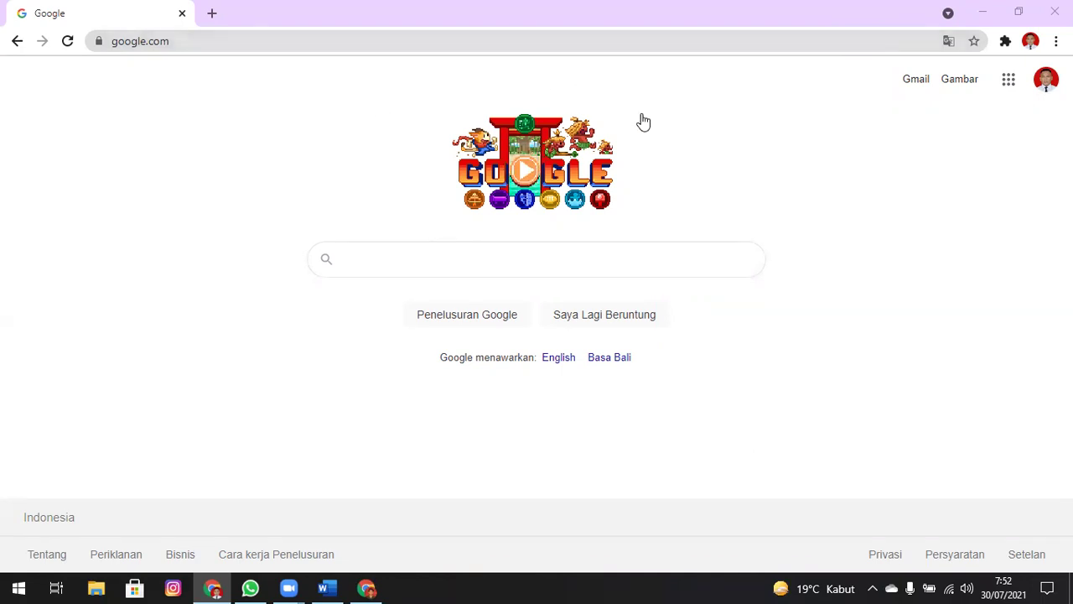
Switch to Word to review the outline for making learning media with Google Sites, and return to the Google home page.
{"action": "key", "text": "alt+Tab"}
{"action": "key", "text": "alt+Tab"}
{"action": "key", "text": "alt+Tab"}
{"action": "key", "text": "alt+Tab"}
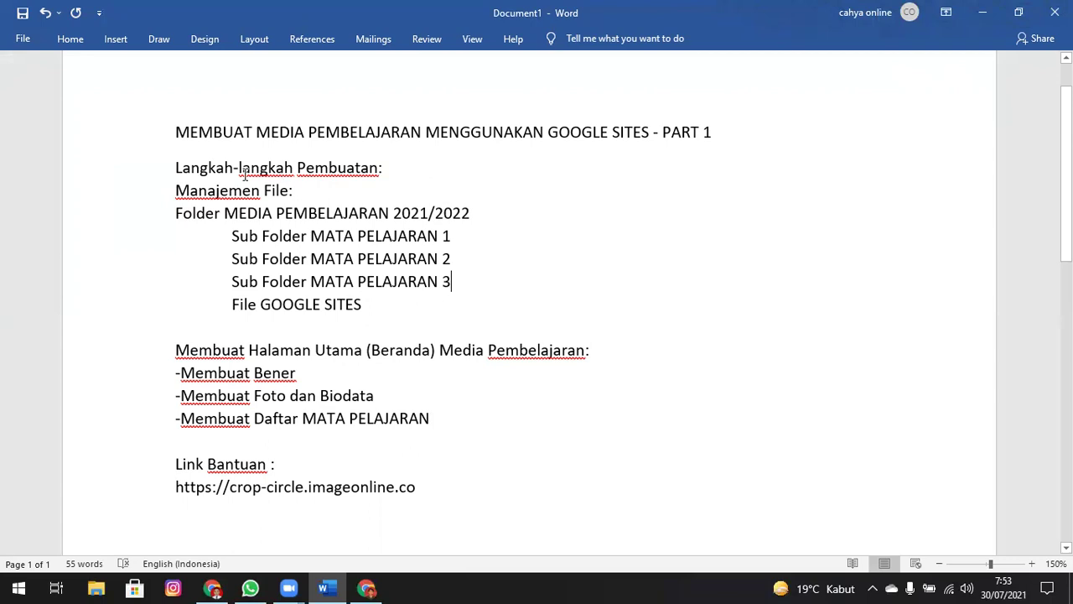
{"action": "key", "text": "alt+Tab"}
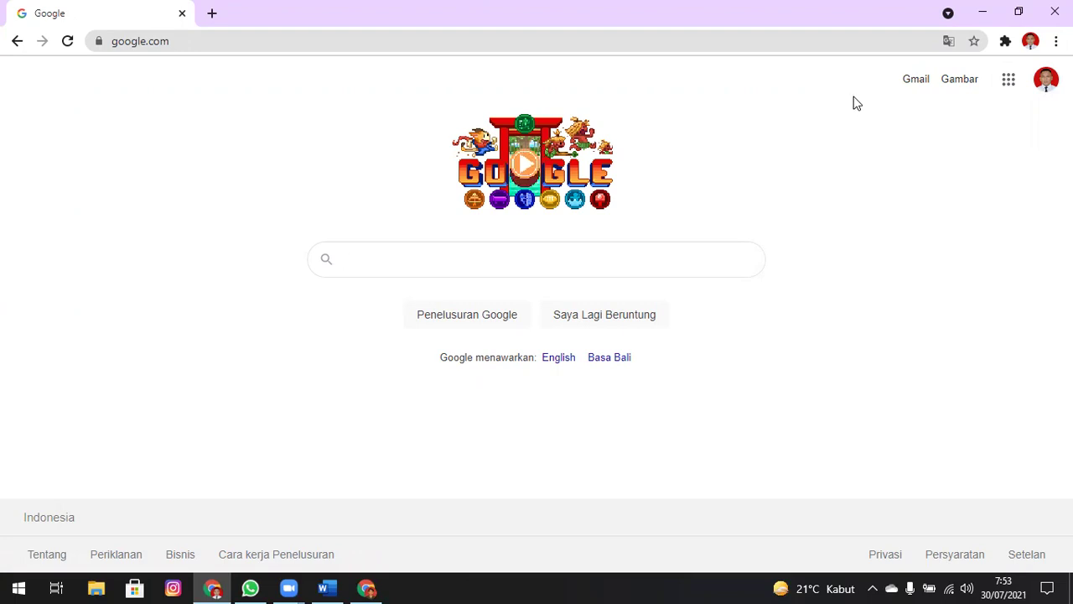
Look at the untitled site and My Drive in the second Chrome profile, and return to the first profile's Google page.
{"action": "left_click", "coordinate": [371, 587]}
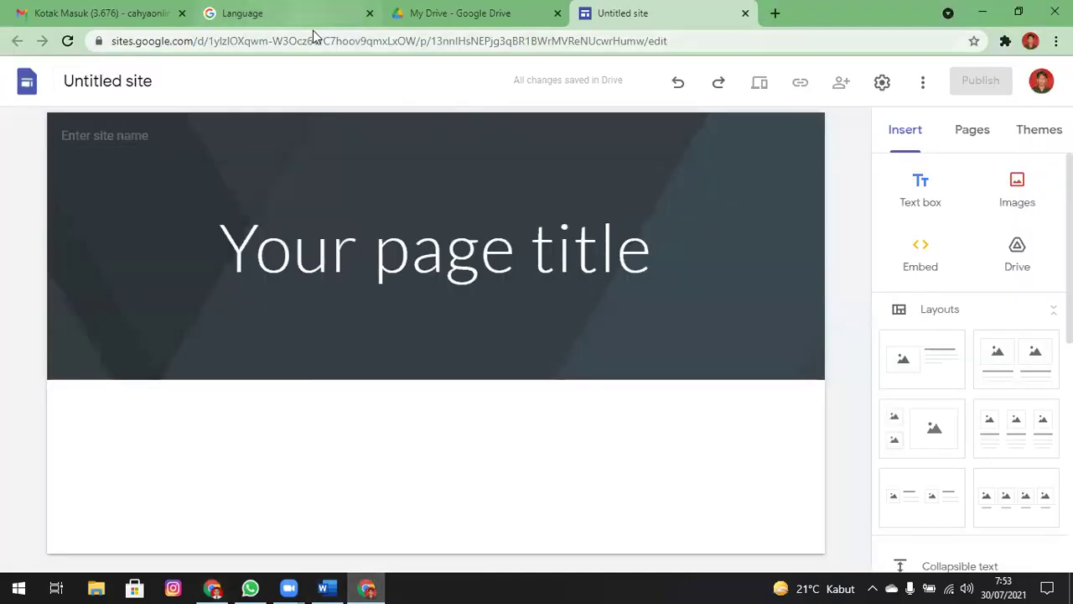
{"action": "key", "text": "ctrl+shift+Tab"}
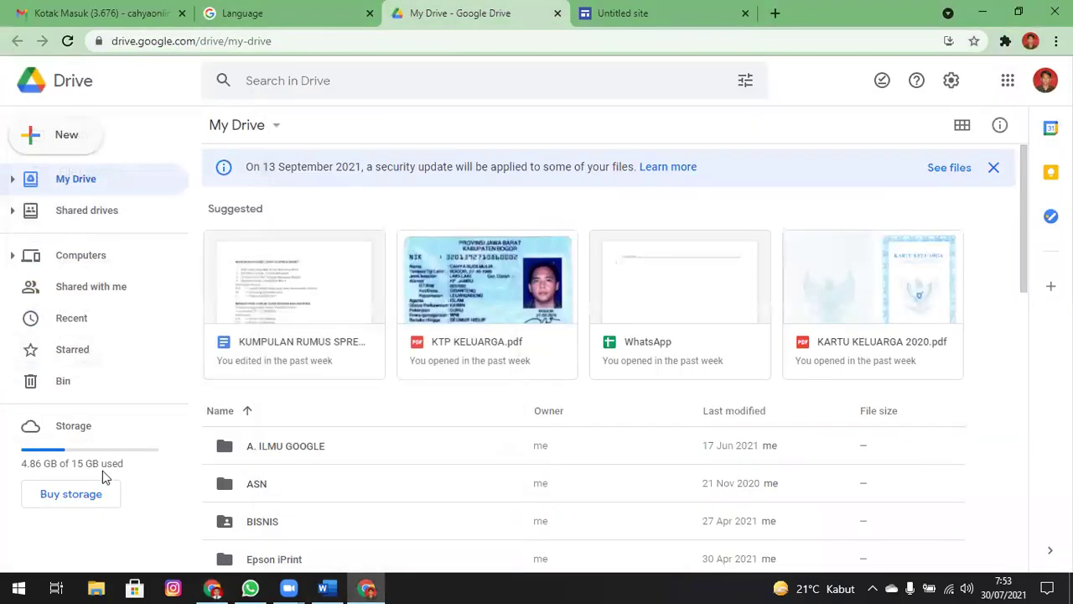
{"action": "left_click", "coordinate": [742, 27]}
{"action": "key", "text": "alt+Tab"}
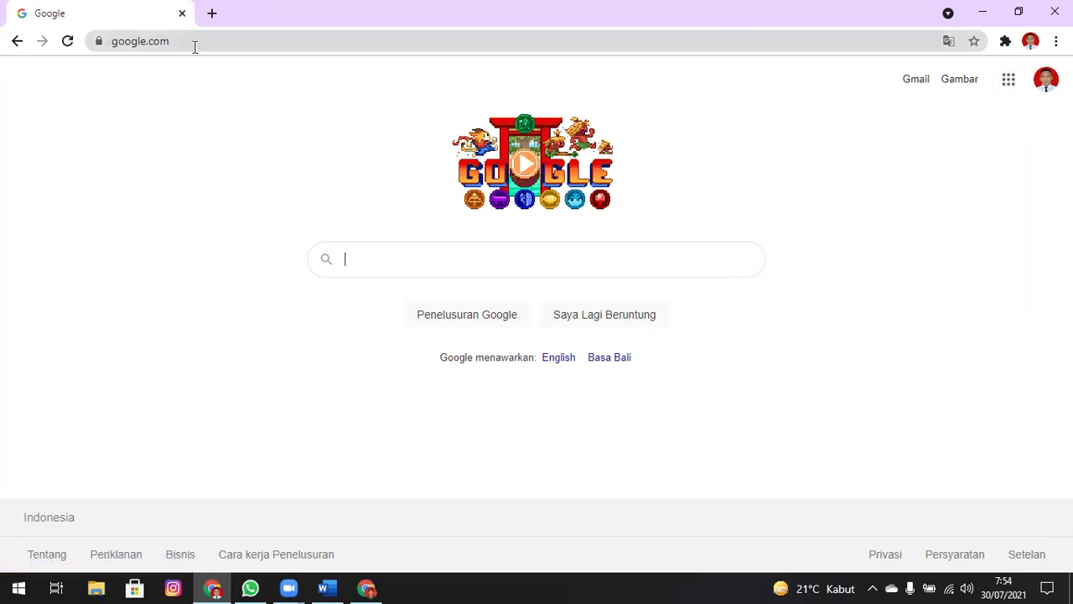
Open Google Drive from the Google home page and show the Drive Saya contents.
{"action": "left_click", "coordinate": [1009, 81]}
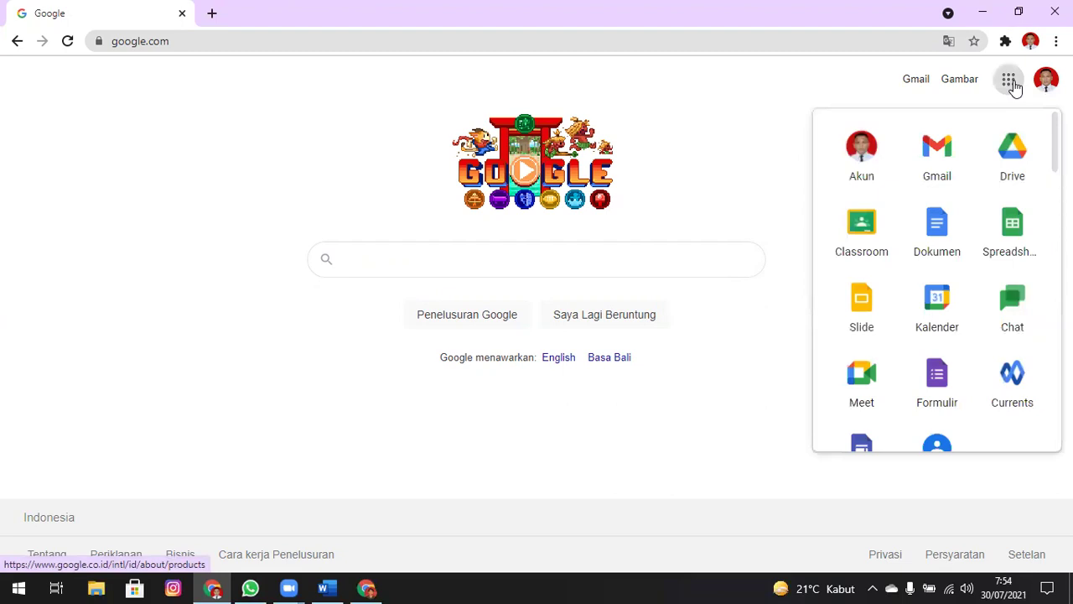
{"action": "left_click", "coordinate": [1018, 168]}
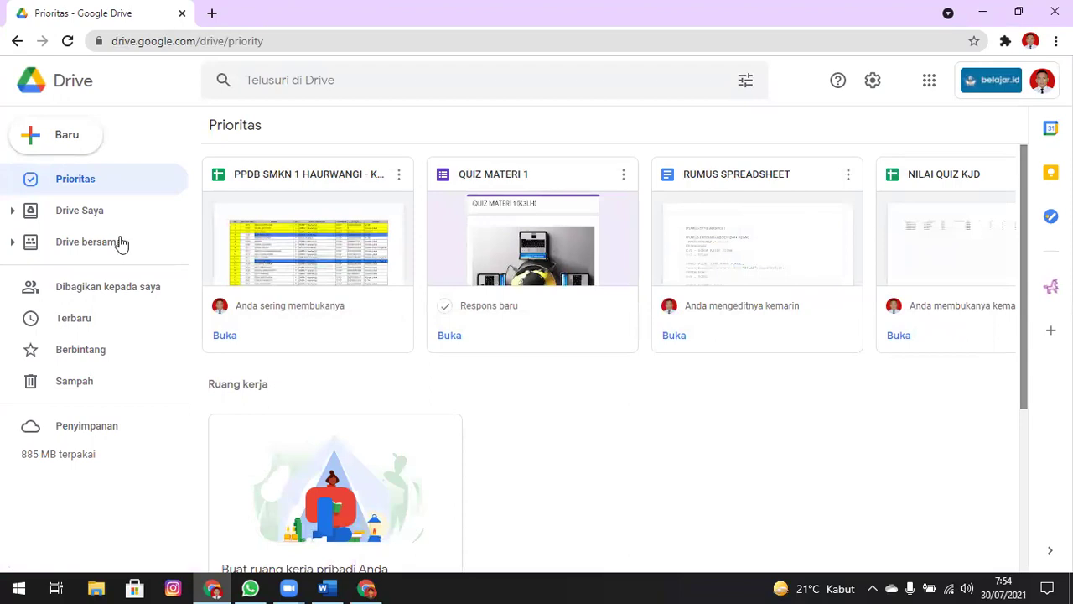
{"action": "left_click", "coordinate": [93, 211]}
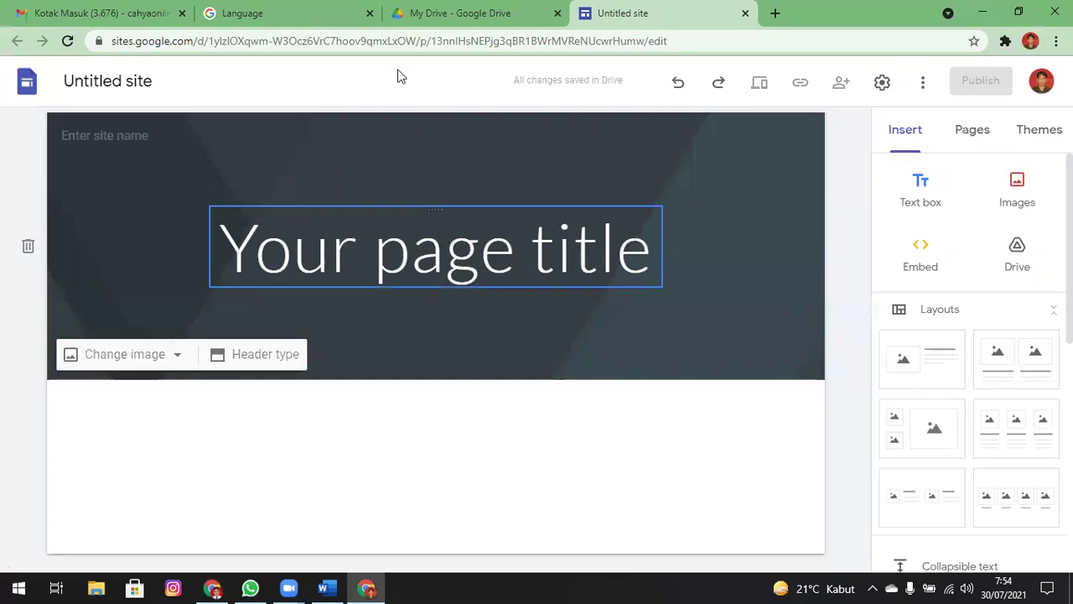
In the second Chrome profile, load google.com in place of the Language page and return to My Drive.
{"action": "key", "text": "ctrl+shift+Tab"}
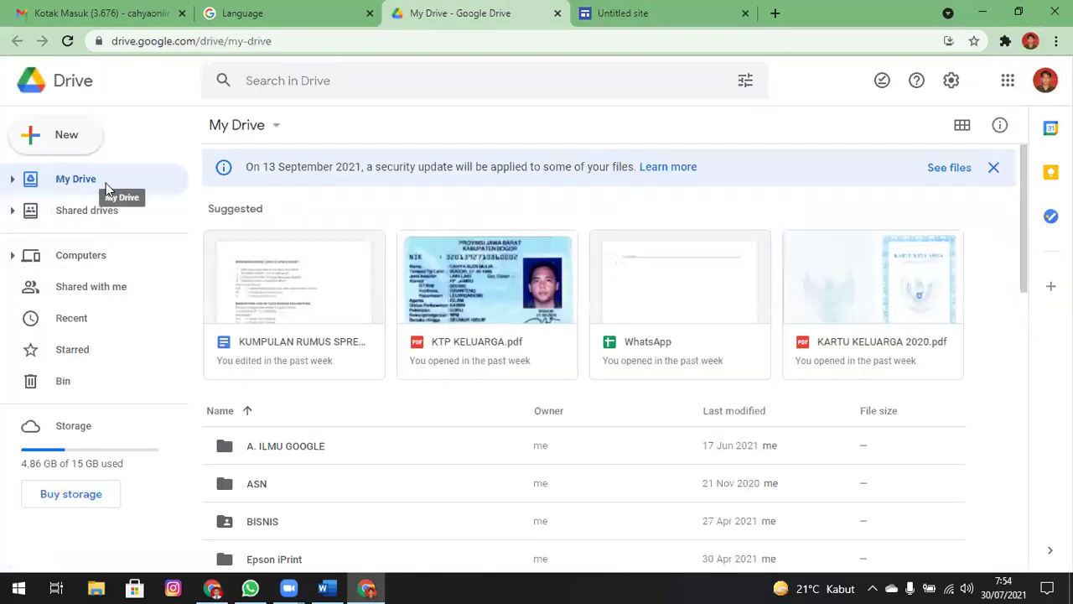
{"action": "left_click", "coordinate": [390, 28]}
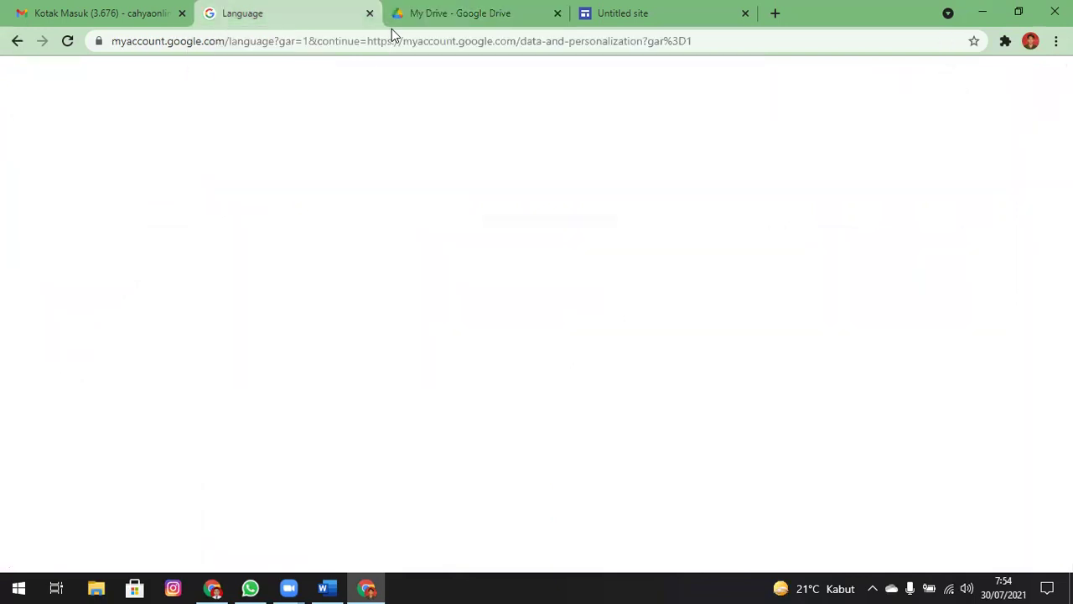
{"action": "left_click", "coordinate": [314, 34]}
{"action": "type", "text": "google.com"}
{"action": "key", "text": "Return"}
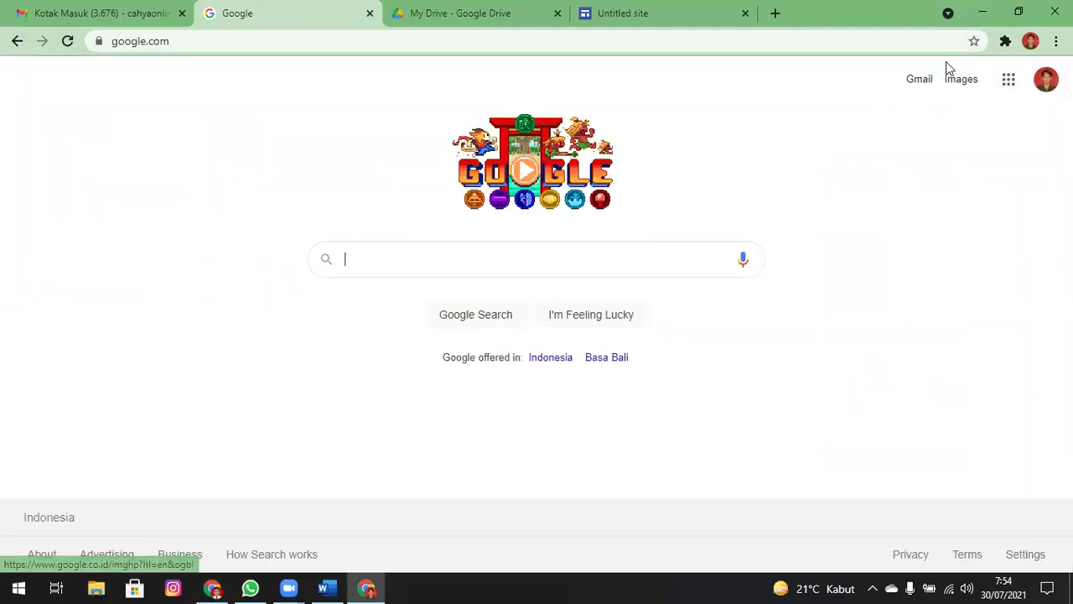
{"action": "left_click", "coordinate": [466, 30]}
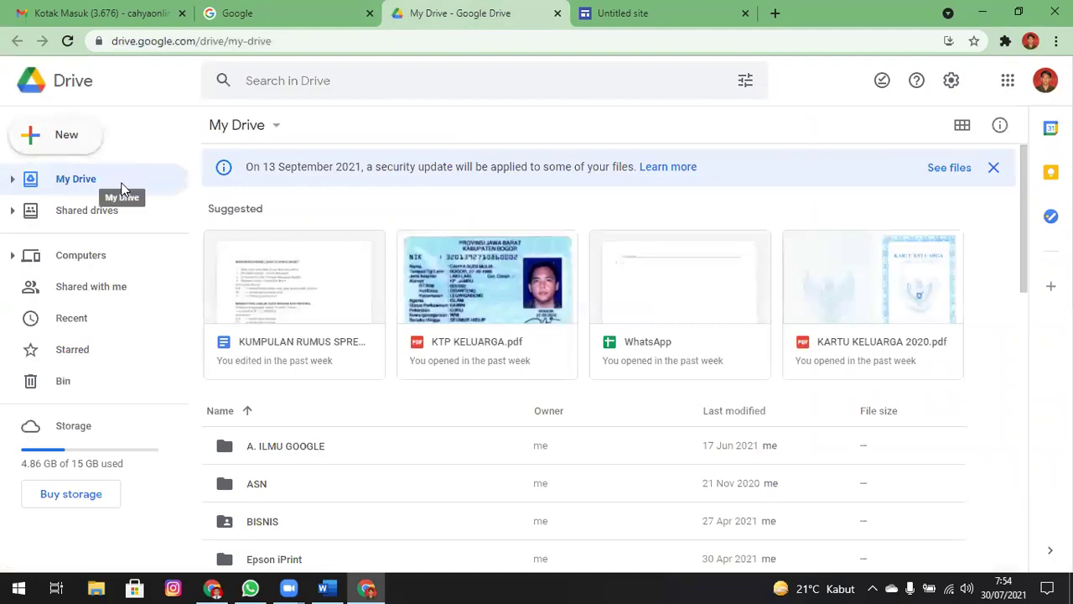
Switch to the Word outline and copy the folder name "MEDIA PEMBELAJARAN 2021/2022".
{"action": "key", "text": "alt+Tab"}
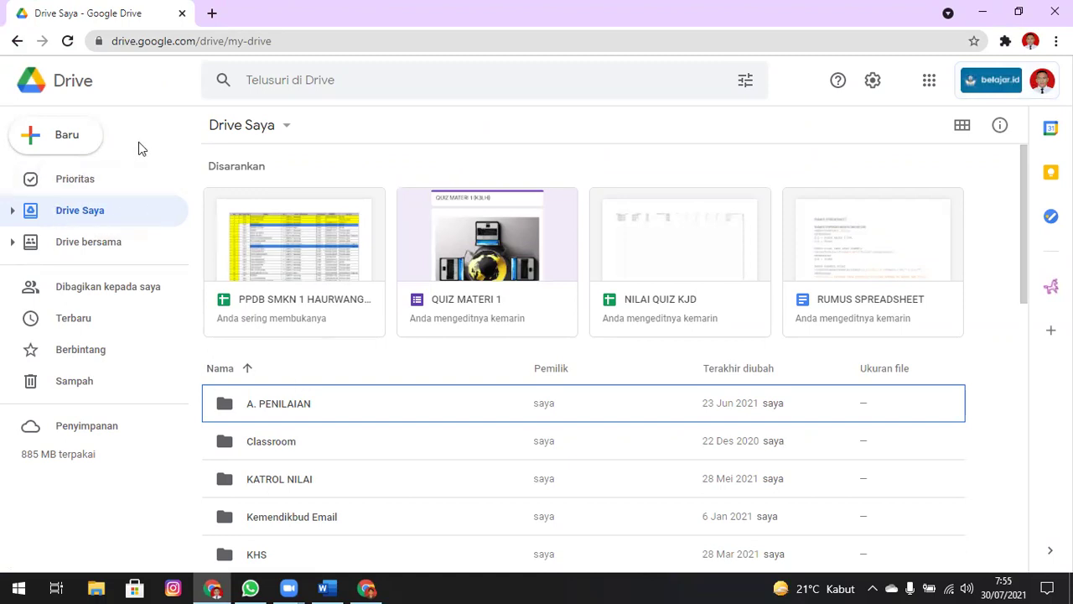
{"action": "key", "text": "alt+Tab"}
{"action": "key", "text": "alt+Tab"}
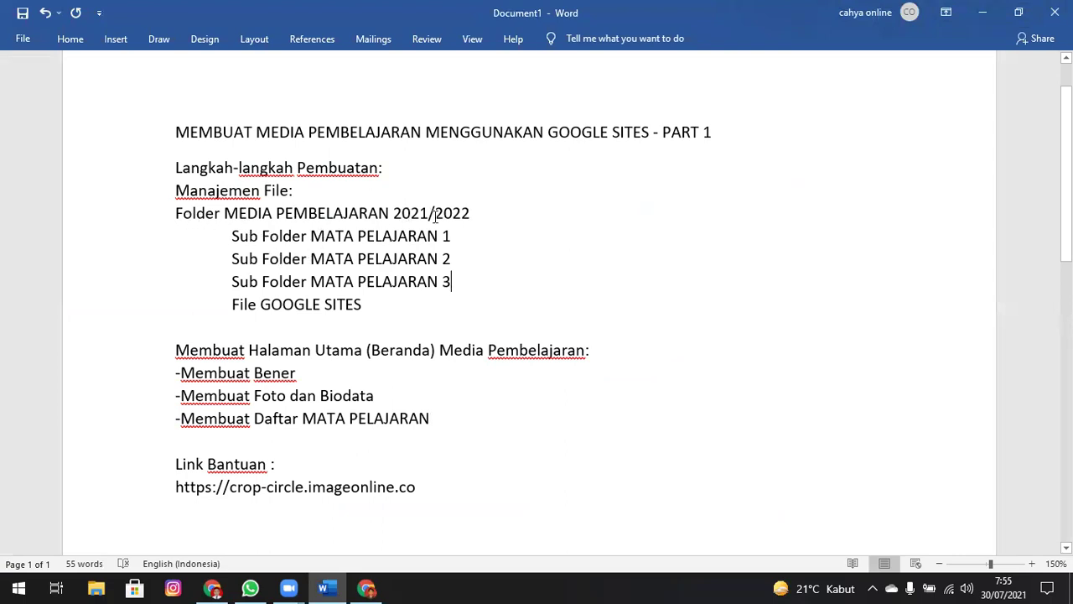
{"action": "left_click_drag", "start_coordinate": [223, 213], "coordinate": [437, 216]}
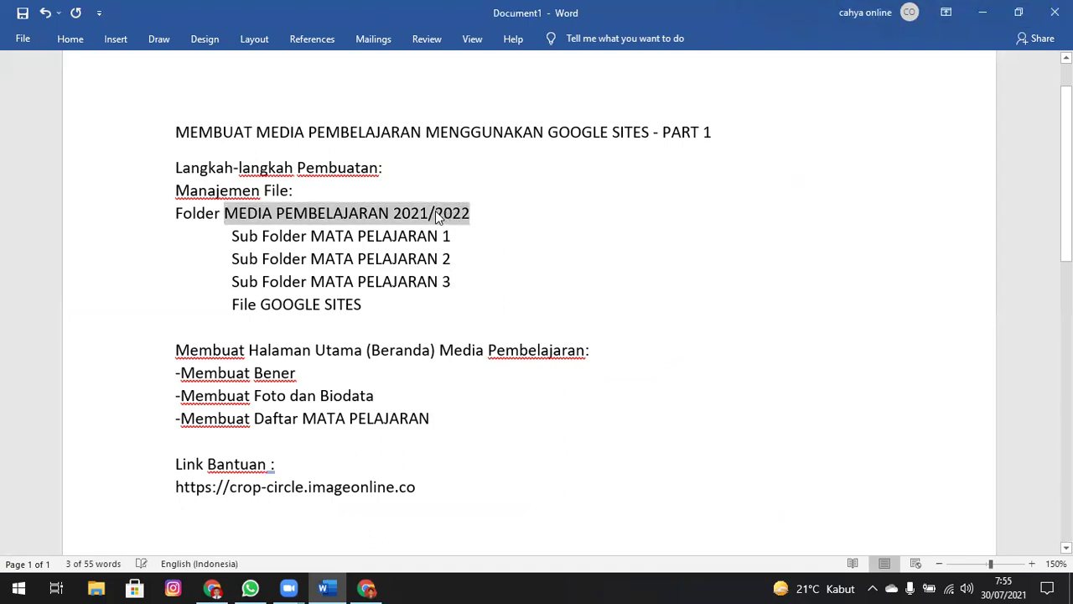
{"action": "right_click", "coordinate": [418, 215]}
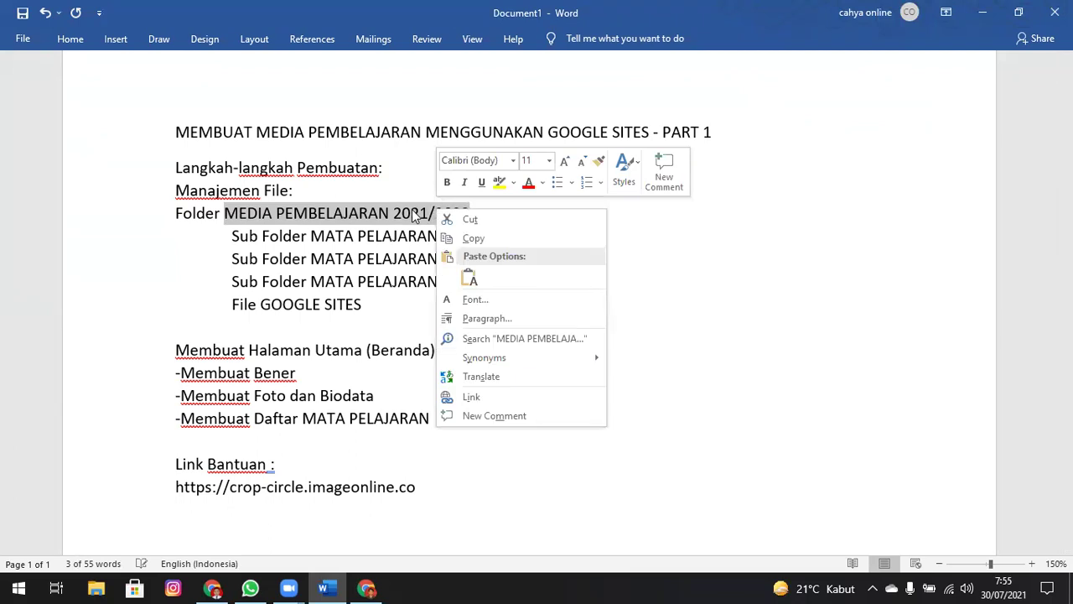
{"action": "left_click", "coordinate": [491, 240]}
Switch to the belajar.id Drive and create a folder named "MEDIA PEMBELAJARAN 2021/2022" in Drive Saya.
{"action": "key", "text": "alt+Tab"}
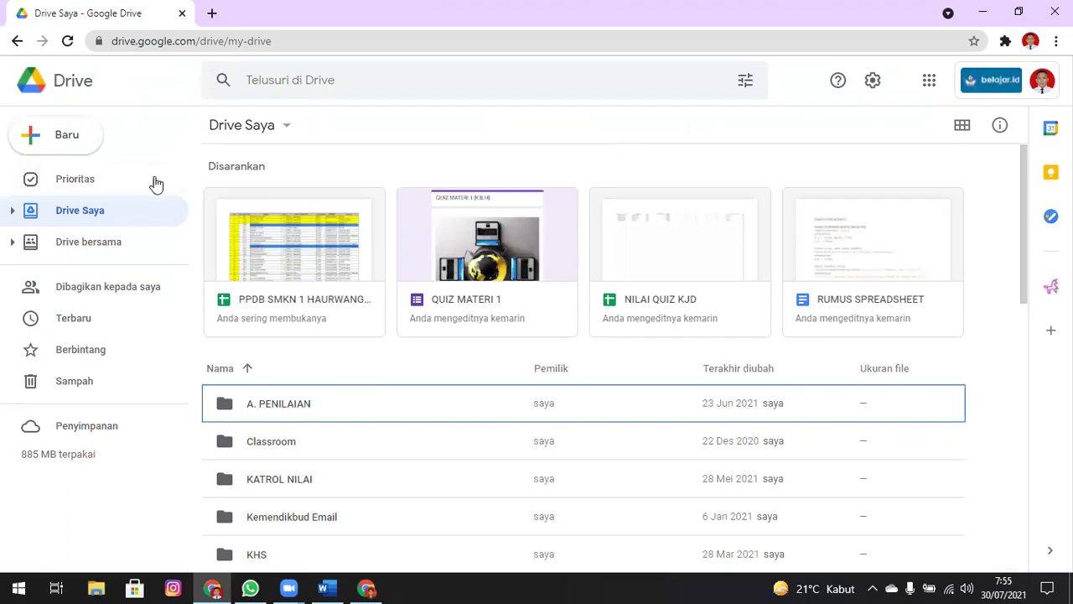
{"action": "left_click", "coordinate": [64, 143]}
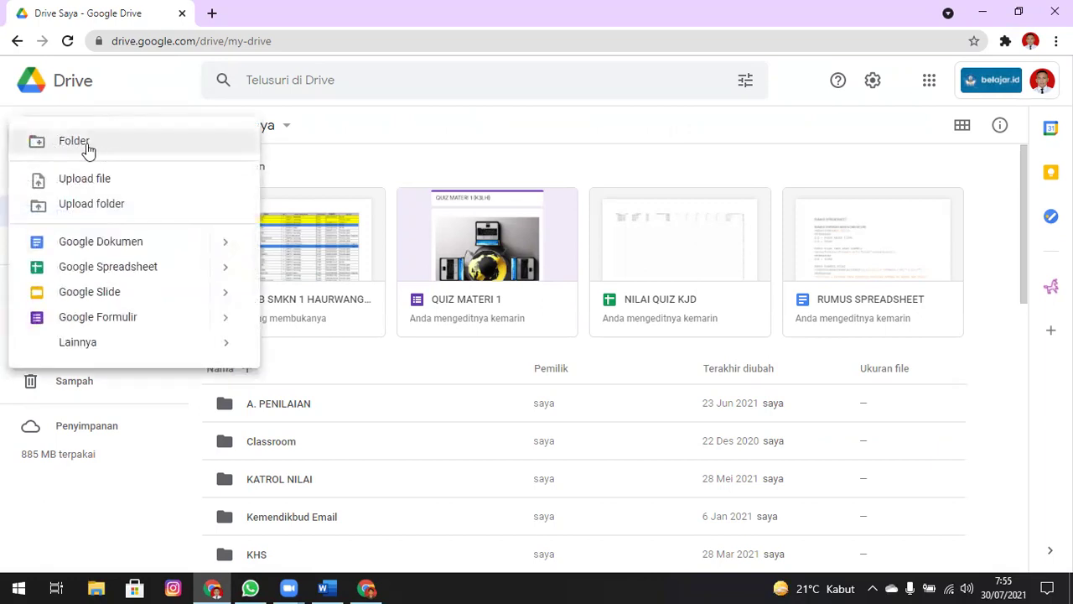
{"action": "left_click", "coordinate": [87, 145]}
{"action": "key", "text": "ctrl+v"}
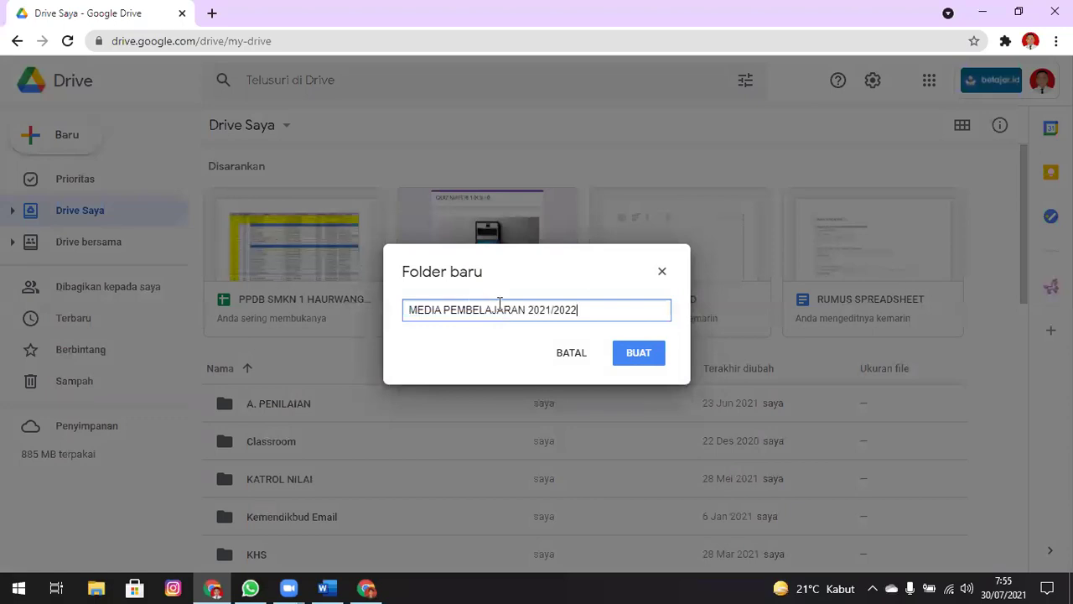
{"action": "left_click", "coordinate": [639, 353]}
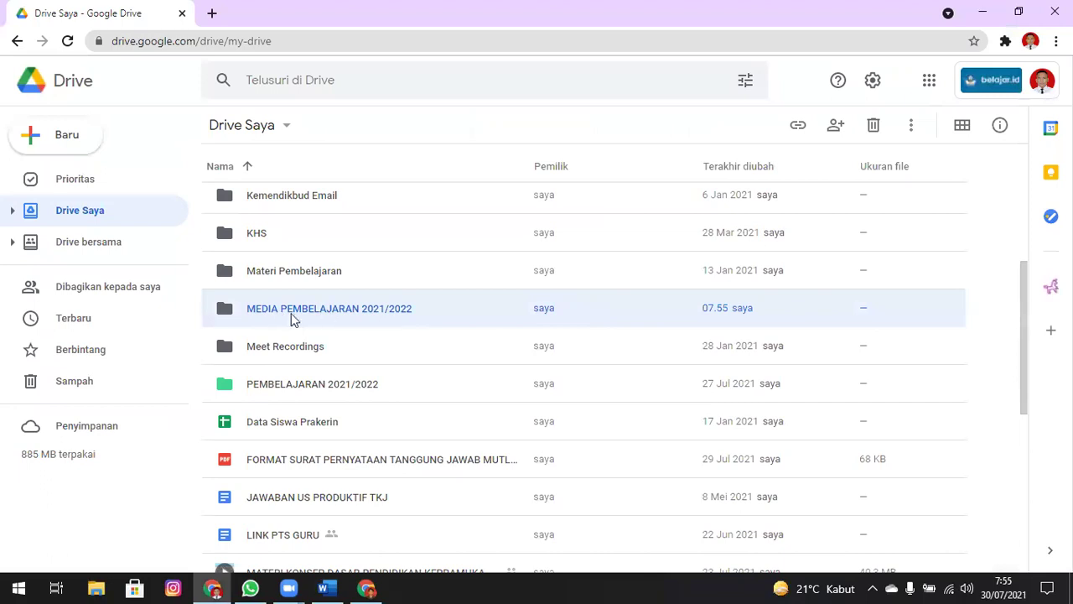
Change the colour of the MEDIA PEMBELAJARAN 2021/2022 folder in Drive Saya to red.
{"action": "right_click", "coordinate": [239, 313]}
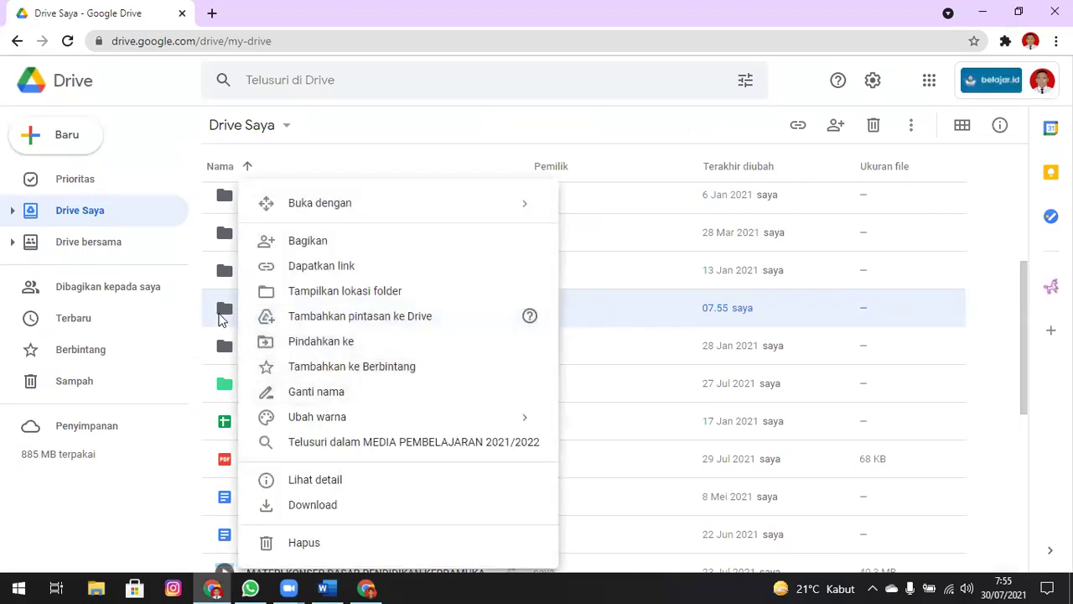
{"action": "left_click", "coordinate": [218, 317]}
{"action": "right_click", "coordinate": [220, 317]}
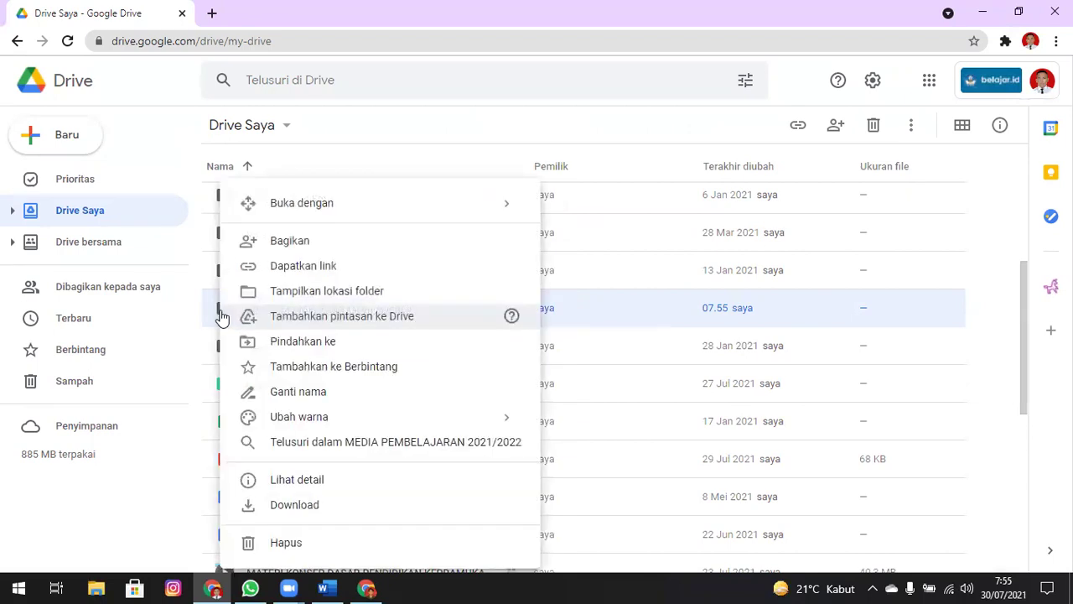
{"action": "mouse_move", "coordinate": [511, 428]}
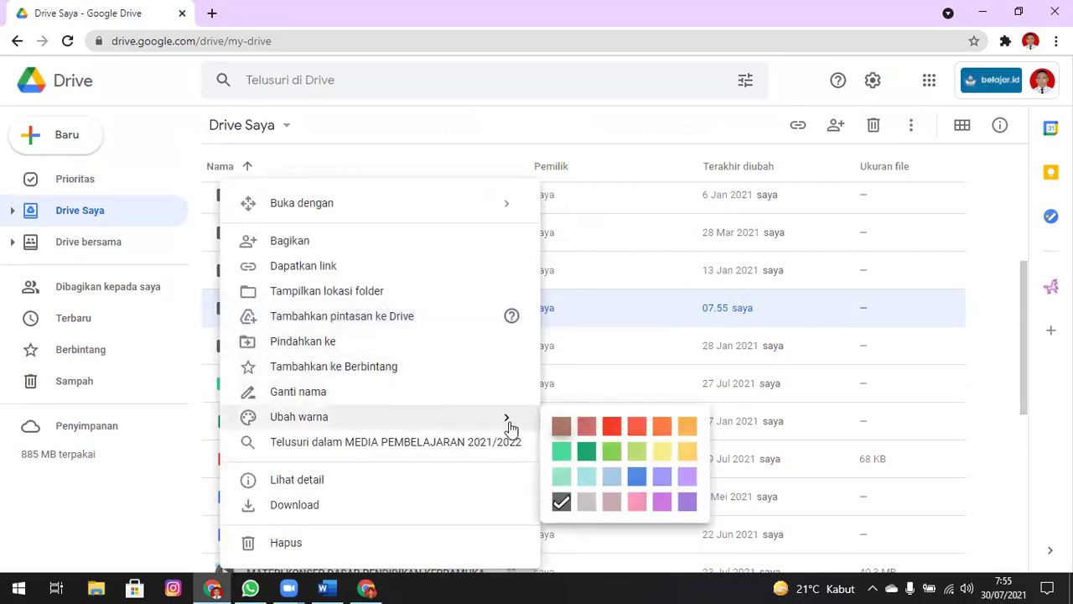
{"action": "left_click", "coordinate": [613, 426]}
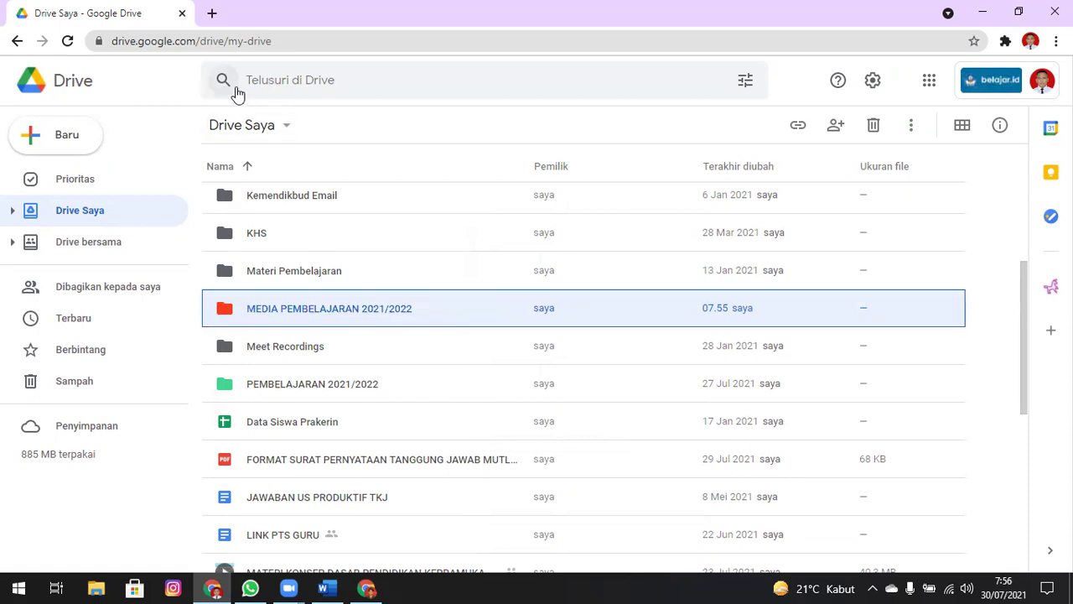
Switch to the second Chrome profile and create a "MEDIA PEMBELAJARAN 2021/2022" folder in its My Drive.
{"action": "key", "text": "alt+Tab"}
{"action": "key", "text": "alt+Tab"}
{"action": "key", "text": "alt+Tab"}
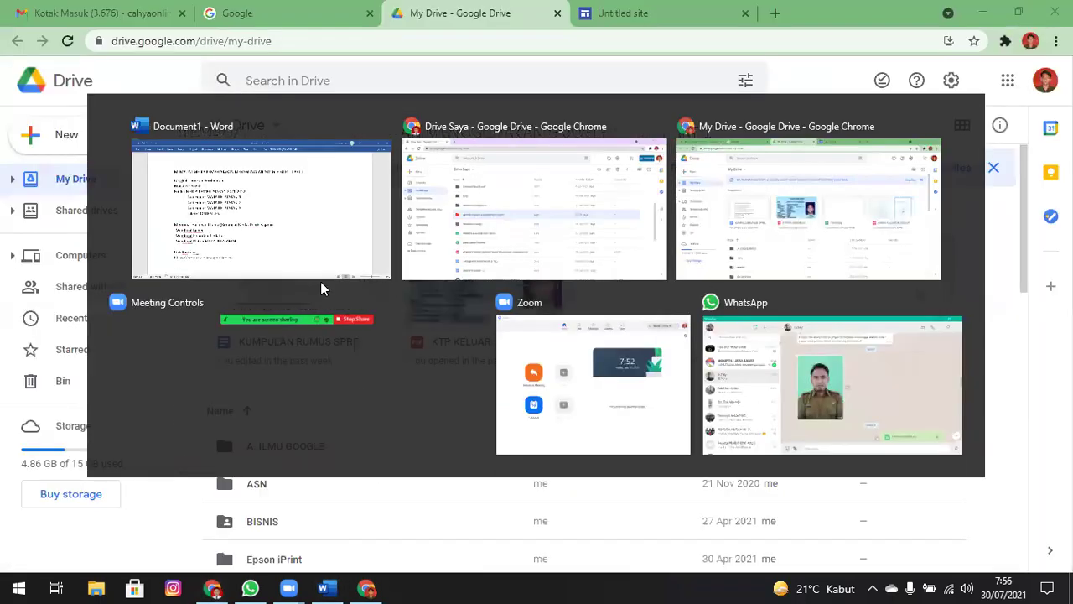
{"action": "left_click", "coordinate": [76, 145]}
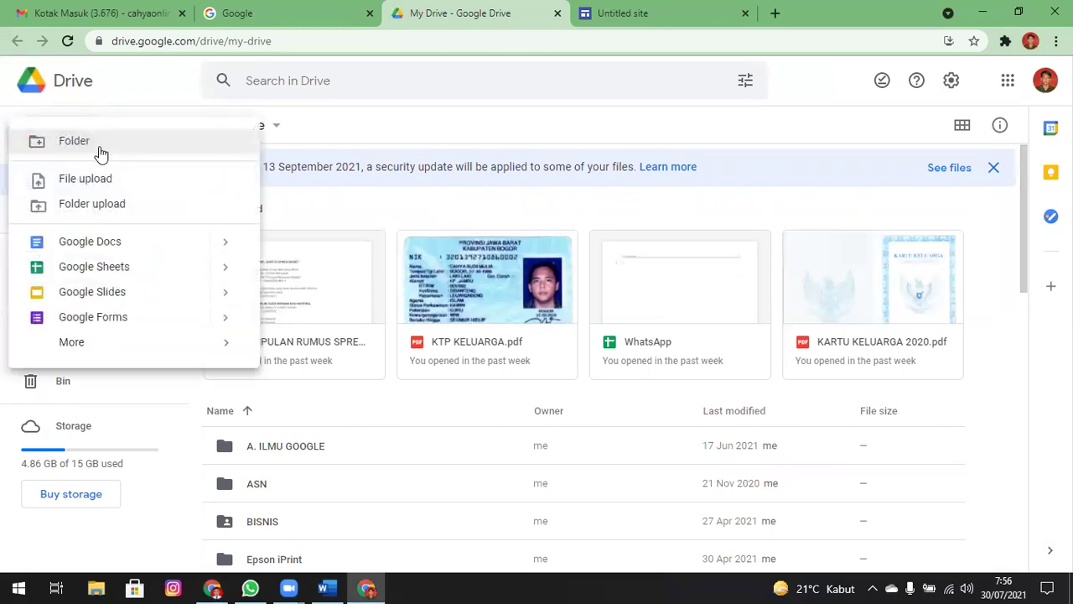
{"action": "left_click", "coordinate": [100, 153]}
{"action": "key", "text": "ctrl+v"}
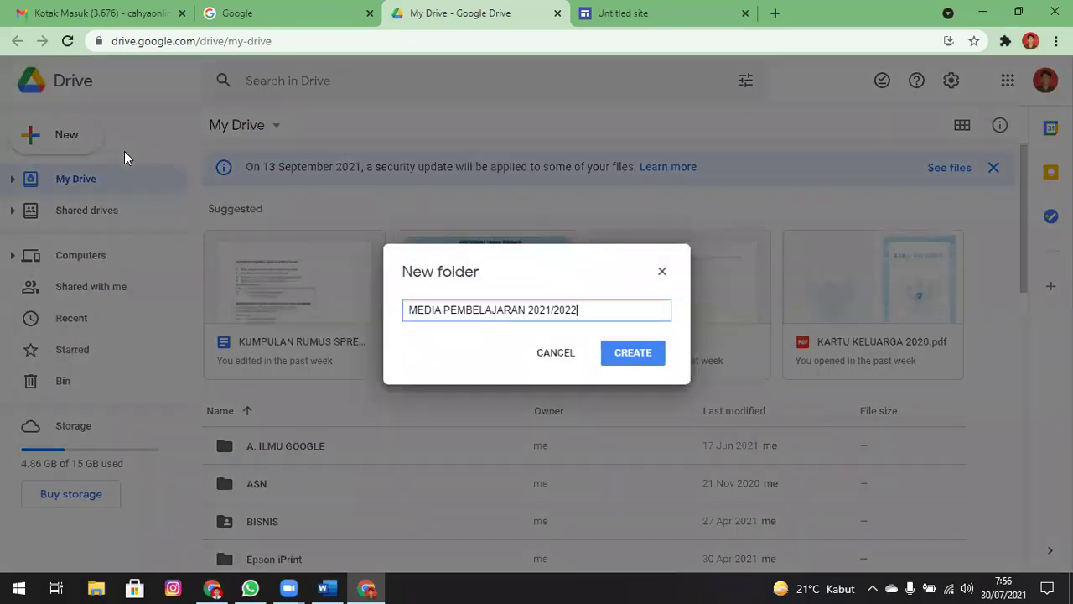
{"action": "left_click", "coordinate": [637, 359]}
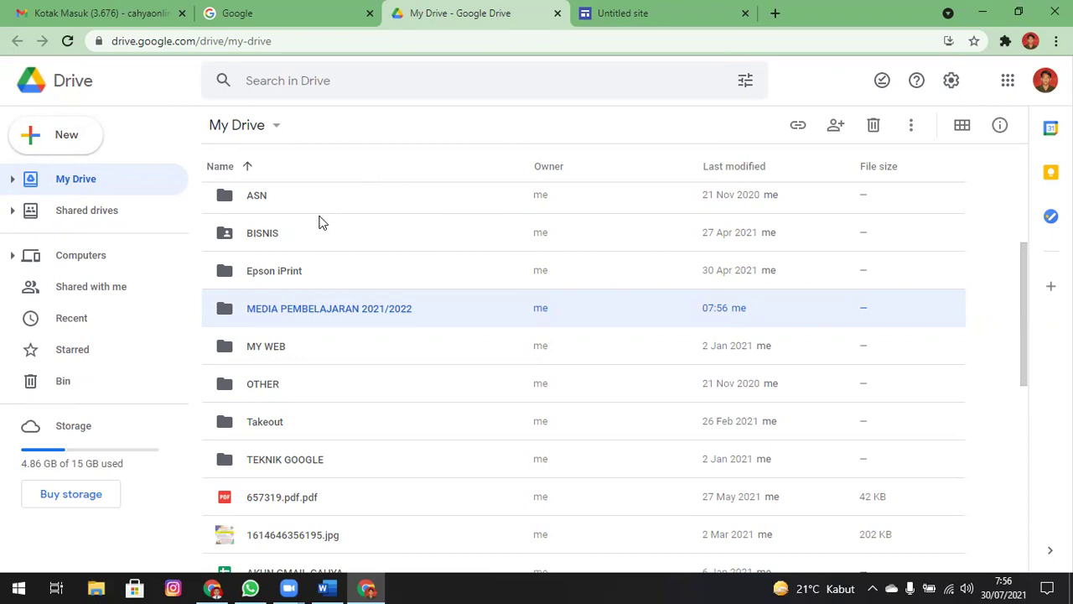
Set the second profile's MEDIA PEMBELAJARAN 2021/2022 folder to red.
{"action": "right_click", "coordinate": [272, 312]}
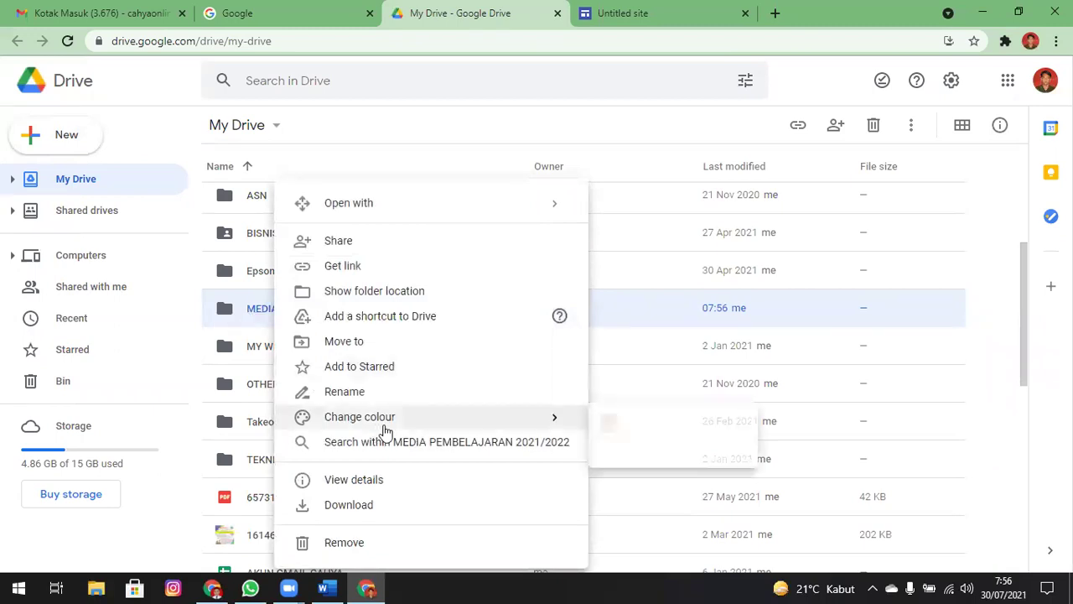
{"action": "mouse_move", "coordinate": [414, 430]}
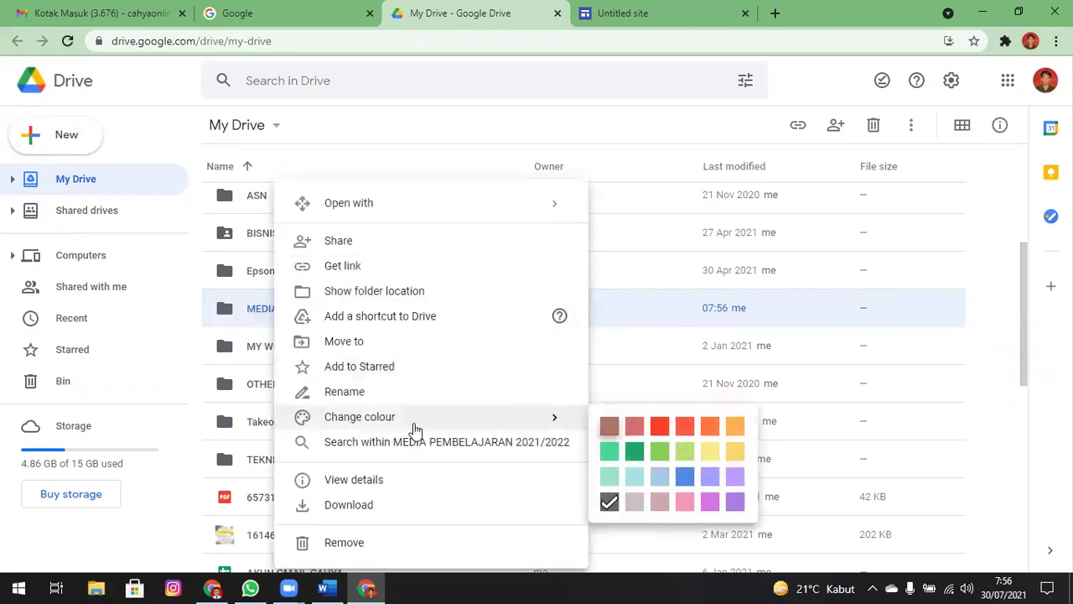
{"action": "left_click", "coordinate": [659, 429]}
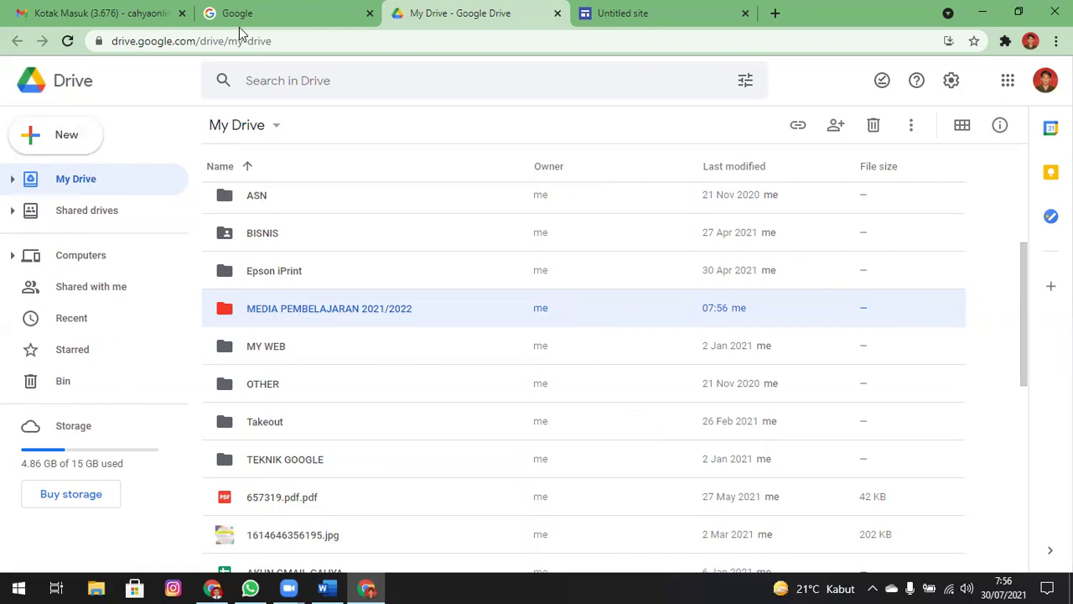
Switch to the belajar.id Drive, open the MEDIA PEMBELAJARAN 2021/2022 folder, and return to the subfolder list in Word.
{"action": "key", "text": "alt+Tab"}
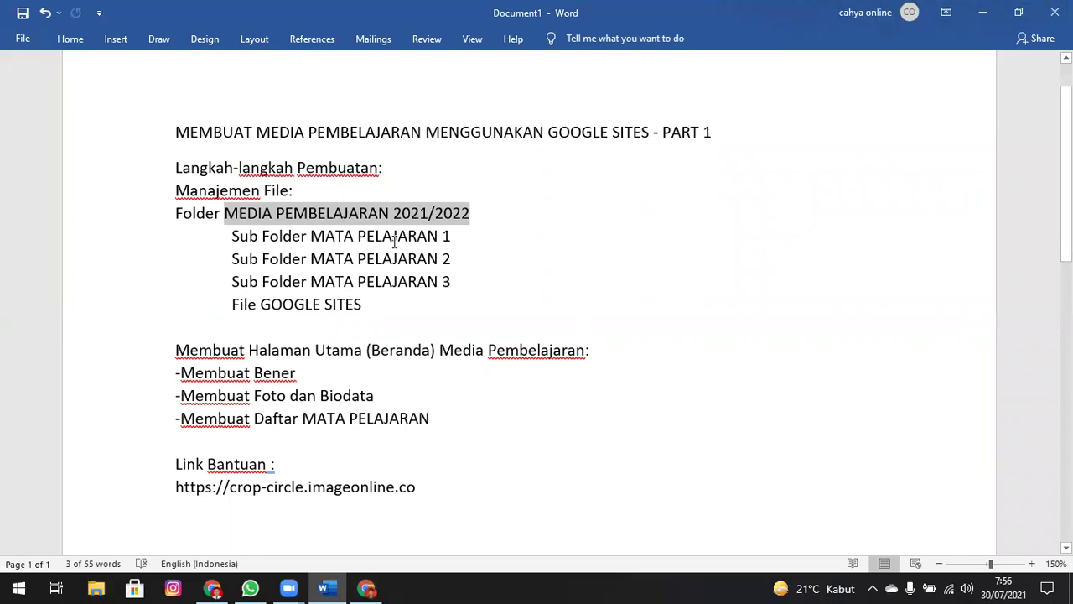
{"action": "key", "text": "alt+Tab"}
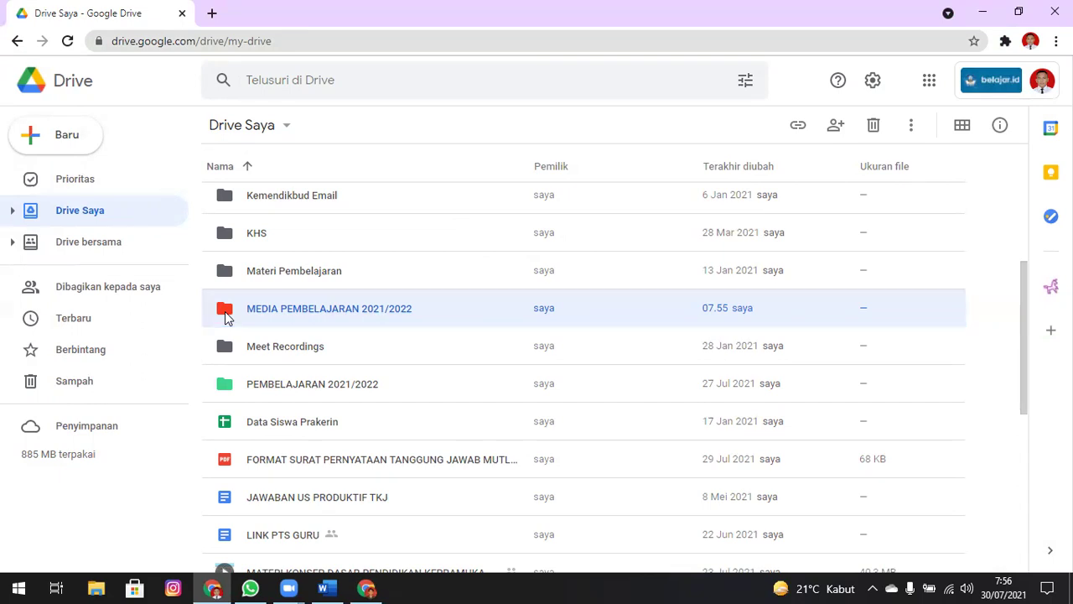
{"action": "double_click", "coordinate": [225, 311]}
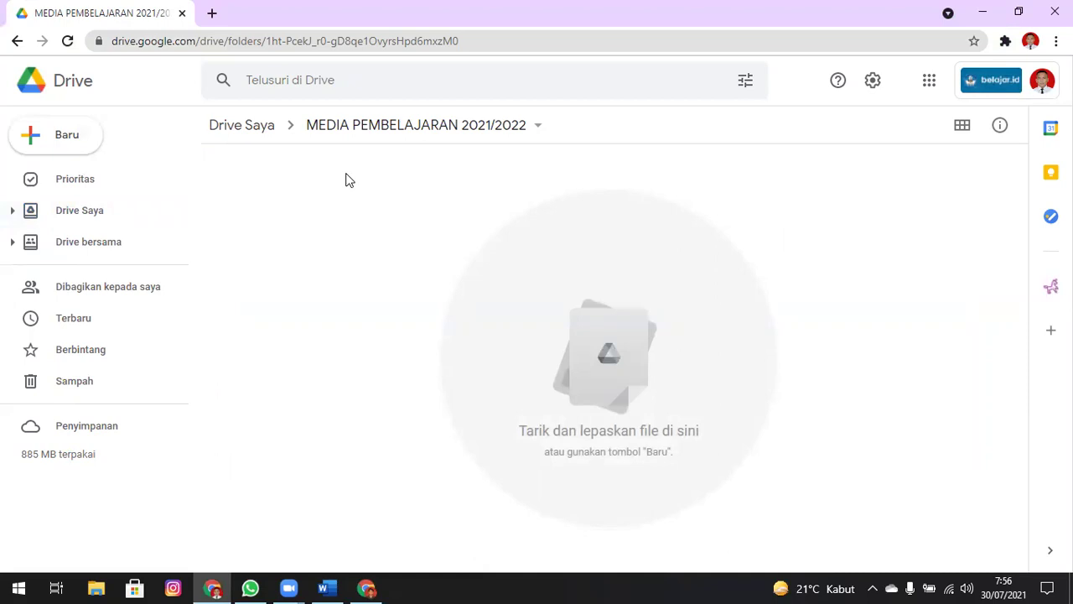
{"action": "key", "text": "alt+Tab"}
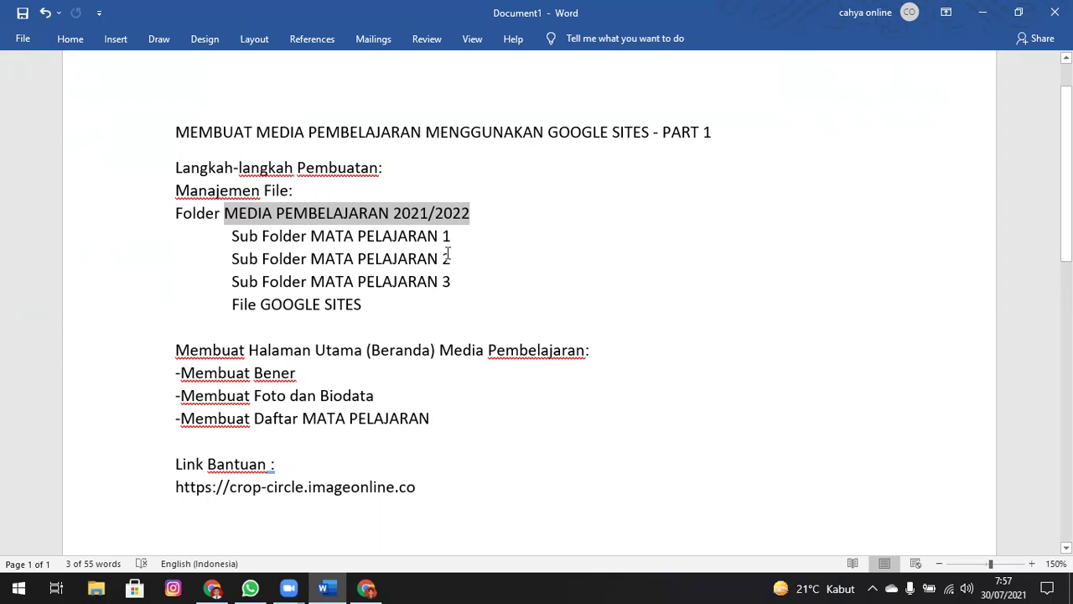
Switch from the Word outline back to the open MEDIA PEMBELAJARAN 2021/2022 folder in the belajar.id Drive.
{"action": "key", "text": "alt+Tab"}
{"action": "left_click", "coordinate": [64, 136]}
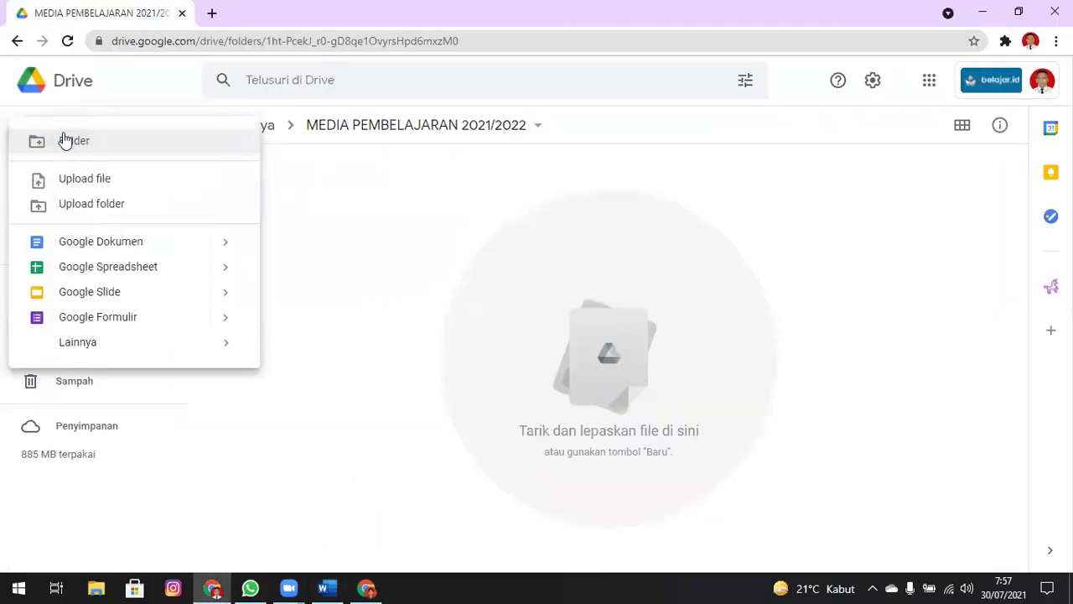
{"action": "left_click", "coordinate": [330, 208]}
{"action": "key", "text": "alt+Tab"}
{"action": "key", "text": "alt+Tab"}
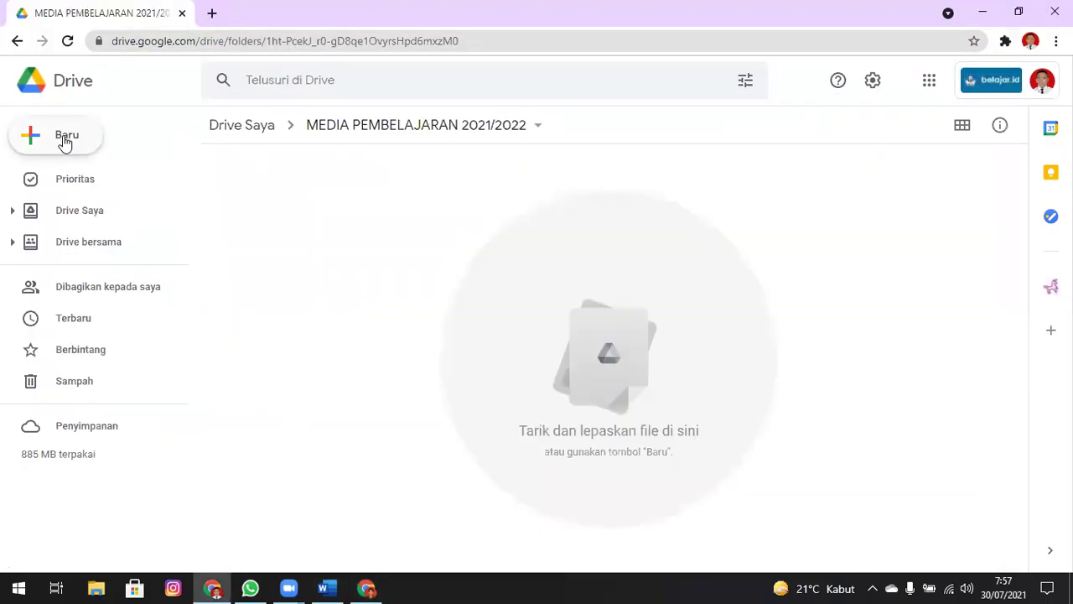
Create a subfolder named "KOMPUTER DAN JARINGAN DASAR" inside the MEDIA PEMBELAJARAN 2021/2022 folder.
{"action": "left_click", "coordinate": [60, 139]}
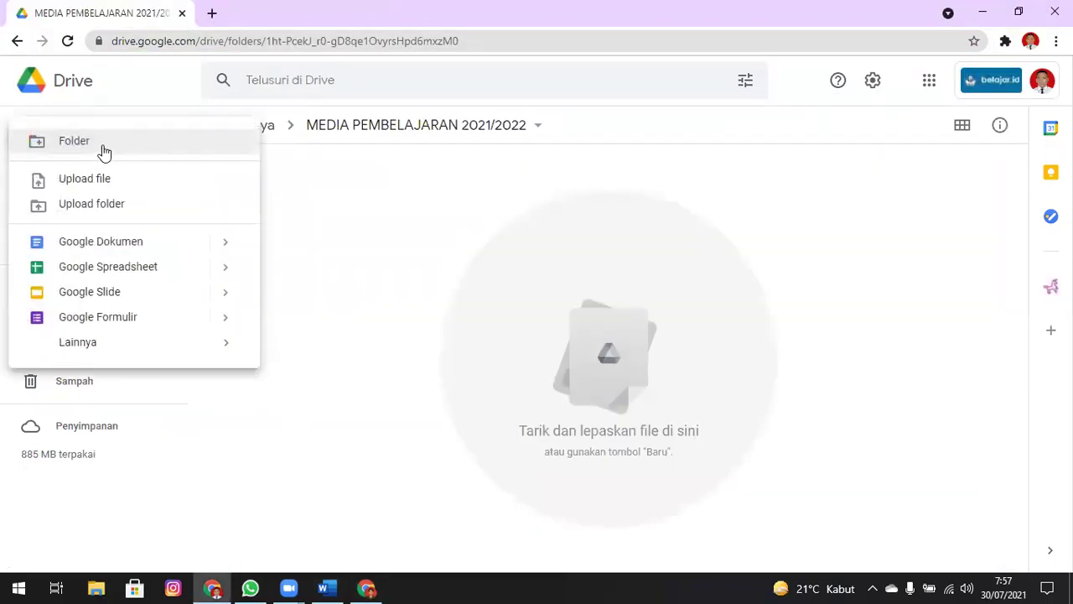
{"action": "left_click", "coordinate": [102, 146]}
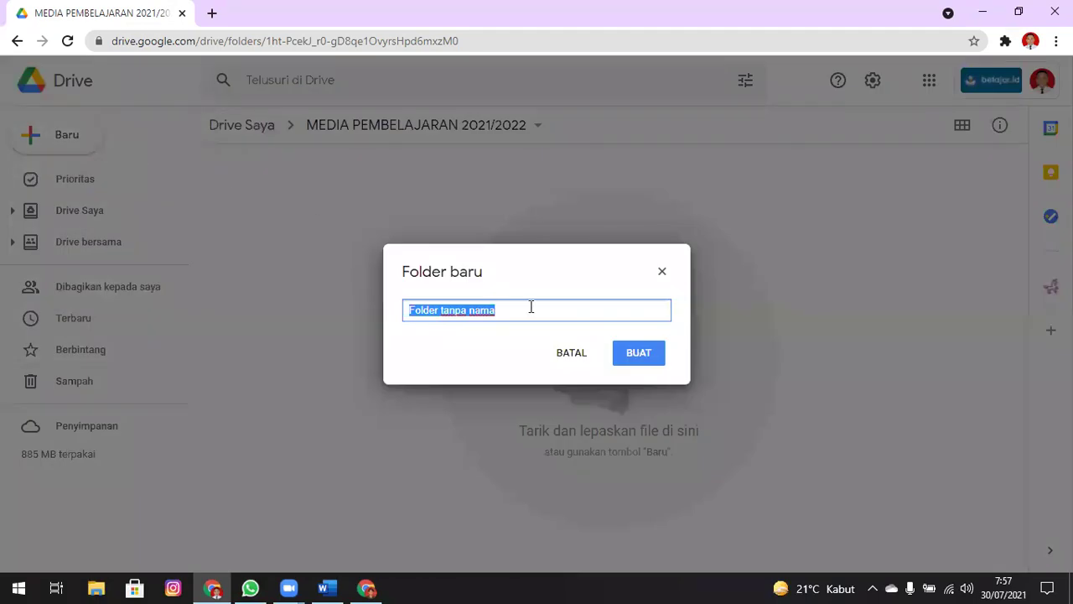
{"action": "type", "text": "kela"}
{"action": "key", "text": "BackSpace"}
{"action": "key", "text": "BackSpace"}
{"action": "key", "text": "BackSpace"}
{"action": "key", "text": "BackSpace"}
{"action": "type", "text": "KOMPU"}
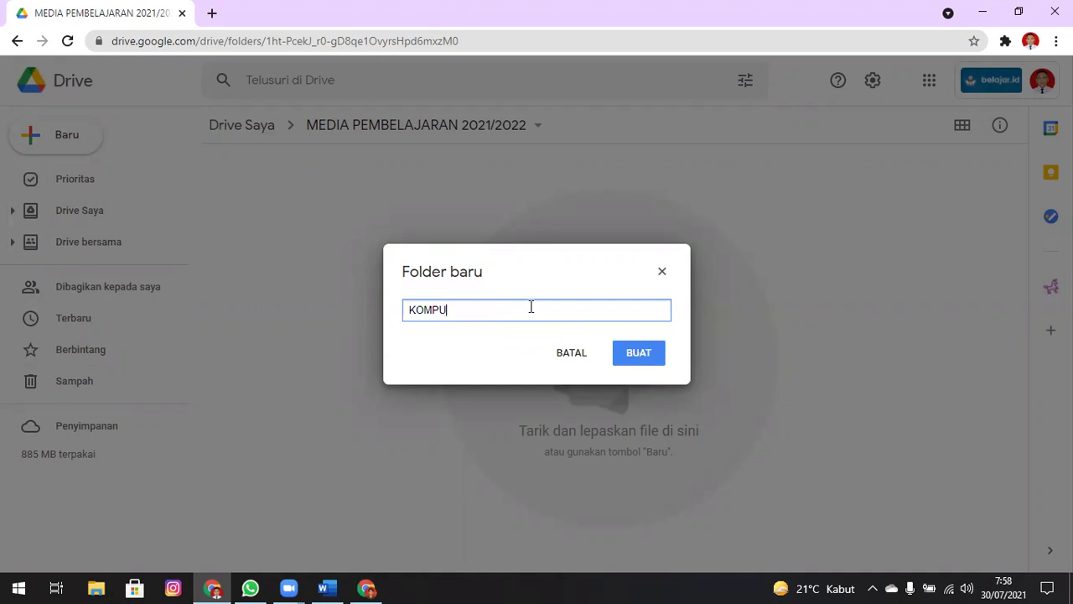
{"action": "type", "text": "TER DAN JARINGAN DASAR"}
{"action": "left_click", "coordinate": [639, 353]}
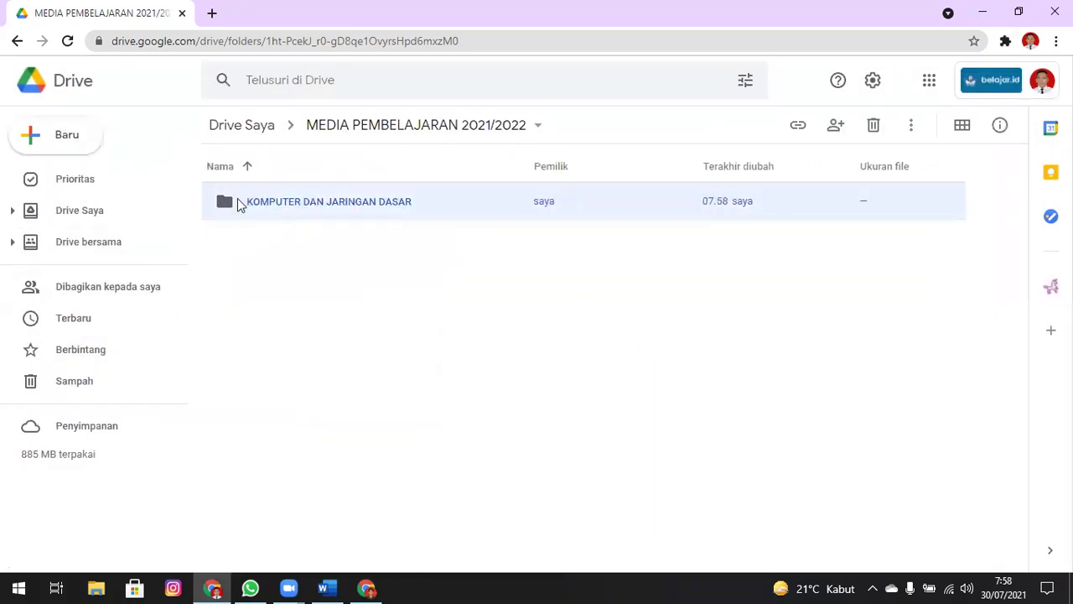
Change the colour of the KOMPUTER DAN JARINGAN DASAR folder to dark green.
{"action": "right_click", "coordinate": [227, 201]}
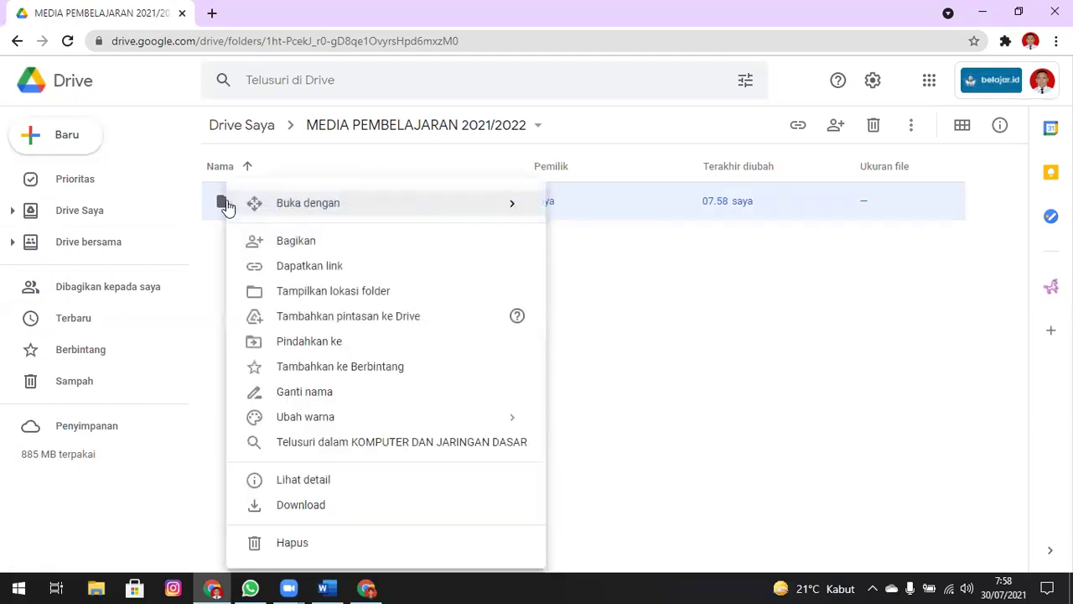
{"action": "mouse_move", "coordinate": [399, 419]}
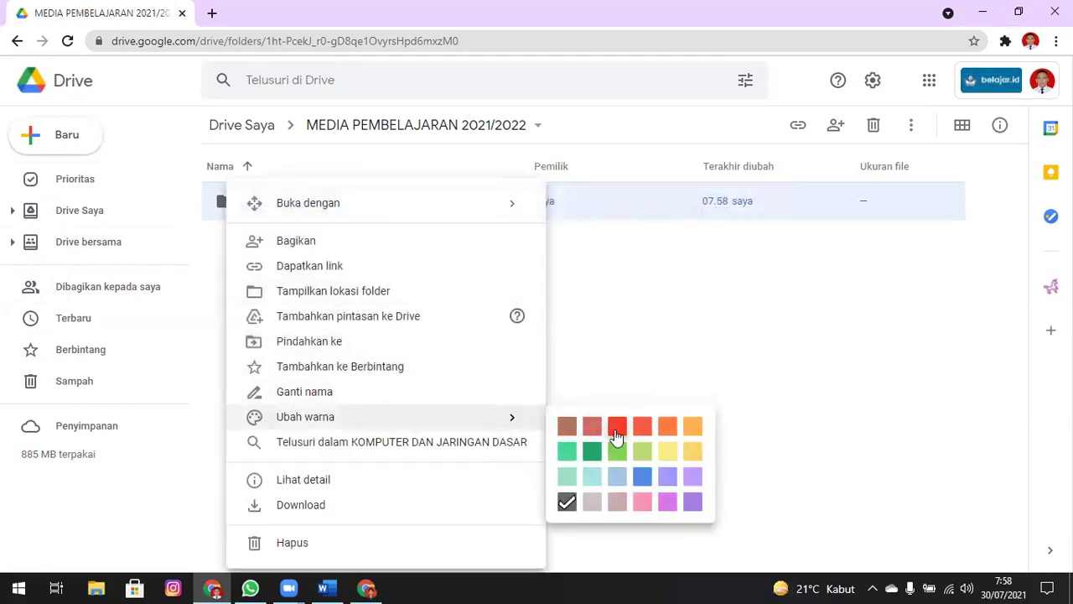
{"action": "left_click", "coordinate": [599, 459]}
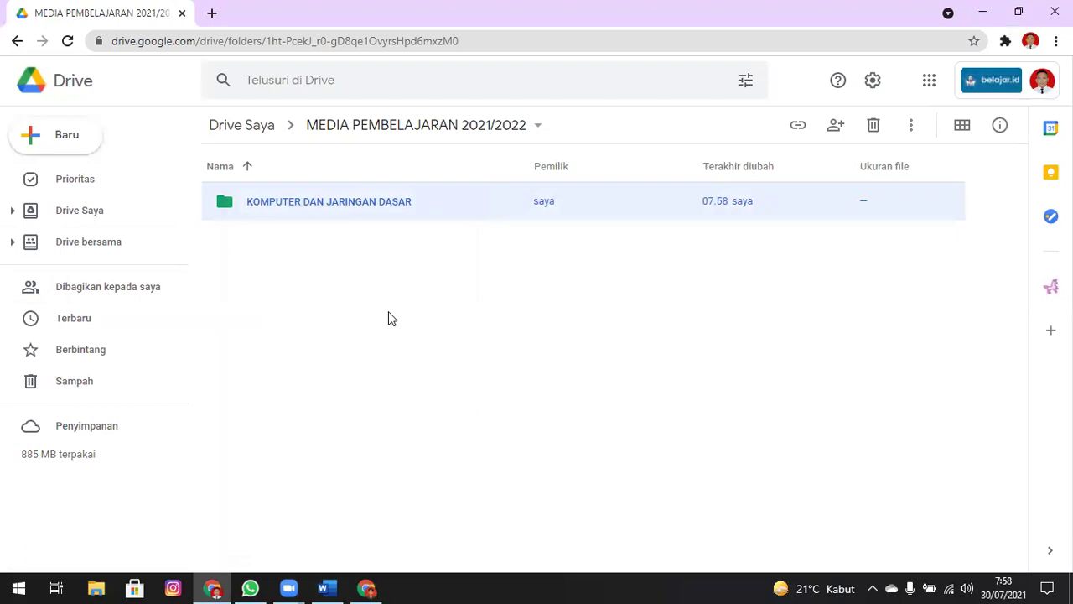
Create a second subfolder named "DASAR DESAIN GRAFIS" inside the MEDIA PEMBELAJARAN 2021/2022 folder.
{"action": "left_click", "coordinate": [61, 141]}
{"action": "left_click", "coordinate": [75, 139]}
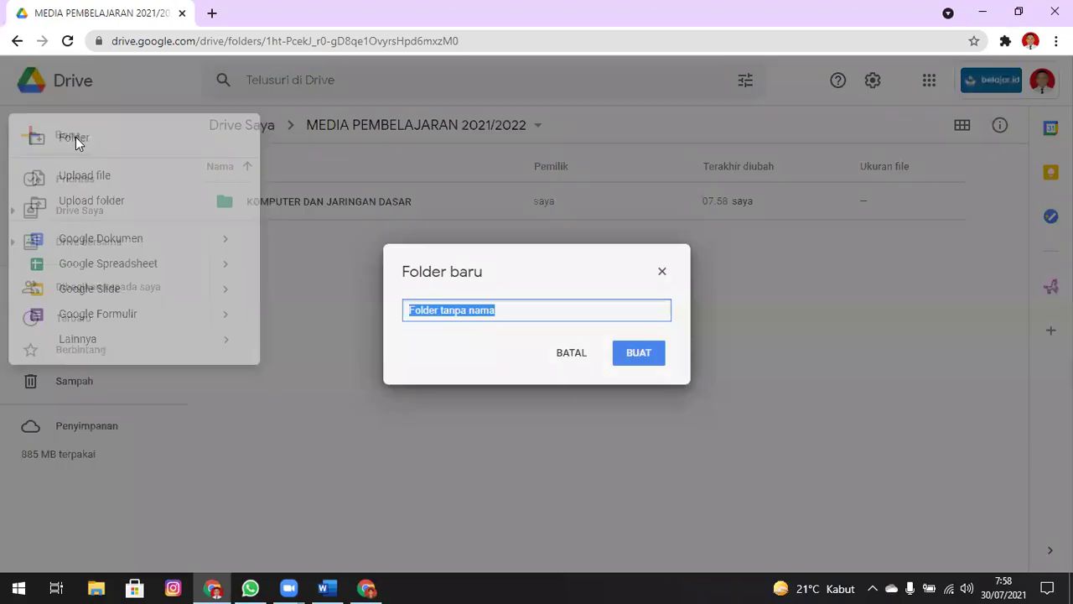
{"action": "type", "text": "DASAR"}
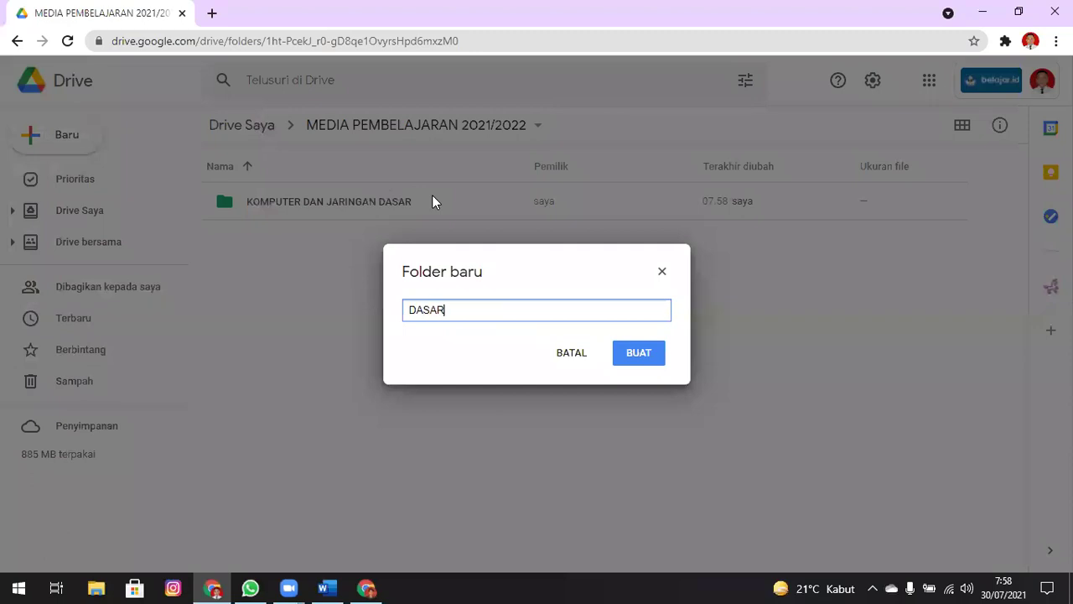
{"action": "type", "text": " DESAIN GRAFIS"}
{"action": "left_click", "coordinate": [642, 355]}
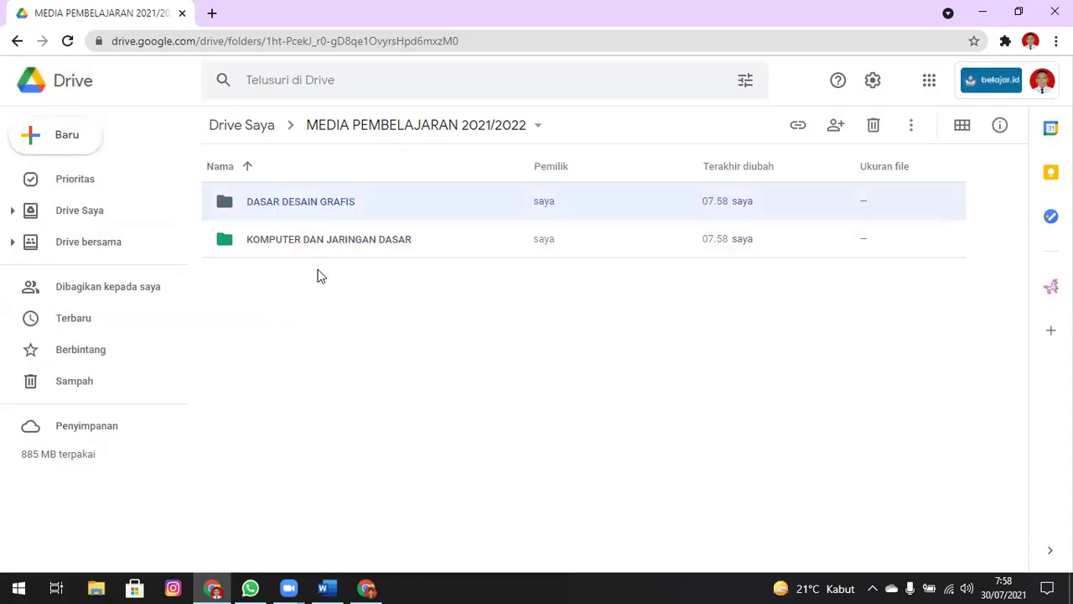
Change the colour of the DASAR DESAIN GRAFIS folder to light orange and deselect the folder.
{"action": "right_click", "coordinate": [310, 208]}
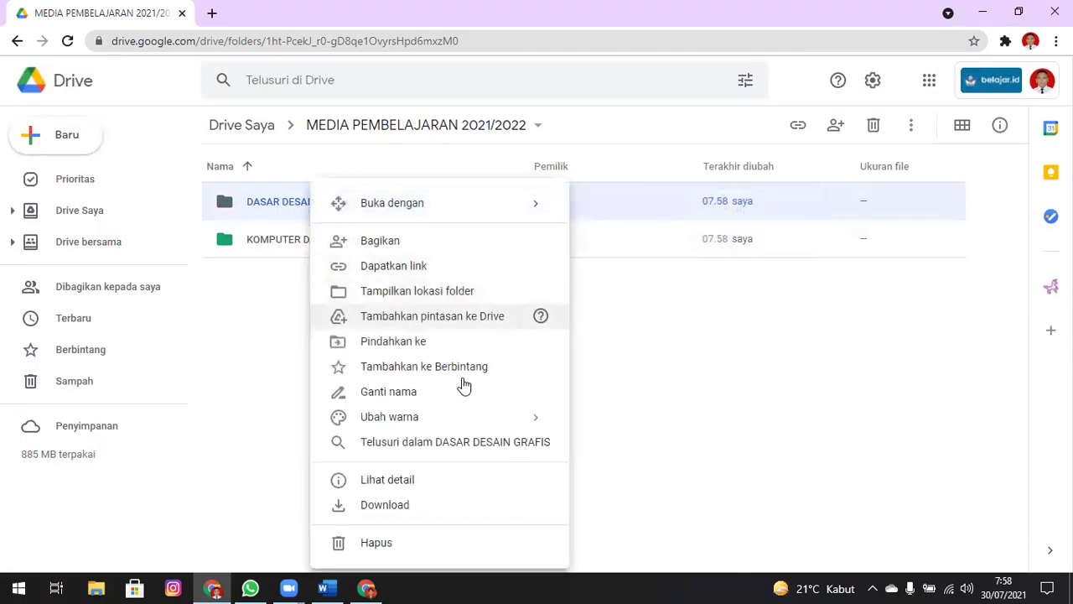
{"action": "mouse_move", "coordinate": [469, 417]}
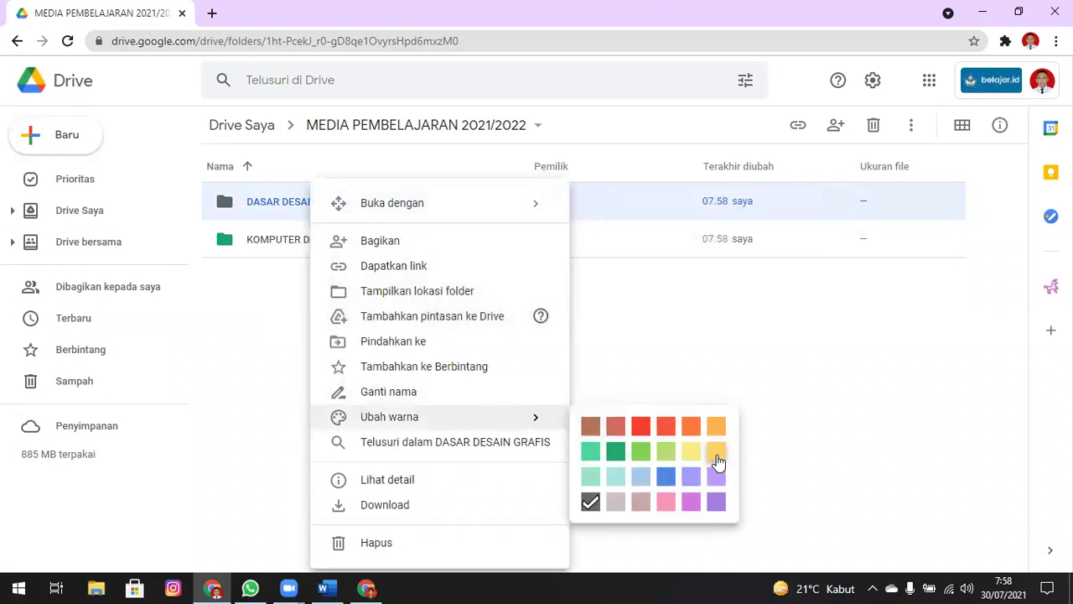
{"action": "left_click", "coordinate": [716, 426]}
{"action": "left_click", "coordinate": [372, 280]}
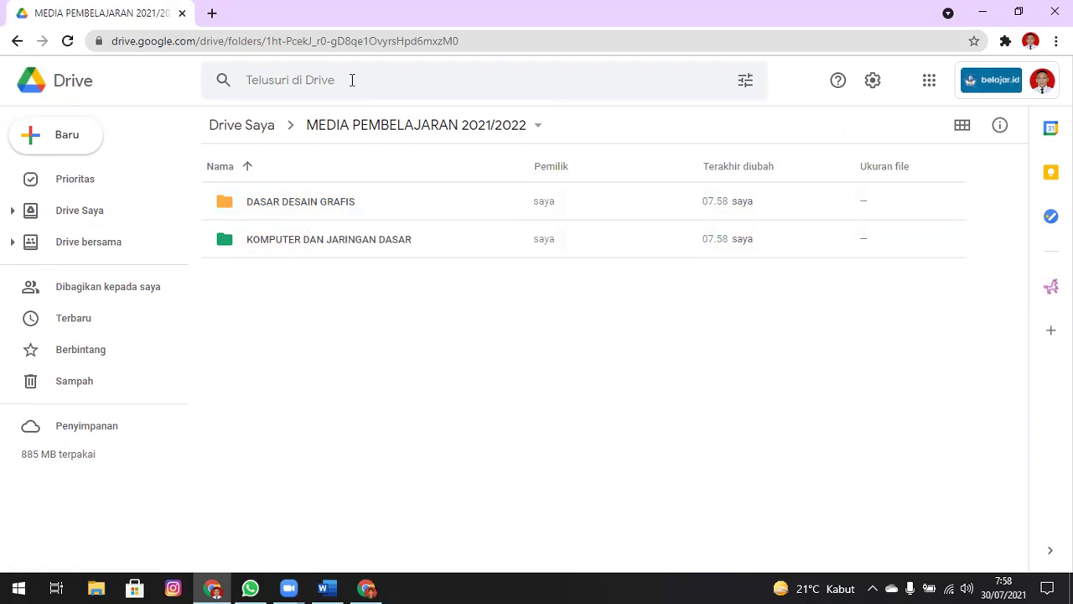
Review the folder outline in Word and the second profile's My Drive, and return to the belajar.id Drive.
{"action": "key", "text": "alt+Tab"}
{"action": "key", "text": "alt+Tab"}
{"action": "key", "text": "alt+Tab"}
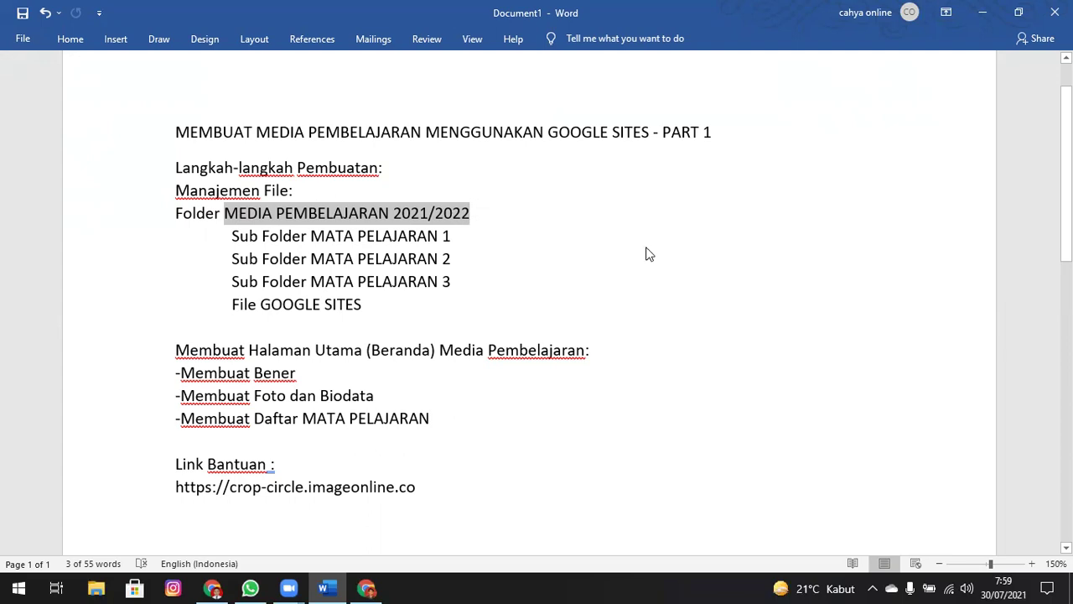
{"action": "key", "text": "alt+Tab"}
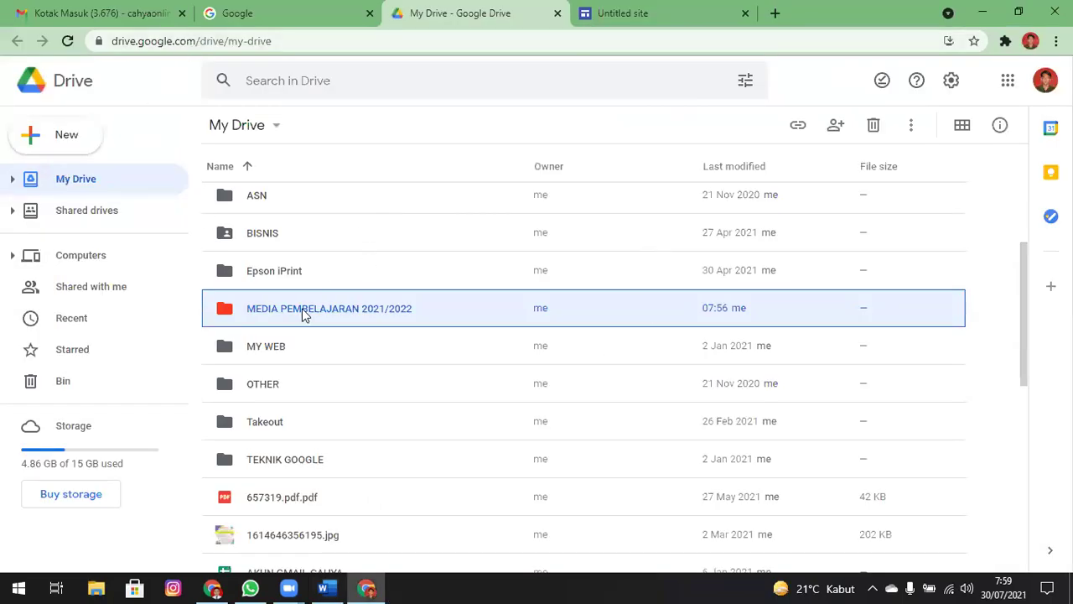
{"action": "key", "text": "alt+Tab"}
{"action": "key", "text": "alt+Tab"}
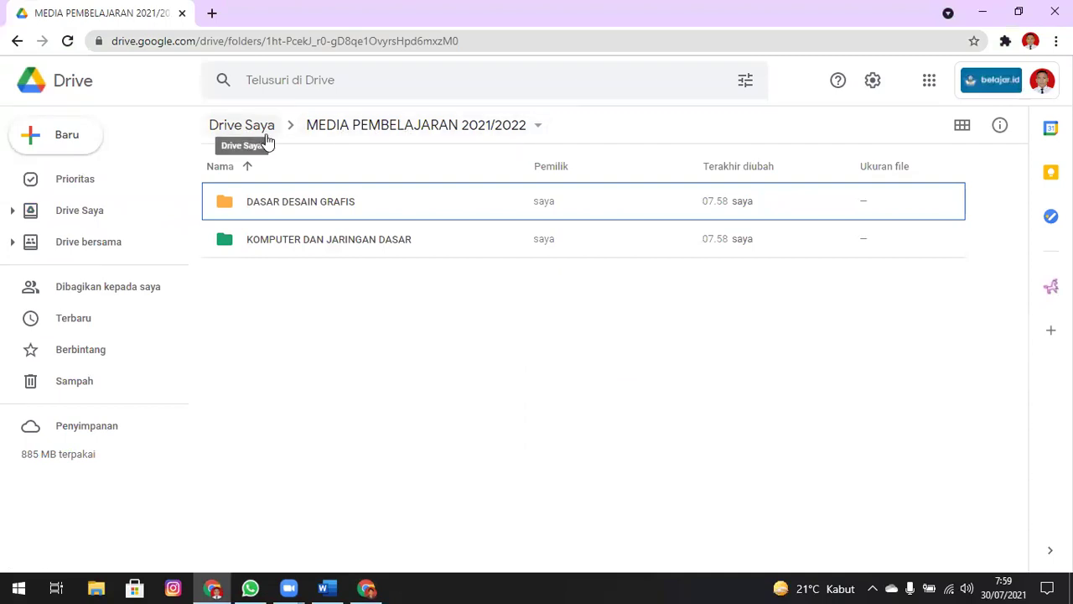
Go up to Drive Saya, find the MEDIA PEMBELAJARAN 2021/2022 folder and reopen it.
{"action": "left_click", "coordinate": [266, 136]}
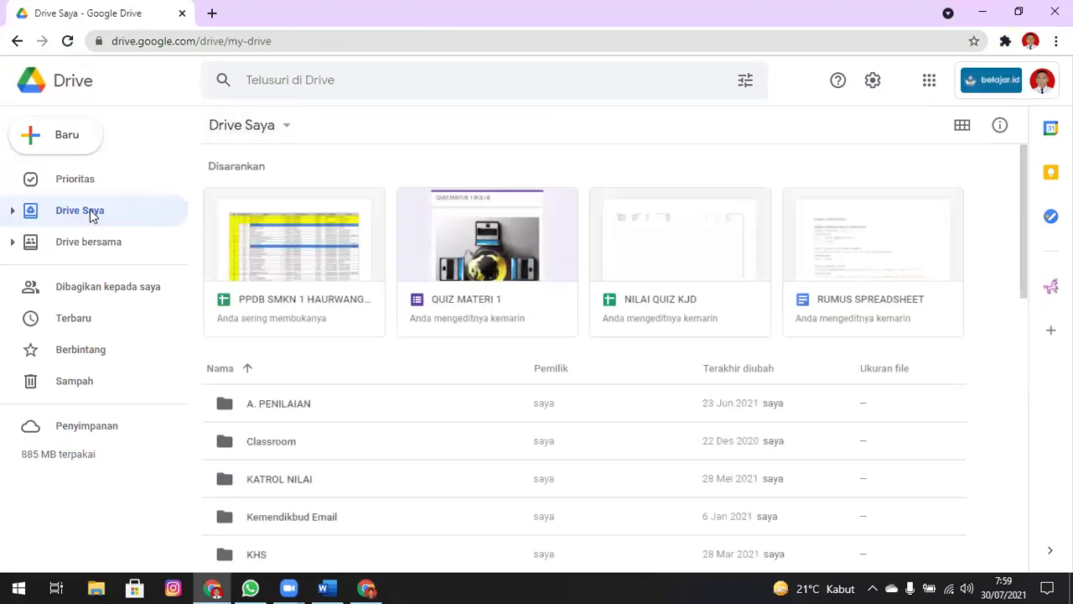
{"action": "scroll", "coordinate": [422, 495], "scroll_direction": "down", "scroll_amount": 3}
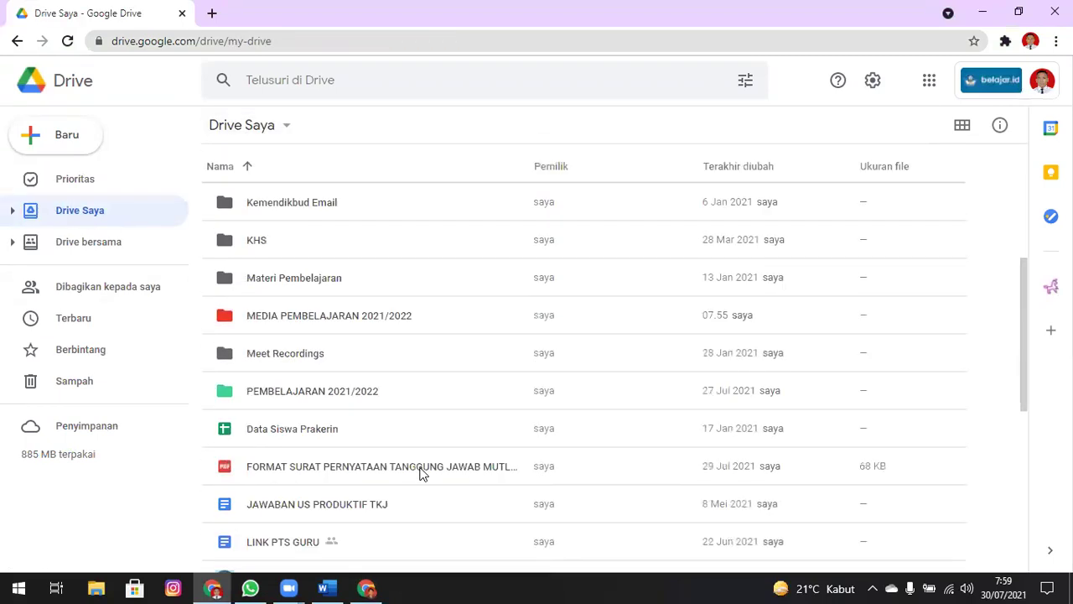
{"action": "double_click", "coordinate": [289, 319]}
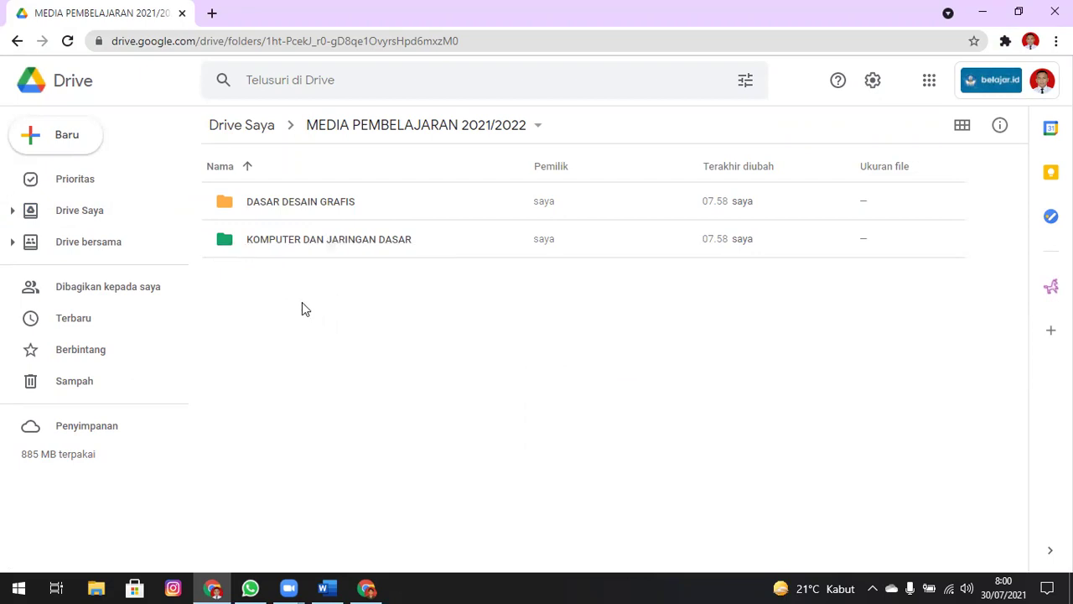
Examine where Google Sites is offered among the new file types in both the belajar.id and second-profile Drives.
{"action": "left_click", "coordinate": [84, 146]}
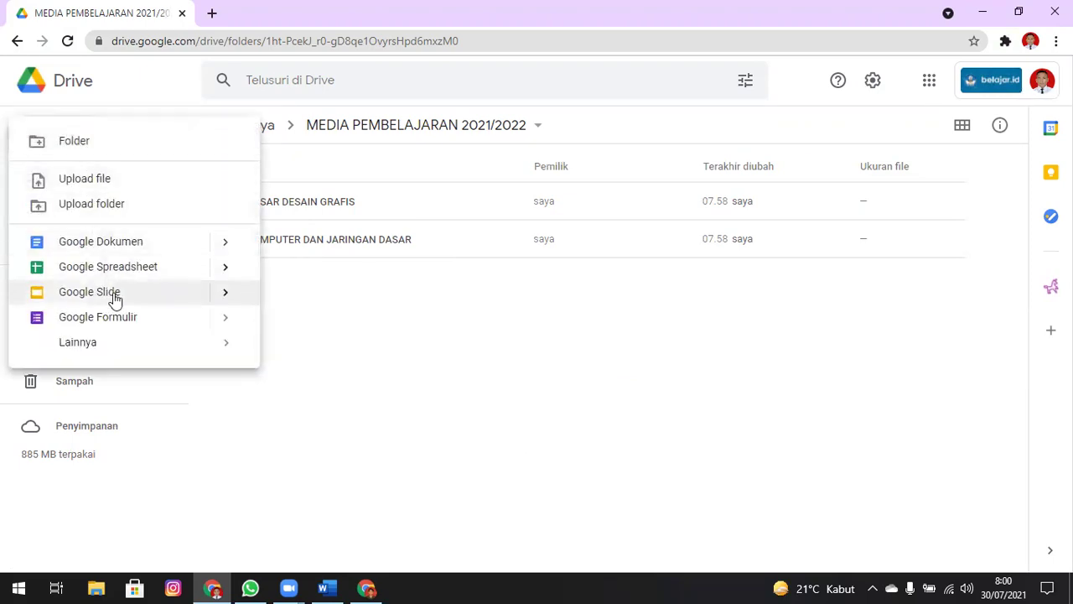
{"action": "mouse_move", "coordinate": [124, 350]}
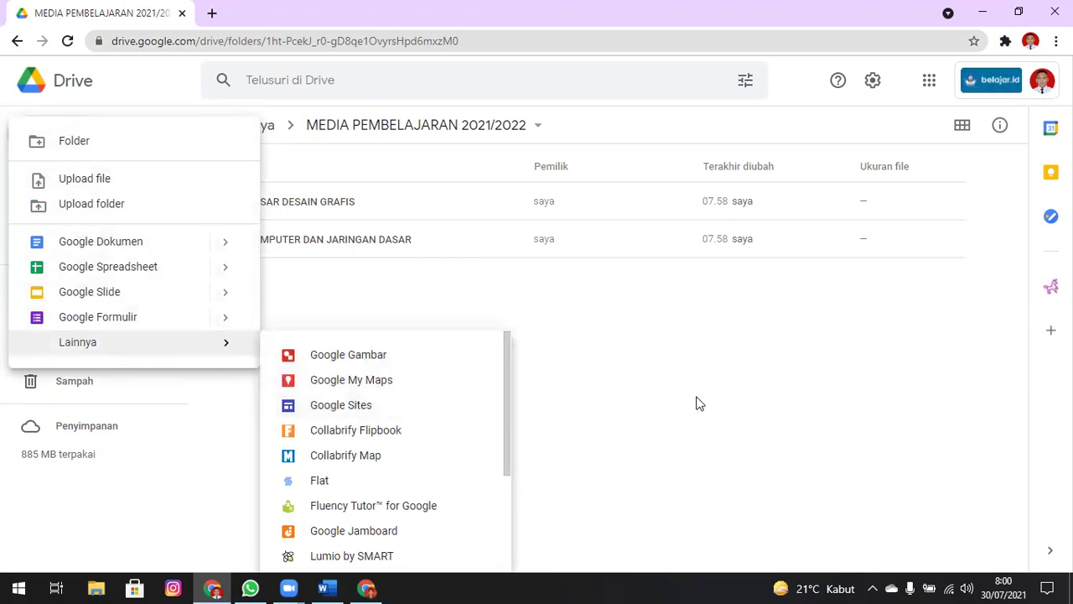
{"action": "key", "text": "alt+Tab"}
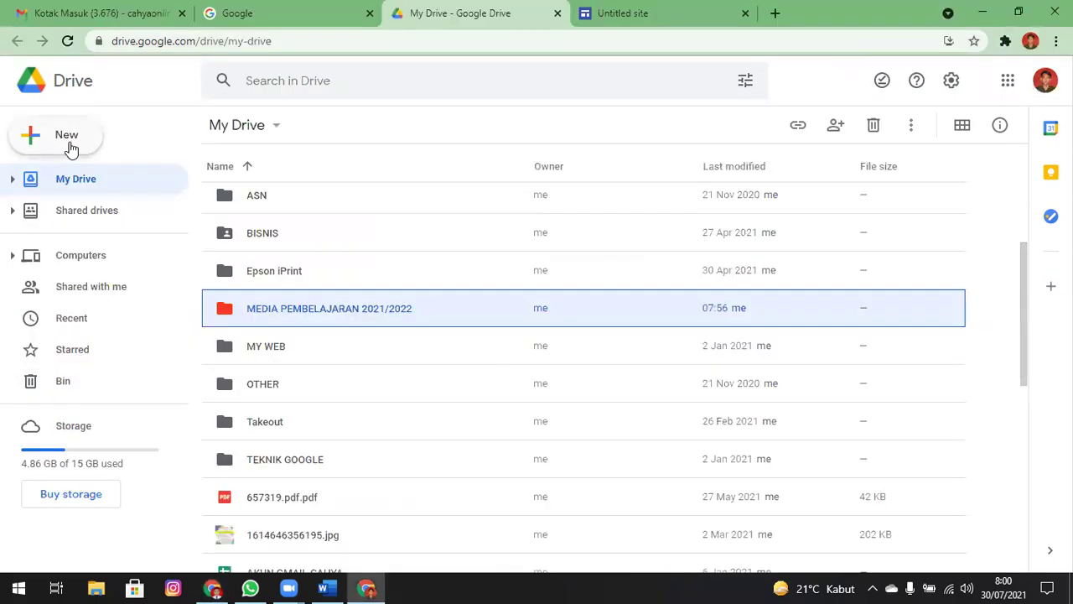
{"action": "left_click", "coordinate": [69, 141]}
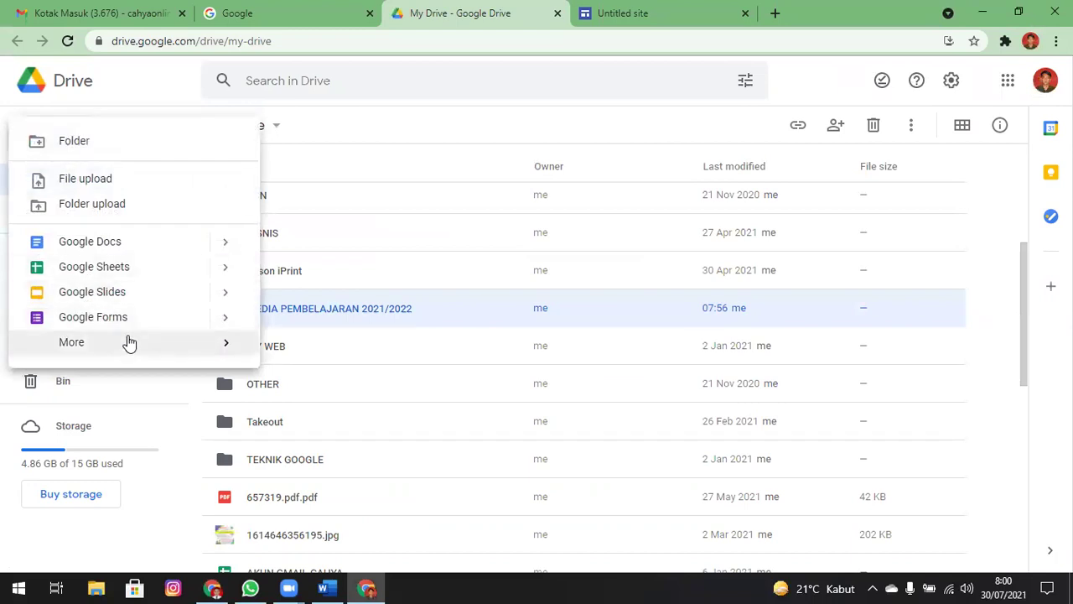
{"action": "mouse_move", "coordinate": [130, 343]}
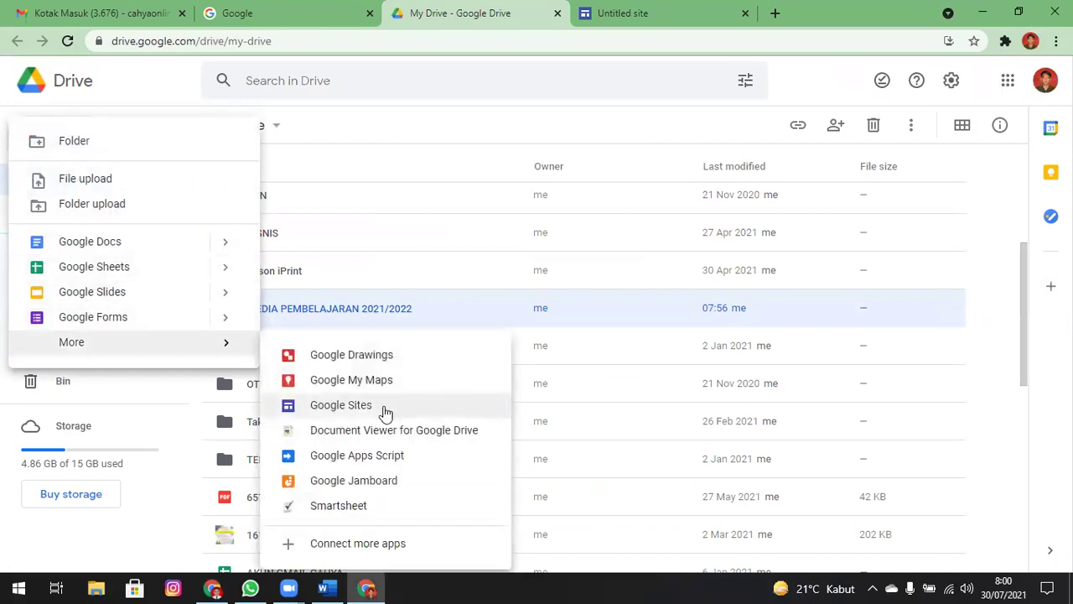
{"action": "key", "text": "alt+Tab"}
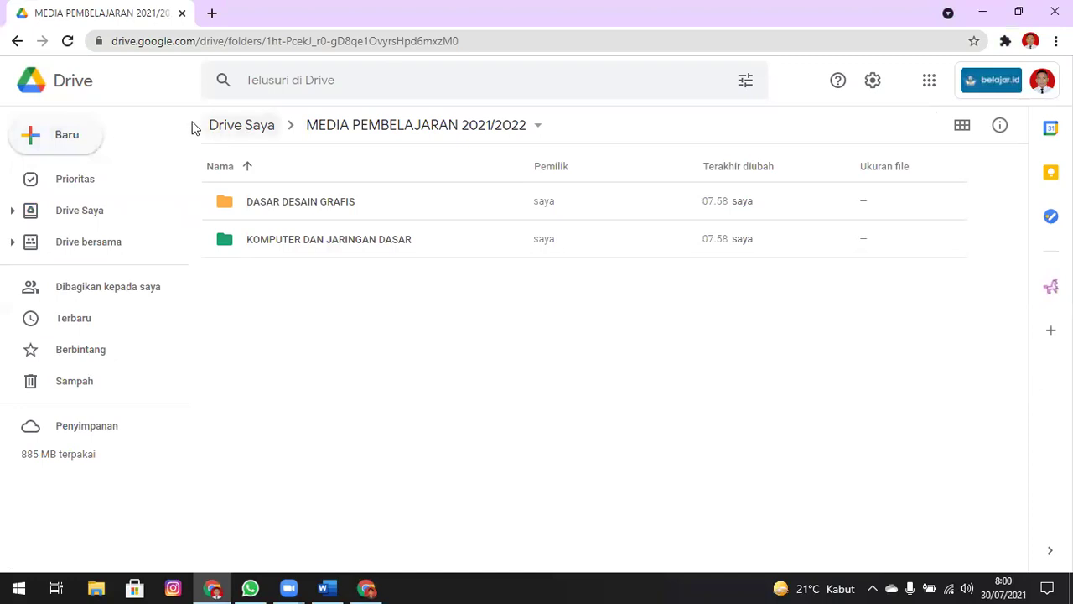
Create a new Google Sites file in the MEDIA PEMBELAJARAN 2021/2022 folder, check the folder in Drive and return to the site.
{"action": "left_click", "coordinate": [73, 139]}
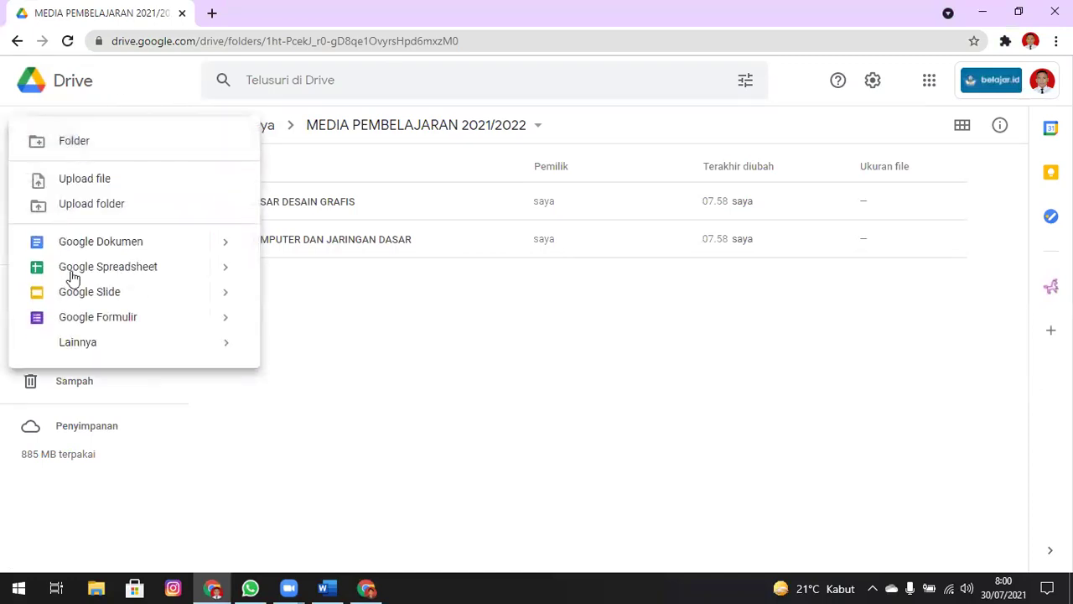
{"action": "mouse_move", "coordinate": [122, 350]}
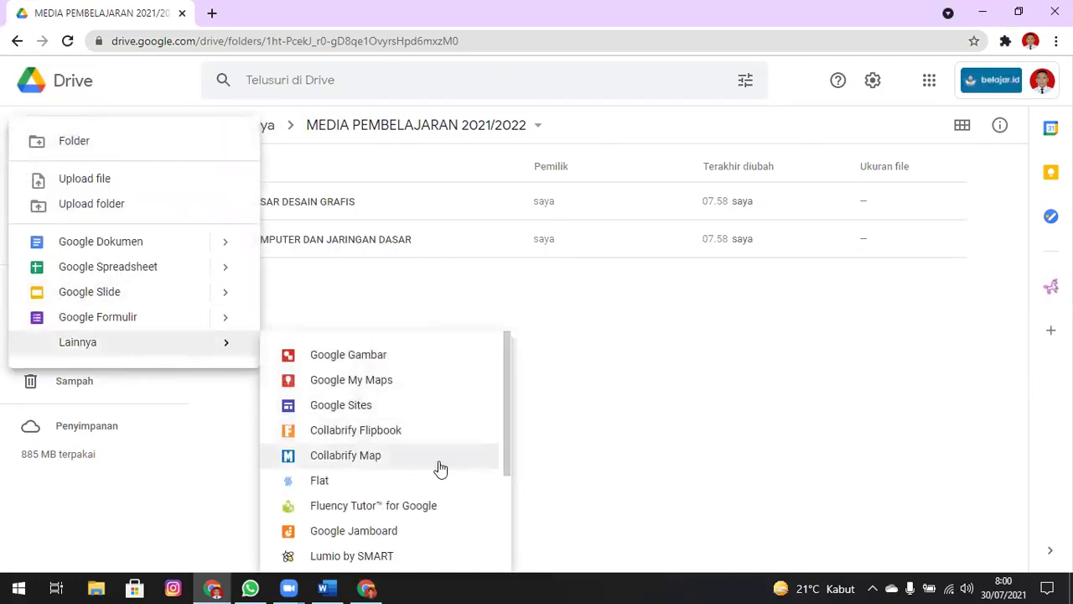
{"action": "left_click", "coordinate": [370, 411]}
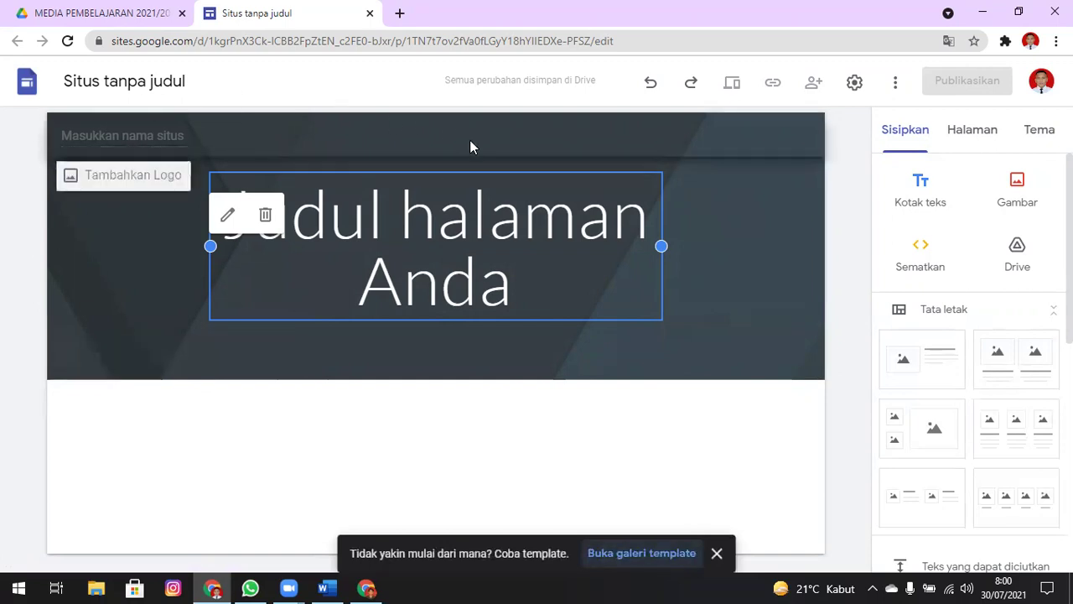
{"action": "left_click", "coordinate": [143, 16]}
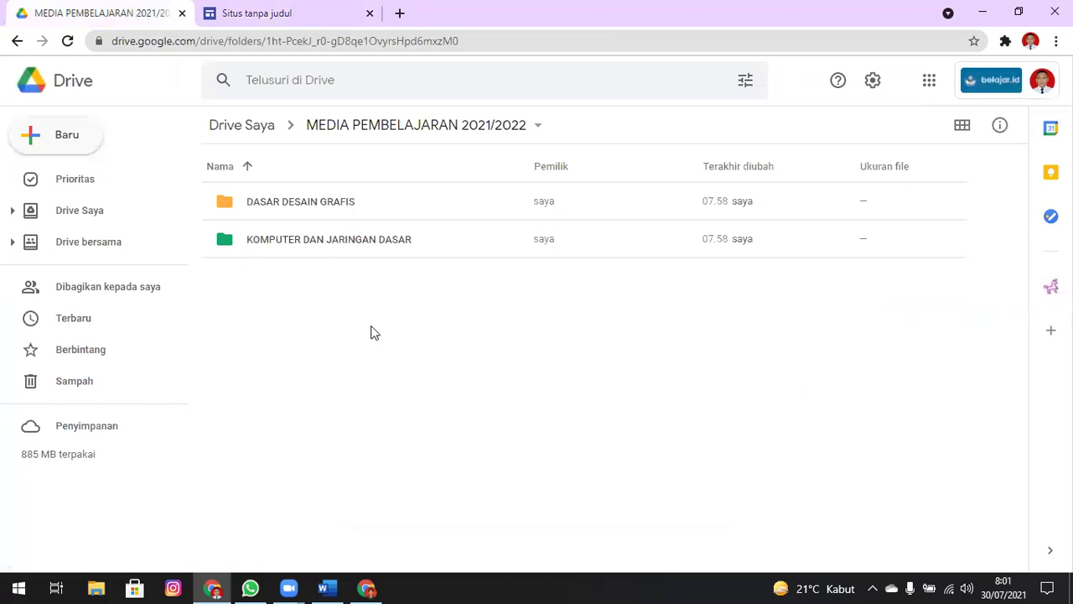
{"action": "left_click", "coordinate": [285, 15]}
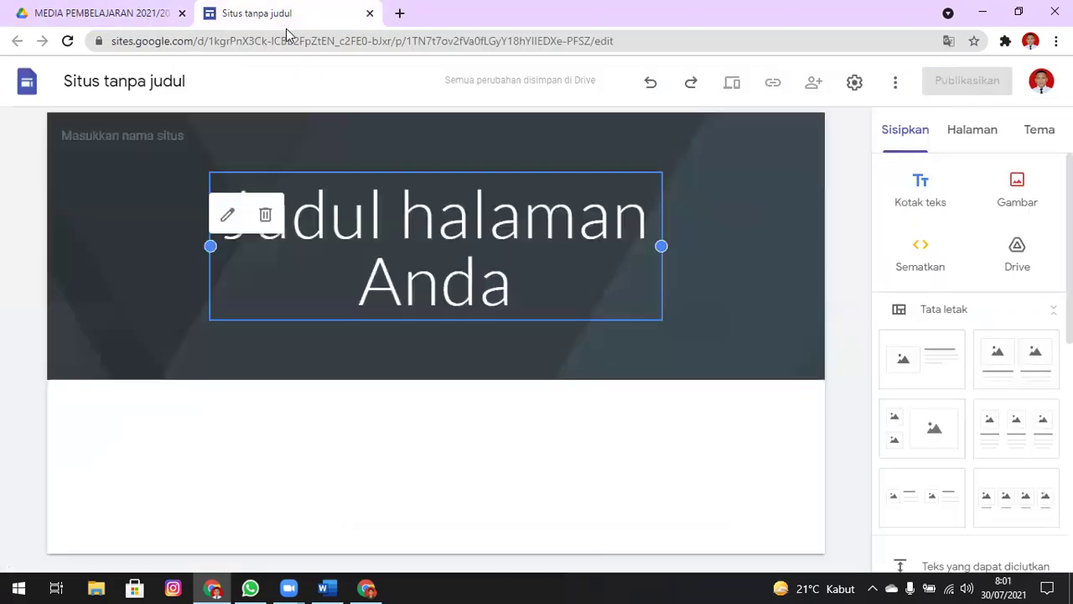
Replace the untitled site's file name with the teacher's full name.
{"action": "left_click", "coordinate": [180, 82]}
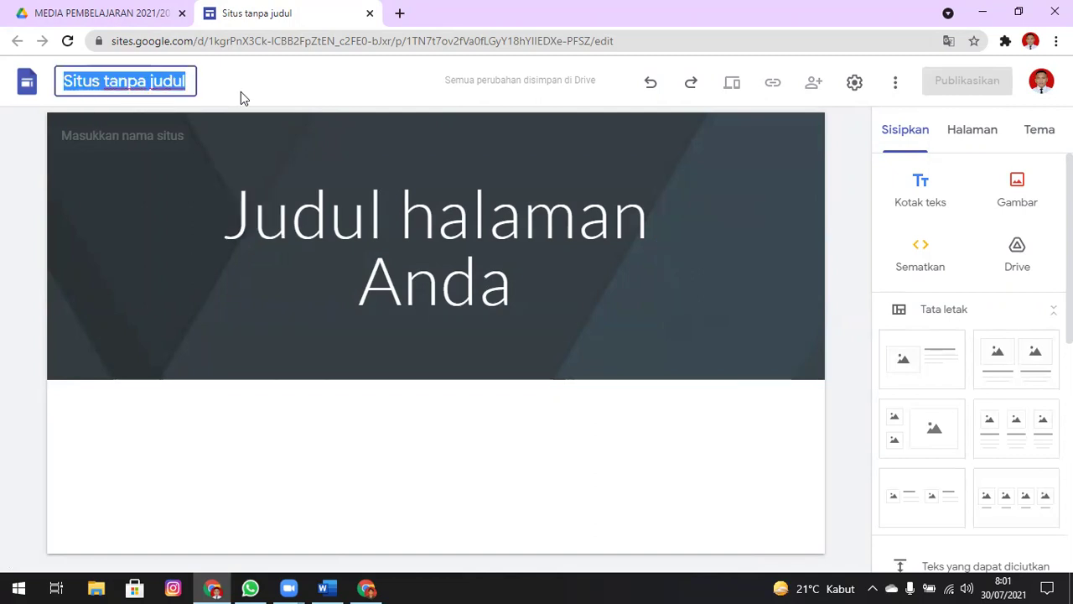
{"action": "type", "text": "C"}
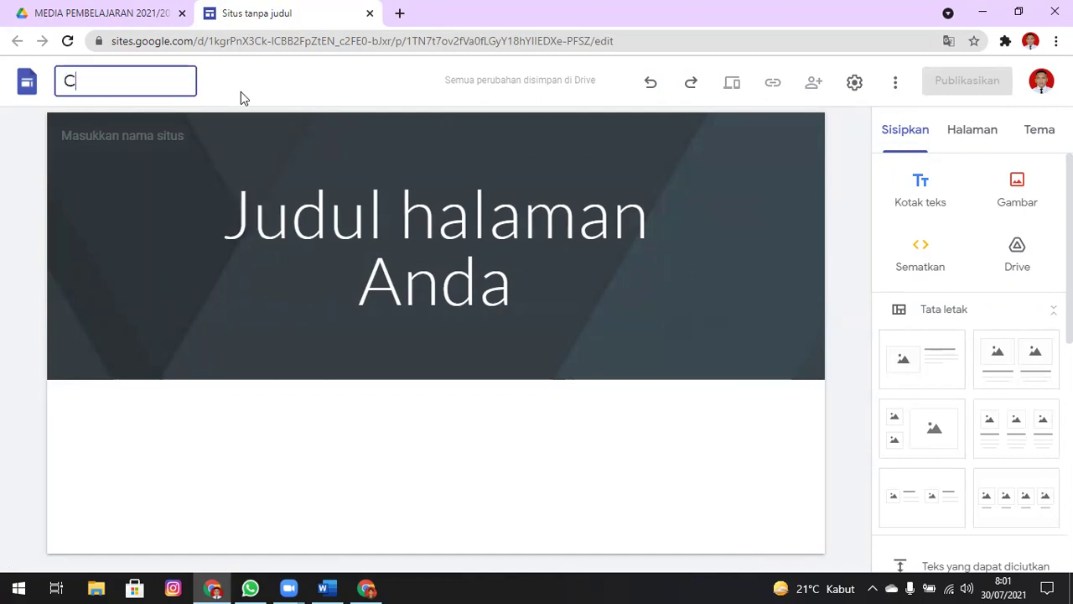
{"action": "type", "text": "ahya Budi Mulia"}
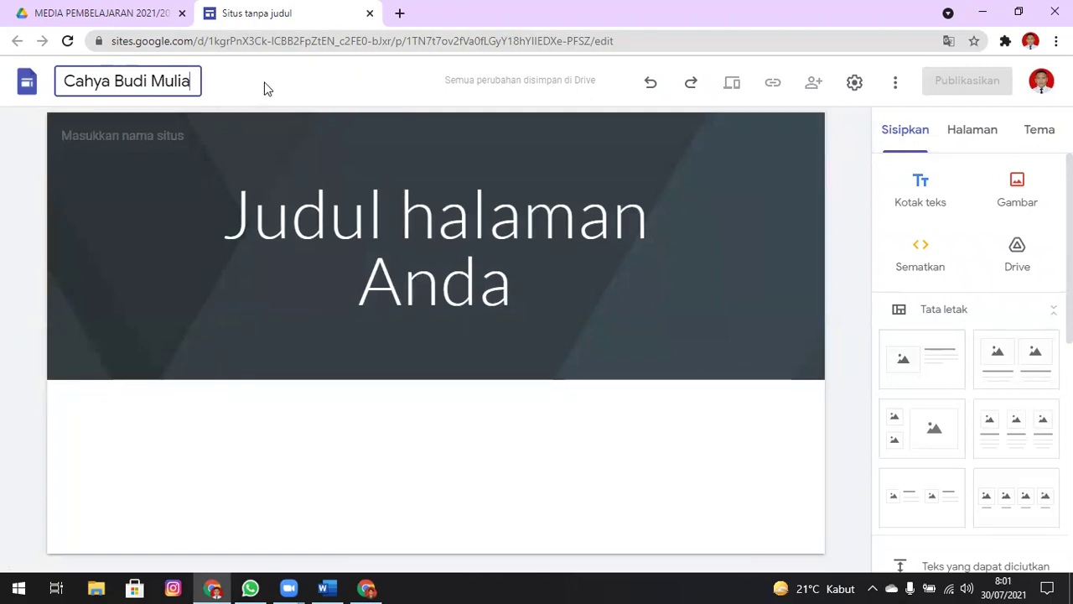
Try adding the academic degree S.Kom after the teacher's name in the site's file name, and remove it again.
{"action": "type", "text": ", S,"}
{"action": "type", "text": "Kom"}
{"action": "key", "text": "BackSpace"}
{"action": "key", "text": "BackSpace"}
{"action": "key", "text": "BackSpace"}
{"action": "key", "text": "BackSpace"}
{"action": "type", "text": ".Kom"}
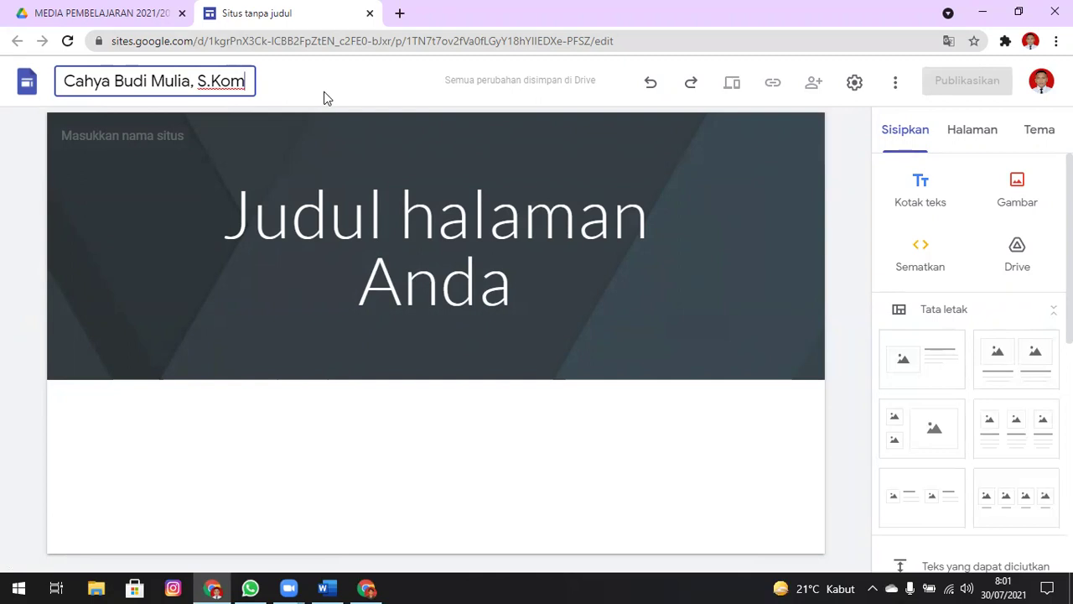
{"action": "key", "text": "BackSpace"}
{"action": "key", "text": "BackSpace"}
{"action": "key", "text": "BackSpace"}
{"action": "key", "text": "BackSpace"}
{"action": "key", "text": "BackSpace"}
{"action": "key", "text": "BackSpace"}
{"action": "key", "text": "BackSpace"}
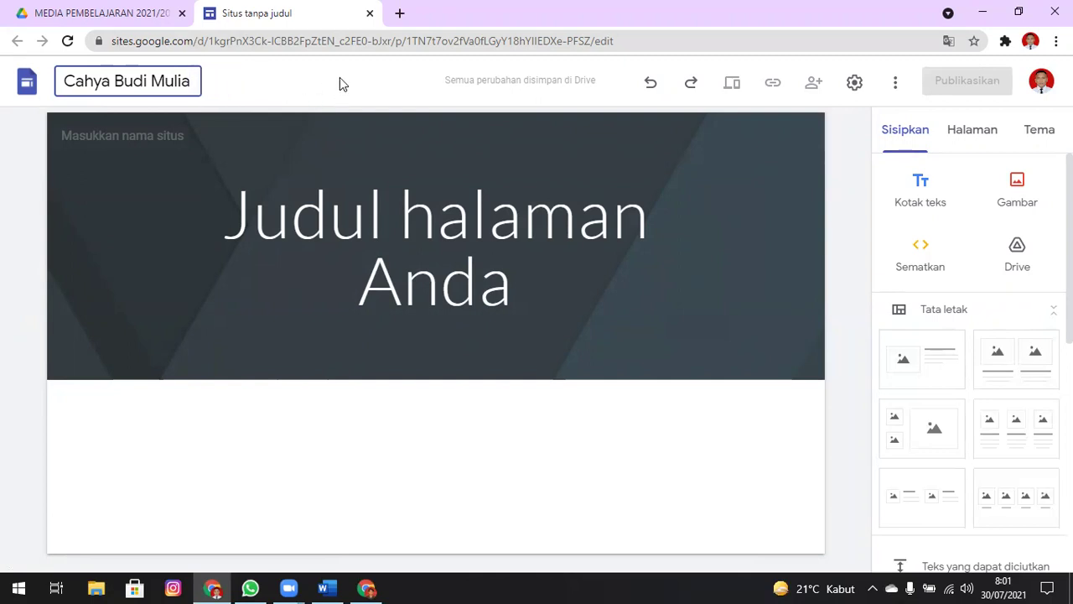
Apply the site's file name, check the file in the Drive folder against the Word outline, and return to the site.
{"action": "left_click", "coordinate": [340, 79]}
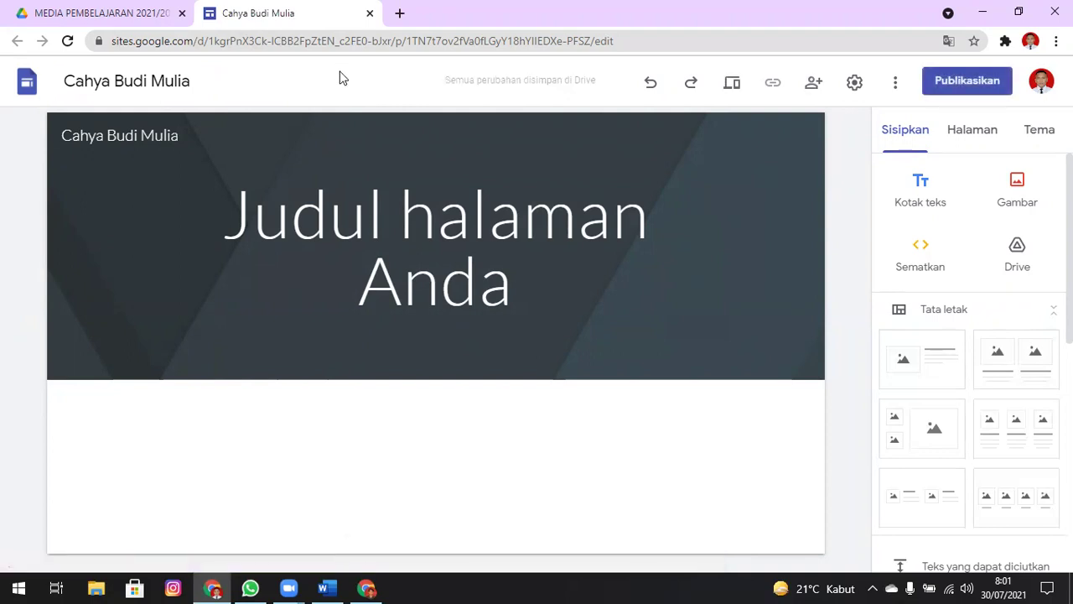
{"action": "left_click", "coordinate": [140, 10]}
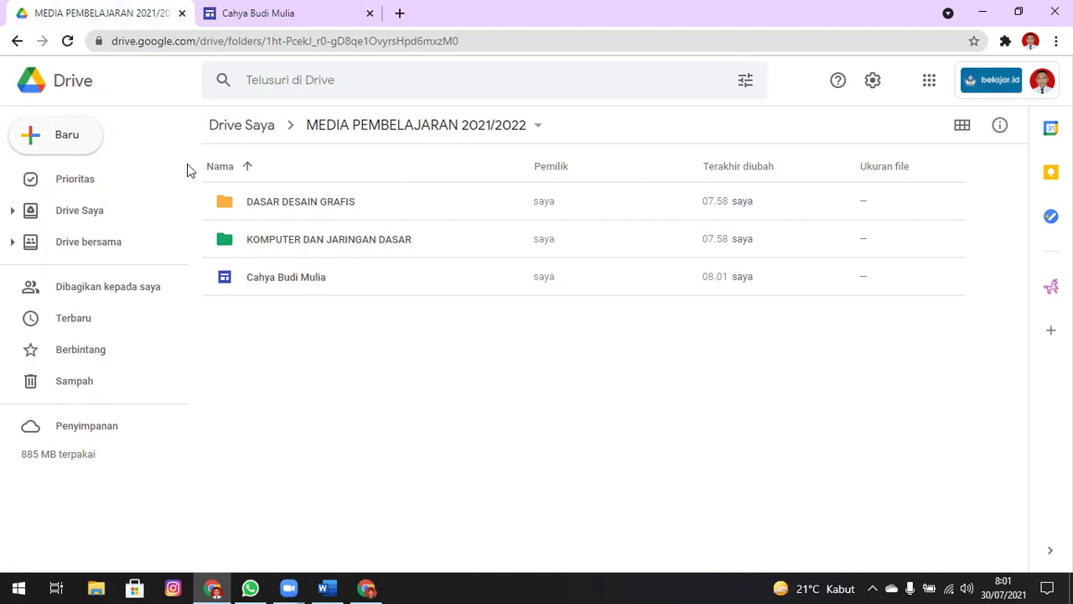
{"action": "key", "text": "alt+Tab"}
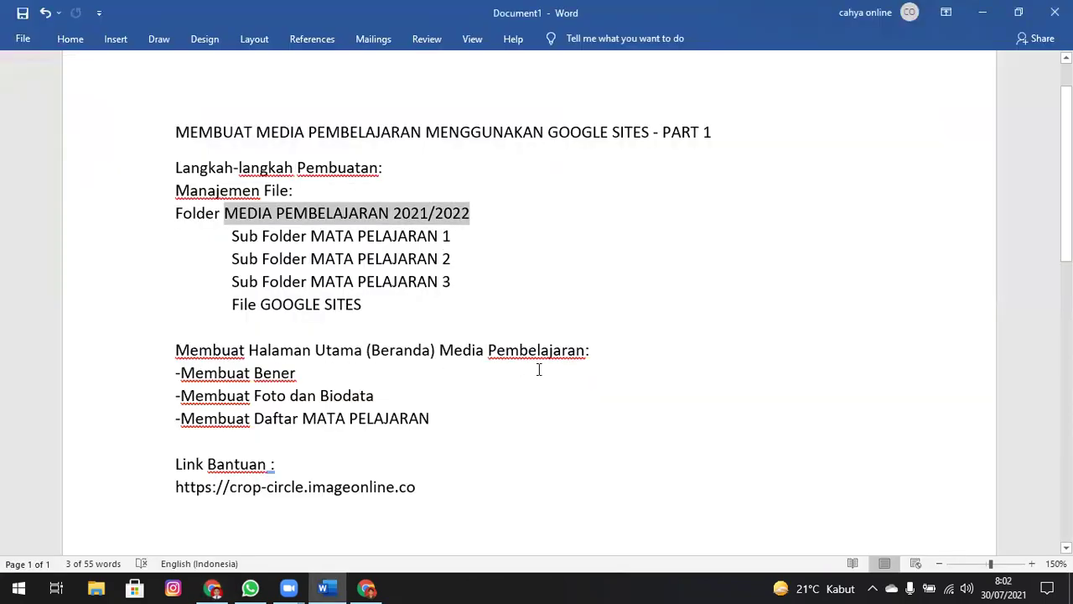
{"action": "key", "text": "alt+Tab"}
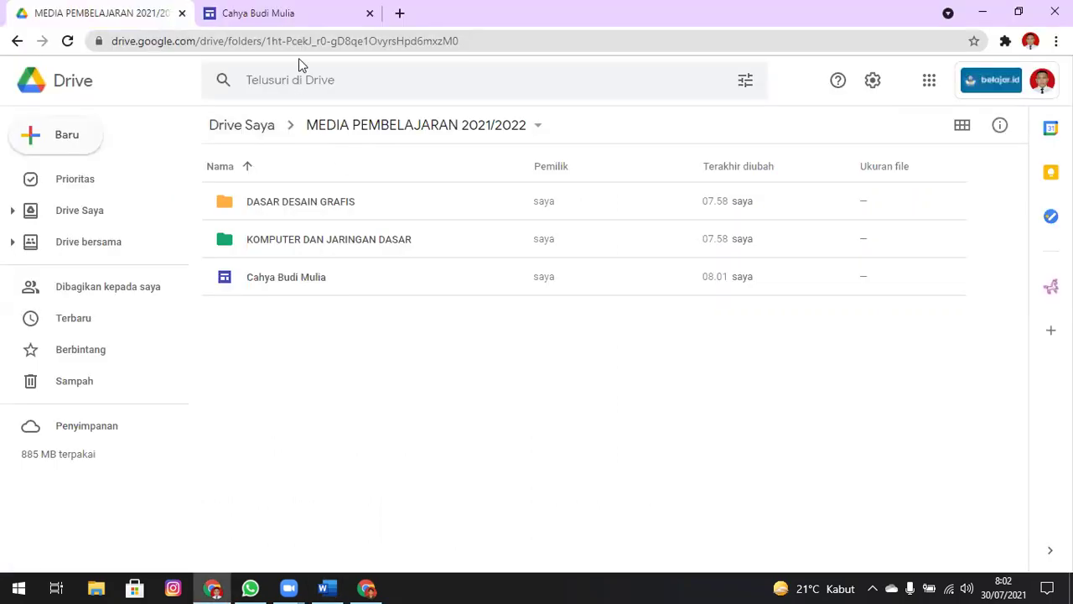
{"action": "key", "text": "alt+Tab"}
{"action": "key", "text": "alt+Tab"}
{"action": "middle_click", "coordinate": [286, 27]}
{"action": "double_click", "coordinate": [305, 281]}
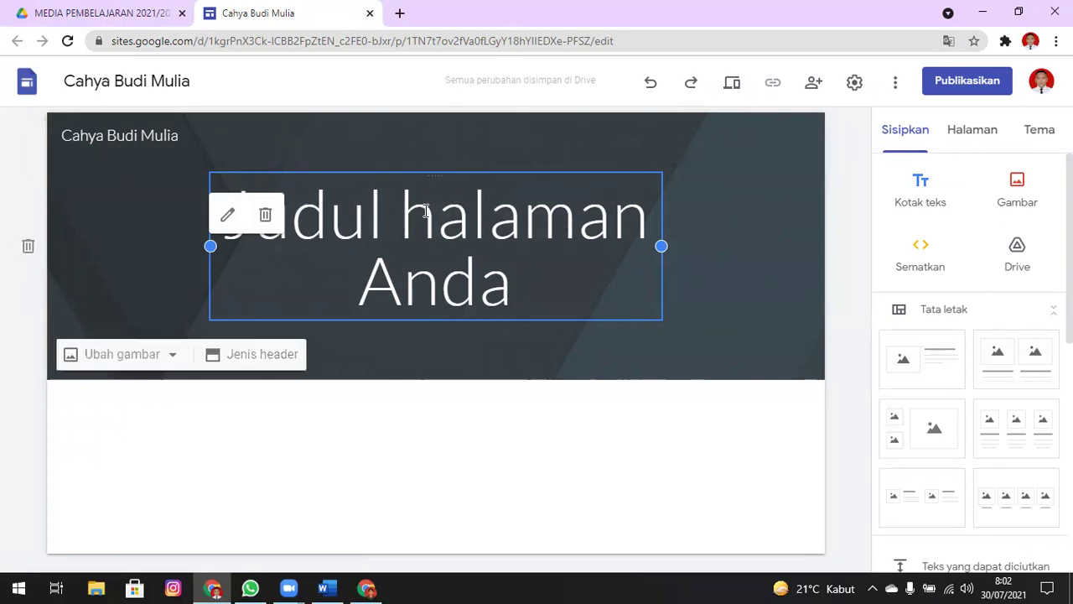
Replace the placeholder page title in the header with "Pembelajaran 2021/2022".
{"action": "key", "text": "alt+Tab"}
{"action": "key", "text": "alt+Tab"}
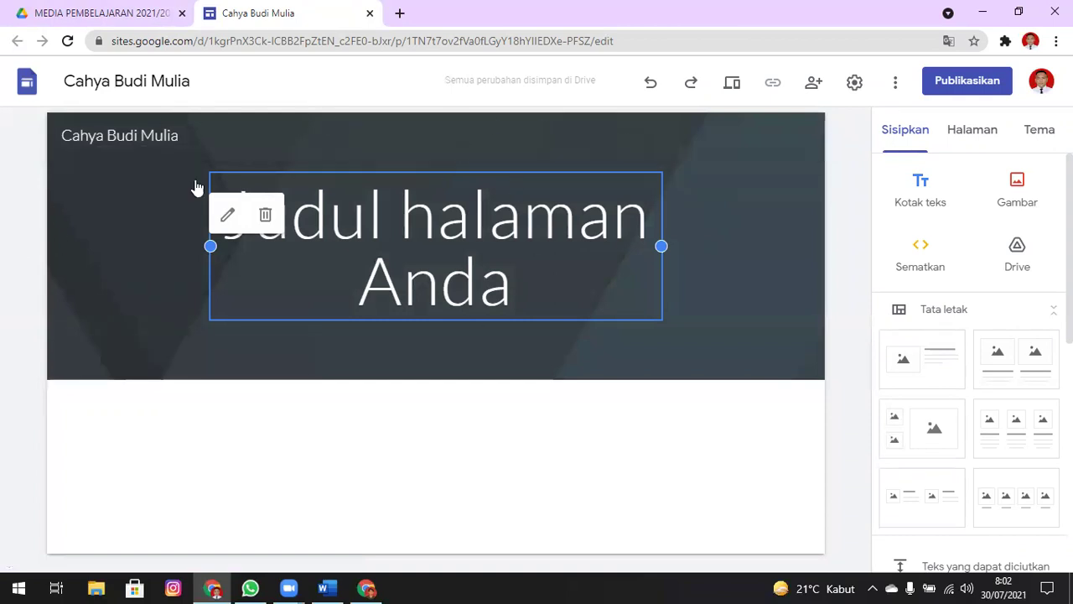
{"action": "left_click", "coordinate": [534, 283]}
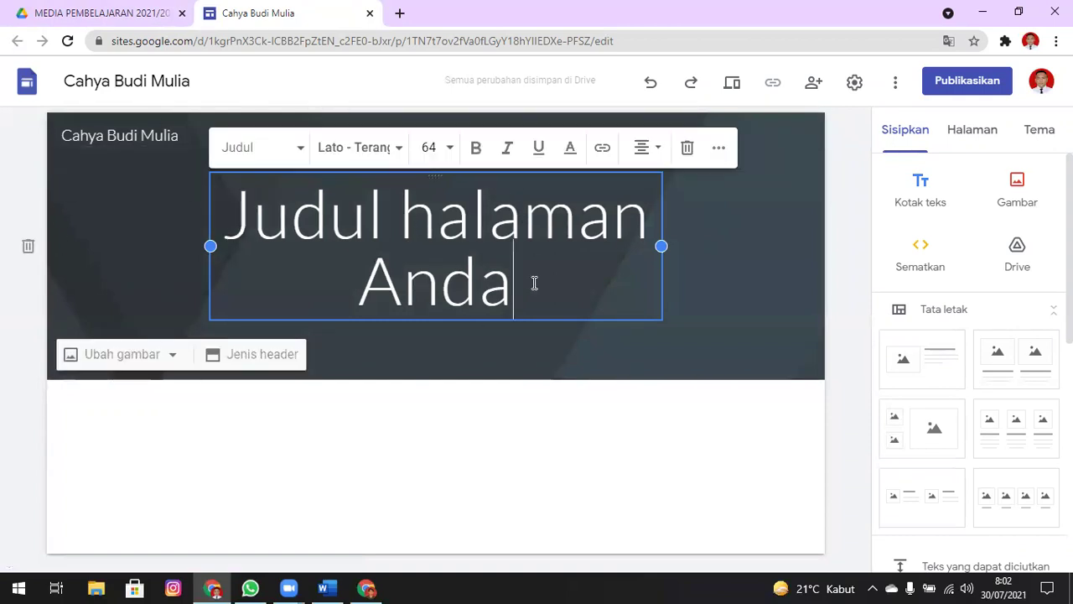
{"action": "triple_click", "coordinate": [233, 212]}
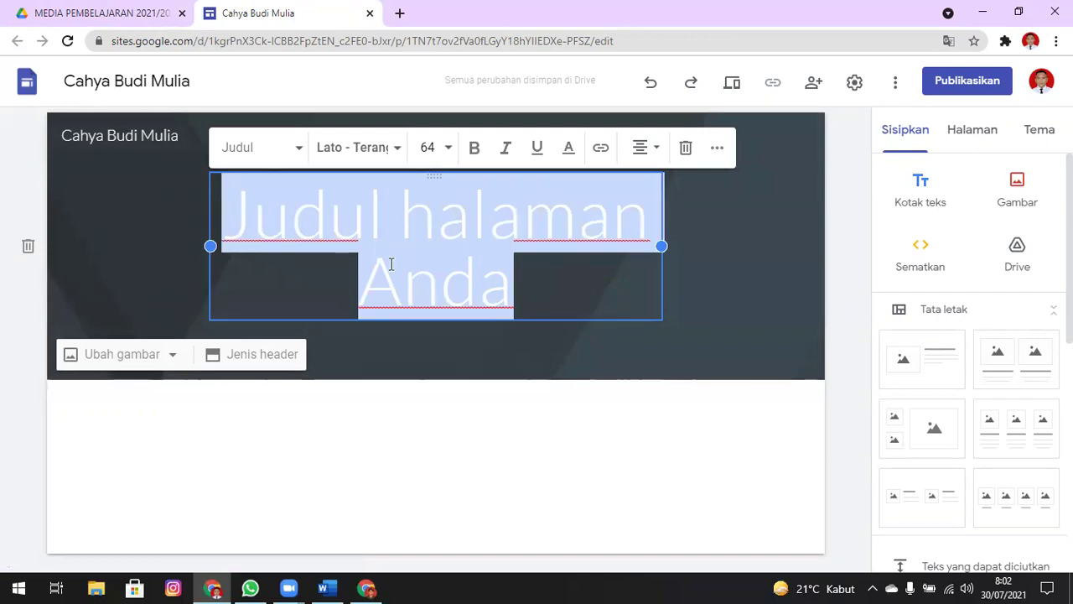
{"action": "type", "text": "p"}
{"action": "key", "text": "BackSpace"}
{"action": "type", "text": "Pembelajara"}
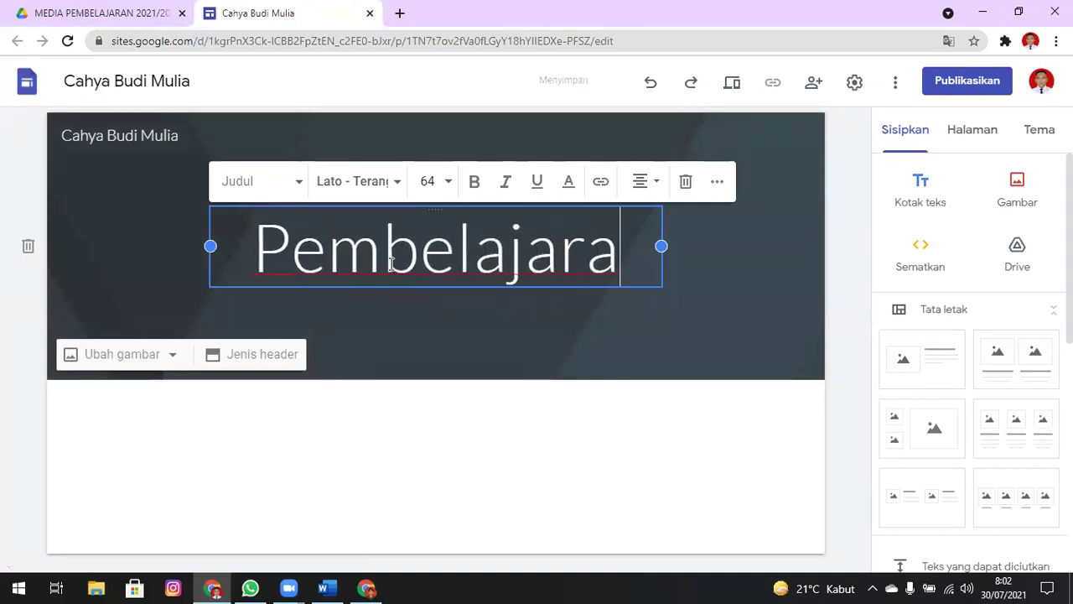
{"action": "type", "text": "n 20"}
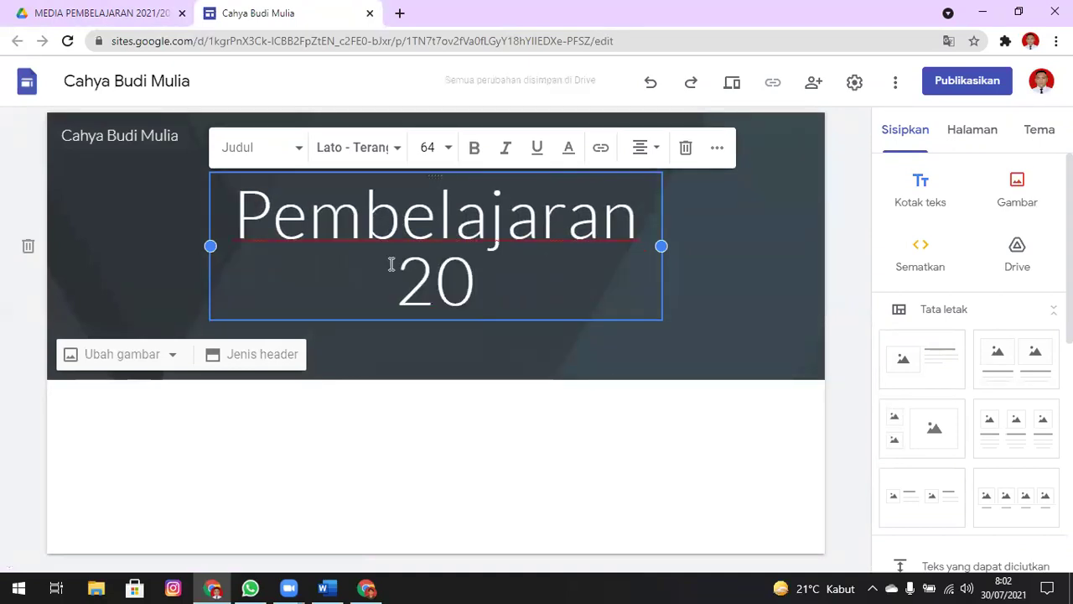
{"action": "type", "text": "21/2022"}
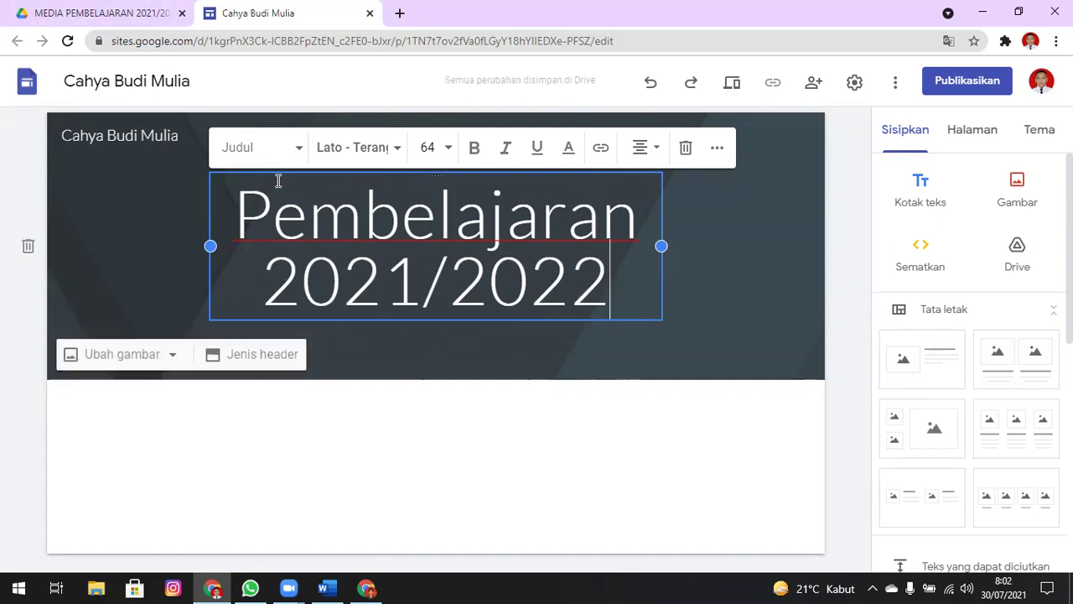
Copy the whole page title and switch to the untitled site open in the second browser profile.
{"action": "triple_click", "coordinate": [247, 216]}
{"action": "key", "text": "ctrl+c"}
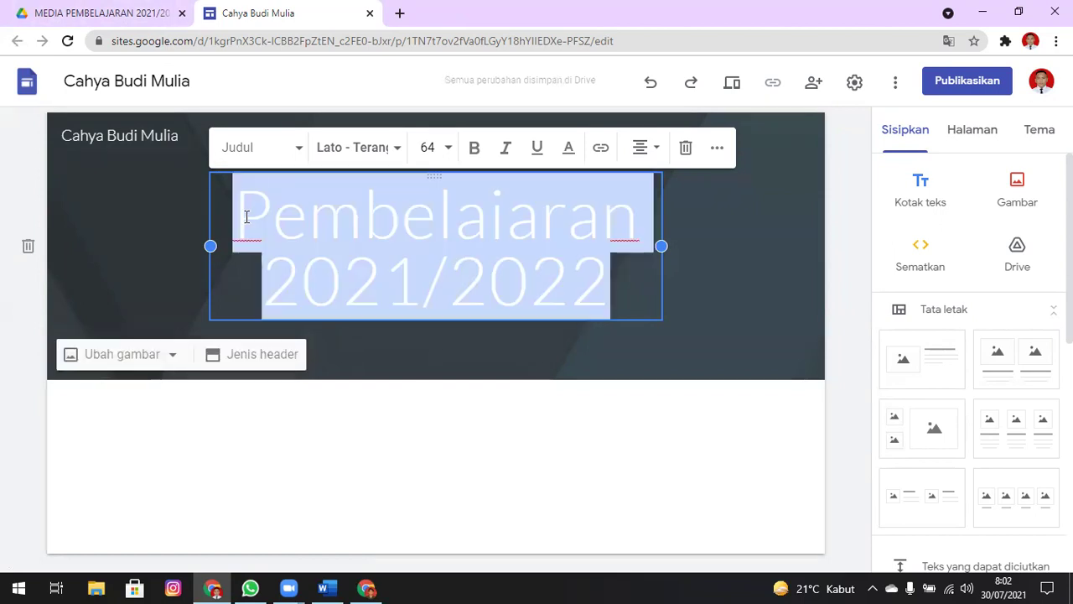
{"action": "left_click", "coordinate": [296, 153]}
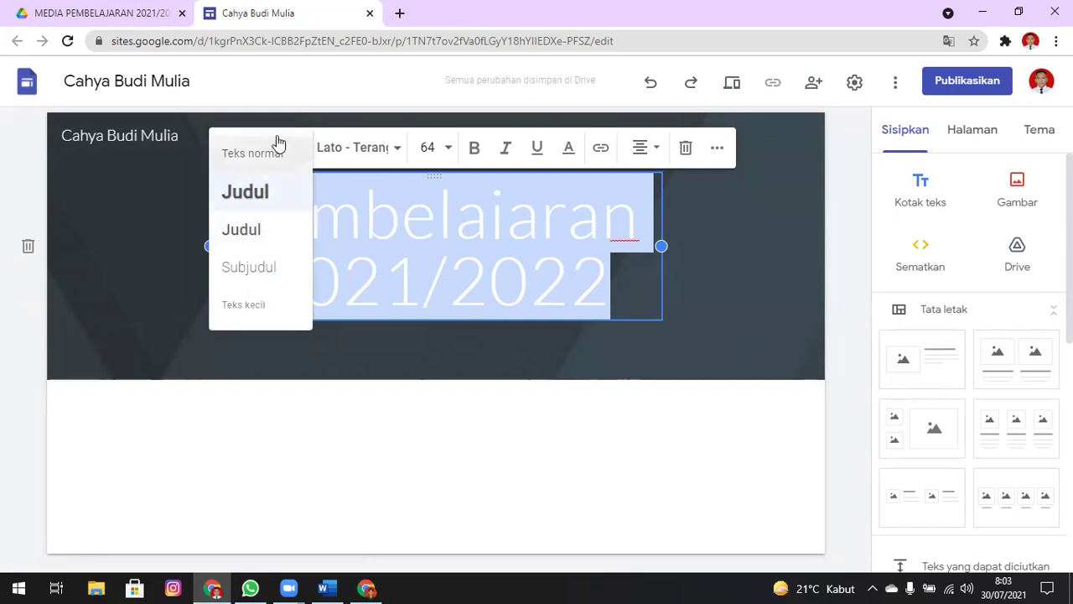
{"action": "left_click", "coordinate": [116, 14]}
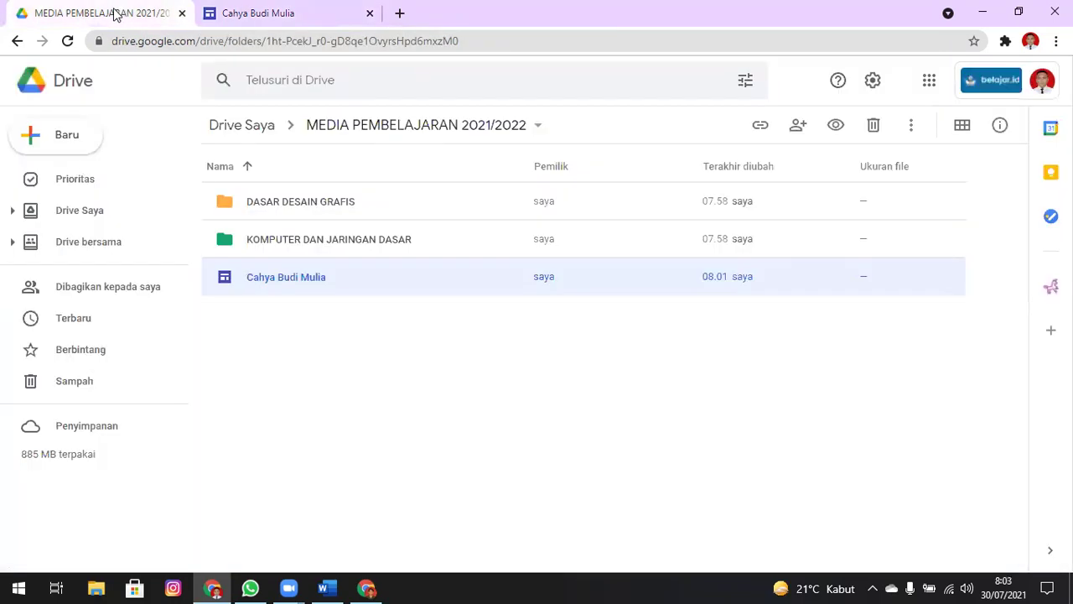
{"action": "left_click", "coordinate": [297, 16]}
{"action": "key", "text": "alt+Tab"}
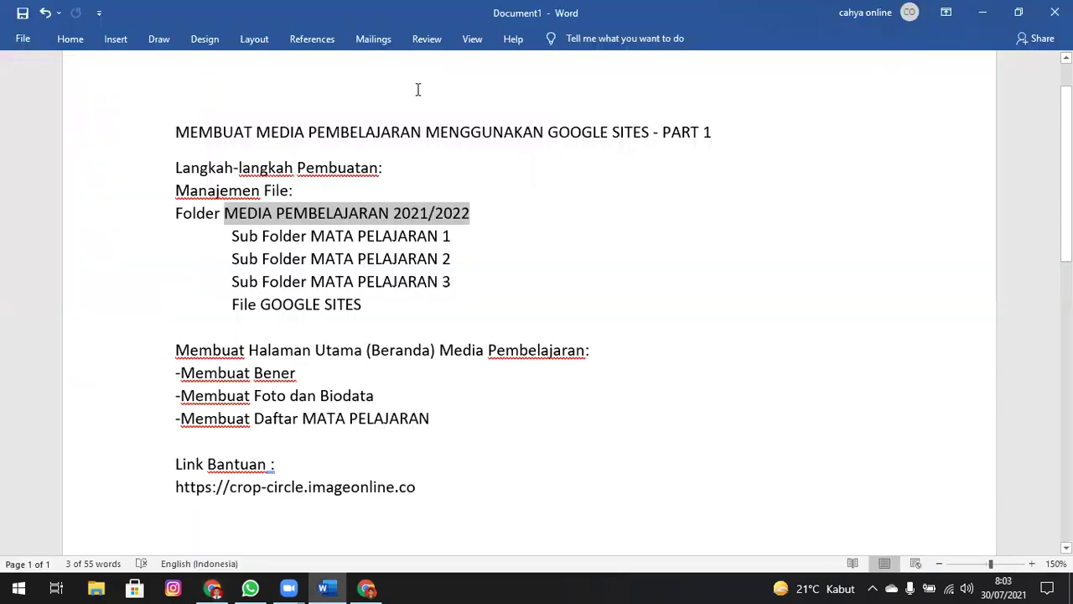
{"action": "key", "text": "alt+Tab"}
{"action": "key", "text": "alt+Tab"}
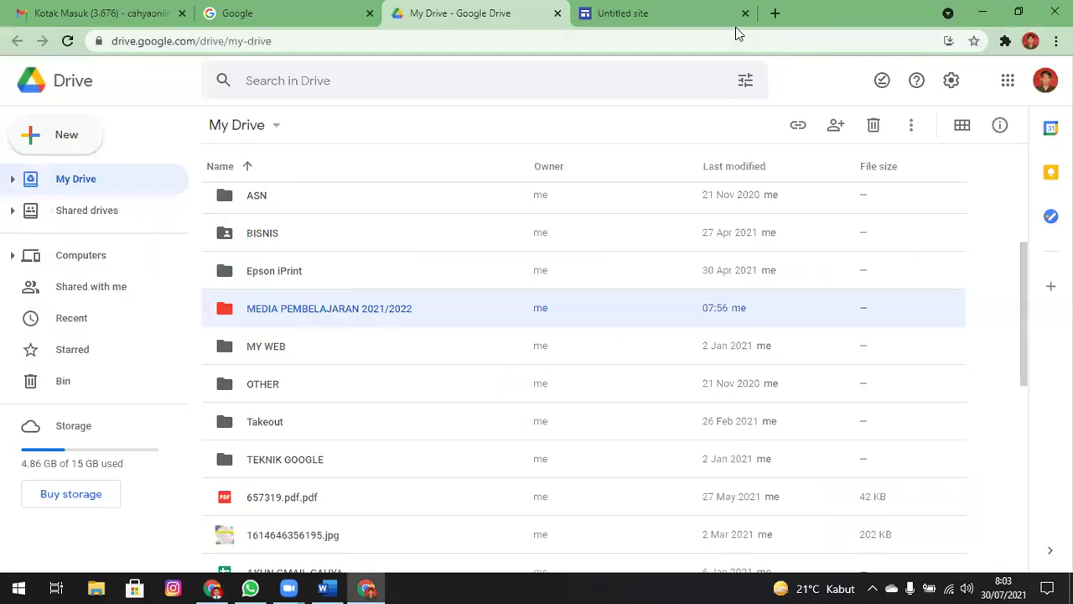
{"action": "left_click", "coordinate": [735, 25]}
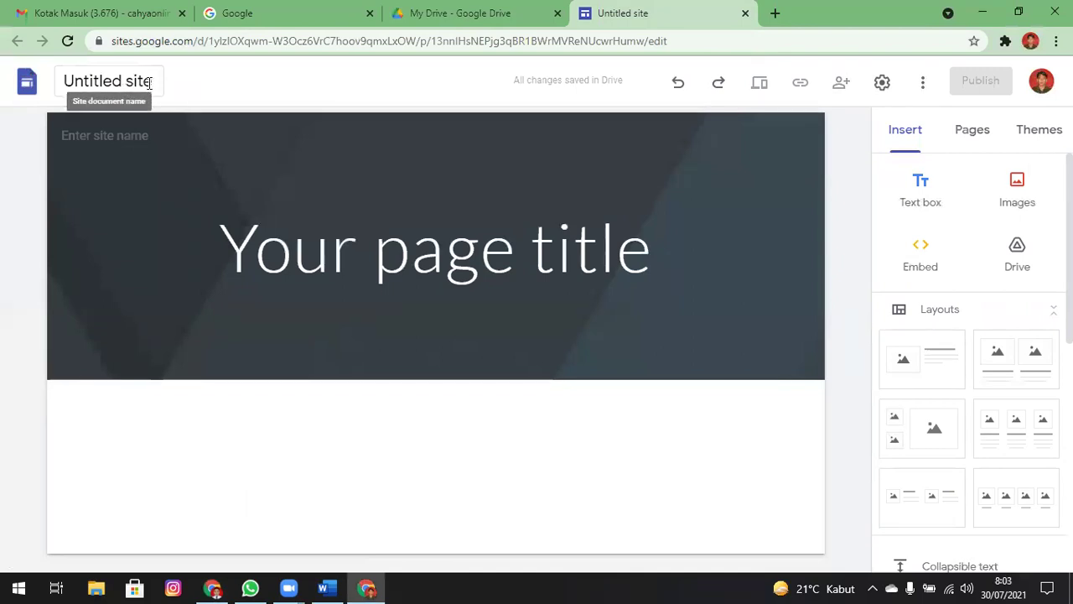
Replace the placeholder page title of the untitled site with the copied "Pembelajaran 2021/2022" and remove the extra blank line.
{"action": "left_click", "coordinate": [577, 245]}
{"action": "left_click", "coordinate": [622, 248]}
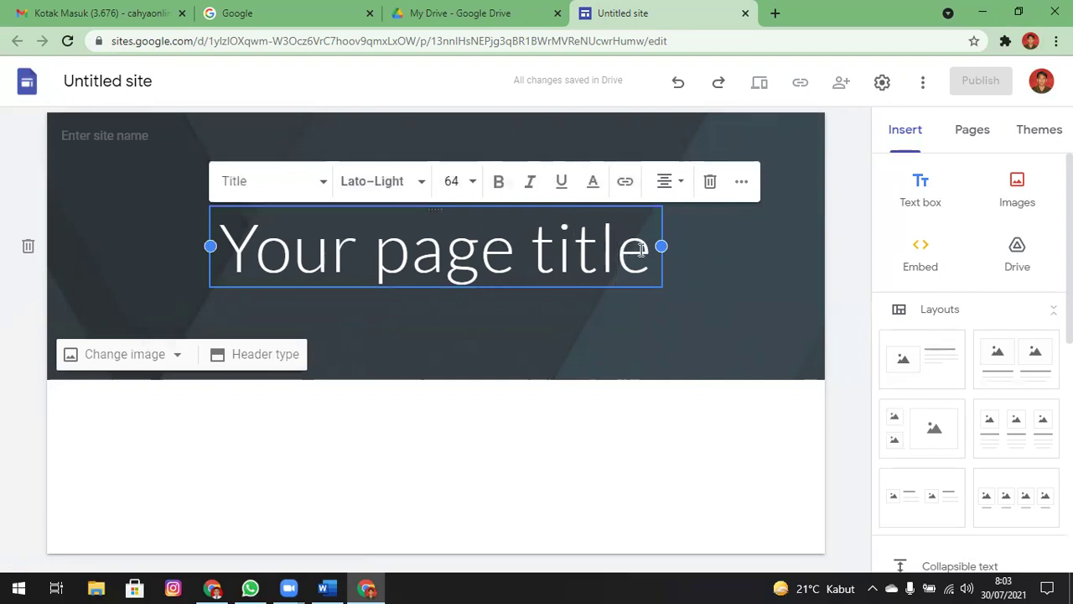
{"action": "triple_click", "coordinate": [235, 244]}
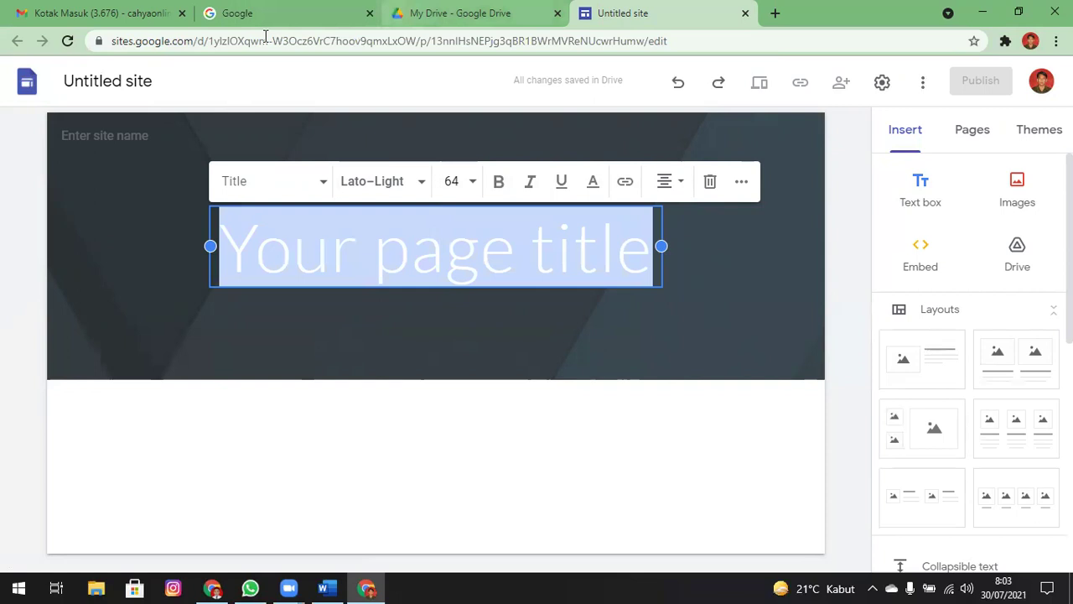
{"action": "key", "text": "alt+Tab"}
{"action": "key", "text": "alt+Tab"}
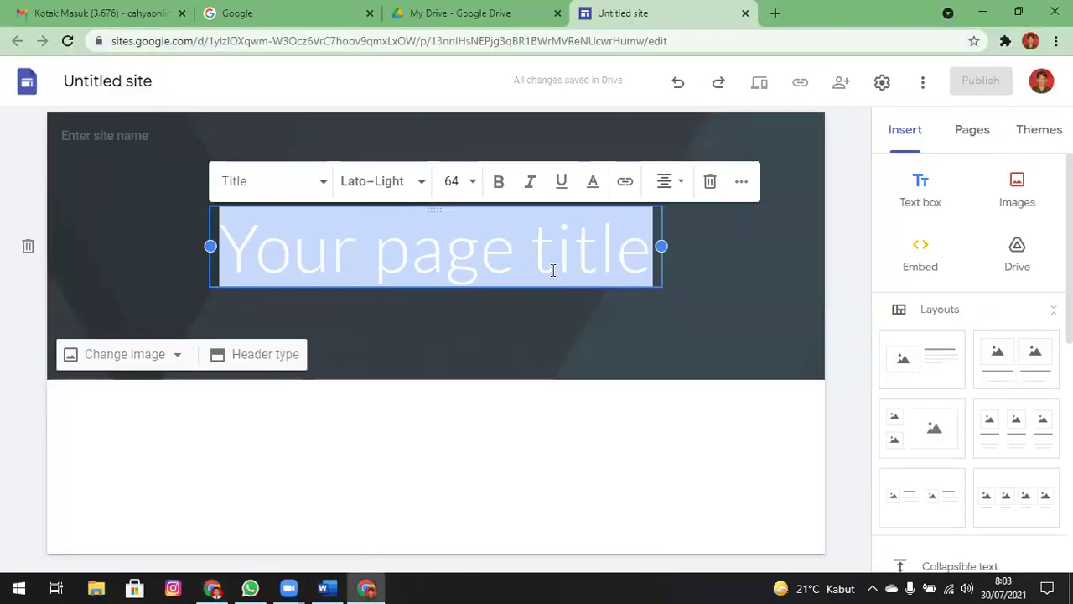
{"action": "key", "text": "ctrl+v"}
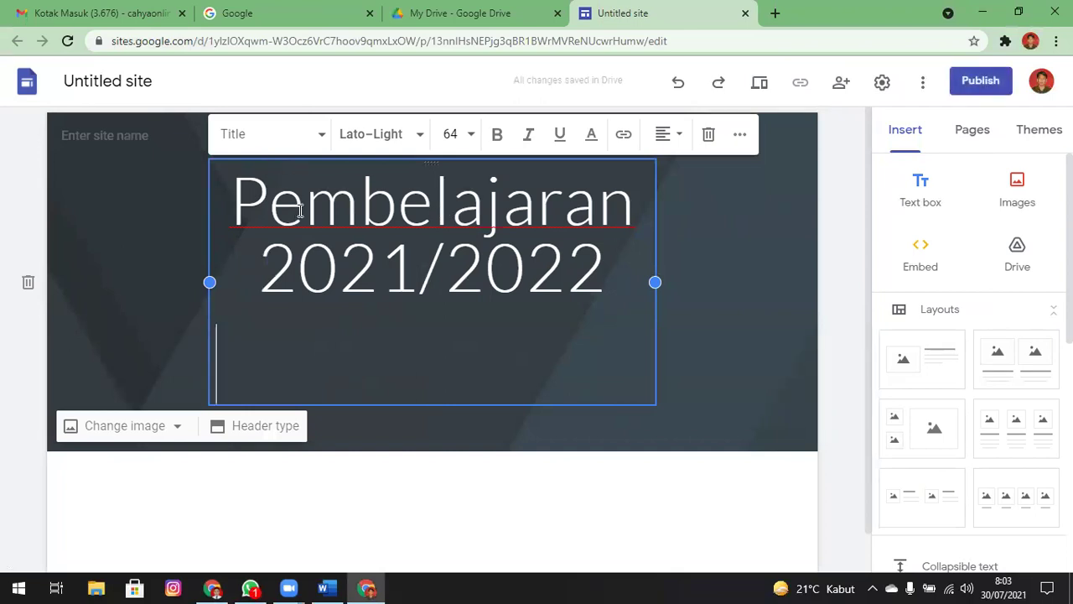
{"action": "key", "text": "BackSpace"}
Apply the Heading style to the whole page title of the untitled site.
{"action": "triple_click", "coordinate": [232, 212]}
{"action": "left_click", "coordinate": [304, 153]}
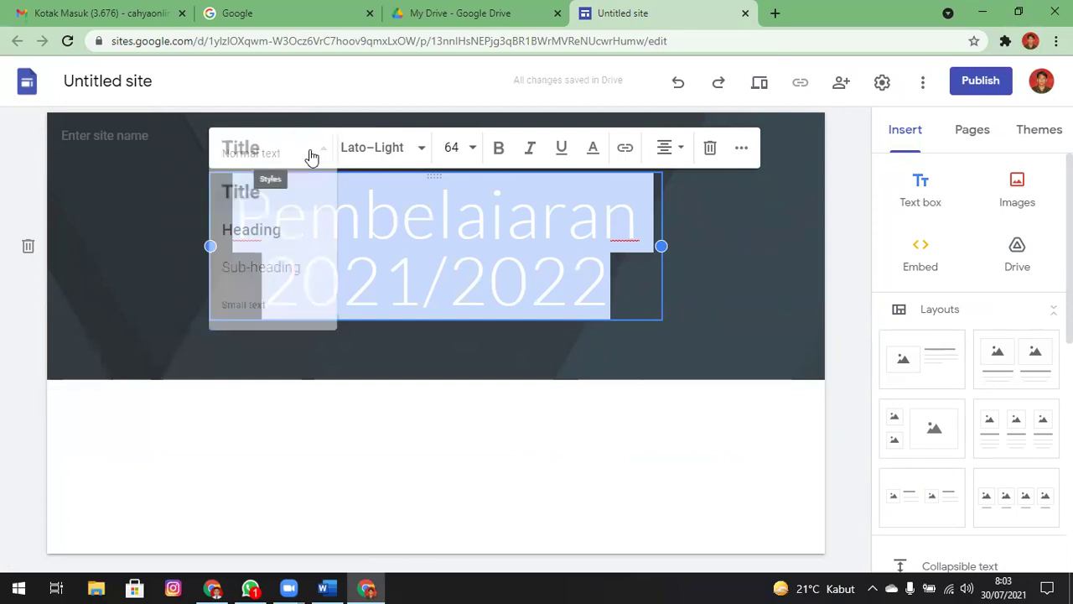
{"action": "left_click", "coordinate": [291, 240]}
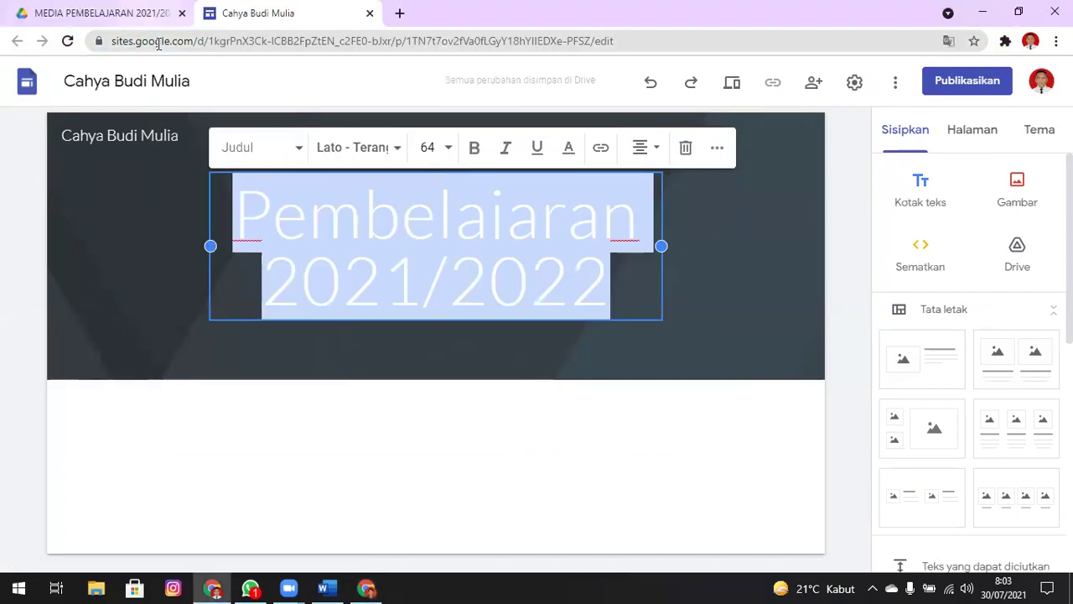
In the belajar.id site, apply the smaller Judul heading style to the page title and make it bold.
{"action": "left_click", "coordinate": [274, 149]}
{"action": "left_click", "coordinate": [254, 231]}
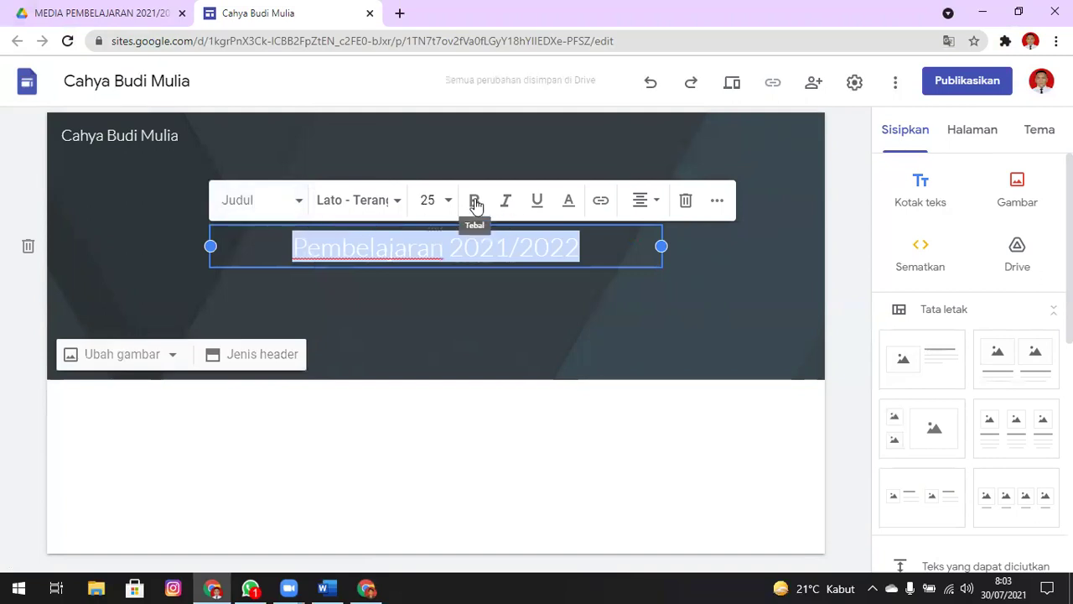
{"action": "left_click", "coordinate": [474, 203]}
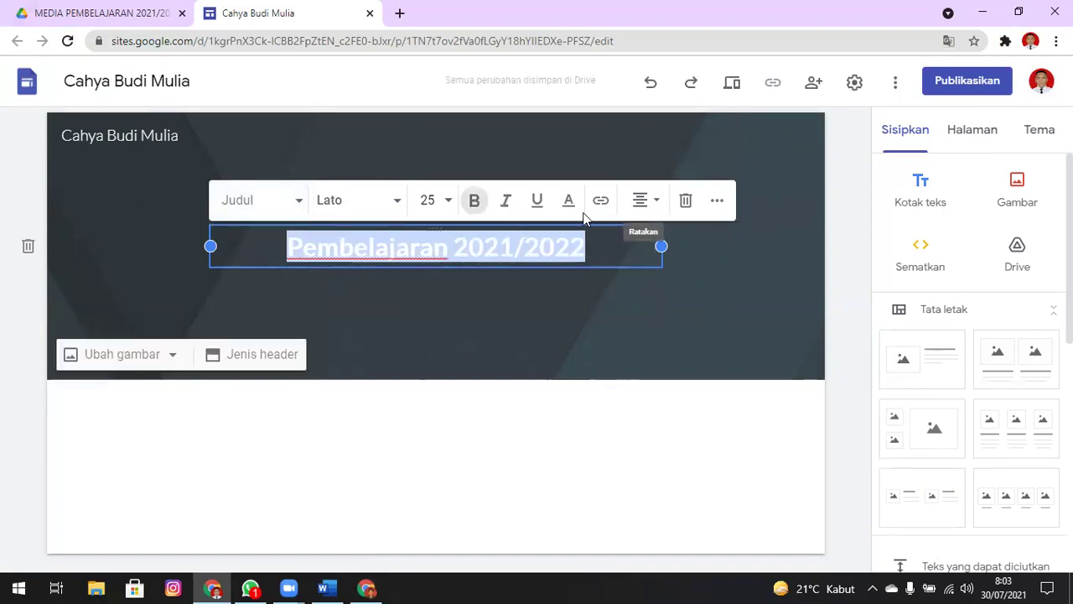
Set the font of the belajar.id site's page title to Times New Roman and deselect the text.
{"action": "left_click", "coordinate": [395, 203]}
{"action": "key", "text": "Escape"}
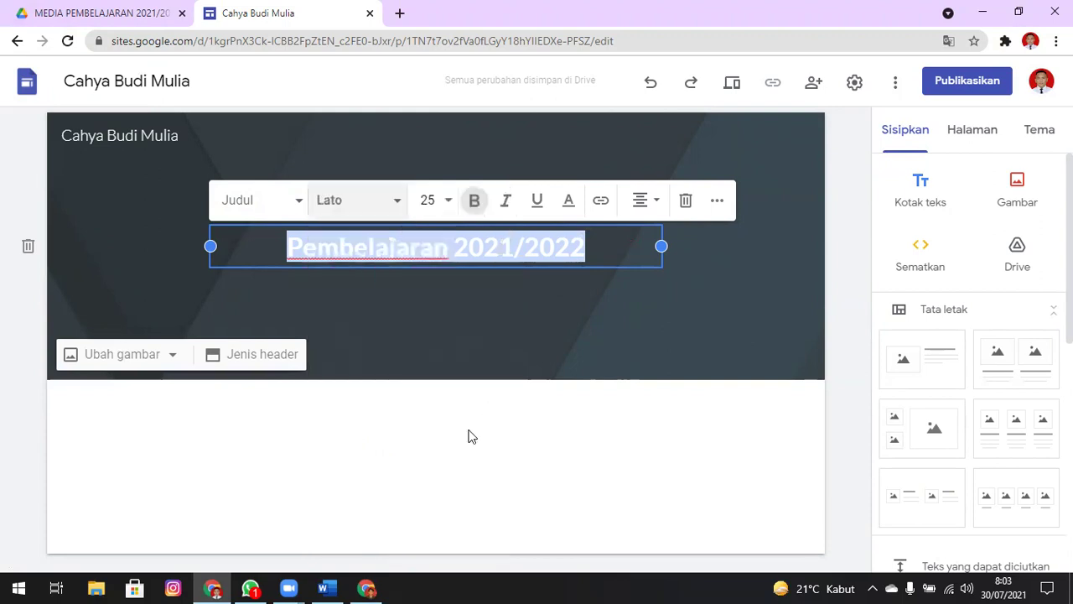
{"action": "left_click", "coordinate": [376, 201]}
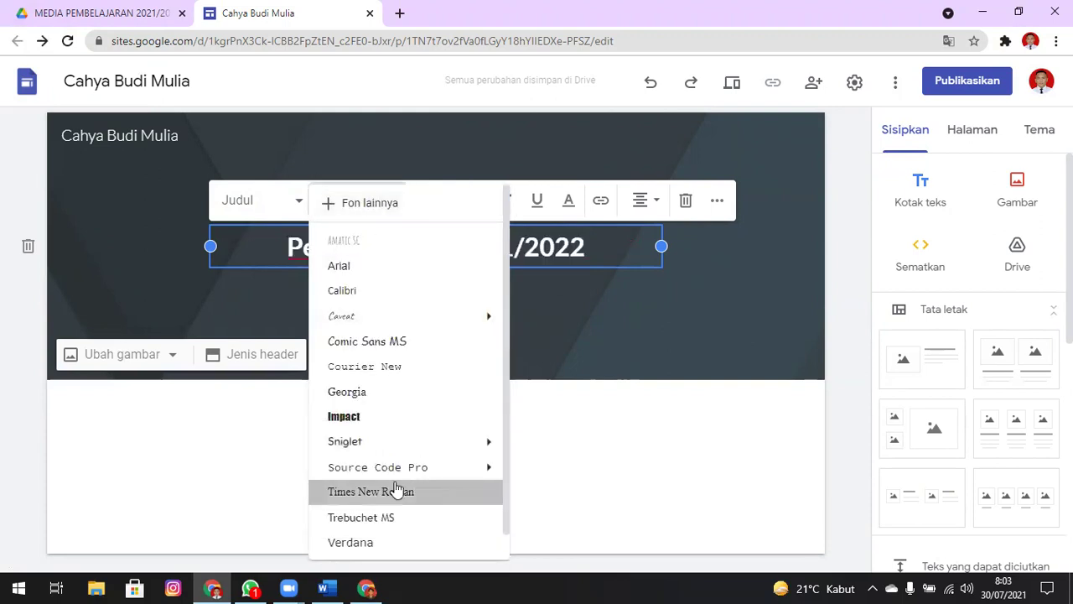
{"action": "left_click", "coordinate": [394, 493]}
{"action": "left_click", "coordinate": [494, 278]}
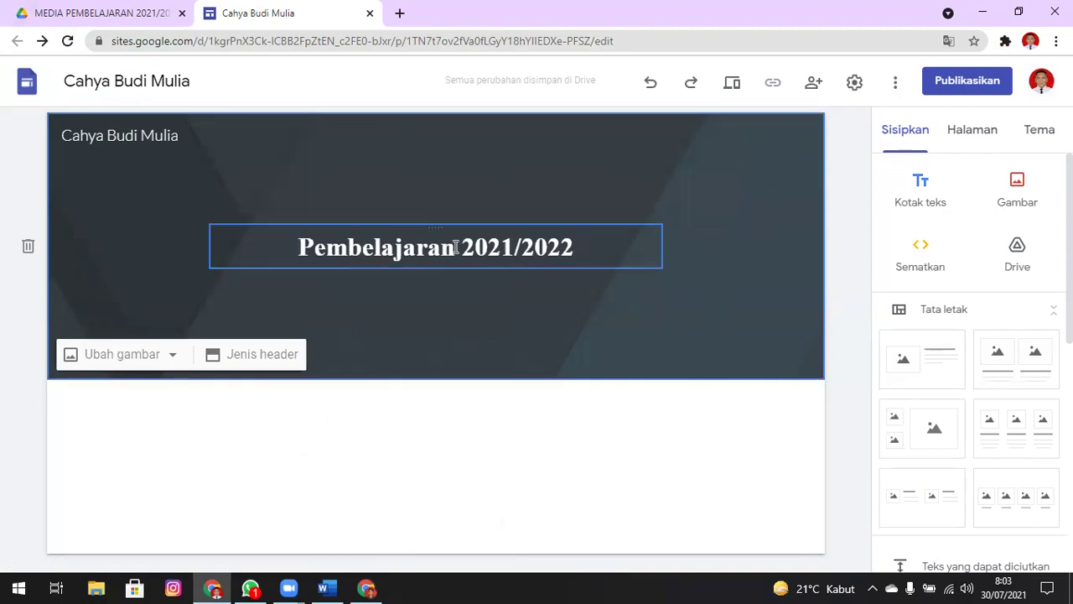
{"action": "left_click", "coordinate": [467, 246]}
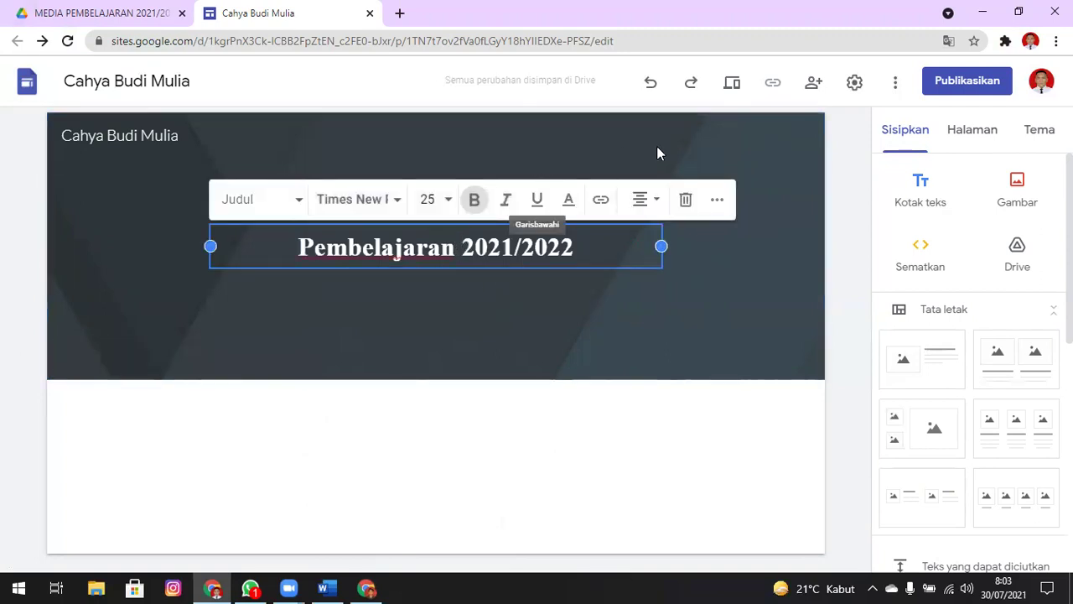
{"action": "left_click", "coordinate": [580, 151]}
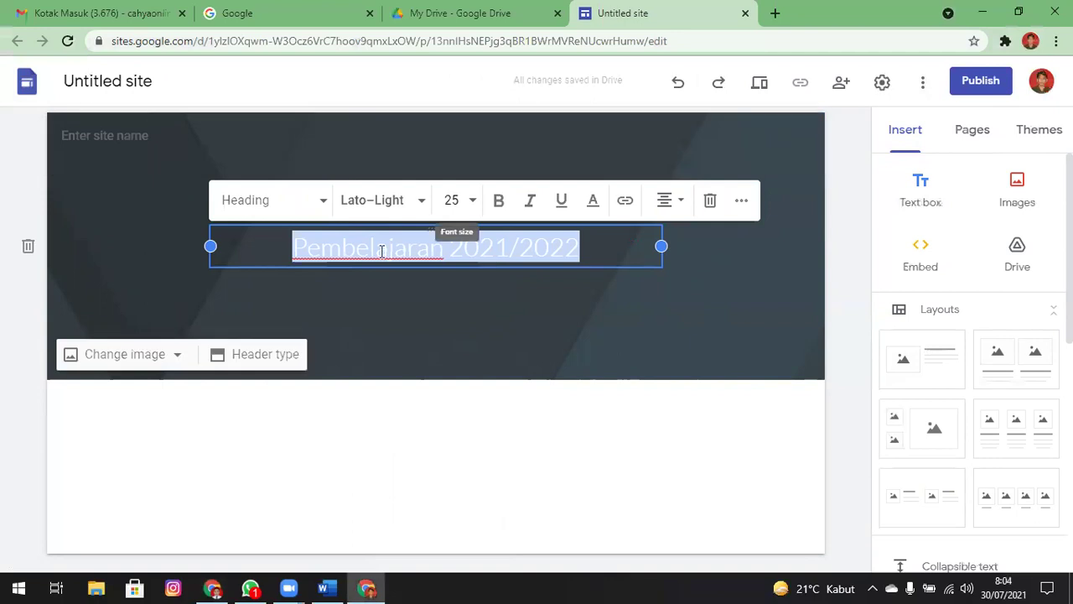
Set the font of the untitled site's page title to Times New Roman, make it bold and deselect the text.
{"action": "left_click", "coordinate": [402, 213]}
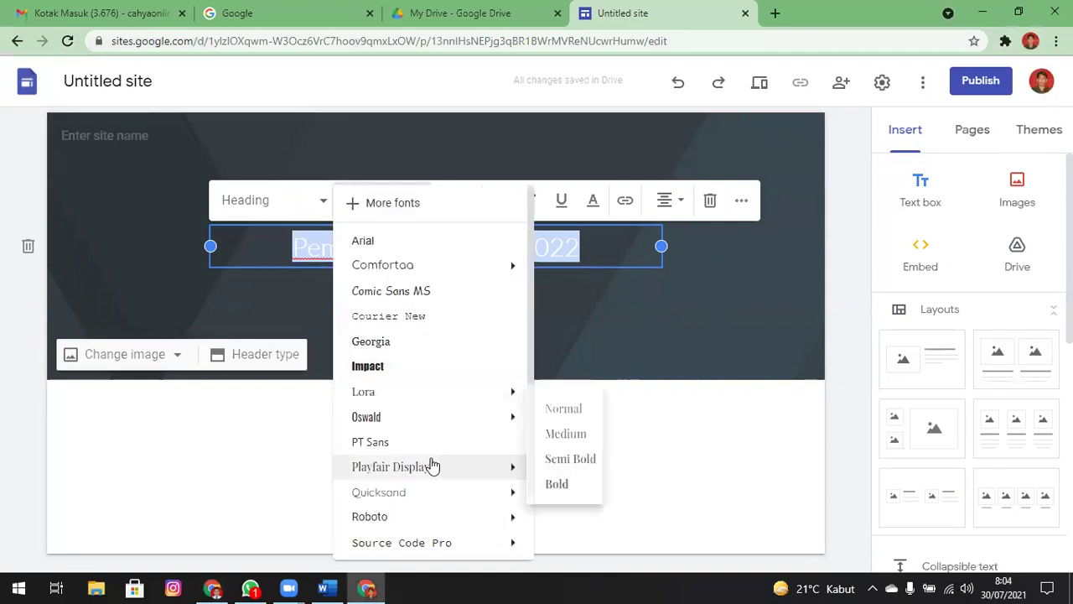
{"action": "scroll", "coordinate": [419, 469], "scroll_direction": "down", "scroll_amount": 1}
{"action": "scroll", "coordinate": [444, 430], "scroll_direction": "up", "scroll_amount": 1}
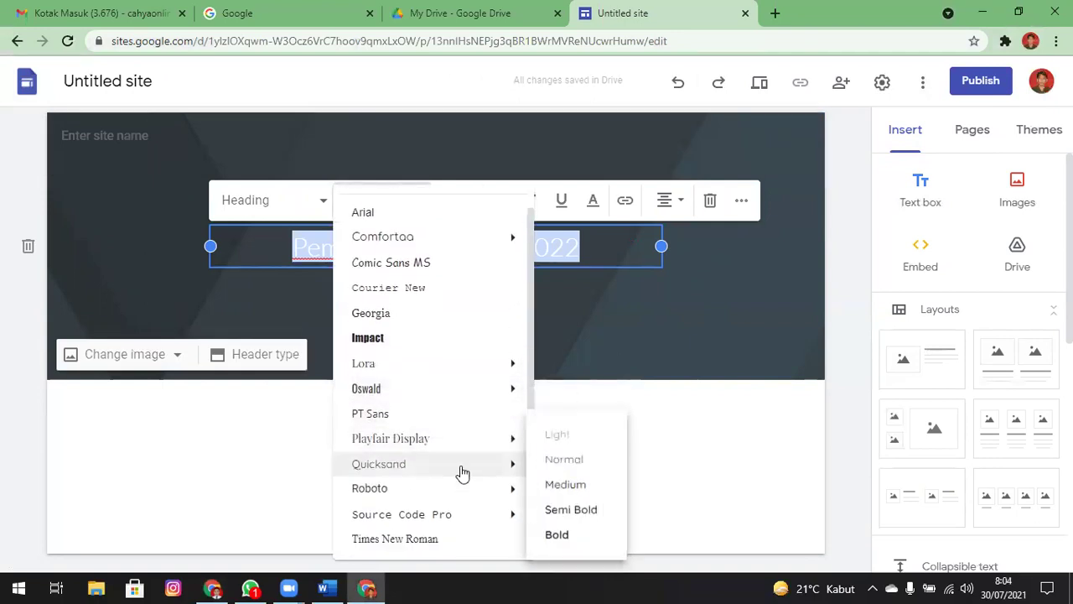
{"action": "scroll", "coordinate": [520, 360], "scroll_direction": "down", "scroll_amount": 2}
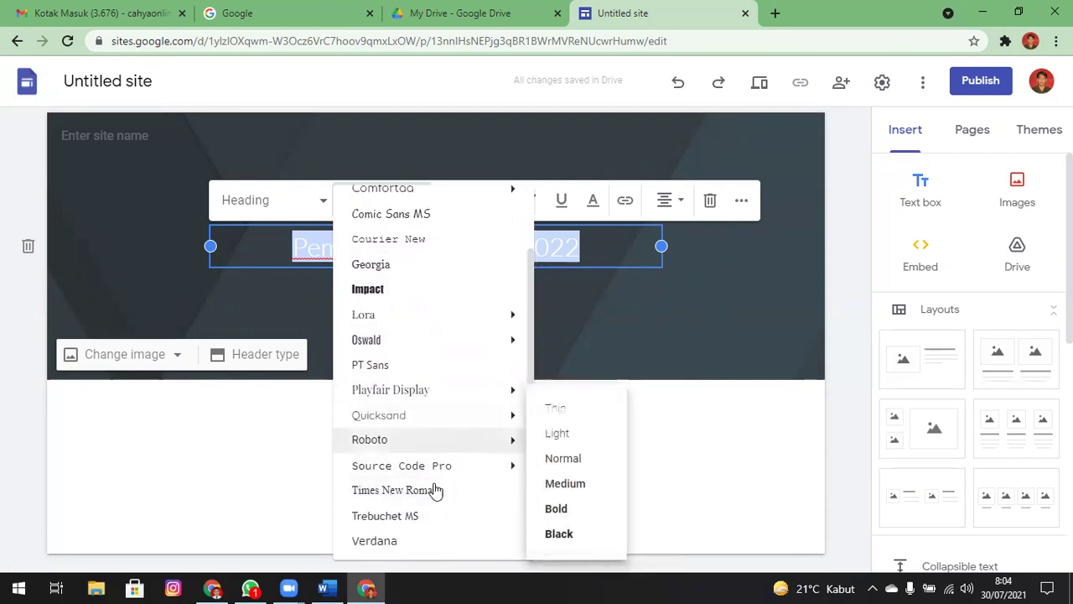
{"action": "left_click", "coordinate": [432, 491]}
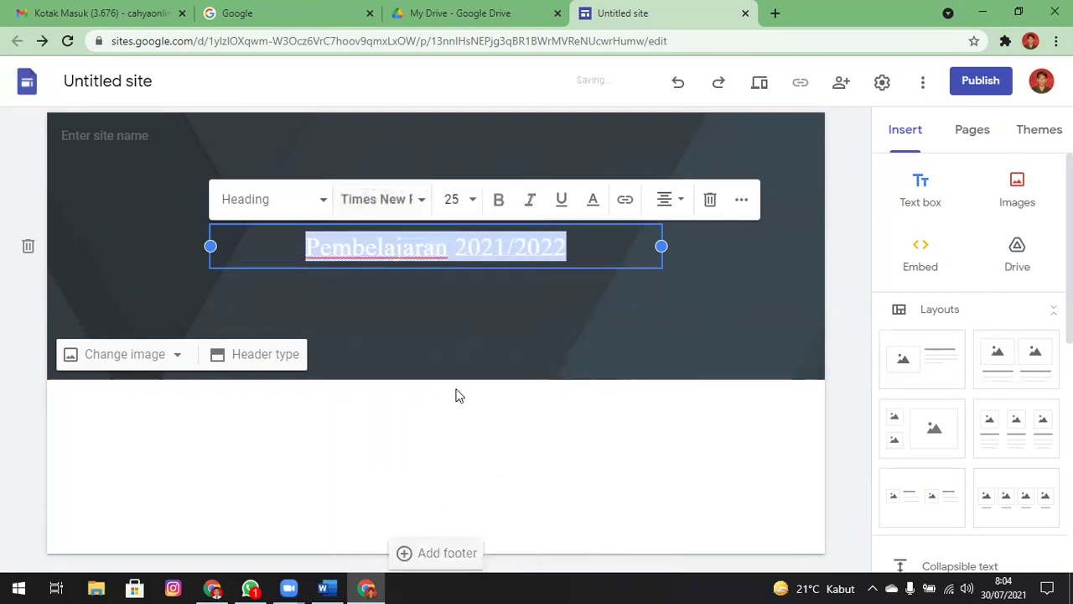
{"action": "left_click", "coordinate": [501, 204]}
{"action": "left_click", "coordinate": [605, 359]}
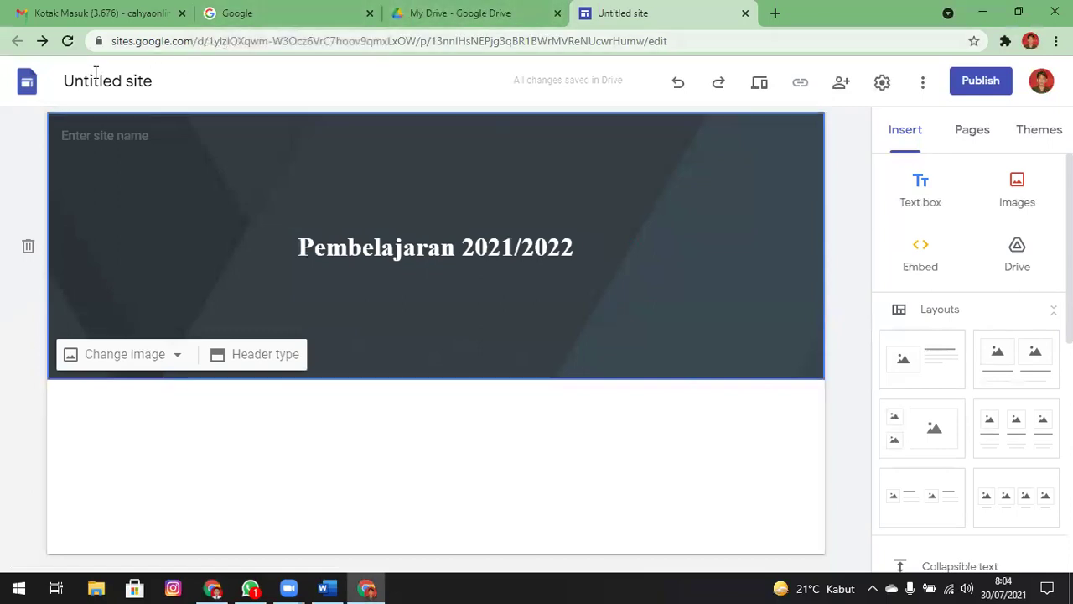
Rename the untitled site with the owner's first name and apply the same name as the site name in the header.
{"action": "left_click", "coordinate": [155, 81]}
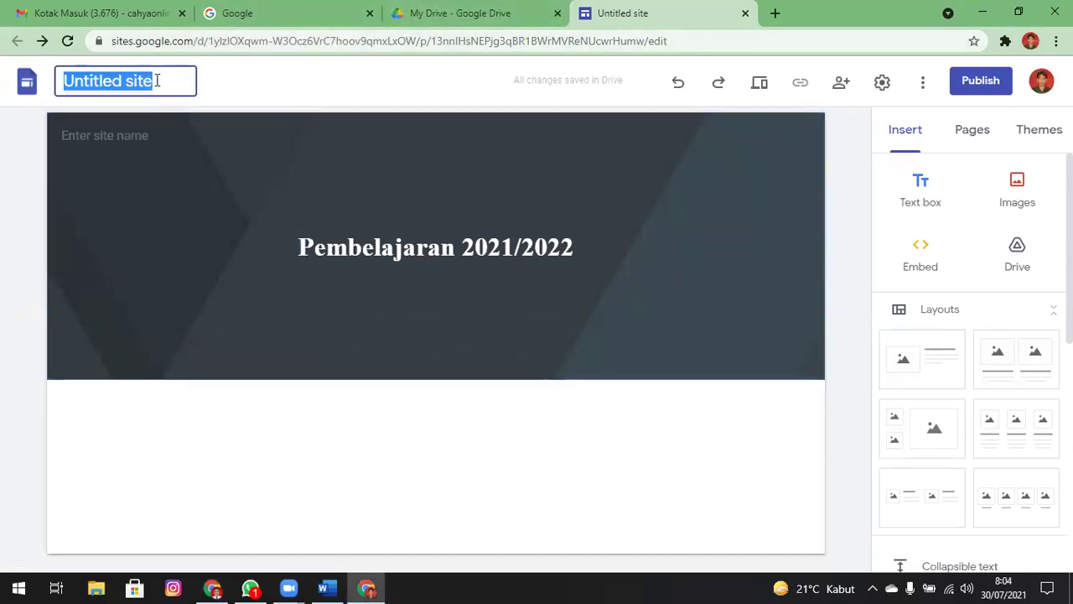
{"action": "type", "text": "Cahya"}
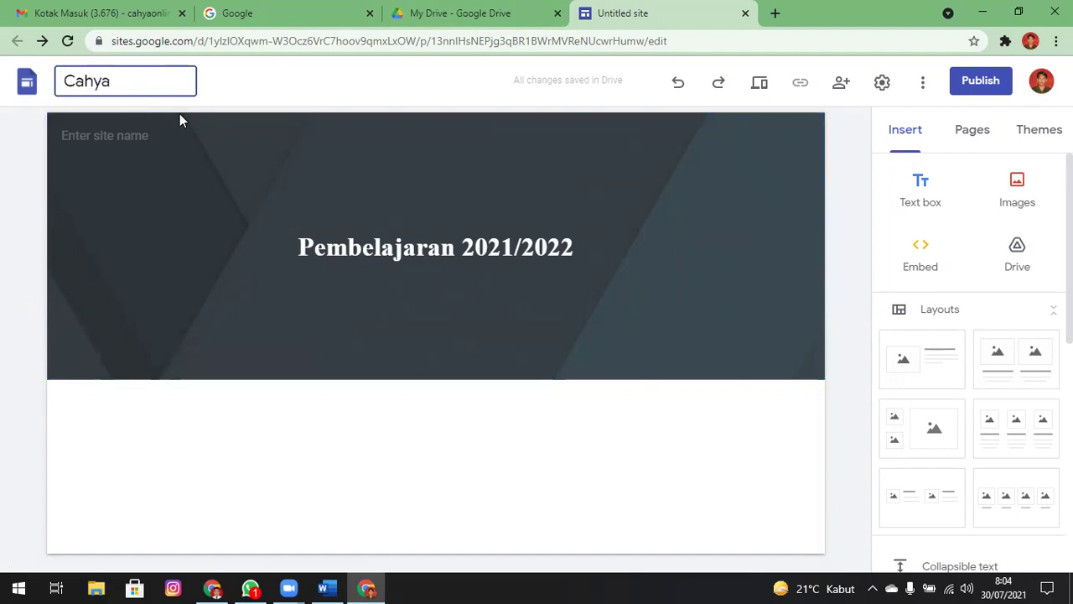
{"action": "left_click", "coordinate": [144, 140]}
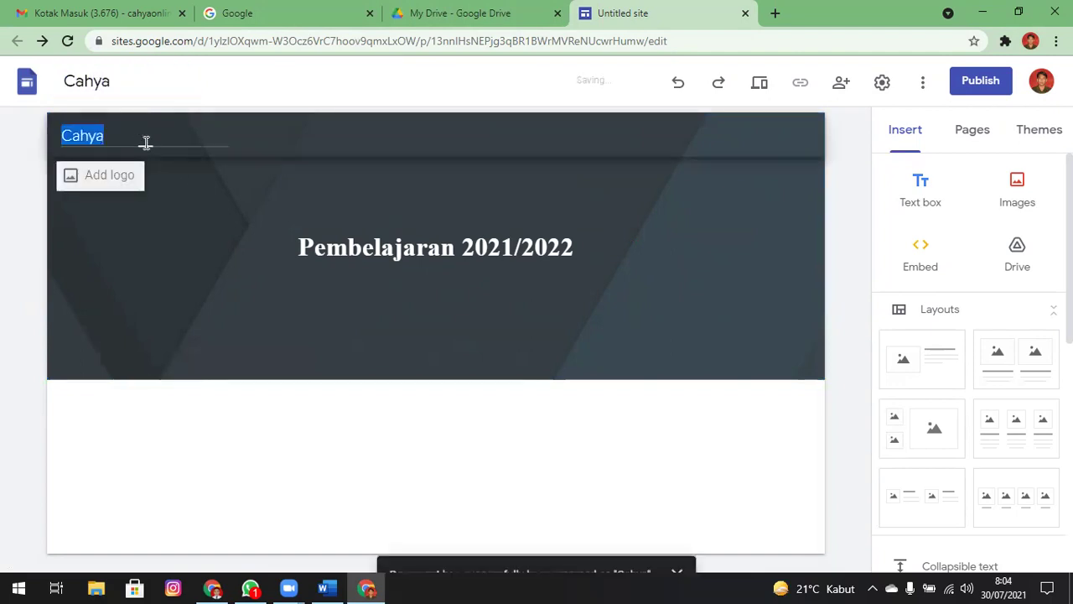
{"action": "left_click", "coordinate": [242, 185]}
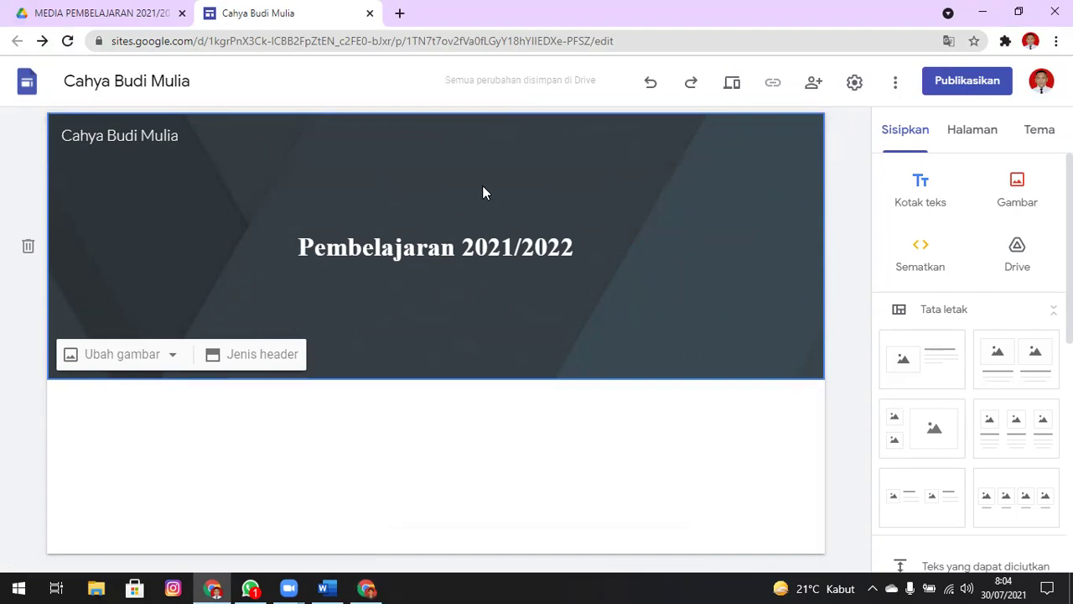
In the belajar.id site, upload WallpaperDog-10761119 from the Pictures folder as the header image.
{"action": "left_click", "coordinate": [172, 357]}
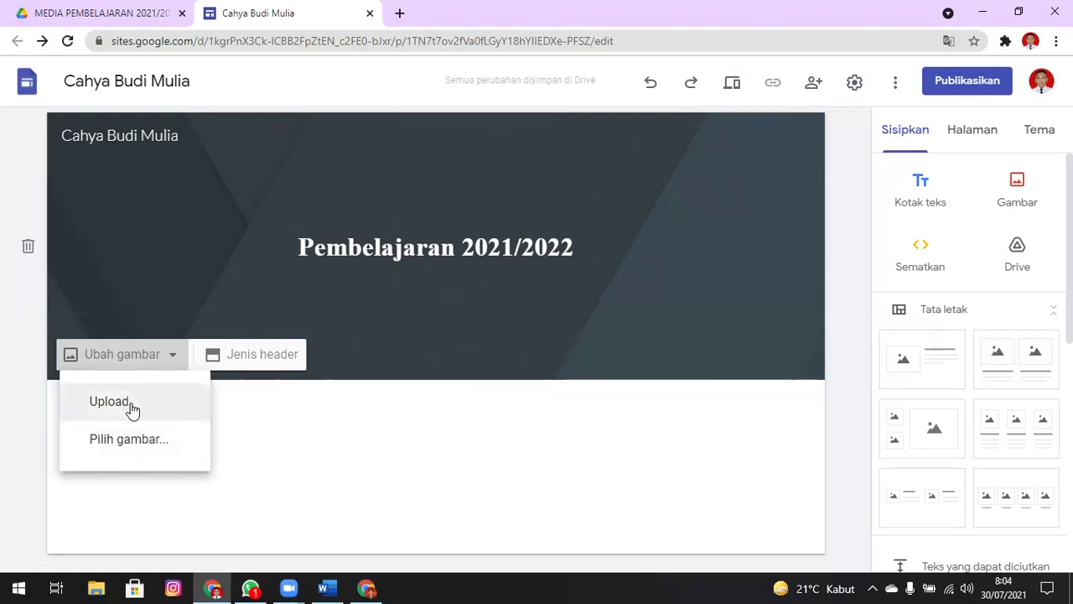
{"action": "left_click", "coordinate": [447, 191]}
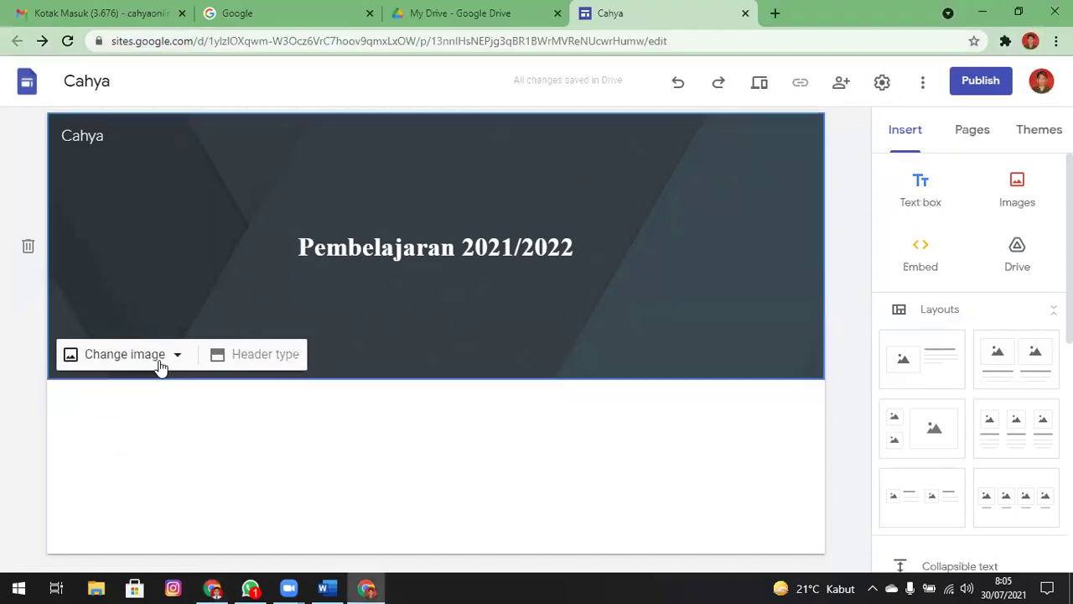
{"action": "left_click", "coordinate": [170, 359]}
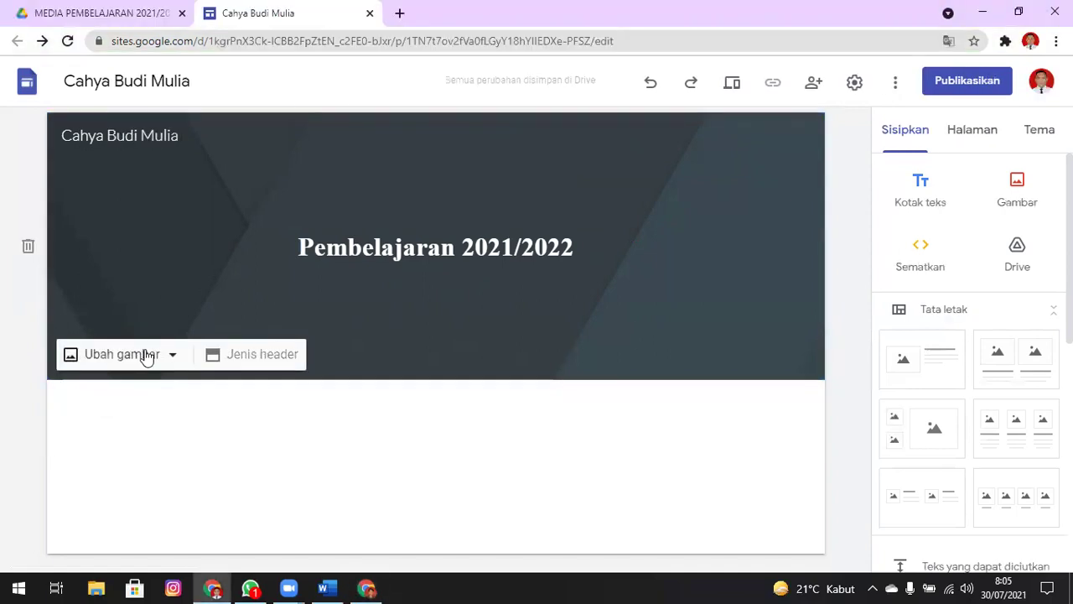
{"action": "left_click", "coordinate": [146, 355]}
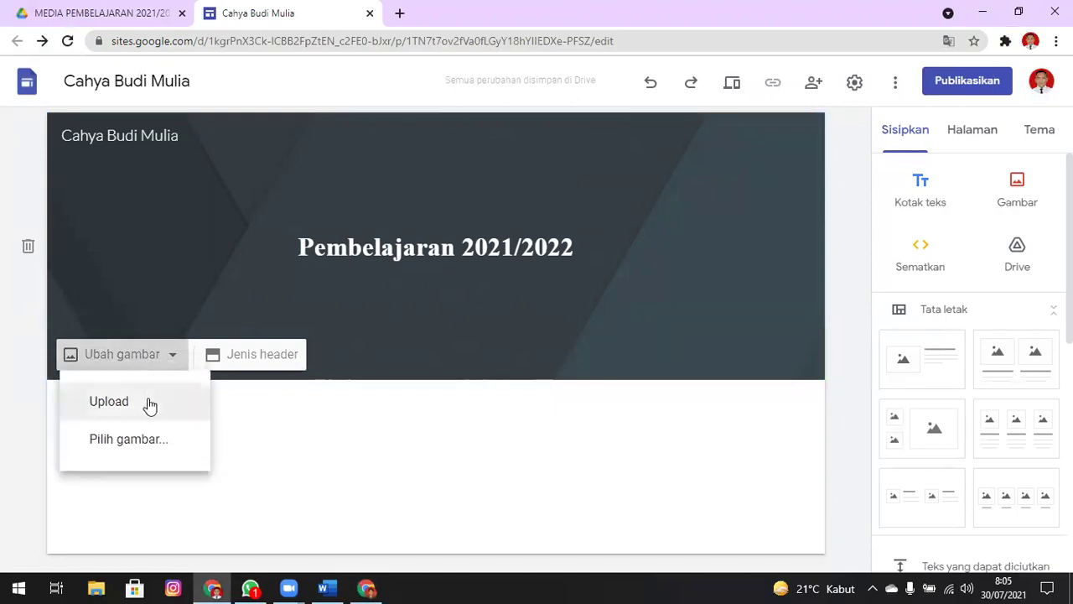
{"action": "left_click", "coordinate": [150, 405]}
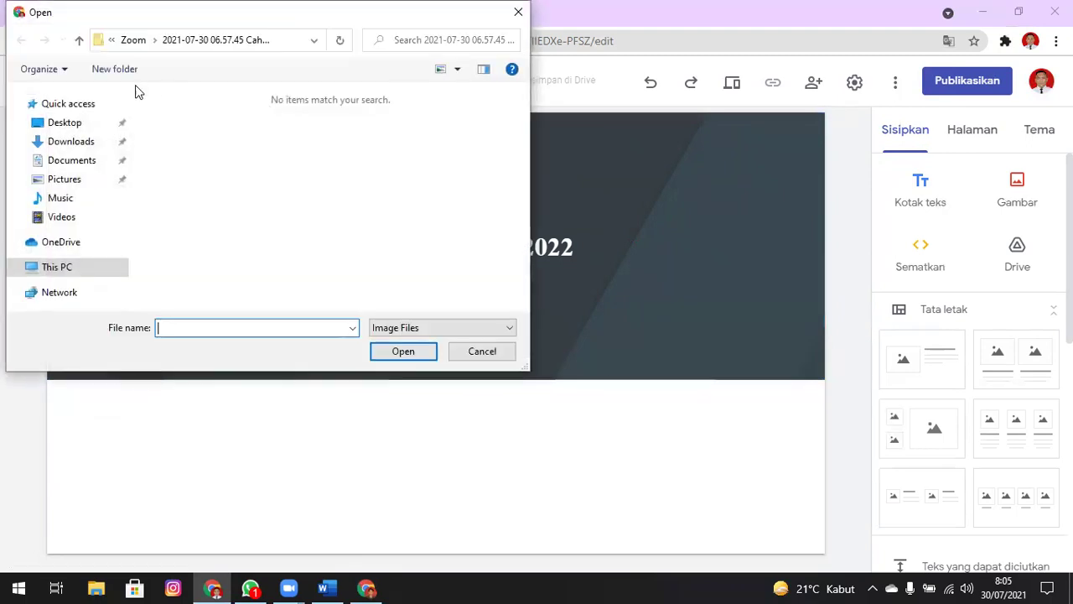
{"action": "left_click", "coordinate": [71, 180]}
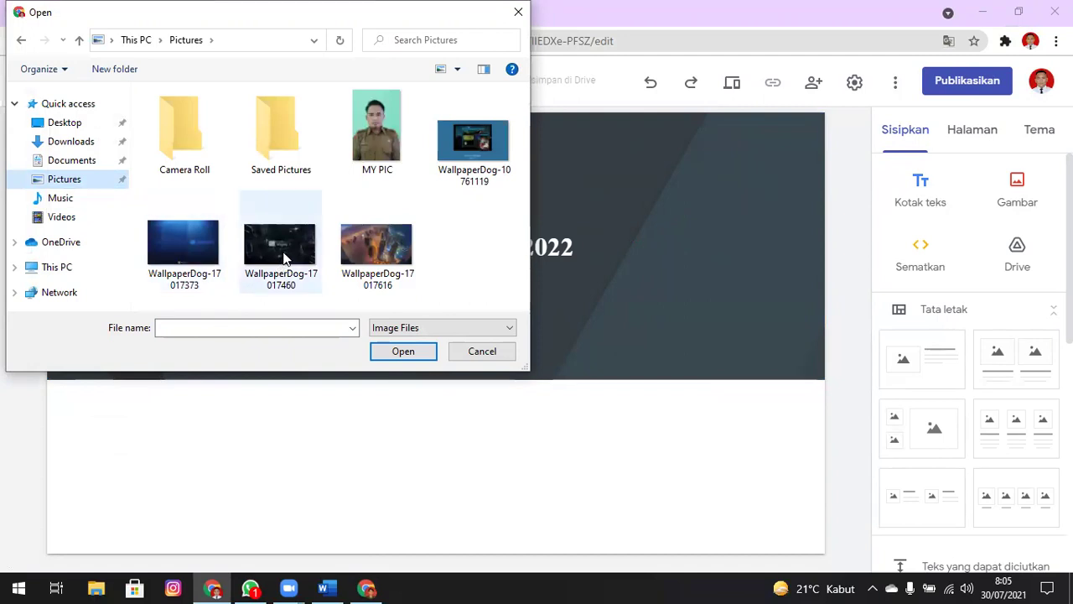
{"action": "left_click", "coordinate": [460, 144]}
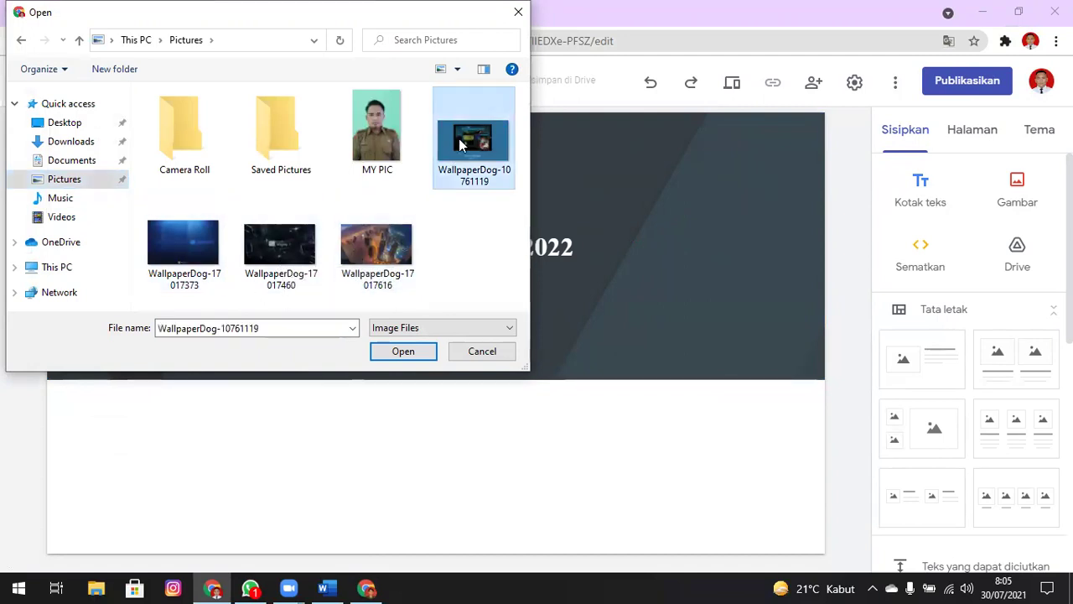
{"action": "left_click", "coordinate": [403, 351]}
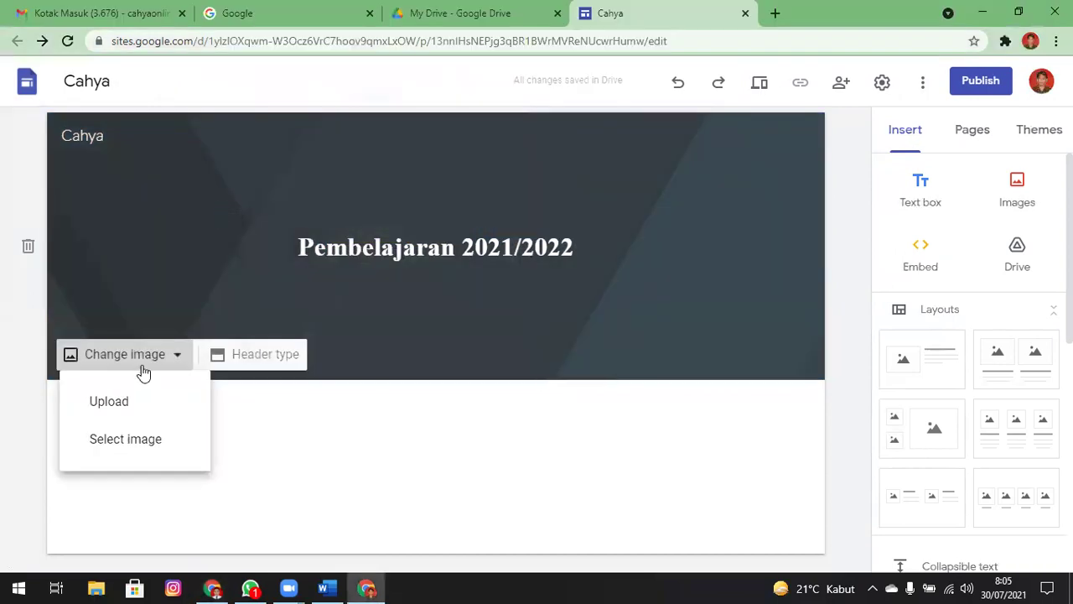
In the English-language site, upload WallpaperDog-17017616 from the Pictures folder as the header image.
{"action": "left_click", "coordinate": [137, 401]}
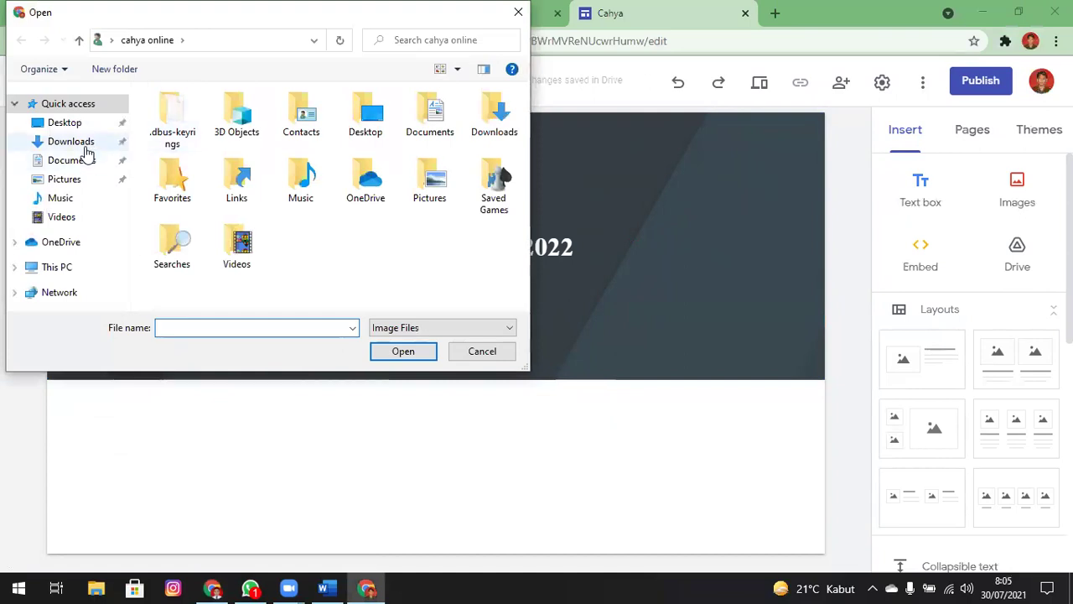
{"action": "left_click", "coordinate": [87, 179]}
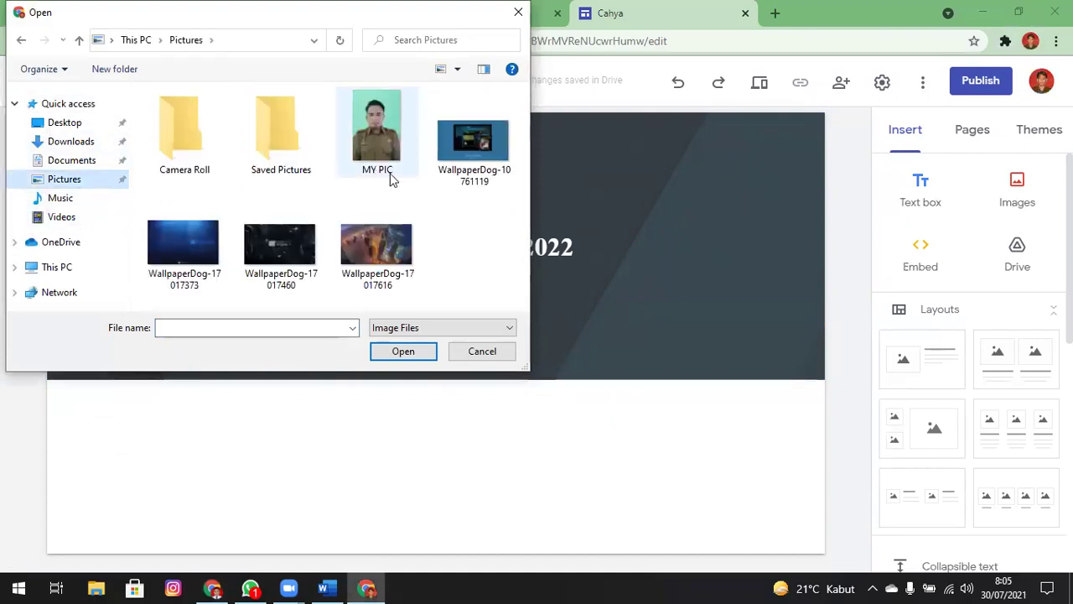
{"action": "double_click", "coordinate": [376, 248]}
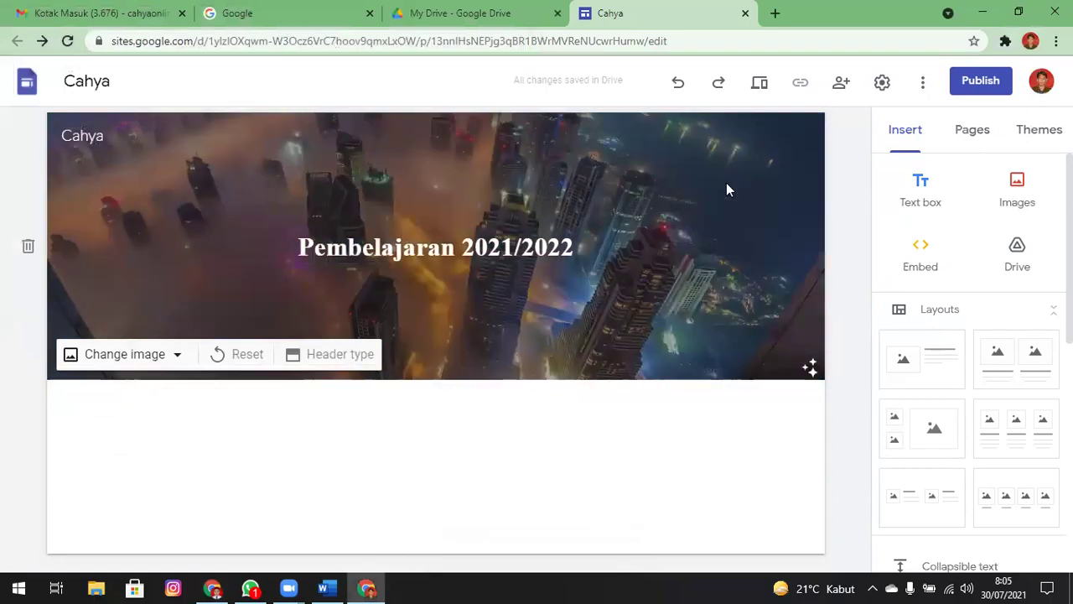
{"action": "left_click_drag", "start_coordinate": [294, 200], "coordinate": [254, 194]}
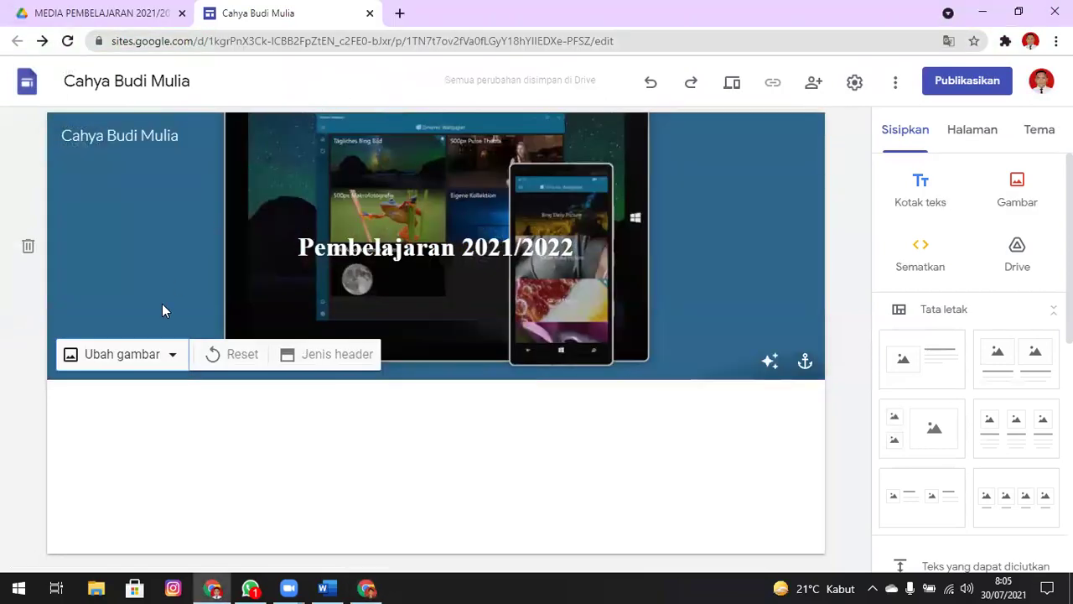
In the belajar.id site, examine the header image sources: gallery, URL, web search, own albums and the Google Drive locations.
{"action": "left_click", "coordinate": [180, 356]}
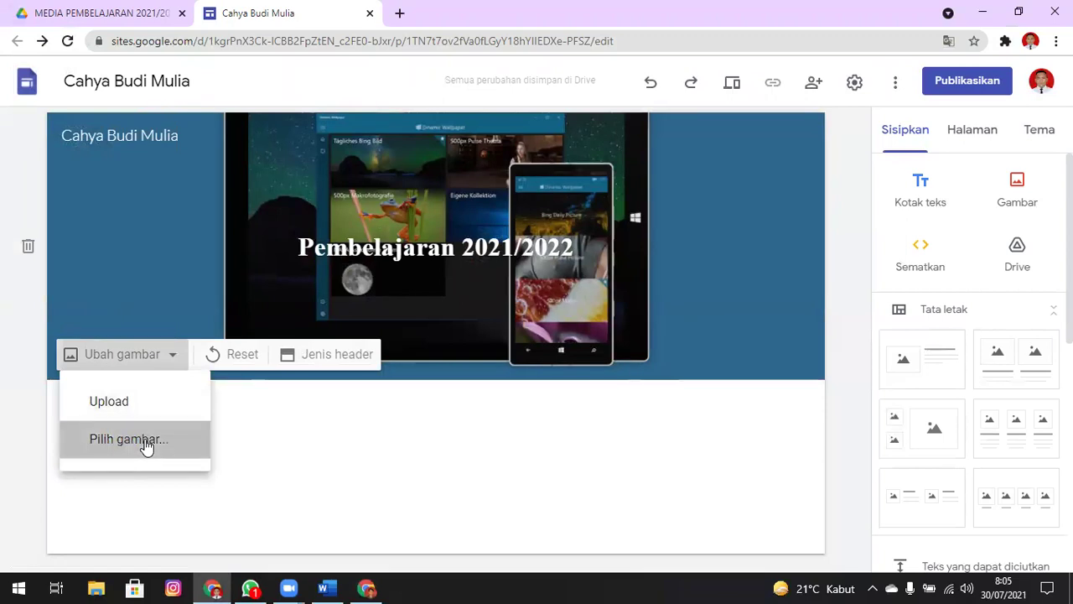
{"action": "left_click", "coordinate": [145, 442]}
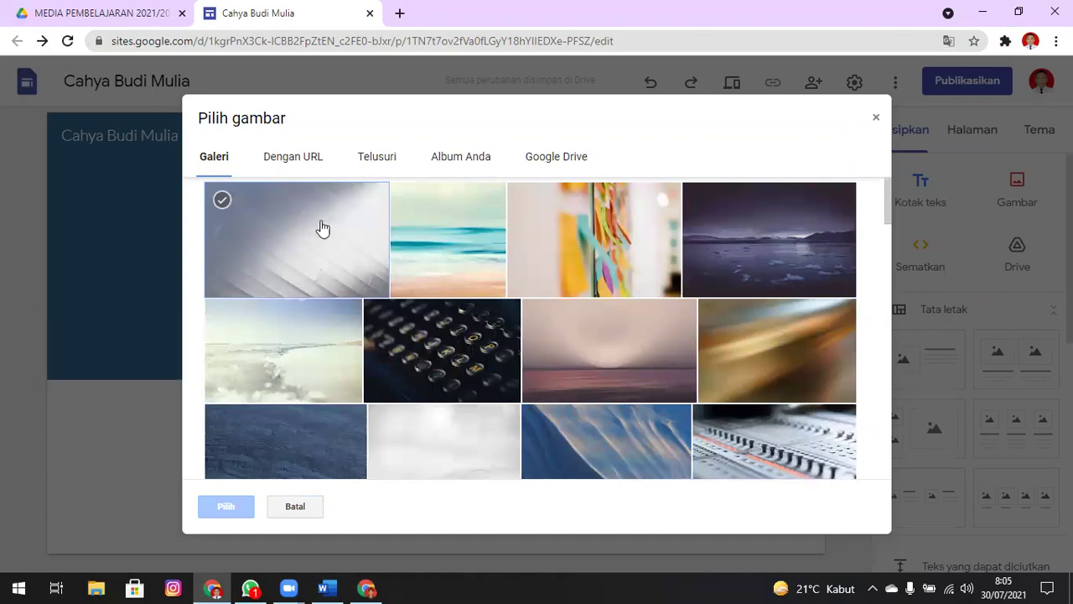
{"action": "scroll", "coordinate": [474, 244], "scroll_direction": "down", "scroll_amount": 3}
{"action": "scroll", "coordinate": [520, 243], "scroll_direction": "up", "scroll_amount": 1}
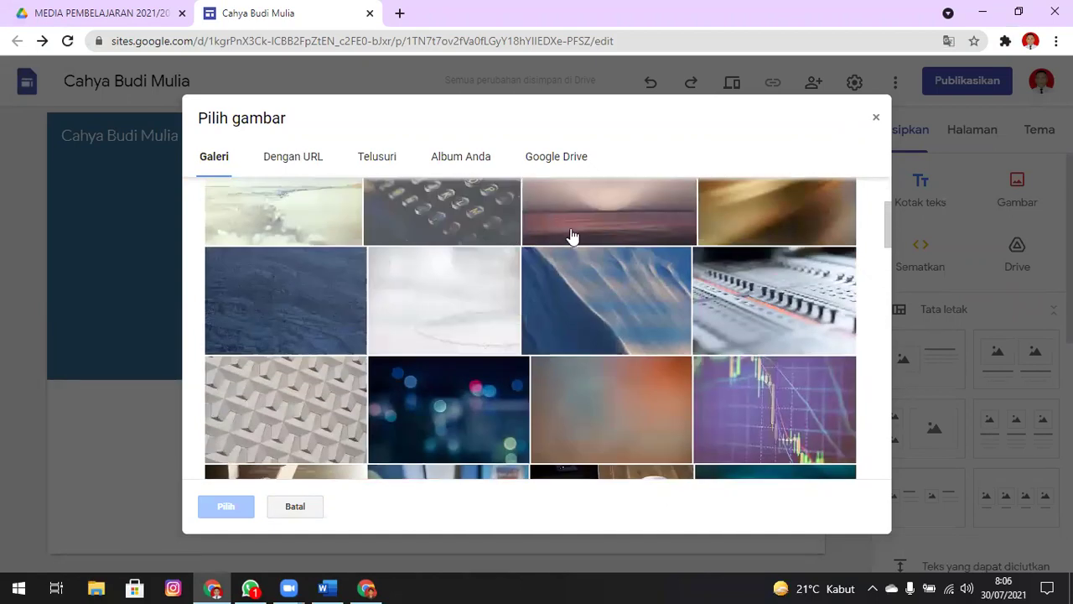
{"action": "left_click_drag", "start_coordinate": [888, 215], "coordinate": [840, 218]}
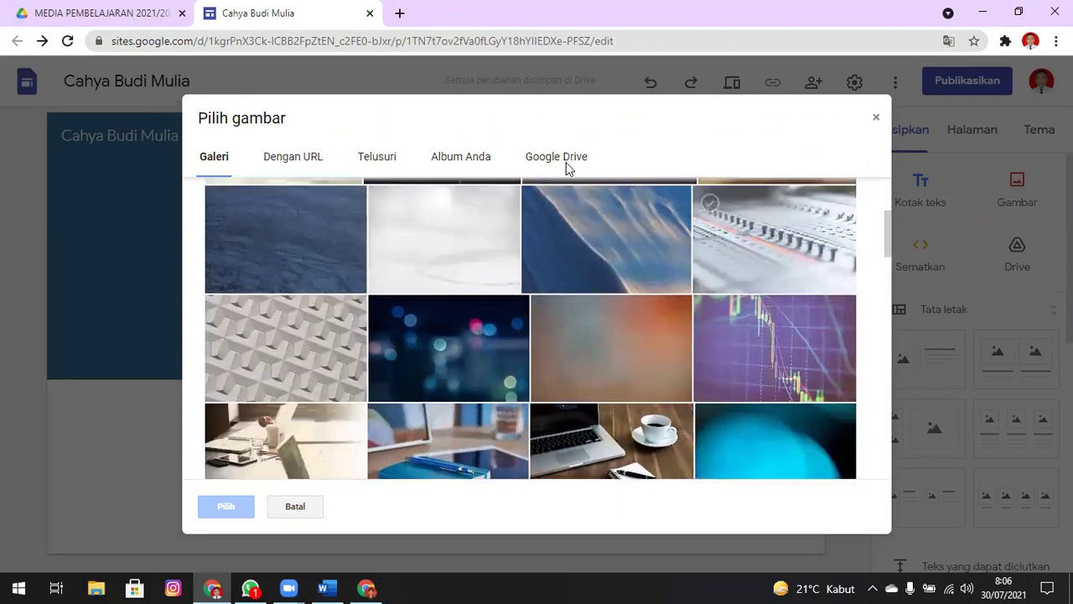
{"action": "left_click", "coordinate": [274, 161]}
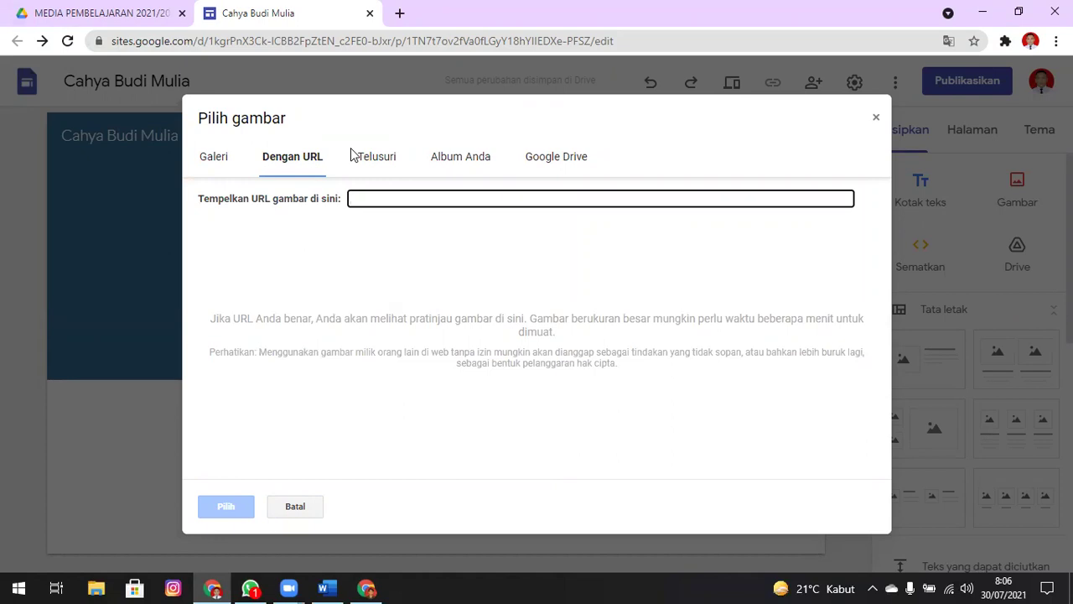
{"action": "left_click", "coordinate": [379, 166]}
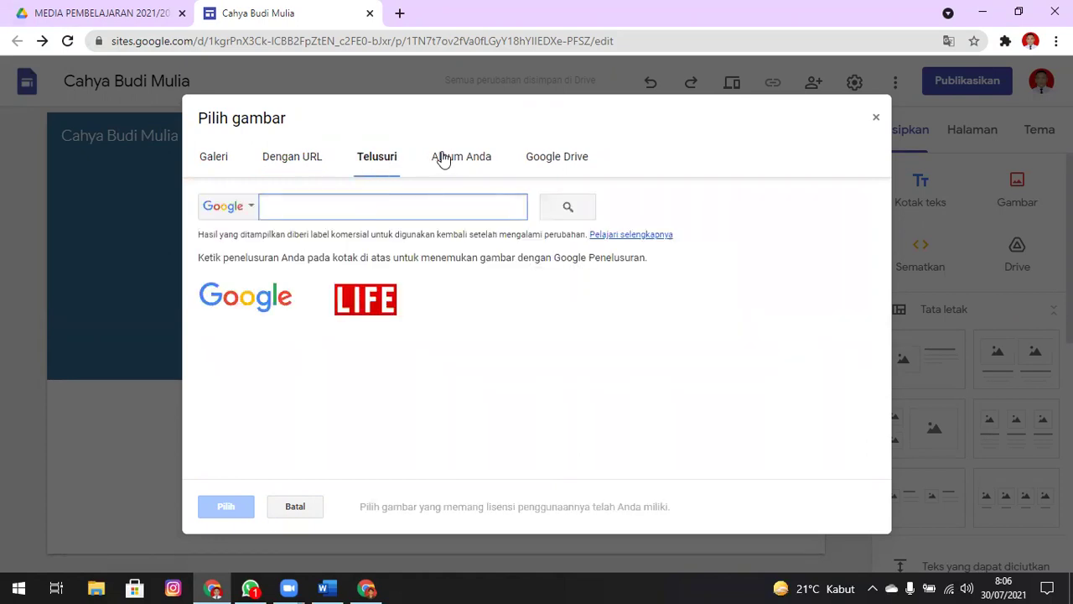
{"action": "left_click", "coordinate": [478, 161]}
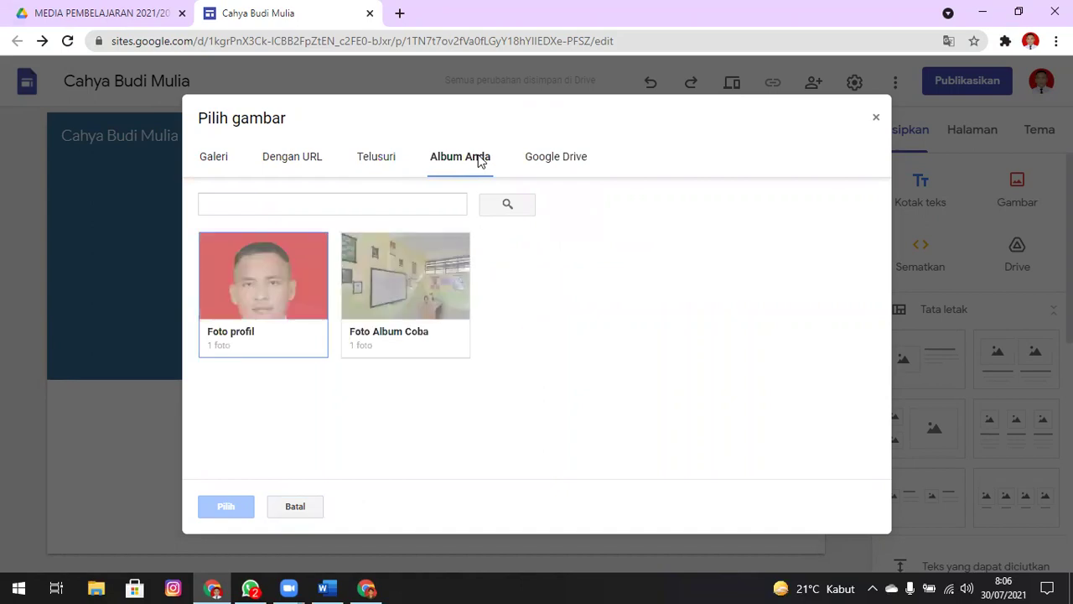
{"action": "left_click", "coordinate": [541, 162]}
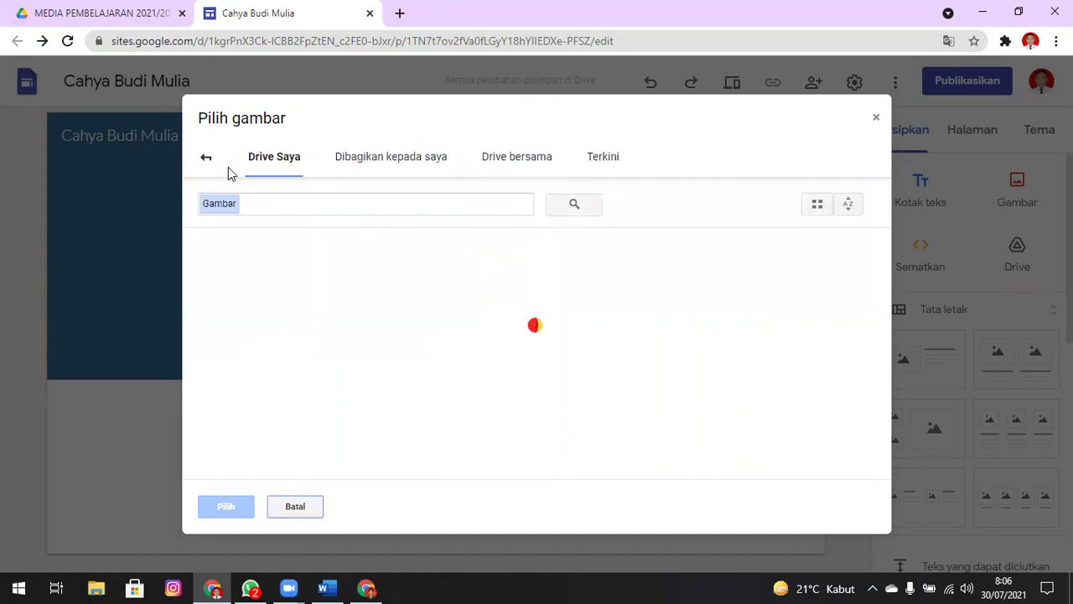
{"action": "left_click", "coordinate": [367, 169]}
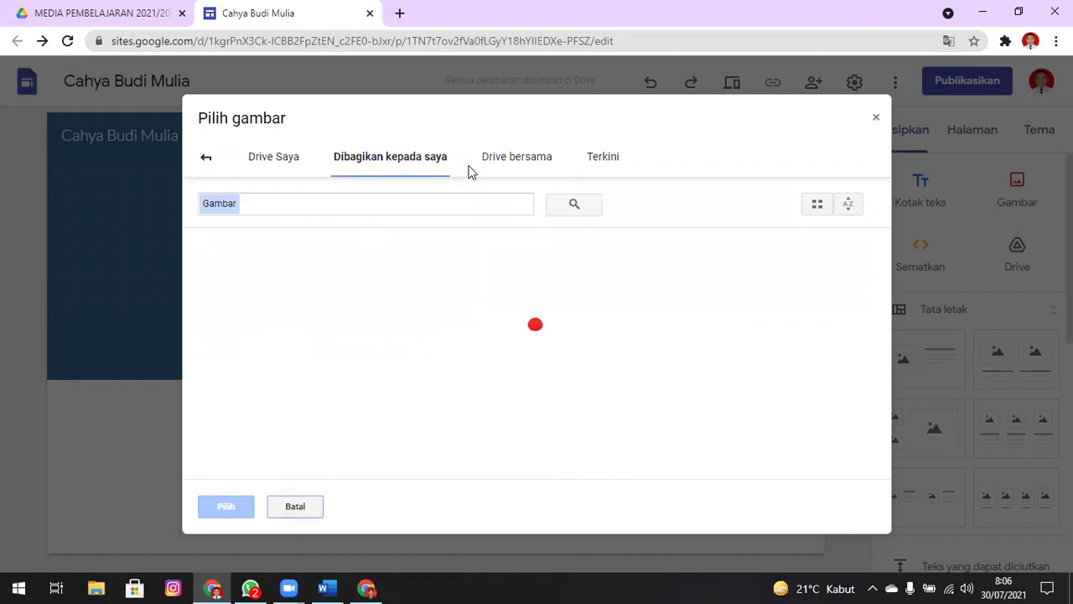
{"action": "left_click", "coordinate": [507, 172]}
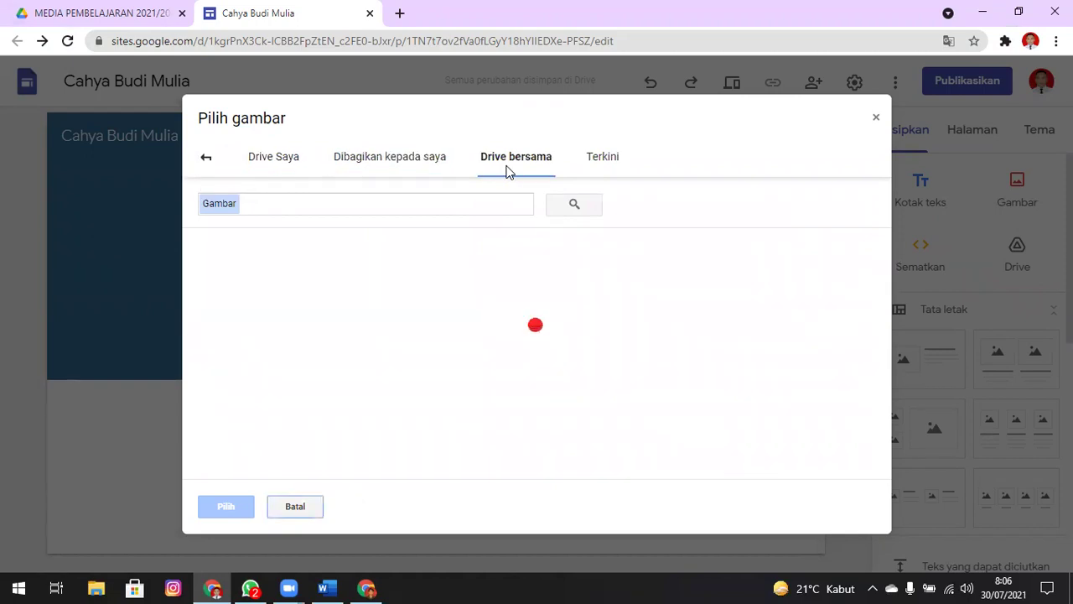
{"action": "left_click", "coordinate": [607, 171]}
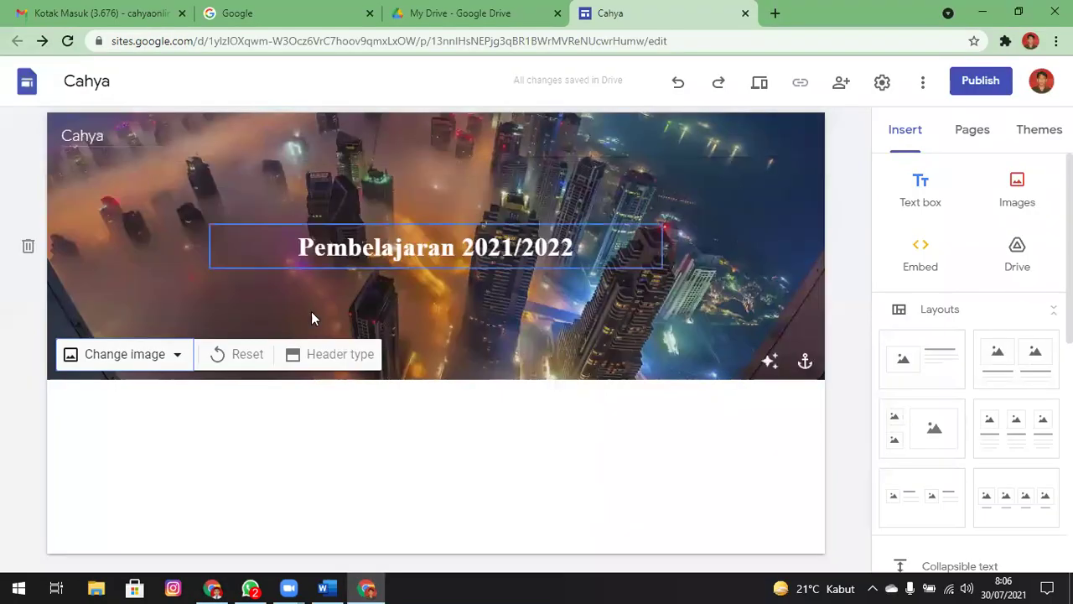
In the English-language site, examine the header image sources: gallery, URL, web search, own albums and Google Drive.
{"action": "left_click", "coordinate": [172, 358]}
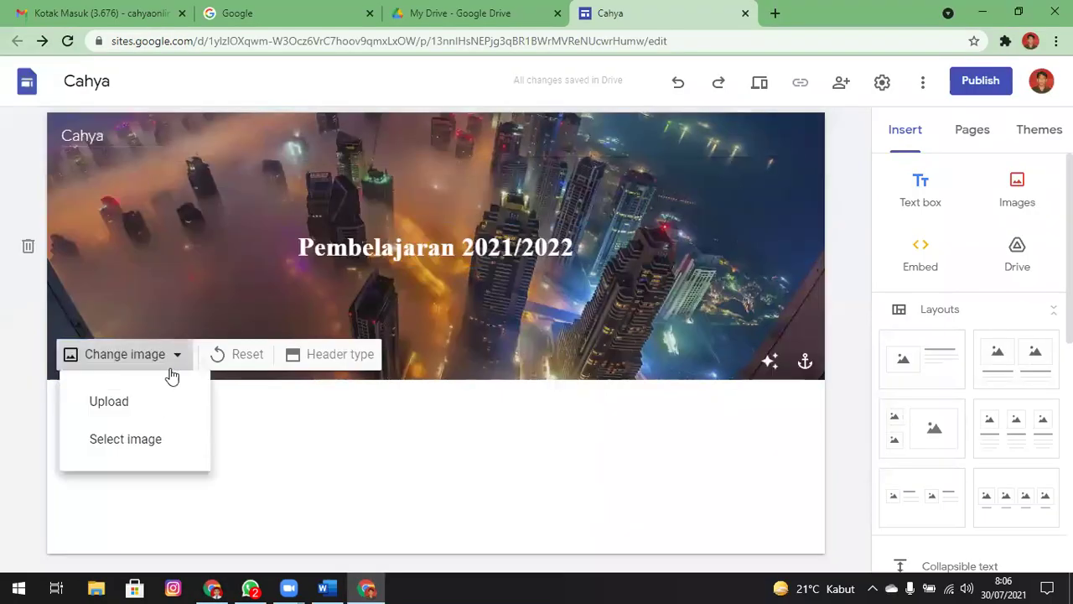
{"action": "left_click", "coordinate": [148, 453]}
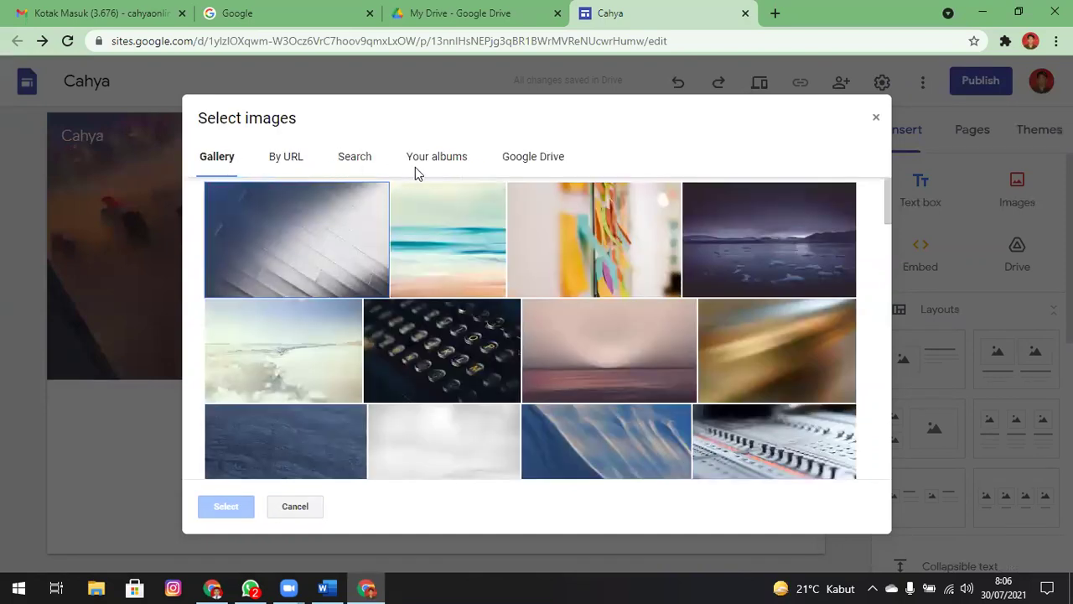
{"action": "left_click", "coordinate": [294, 168]}
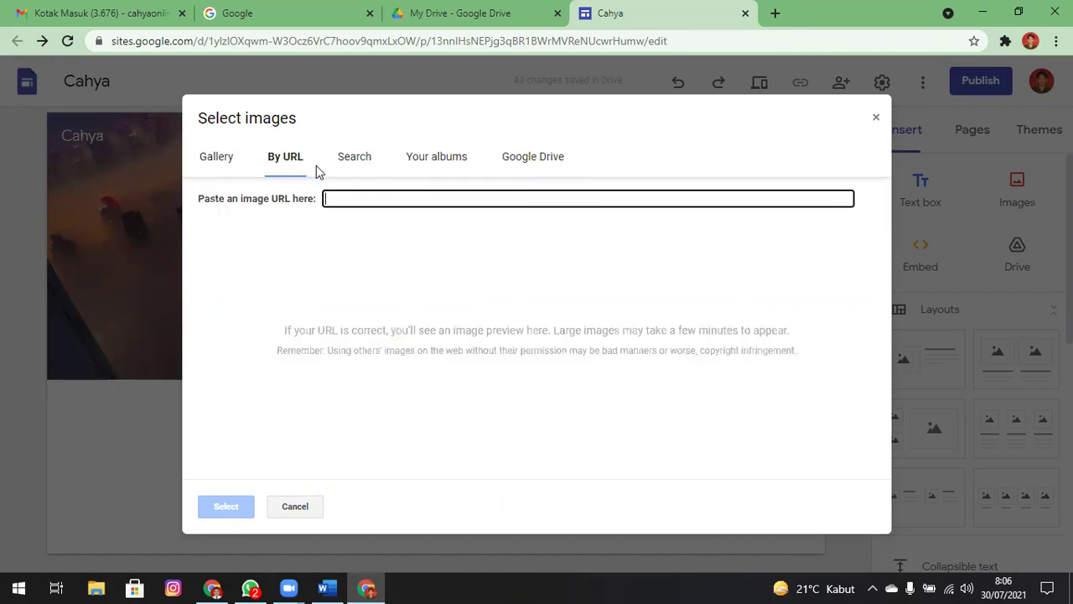
{"action": "left_click", "coordinate": [362, 165]}
{"action": "left_click", "coordinate": [434, 162]}
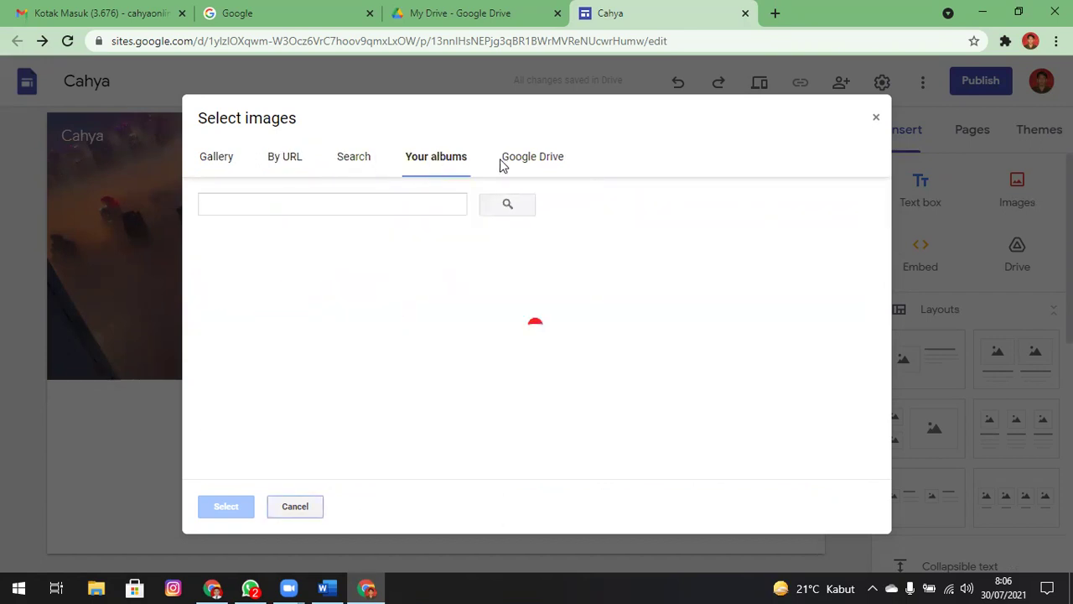
{"action": "left_click", "coordinate": [513, 165]}
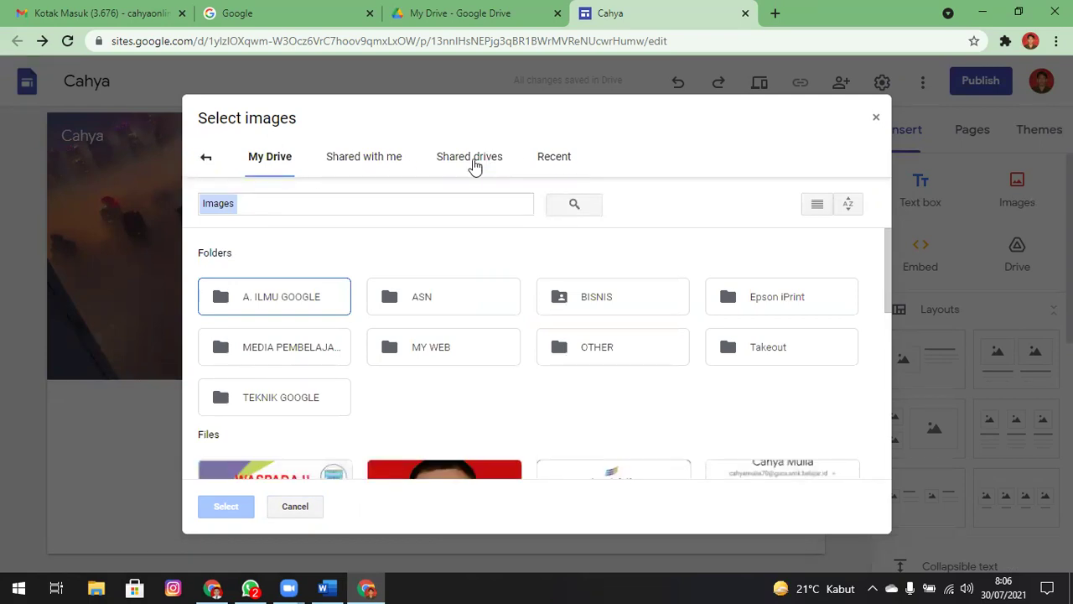
{"action": "left_click", "coordinate": [208, 159]}
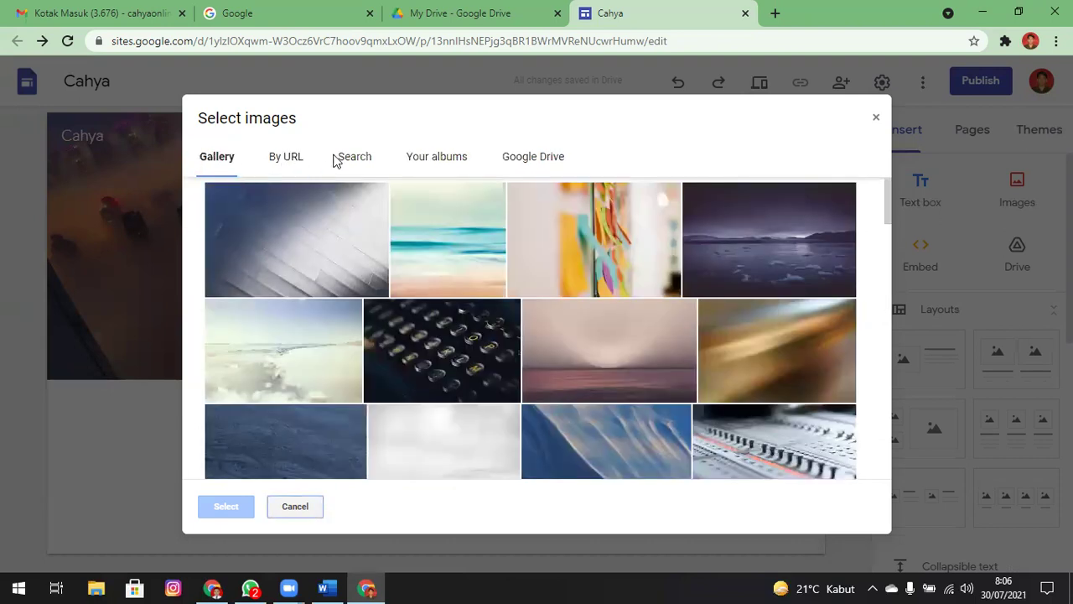
{"action": "left_click", "coordinate": [369, 162]}
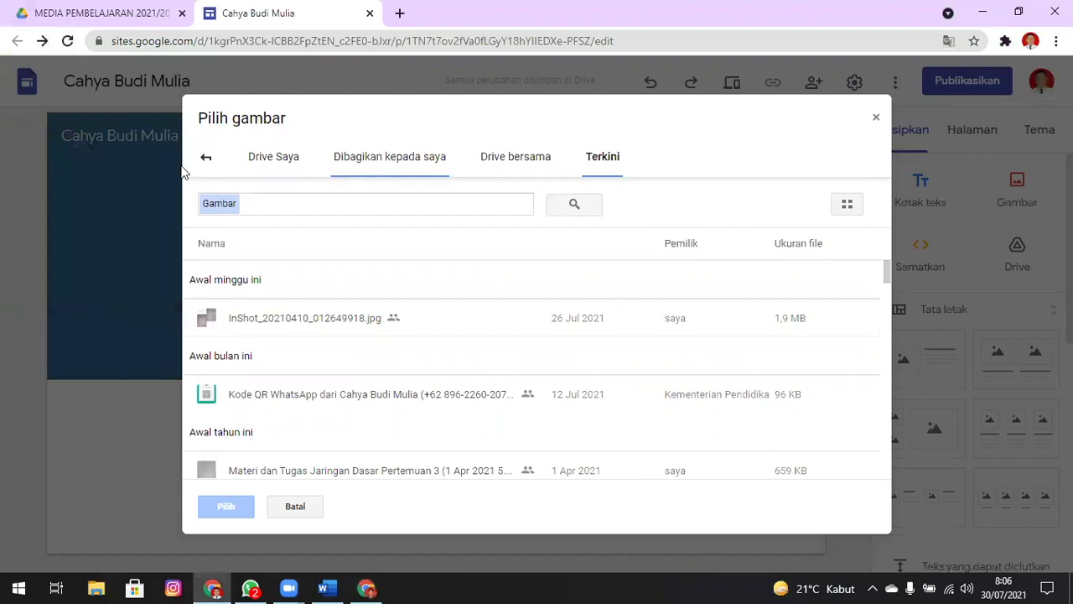
In the belajar.id site, search the web for "Jaringan Komputer" images and set the globe ringed by computers as the header image.
{"action": "left_click", "coordinate": [207, 159]}
{"action": "left_click", "coordinate": [379, 161]}
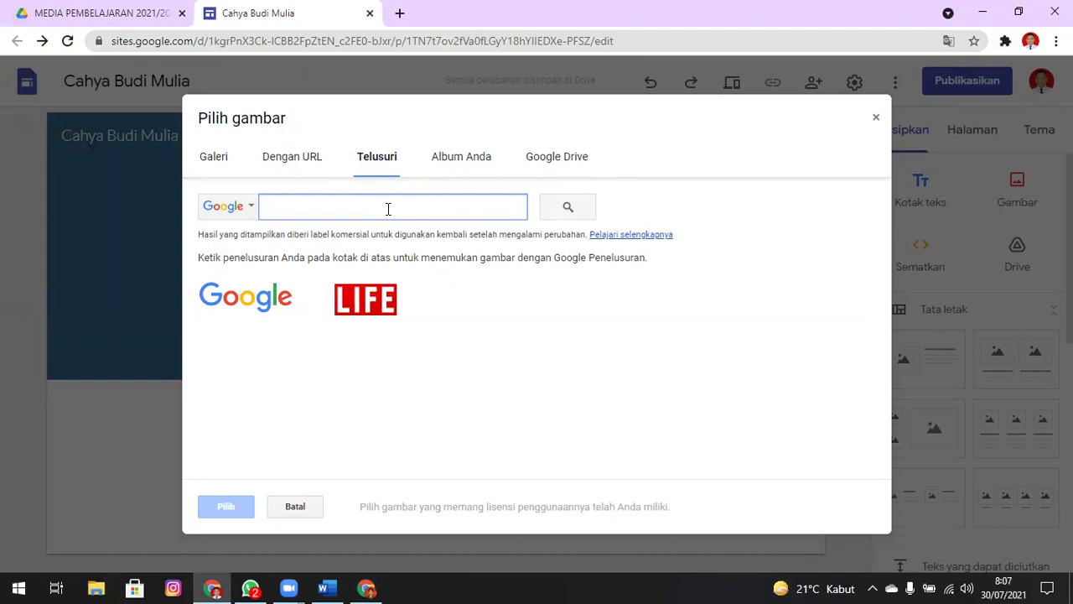
{"action": "type", "text": "komputer"}
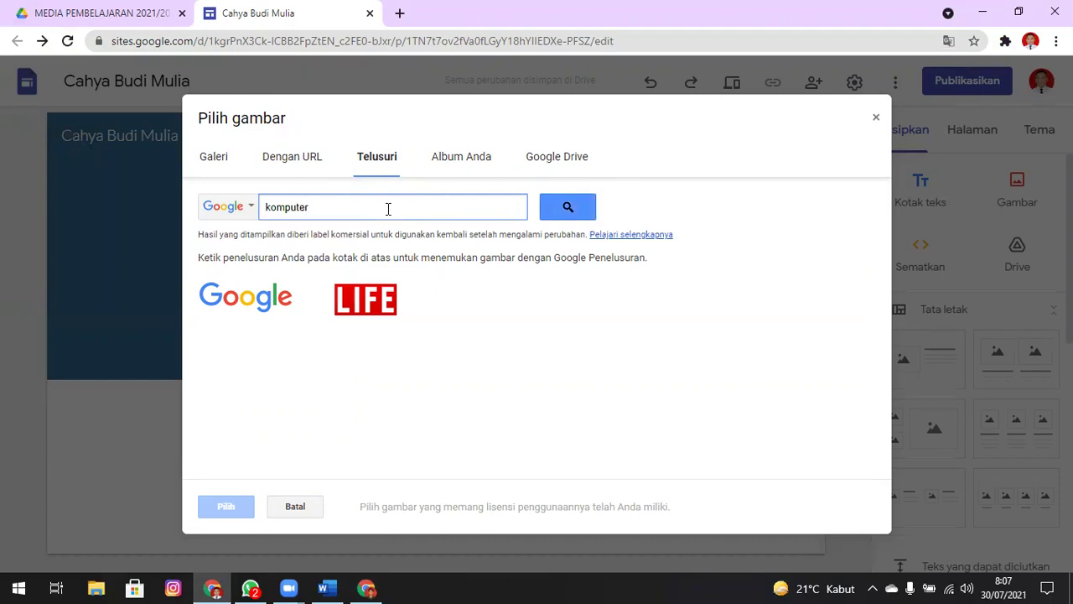
{"action": "key", "text": "ctrl+a"}
{"action": "key", "text": "BackSpace"}
{"action": "type", "text": "Jar"}
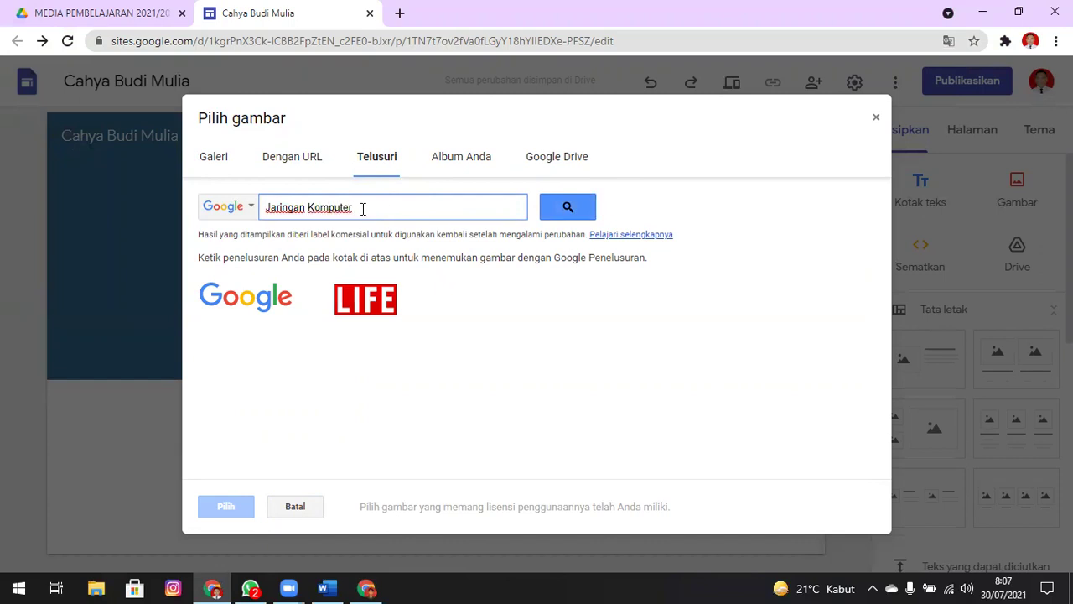
{"action": "left_click", "coordinate": [565, 209]}
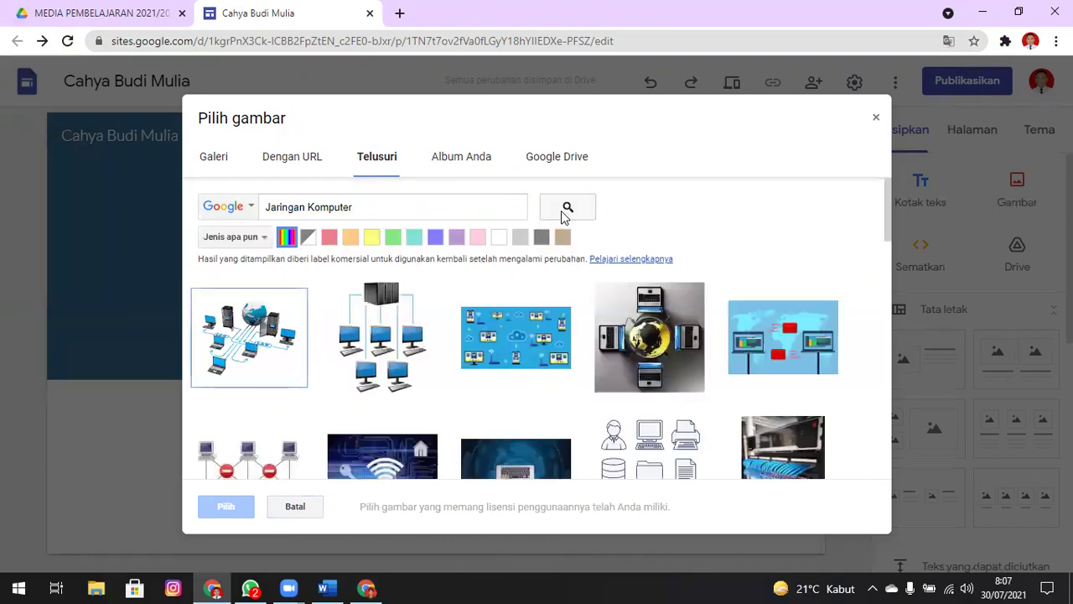
{"action": "scroll", "coordinate": [633, 356], "scroll_direction": "down", "scroll_amount": 3}
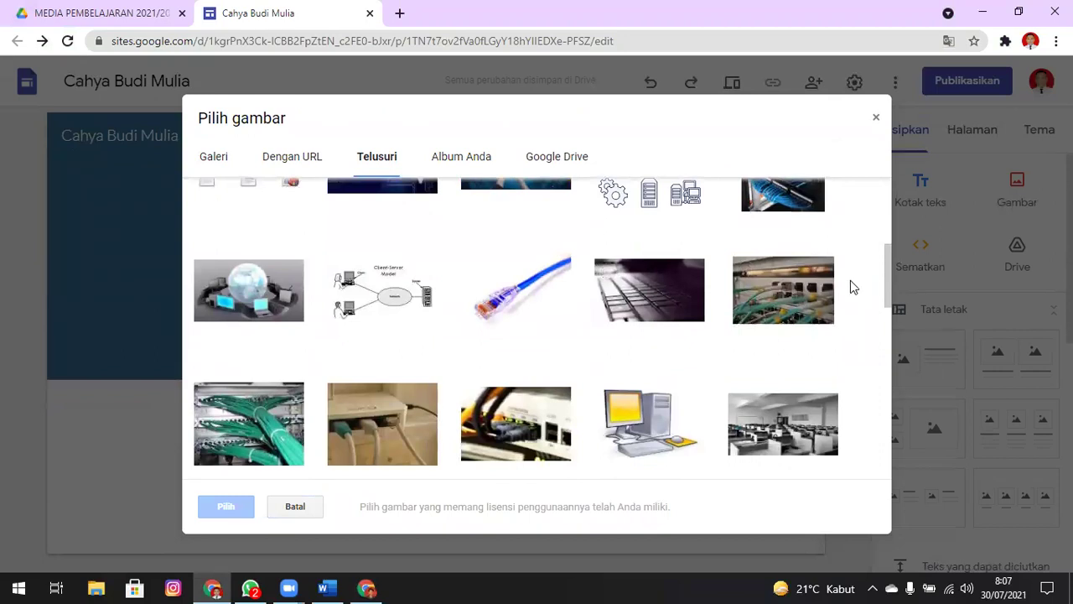
{"action": "left_click", "coordinate": [270, 295]}
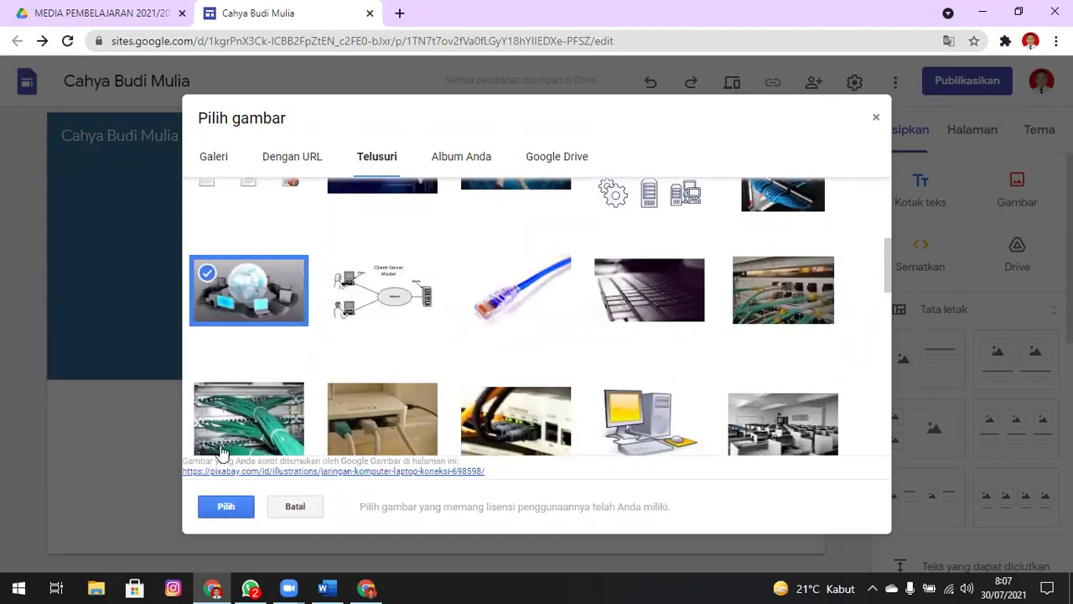
{"action": "left_click", "coordinate": [235, 512]}
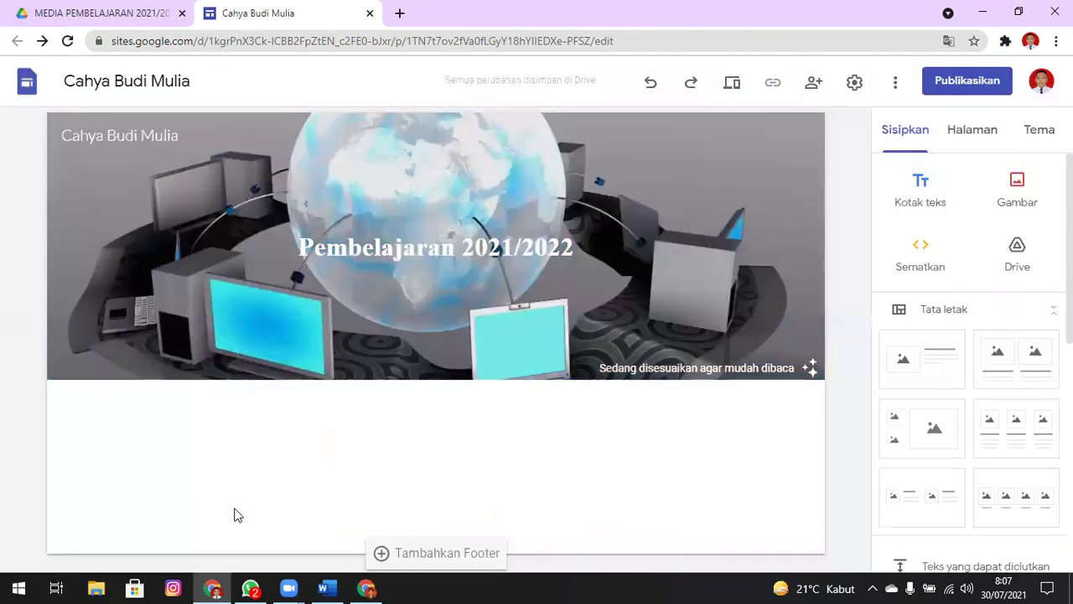
In the English-language site, search the web for "komputer" images and set the hand passing a card through a monitor as the header image.
{"action": "mouse_move", "coordinate": [422, 273]}
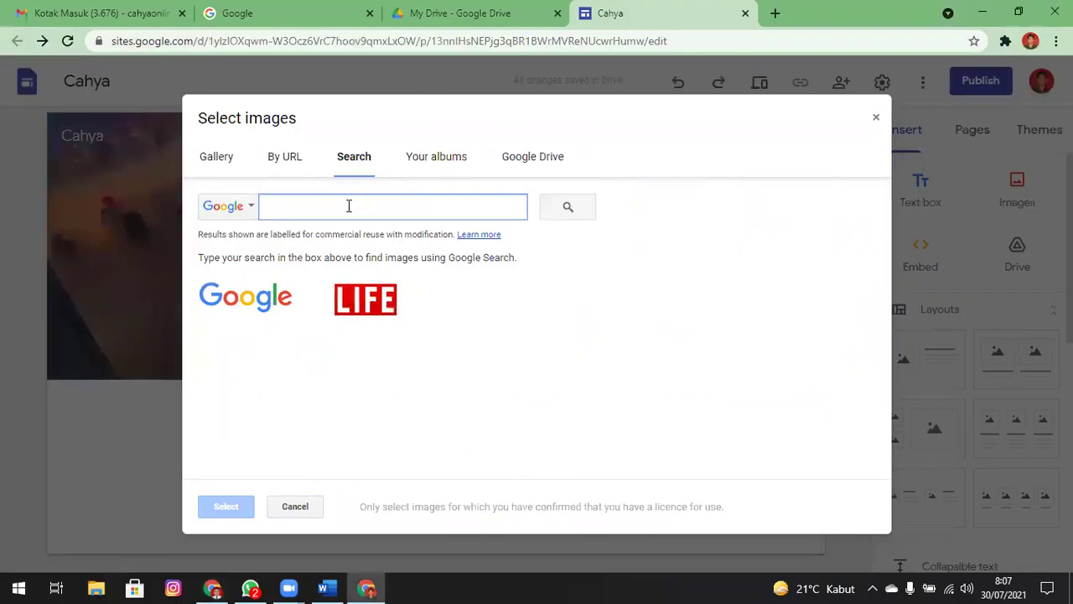
{"action": "type", "text": "k"}
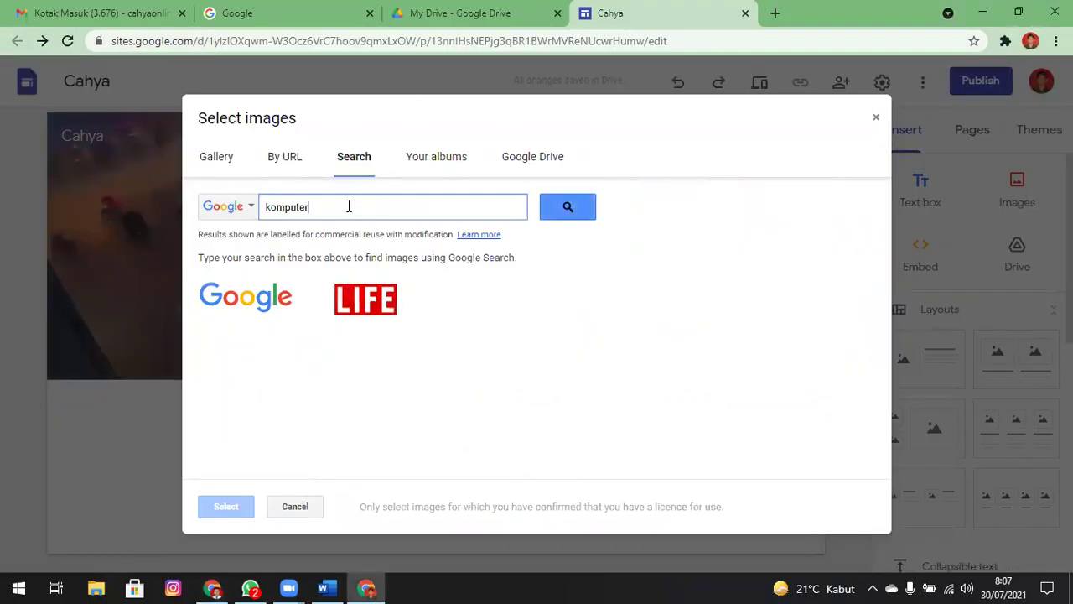
{"action": "type", "text": "omputer"}
{"action": "left_click", "coordinate": [568, 206]}
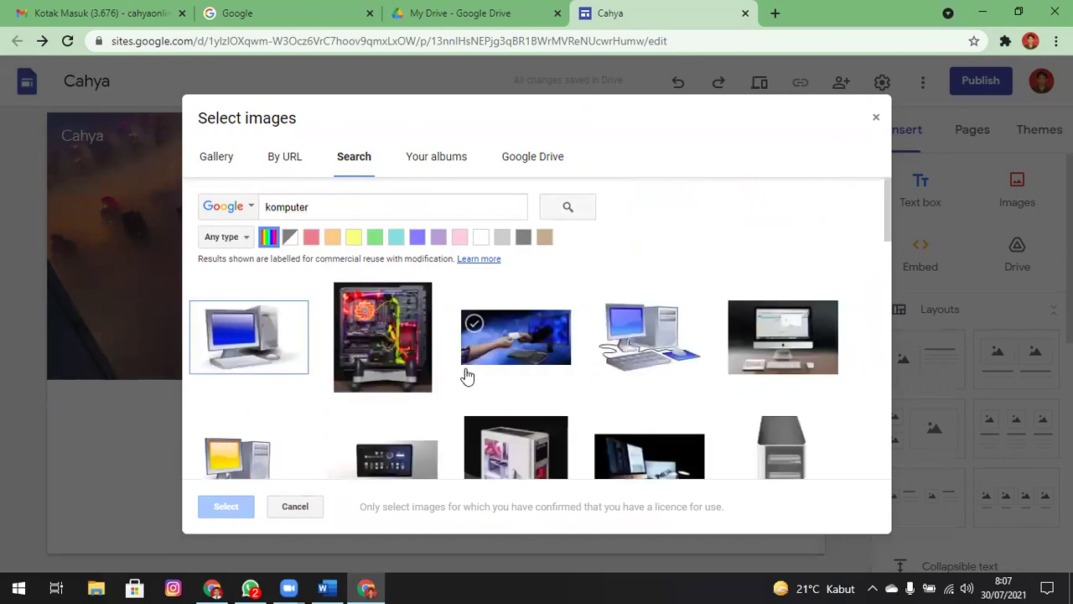
{"action": "left_click", "coordinate": [539, 344]}
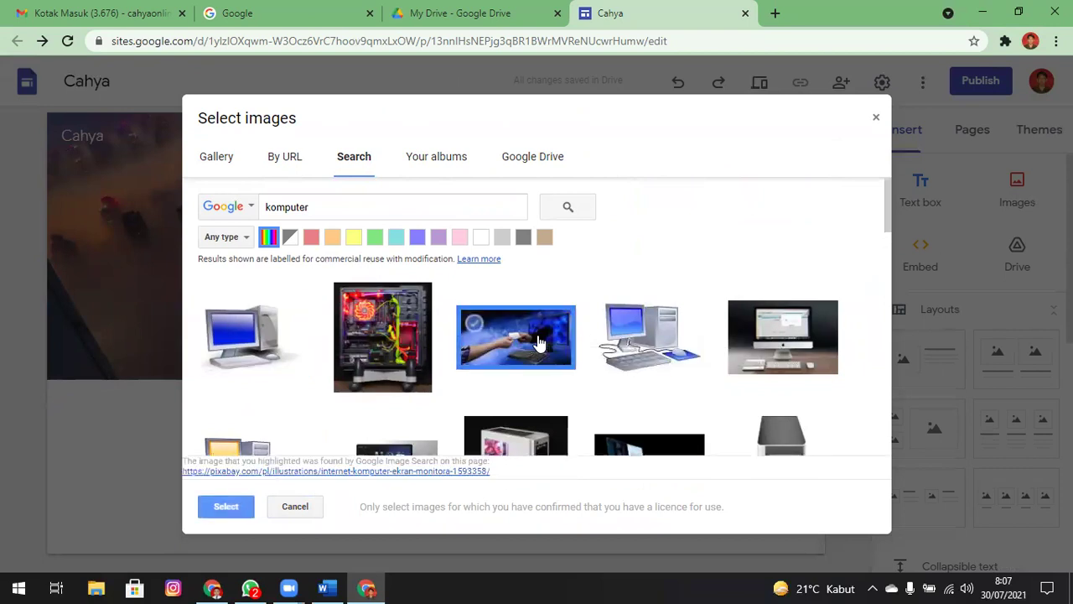
{"action": "left_click", "coordinate": [225, 507]}
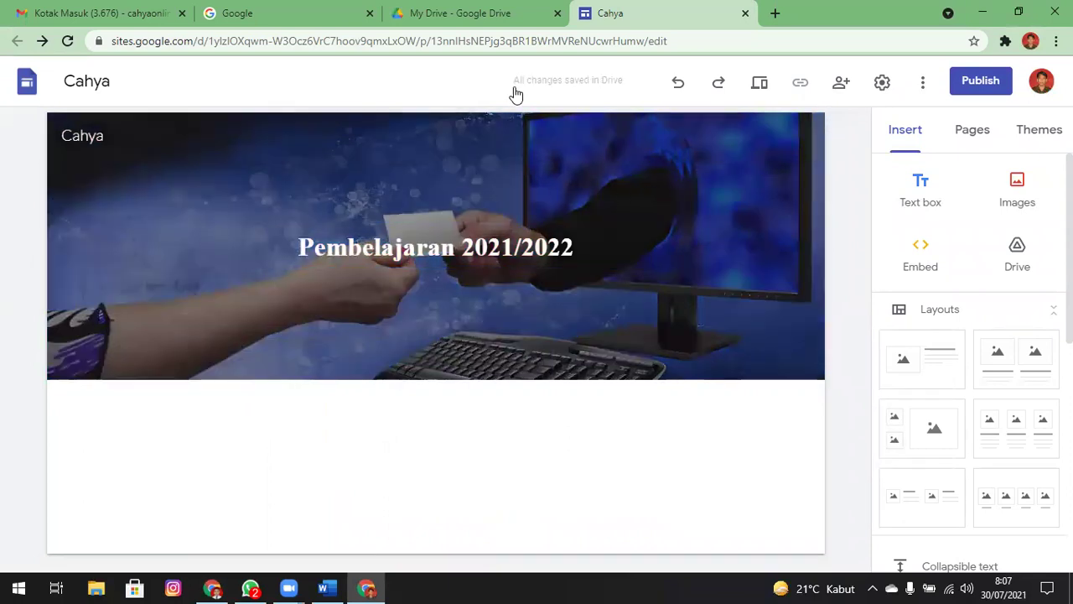
In the belajar.id site, replace the header image with the "komputer" web search picture of hands exchanging a card through a monitor.
{"action": "mouse_move", "coordinate": [397, 200]}
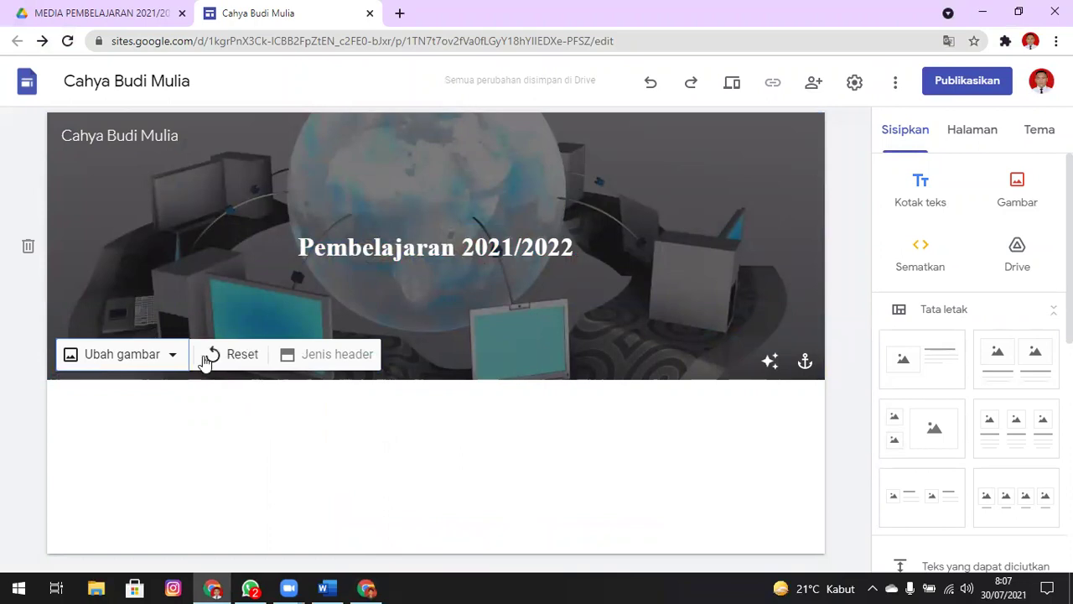
{"action": "left_click", "coordinate": [160, 359]}
{"action": "left_click", "coordinate": [141, 439]}
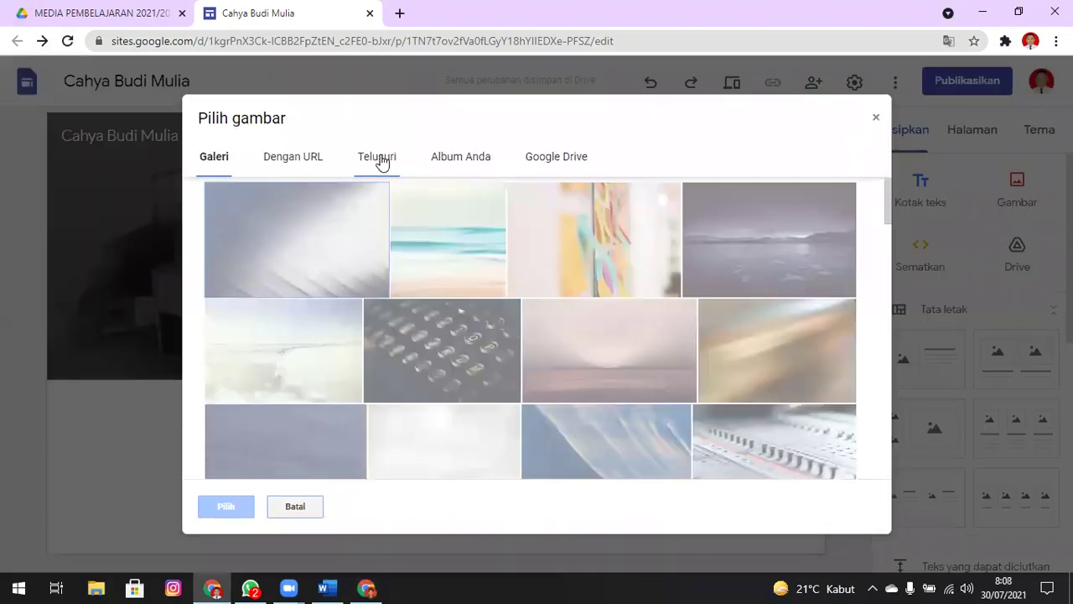
{"action": "left_click", "coordinate": [382, 160]}
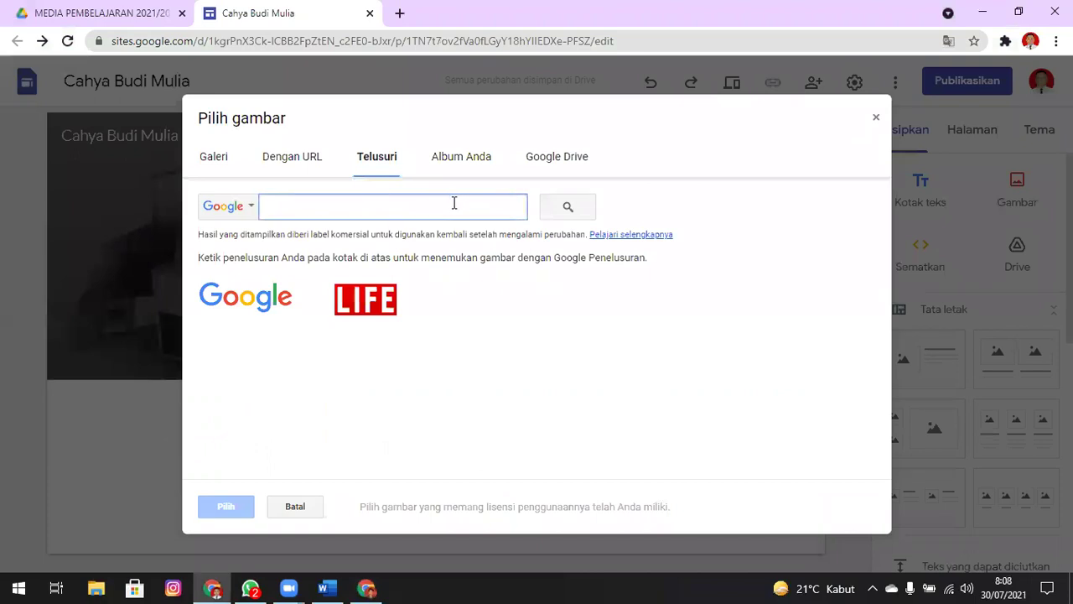
{"action": "type", "text": "komputer"}
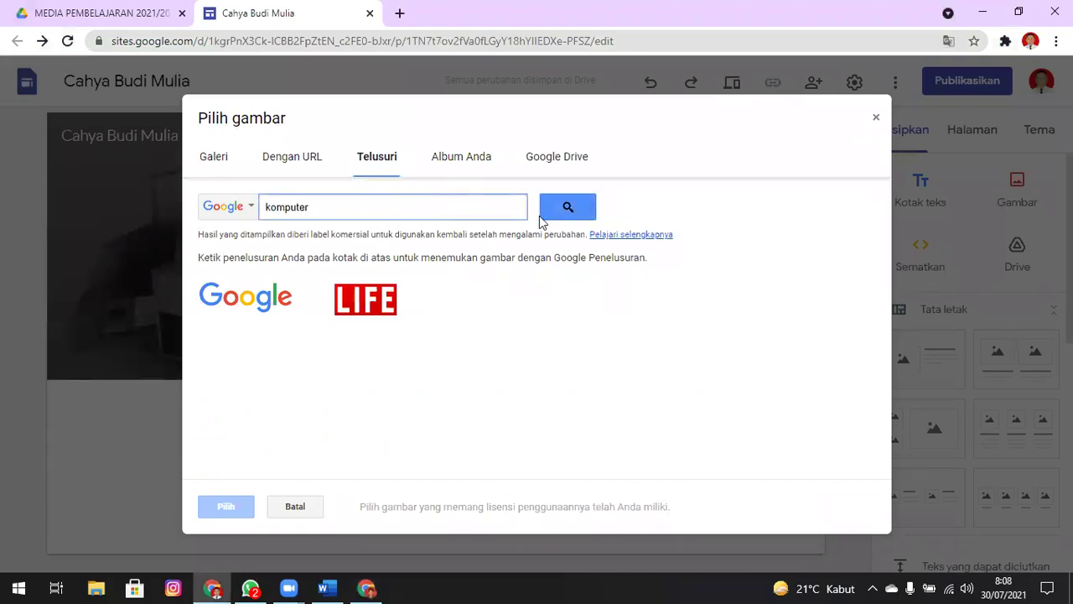
{"action": "left_click", "coordinate": [542, 216]}
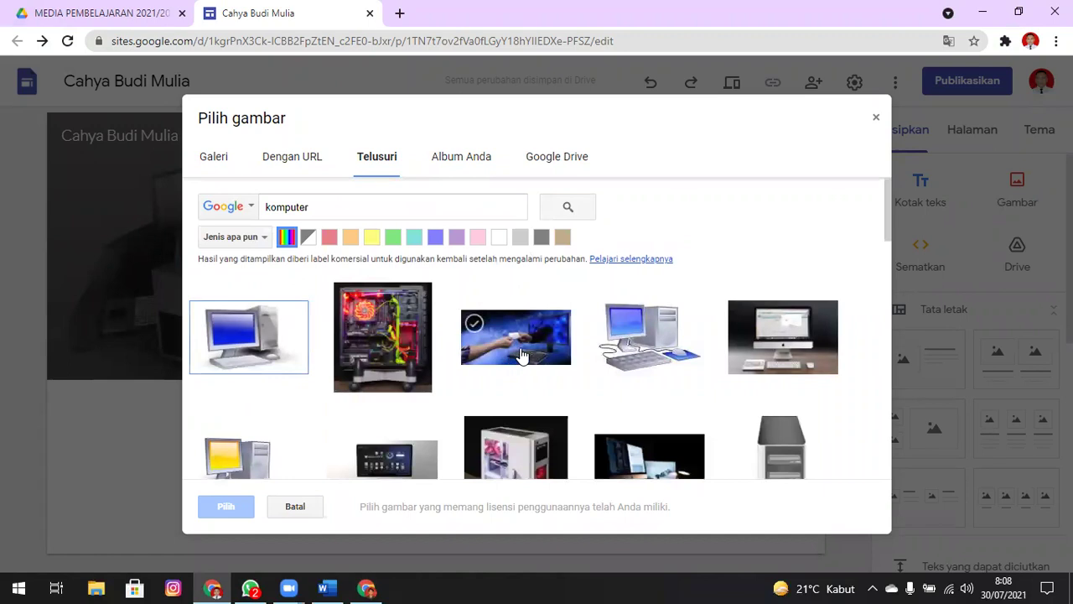
{"action": "left_click", "coordinate": [520, 355]}
{"action": "left_click_drag", "start_coordinate": [881, 218], "coordinate": [890, 197]}
{"action": "left_click", "coordinate": [233, 509]}
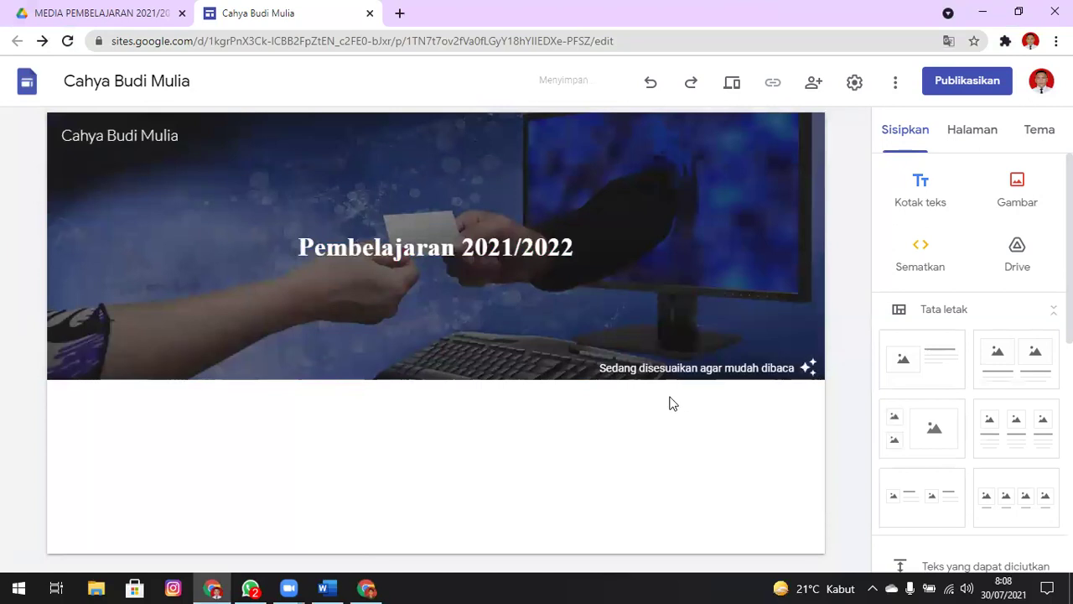
Open the logo settings from the header in both the belajar.id site and the English-language site.
{"action": "mouse_move", "coordinate": [567, 312]}
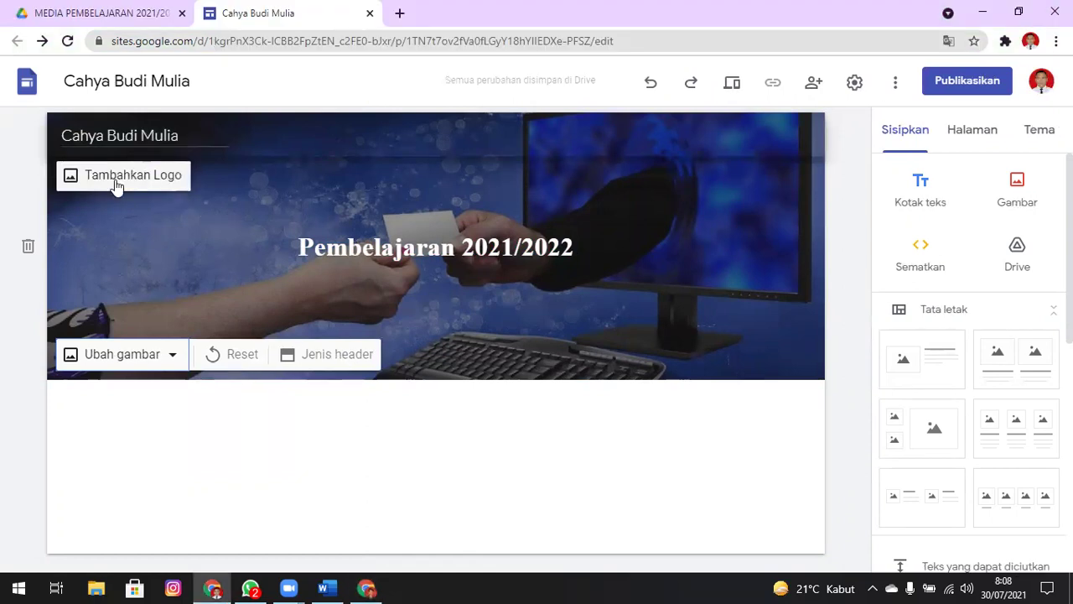
{"action": "left_click", "coordinate": [115, 182]}
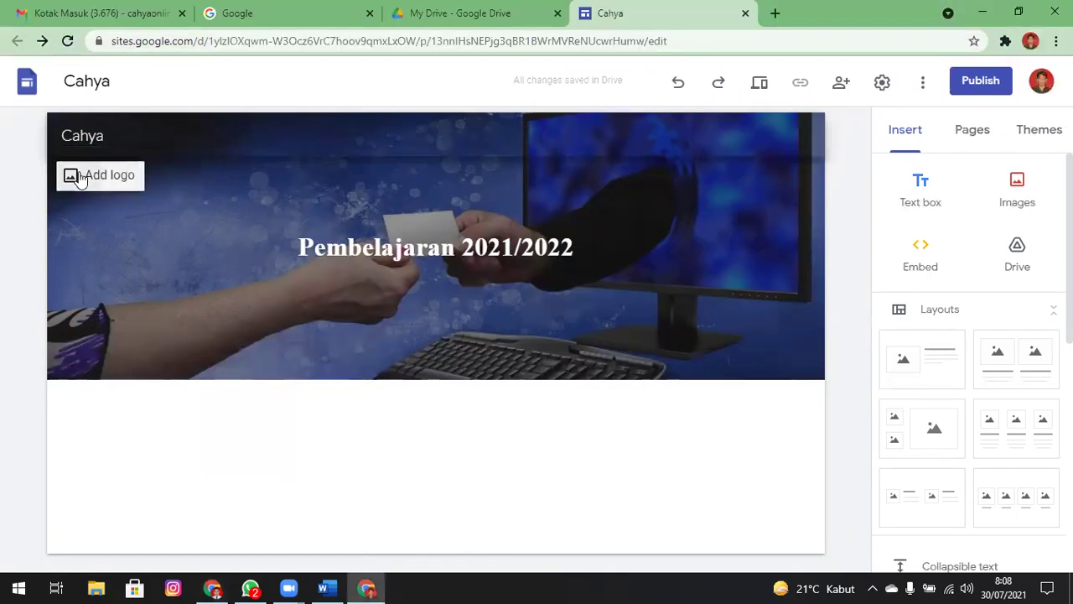
{"action": "left_click", "coordinate": [75, 176]}
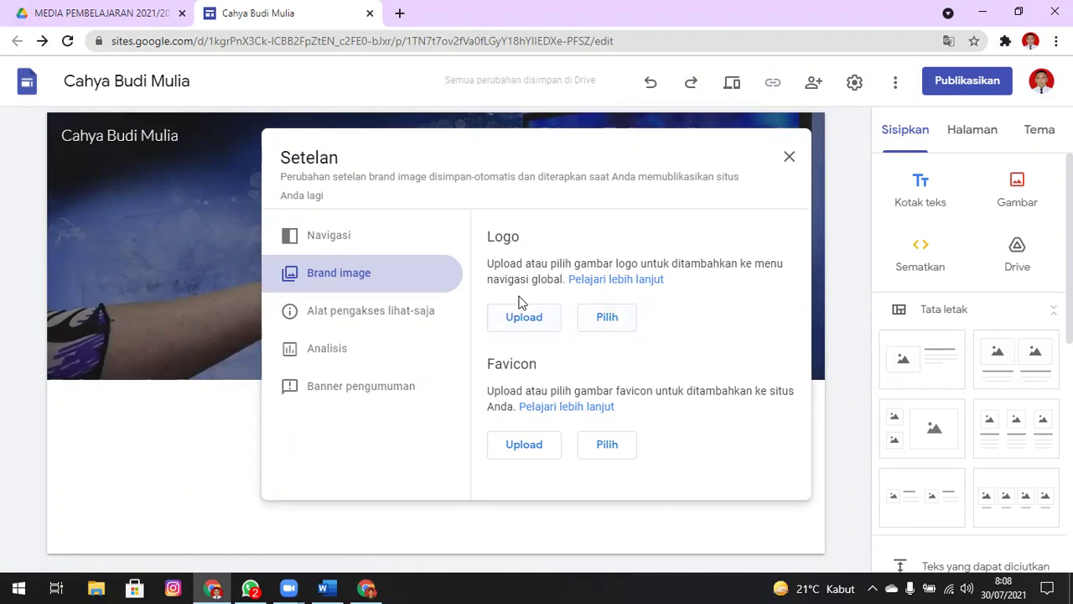
In the belajar.id site, upload MY PIC from the Pictures folder as the logo and remove it again.
{"action": "left_click", "coordinate": [538, 319]}
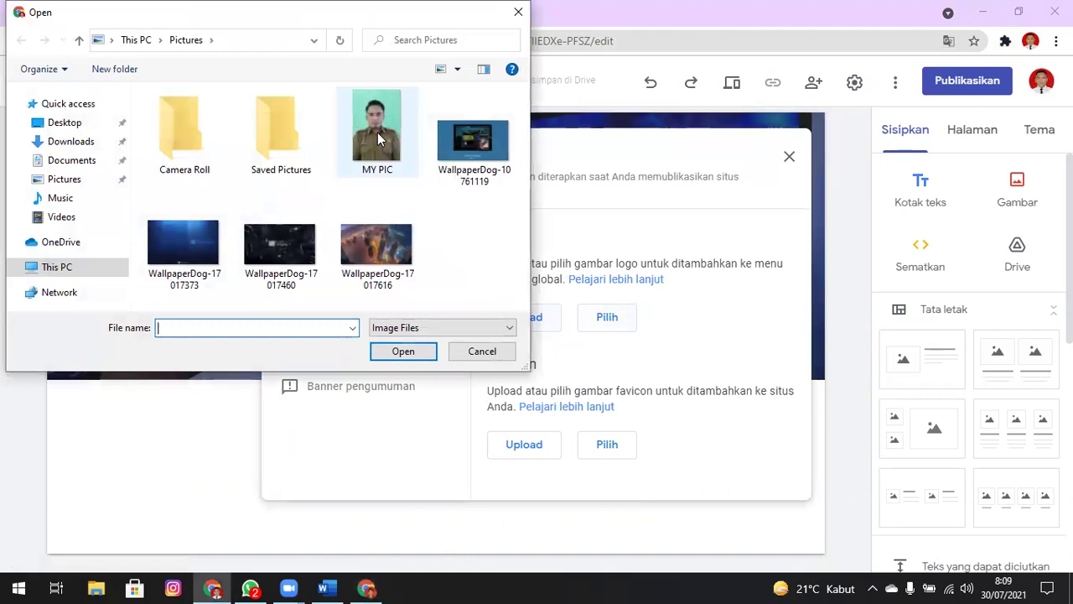
{"action": "left_click", "coordinate": [377, 133]}
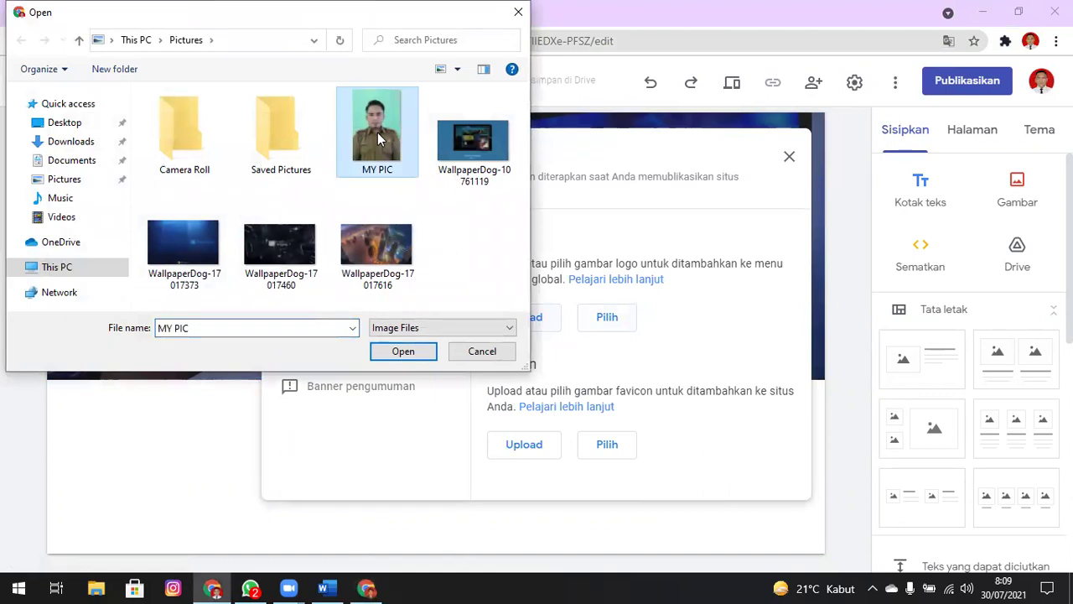
{"action": "left_click", "coordinate": [403, 351]}
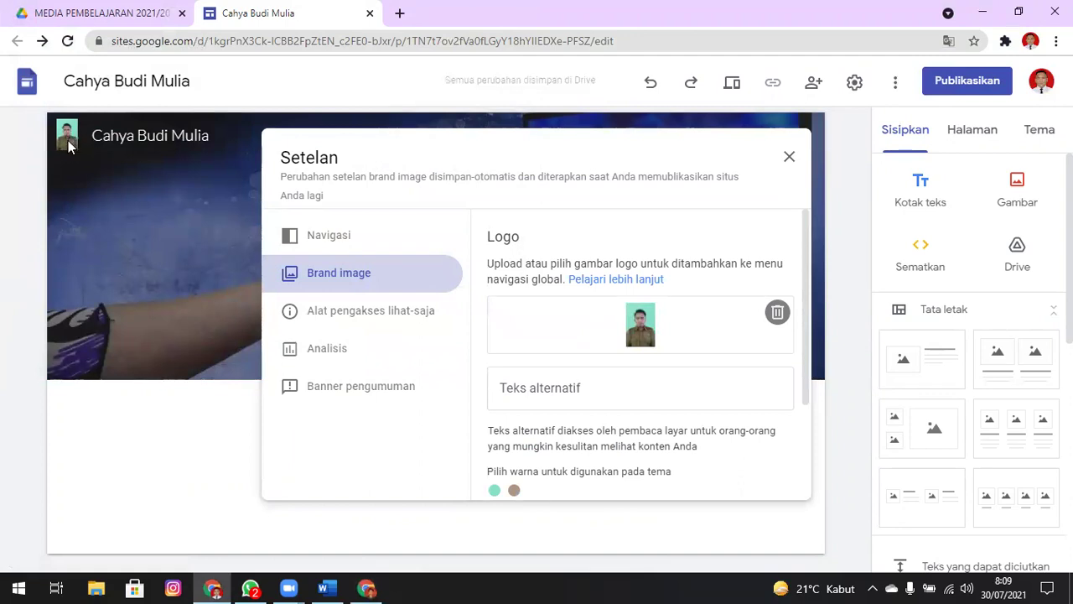
{"action": "left_click", "coordinate": [777, 312]}
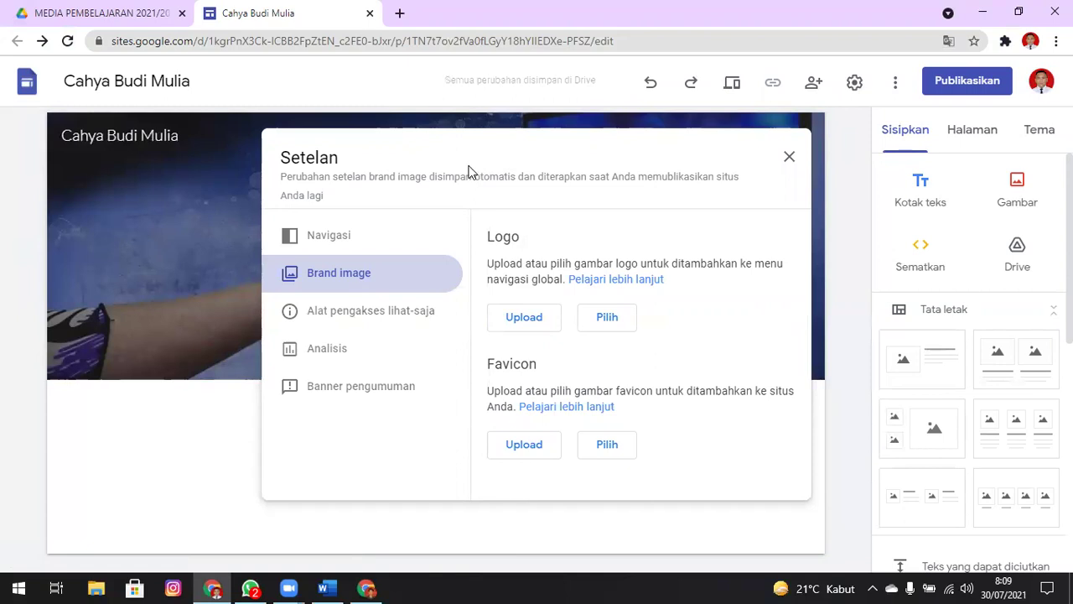
{"action": "key", "text": "alt+Tab+Tab"}
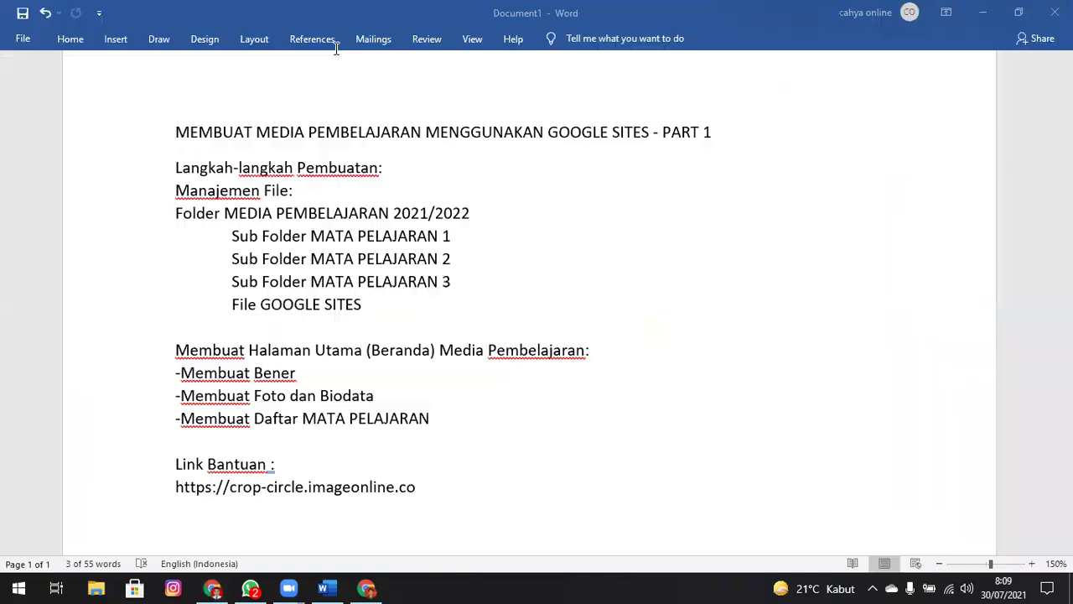
{"action": "left_click", "coordinate": [176, 490]}
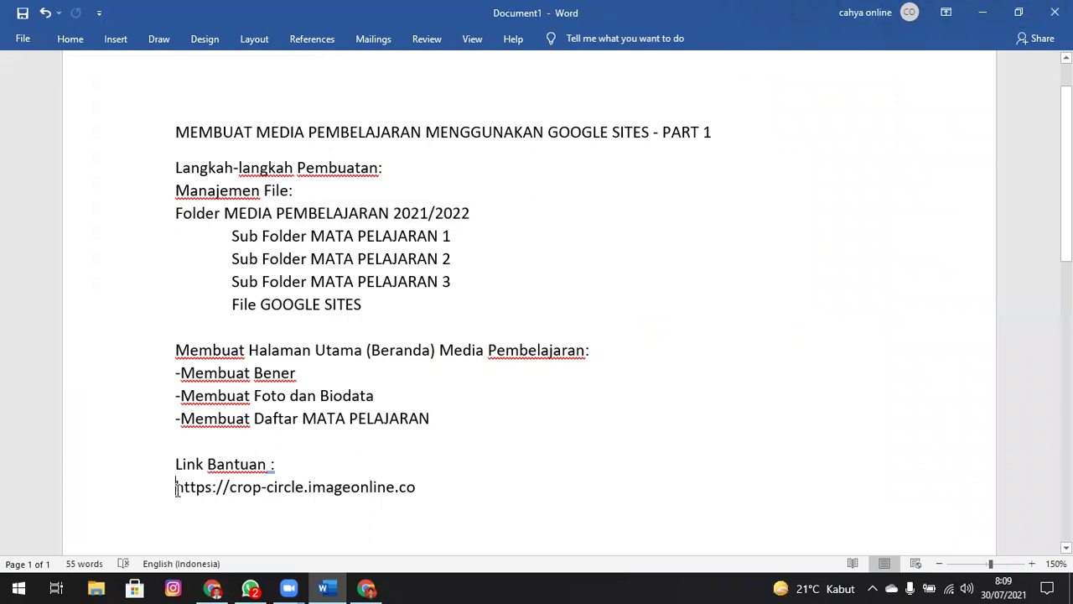
{"action": "left_click", "coordinate": [421, 488], "text": "shift"}
{"action": "key", "text": "ctrl+c"}
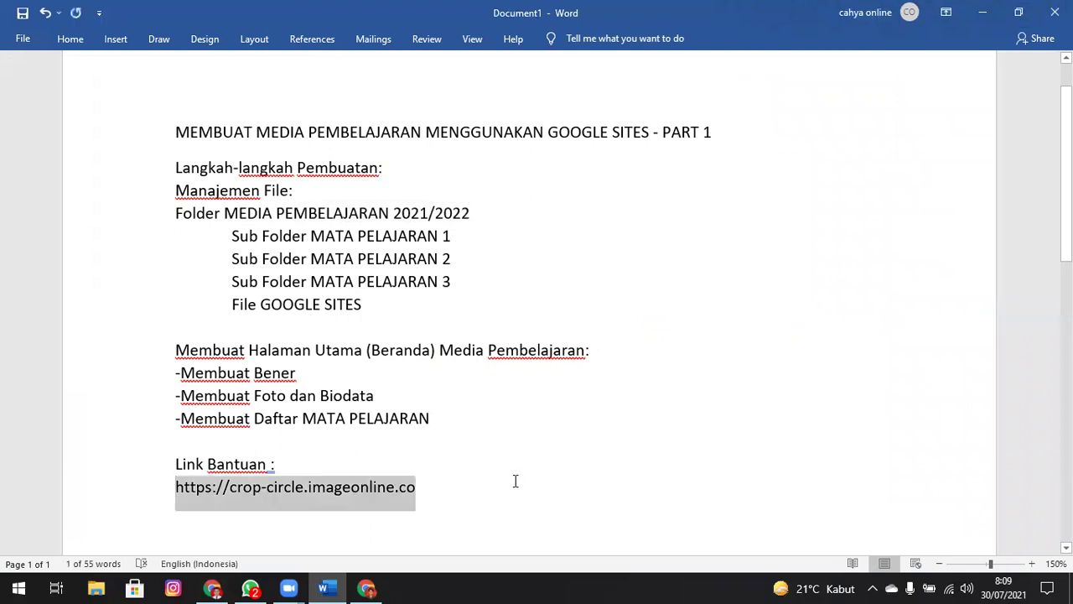
Switch to the belajar.id browser window and open the copied address crop-circle.imageonline.co in a new tab.
{"action": "key", "text": "alt+Tab"}
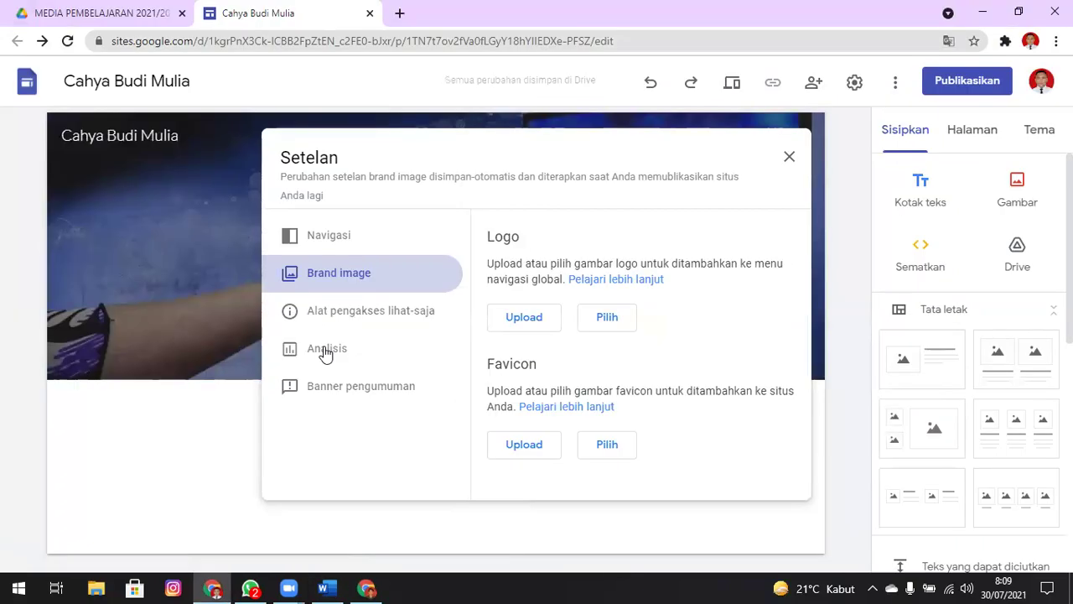
{"action": "key", "text": "ctrl+t"}
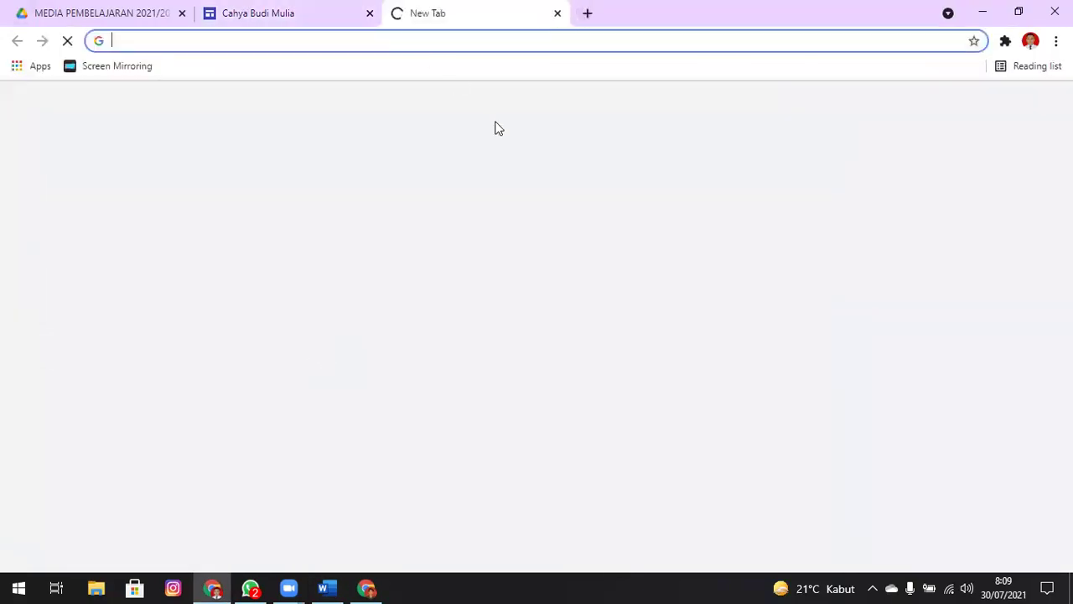
{"action": "key", "text": "ctrl+v"}
{"action": "key", "text": "Return"}
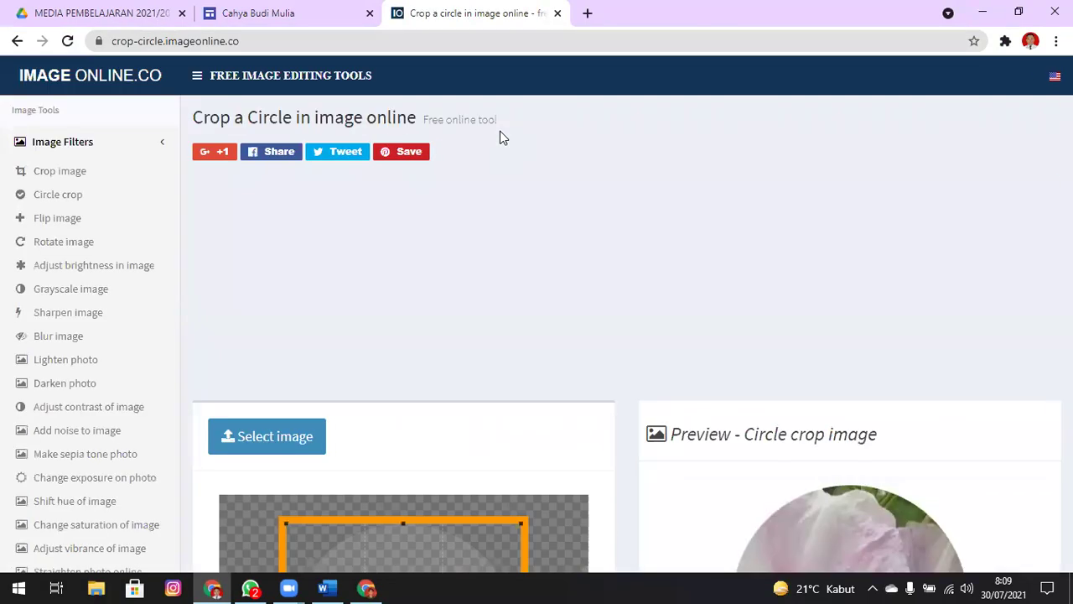
Load the MY PIC photo from the Pictures folder into the circle crop tool.
{"action": "scroll", "coordinate": [361, 241], "scroll_direction": "down", "scroll_amount": 3}
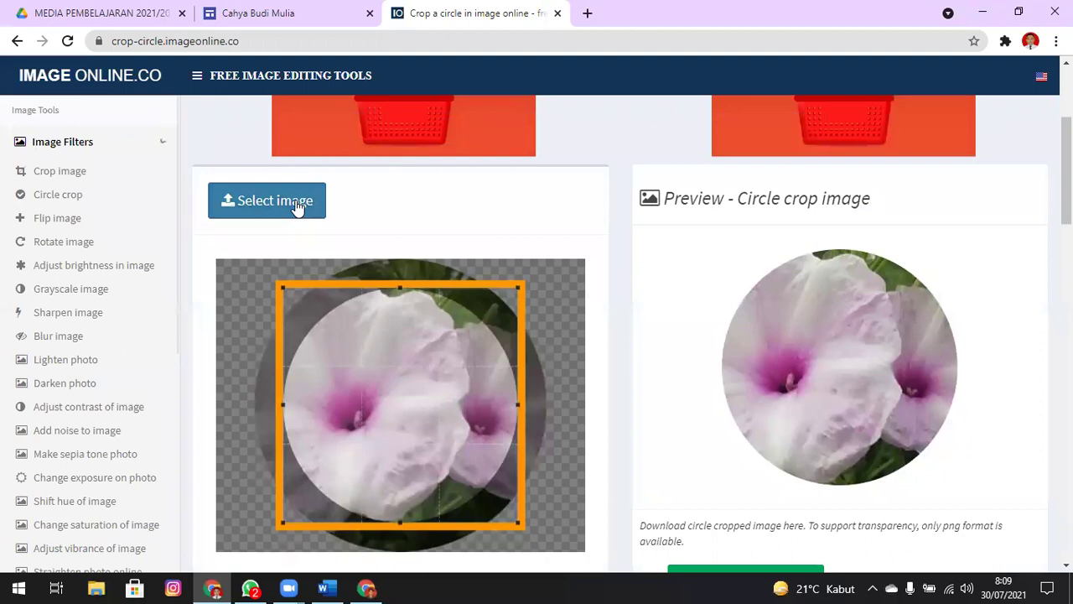
{"action": "left_click", "coordinate": [295, 203]}
{"action": "left_click", "coordinate": [359, 114]}
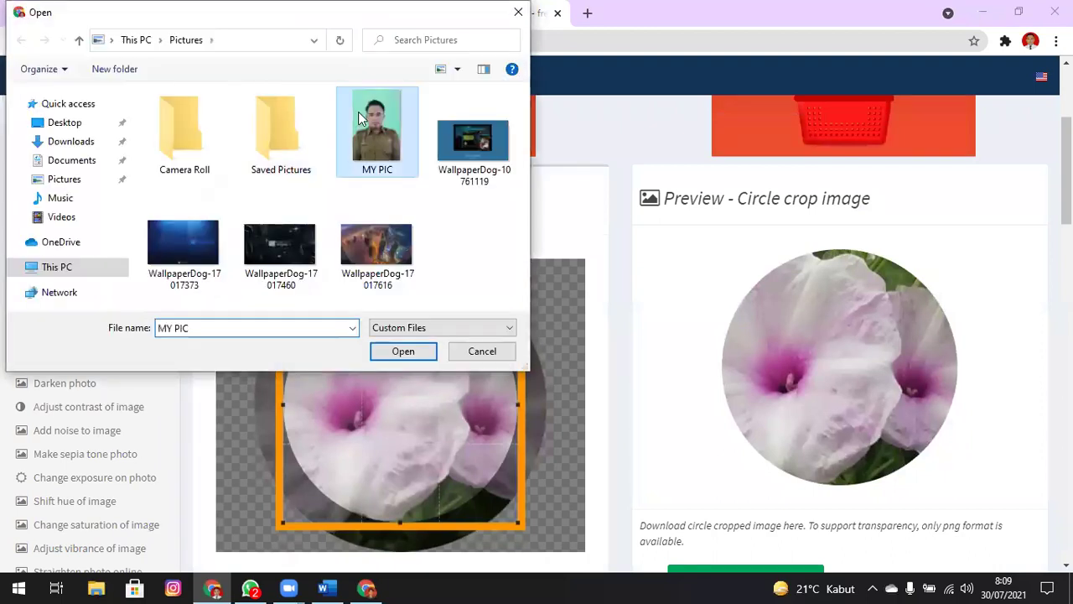
{"action": "left_click", "coordinate": [427, 359]}
Zoom the photo out within the crop area and position the circle around the head and shoulders.
{"action": "scroll", "coordinate": [491, 350], "scroll_direction": "up", "scroll_amount": 4}
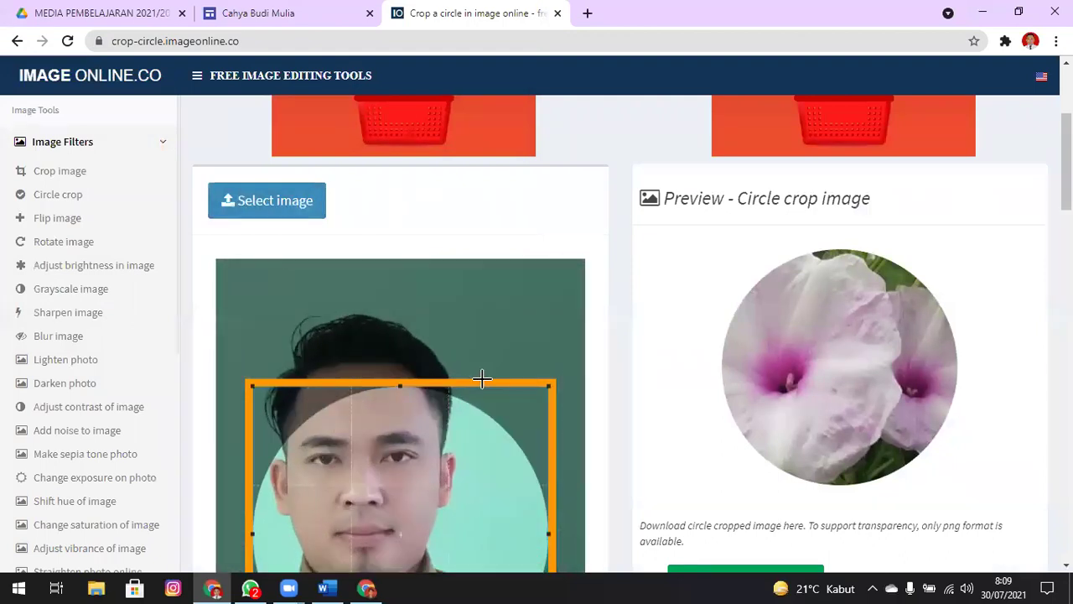
{"action": "scroll", "coordinate": [1067, 159], "scroll_direction": "down", "scroll_amount": 3}
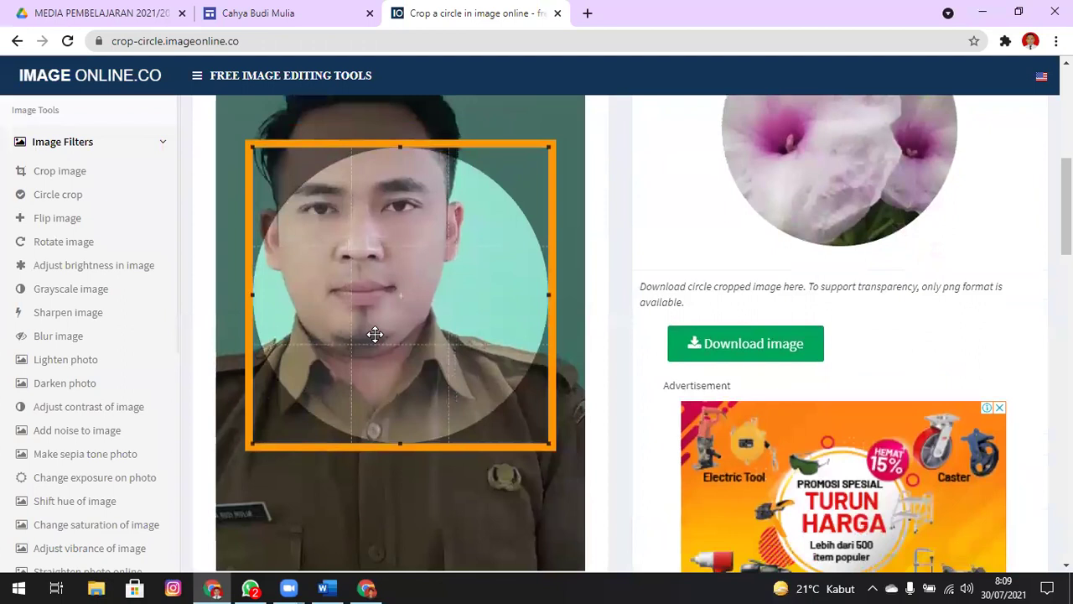
{"action": "scroll", "coordinate": [374, 335], "scroll_direction": "down", "scroll_amount": 1}
{"action": "scroll", "coordinate": [377, 334], "scroll_direction": "down", "scroll_amount": 4}
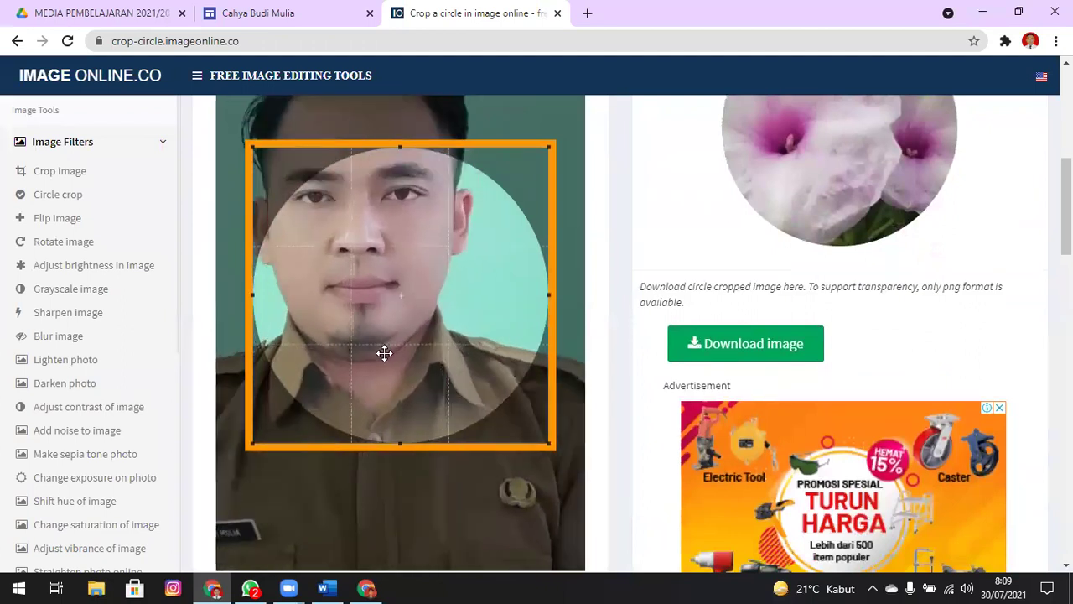
{"action": "scroll", "coordinate": [380, 347], "scroll_direction": "down", "scroll_amount": 1}
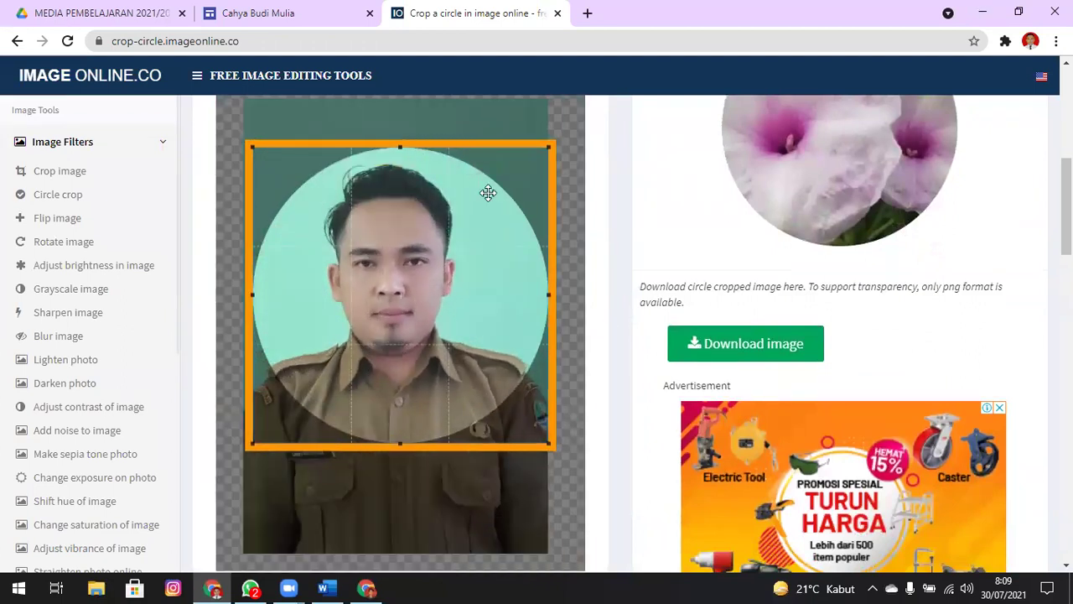
{"action": "left_click_drag", "start_coordinate": [490, 241], "coordinate": [478, 244]}
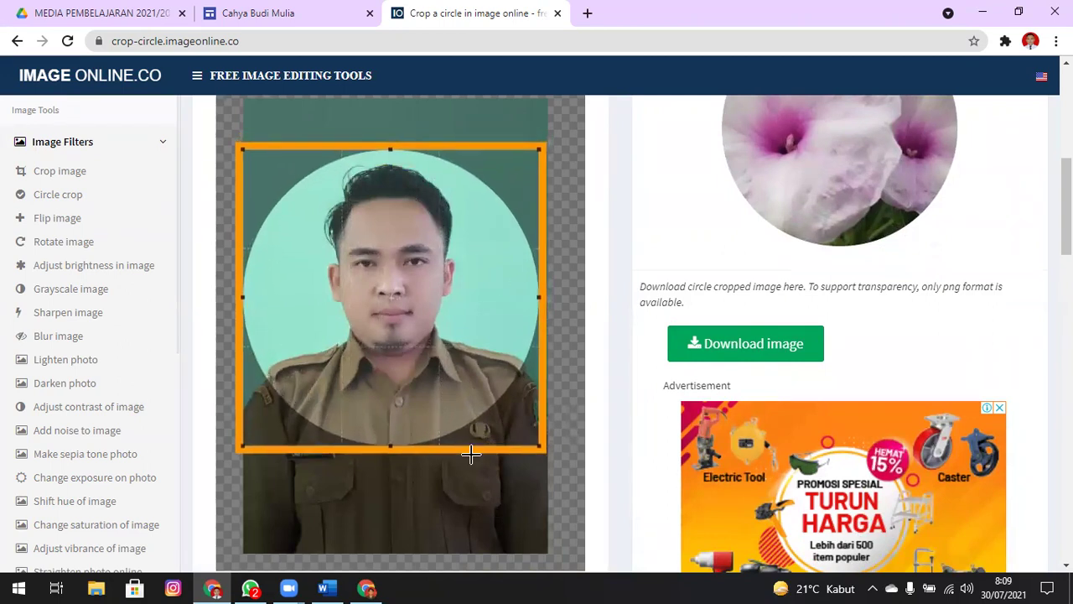
Apply the circle crop to the photo and download the cropped image.
{"action": "left_click_drag", "start_coordinate": [1066, 207], "coordinate": [1067, 260]}
{"action": "left_click", "coordinate": [301, 359]}
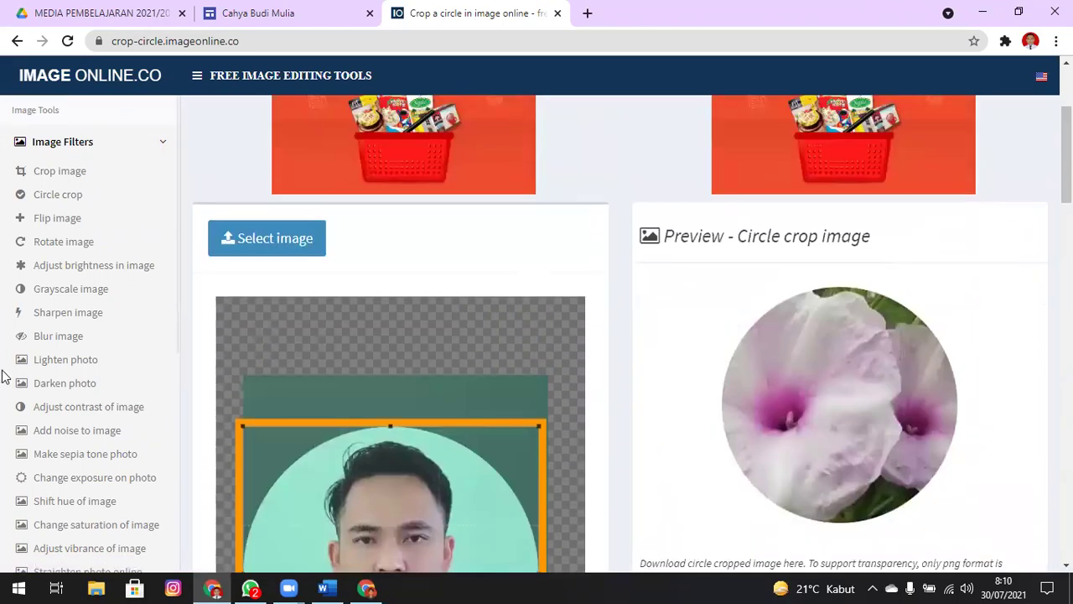
{"action": "scroll", "coordinate": [419, 204], "scroll_direction": "down", "scroll_amount": 5}
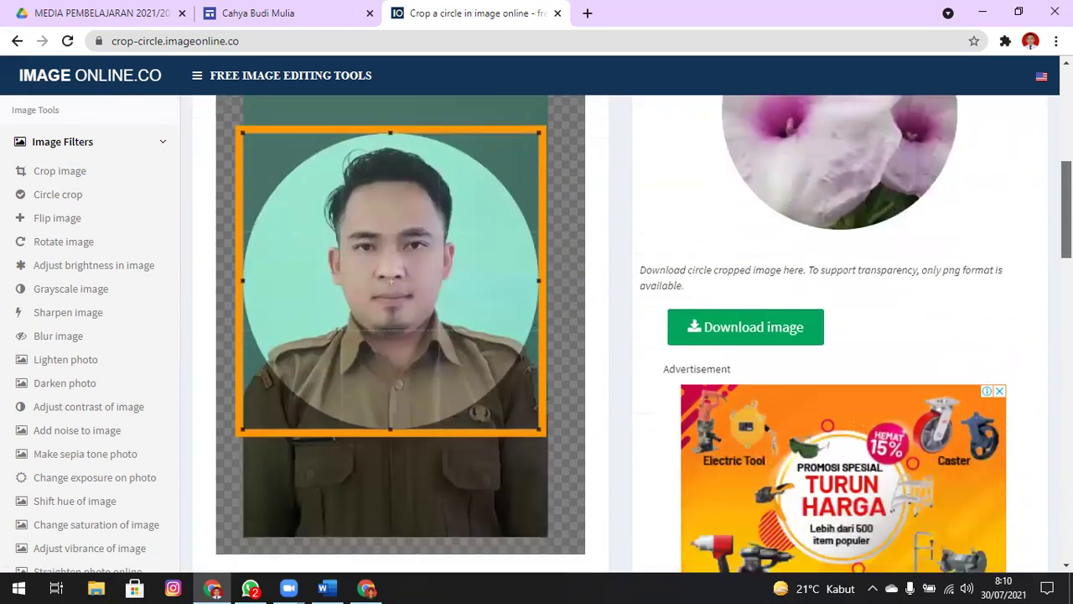
{"action": "left_click", "coordinate": [343, 501]}
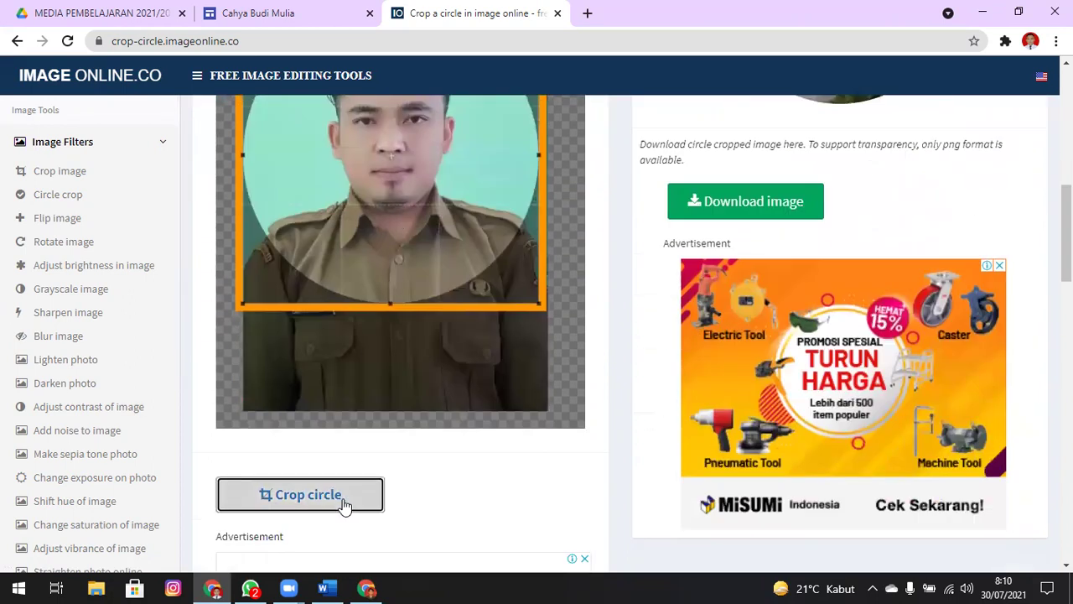
{"action": "scroll", "coordinate": [644, 334], "scroll_direction": "up", "scroll_amount": 3}
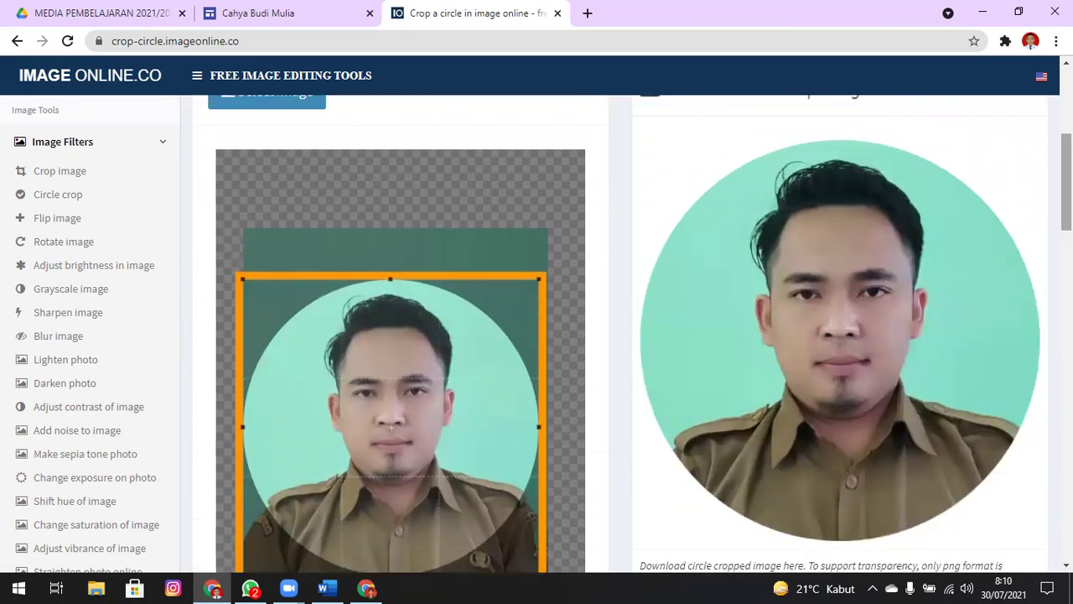
{"action": "scroll", "coordinate": [644, 333], "scroll_direction": "down", "scroll_amount": 4}
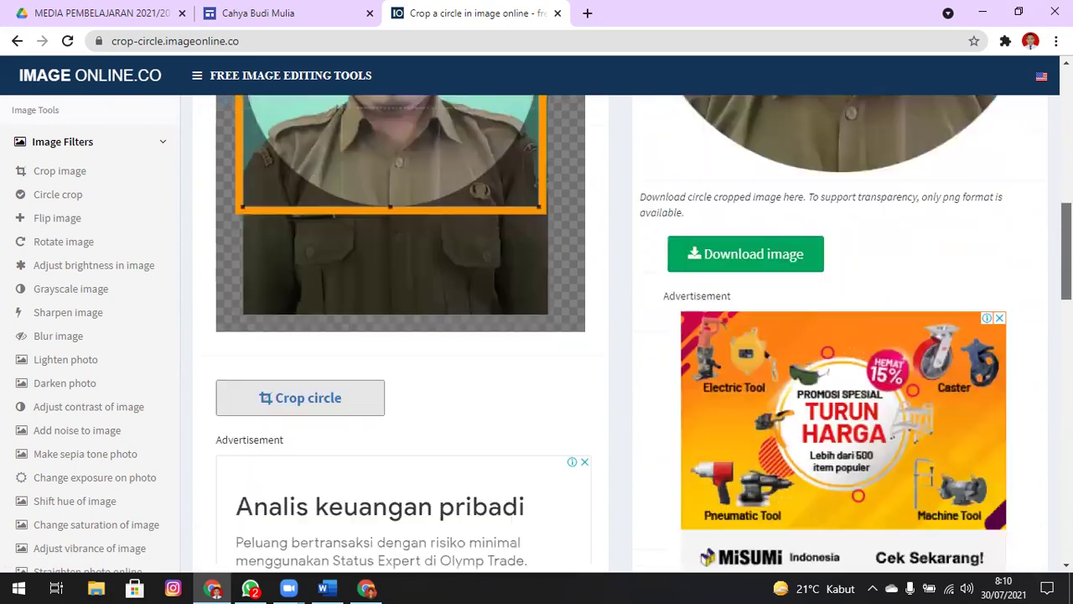
{"action": "left_click", "coordinate": [750, 257]}
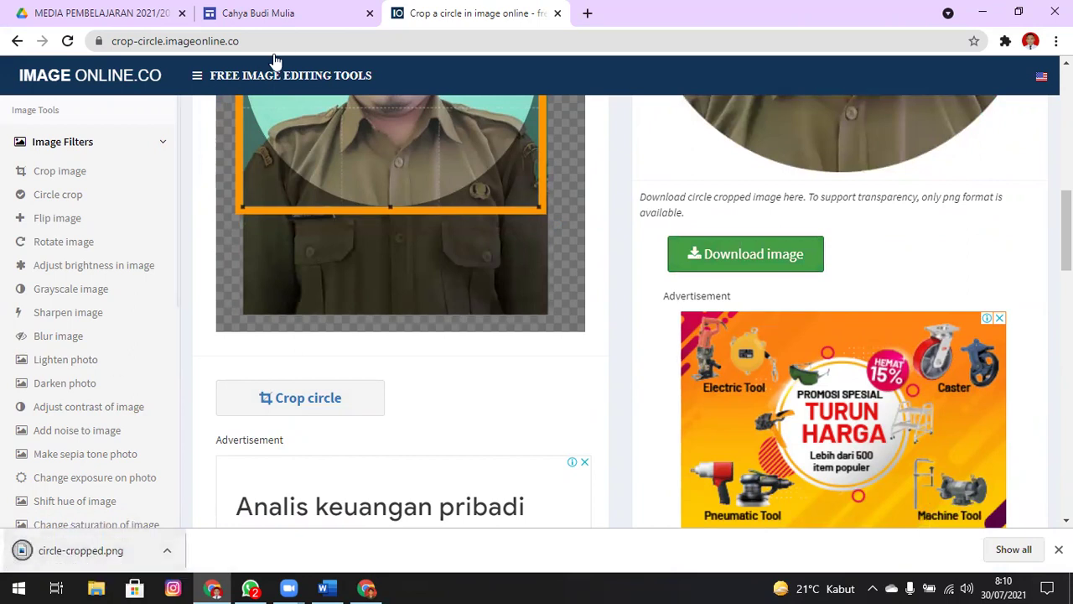
In the belajar.id site, upload circle-cropped from the Downloads folder as the logo.
{"action": "left_click", "coordinate": [300, 29]}
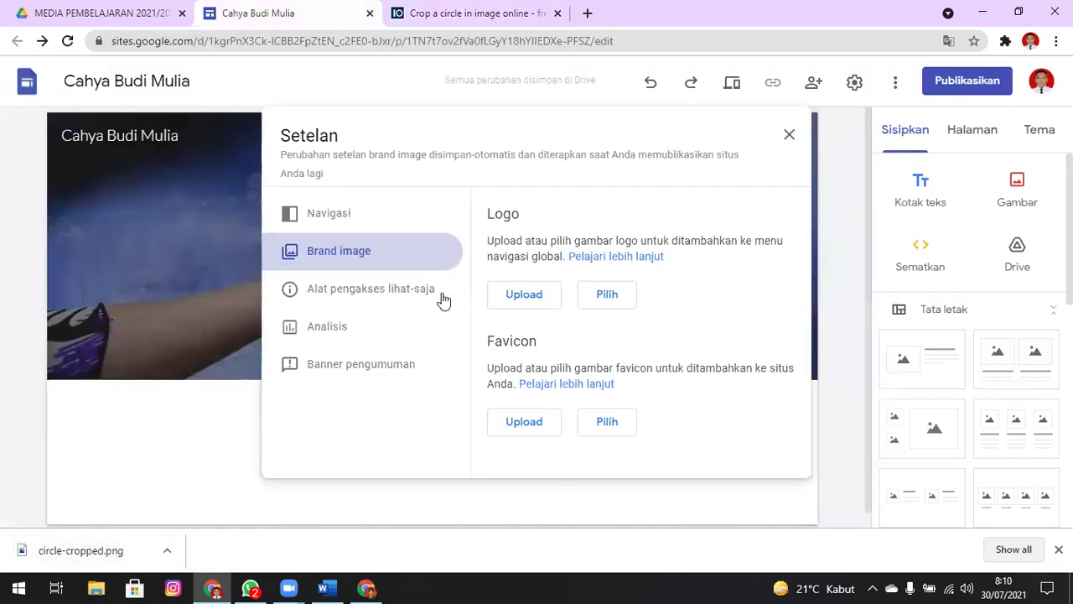
{"action": "left_click", "coordinate": [525, 300]}
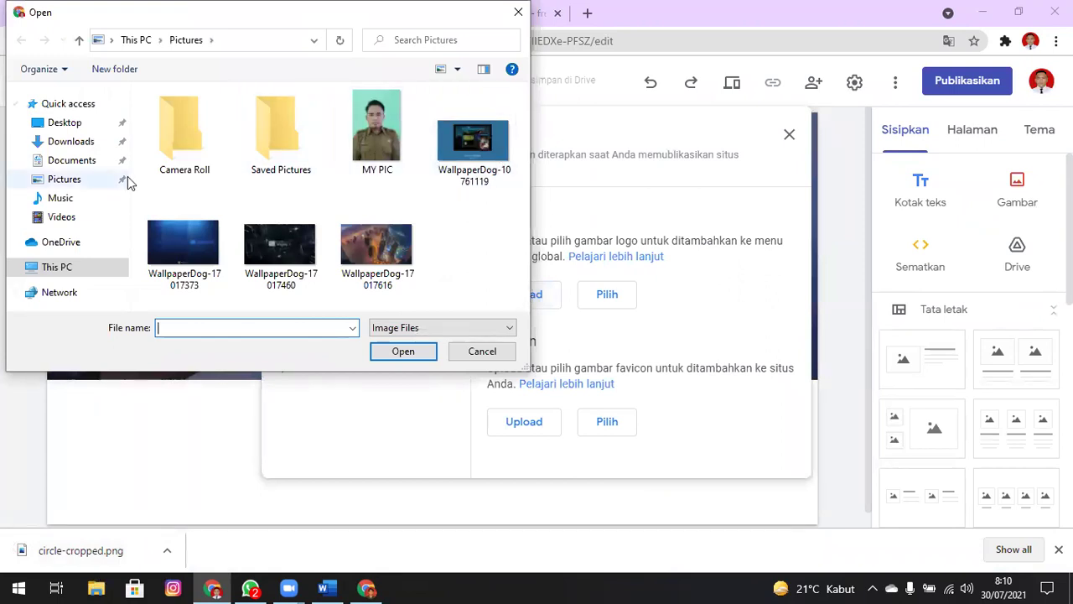
{"action": "left_click", "coordinate": [83, 142]}
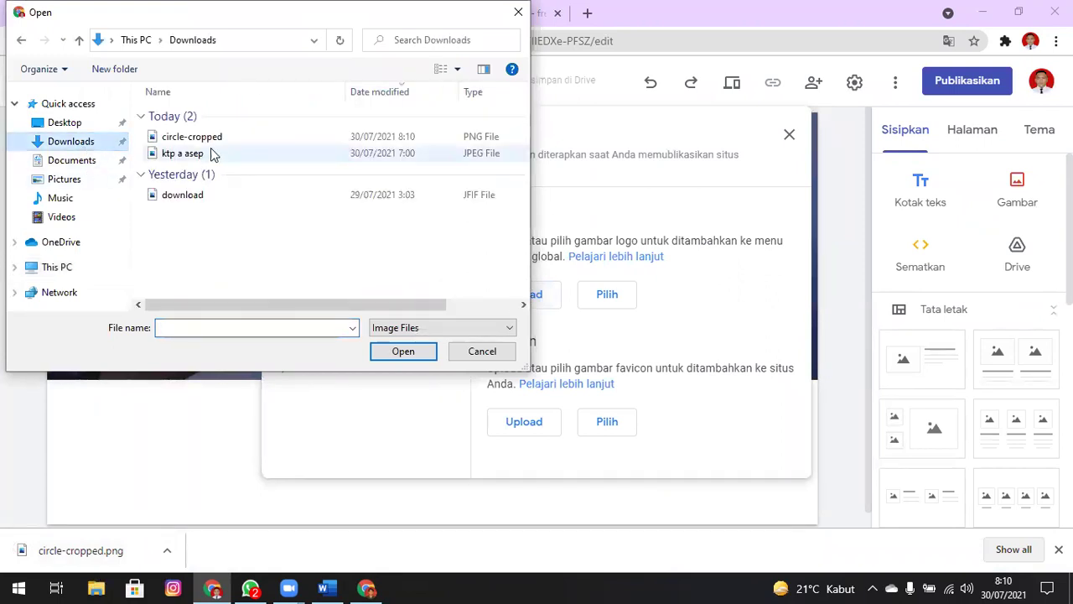
{"action": "left_click", "coordinate": [442, 71]}
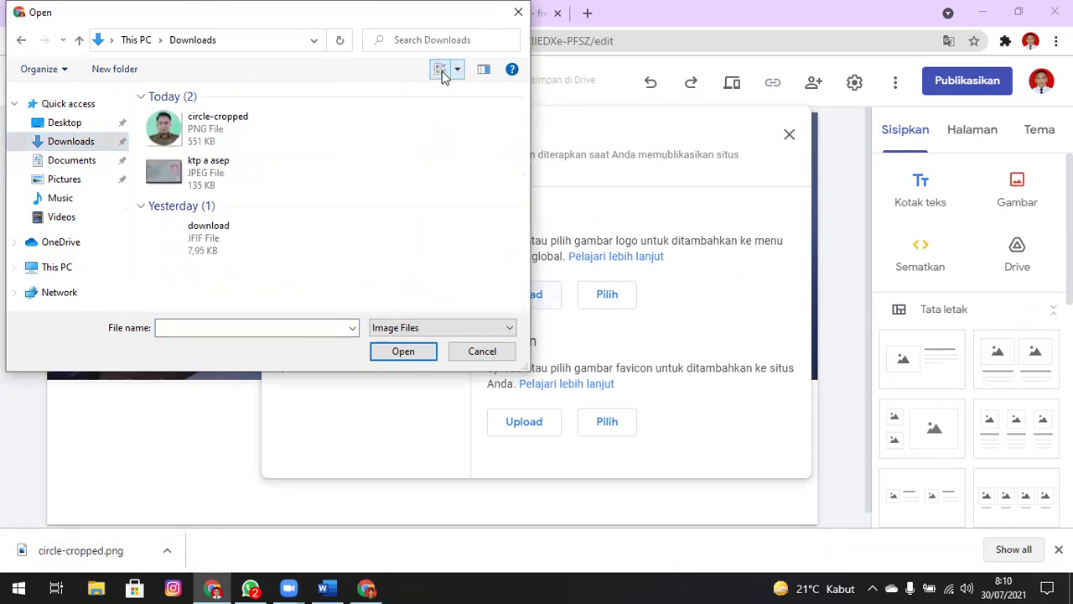
{"action": "left_click", "coordinate": [176, 131]}
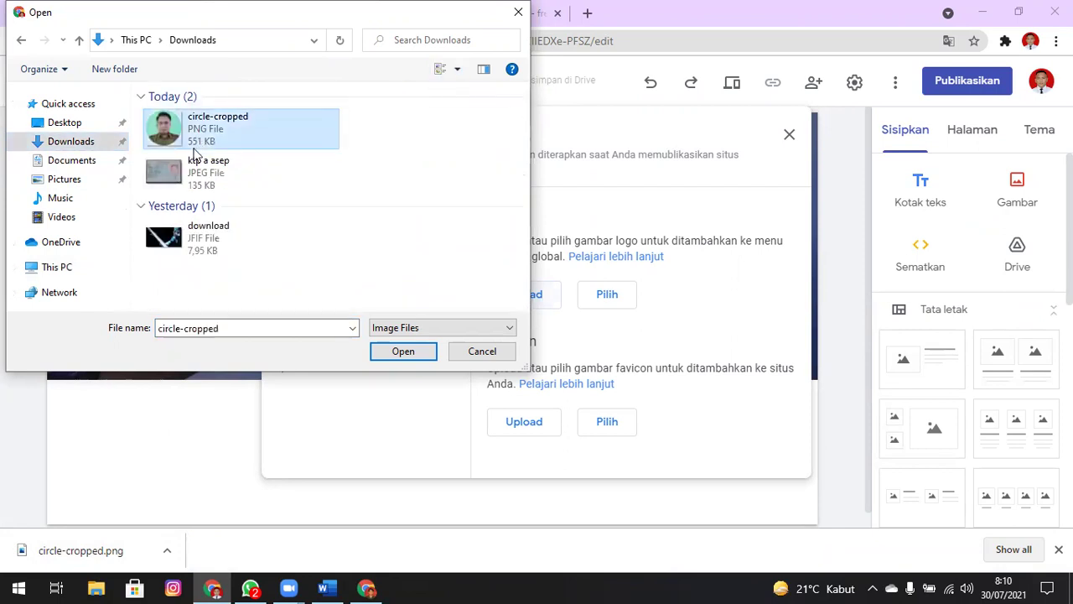
{"action": "left_click", "coordinate": [404, 353]}
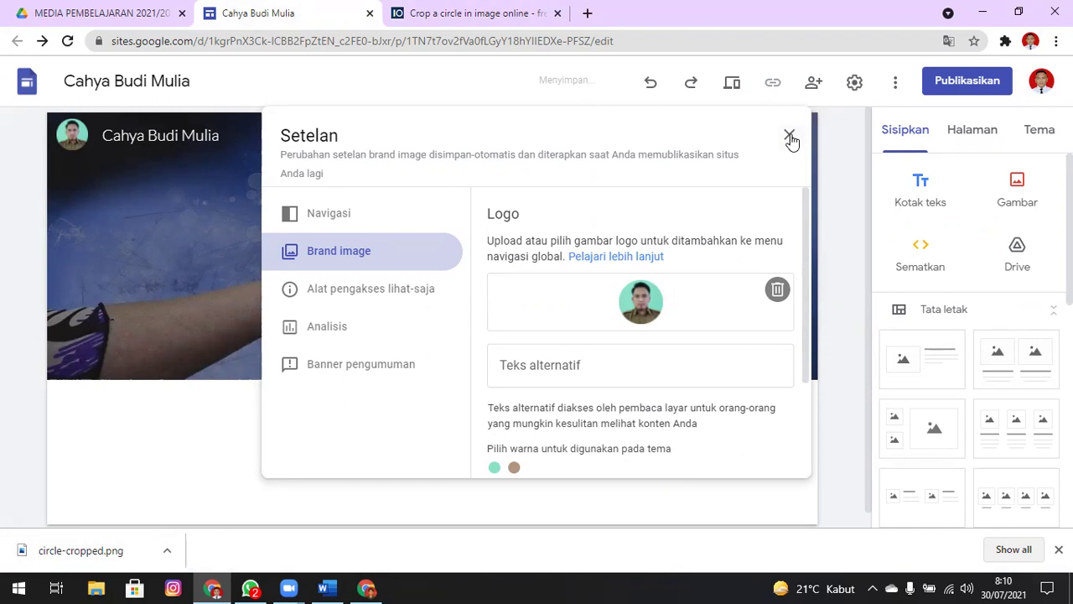
Upload circle-cropped from the Downloads folder as the favicon of the belajar.id site.
{"action": "left_click_drag", "start_coordinate": [805, 205], "coordinate": [800, 355]}
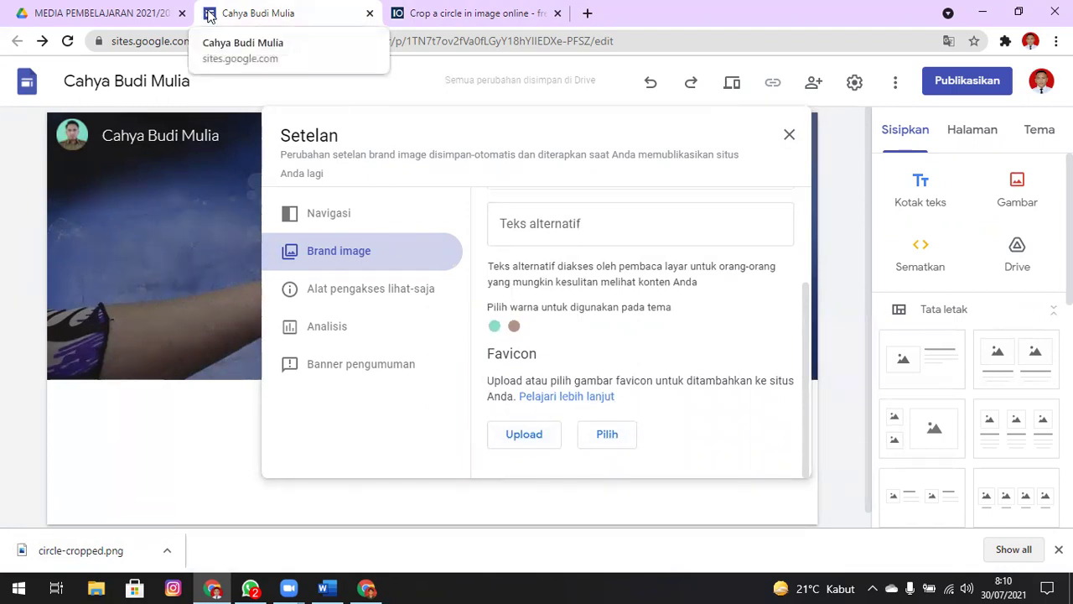
{"action": "left_click", "coordinate": [541, 444]}
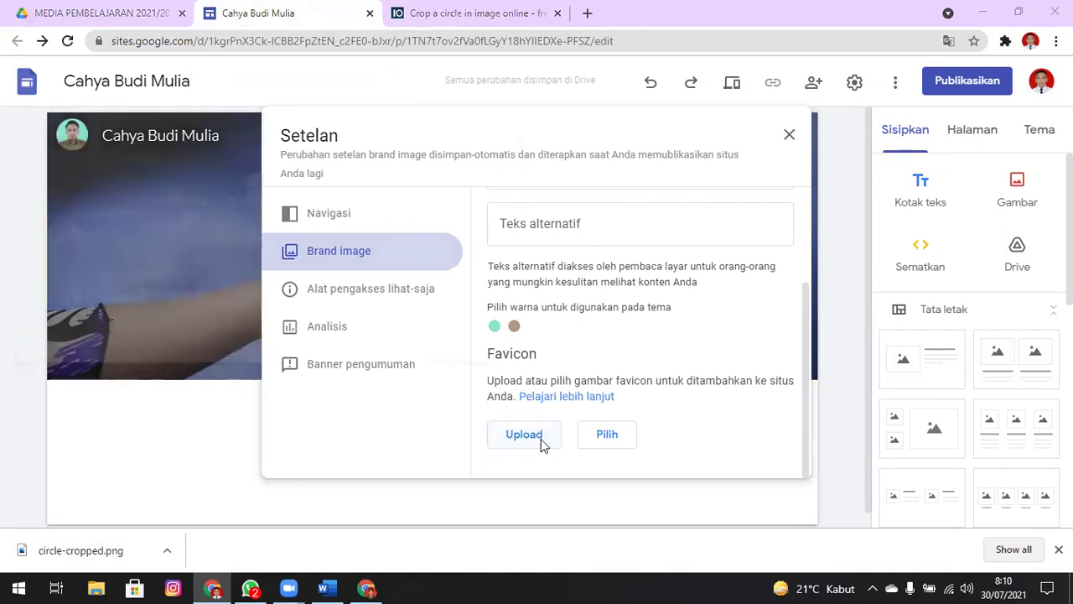
{"action": "left_click", "coordinate": [216, 116]}
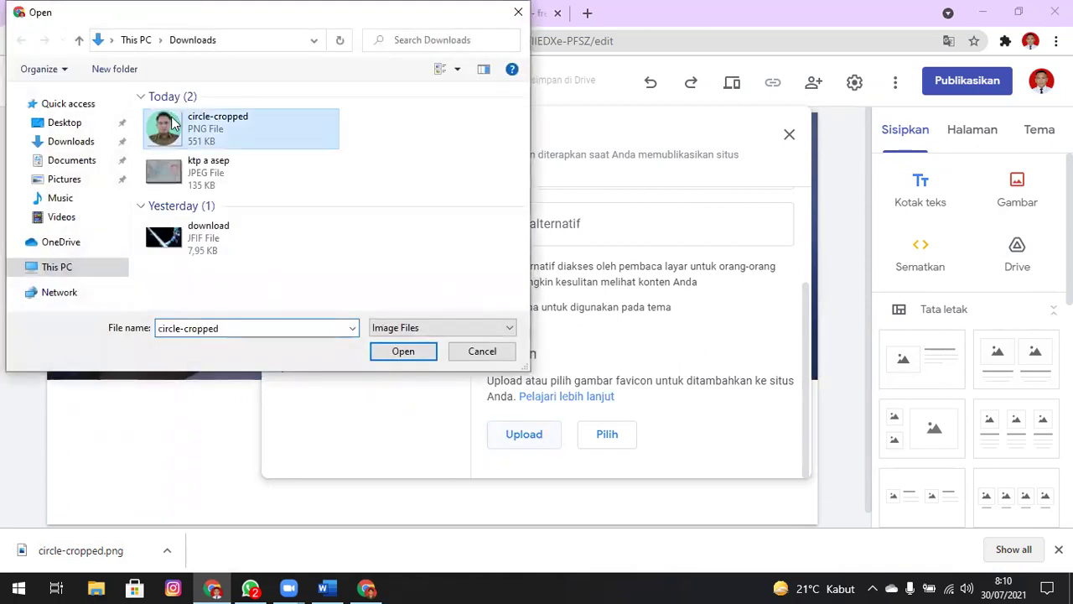
{"action": "left_click", "coordinate": [401, 351]}
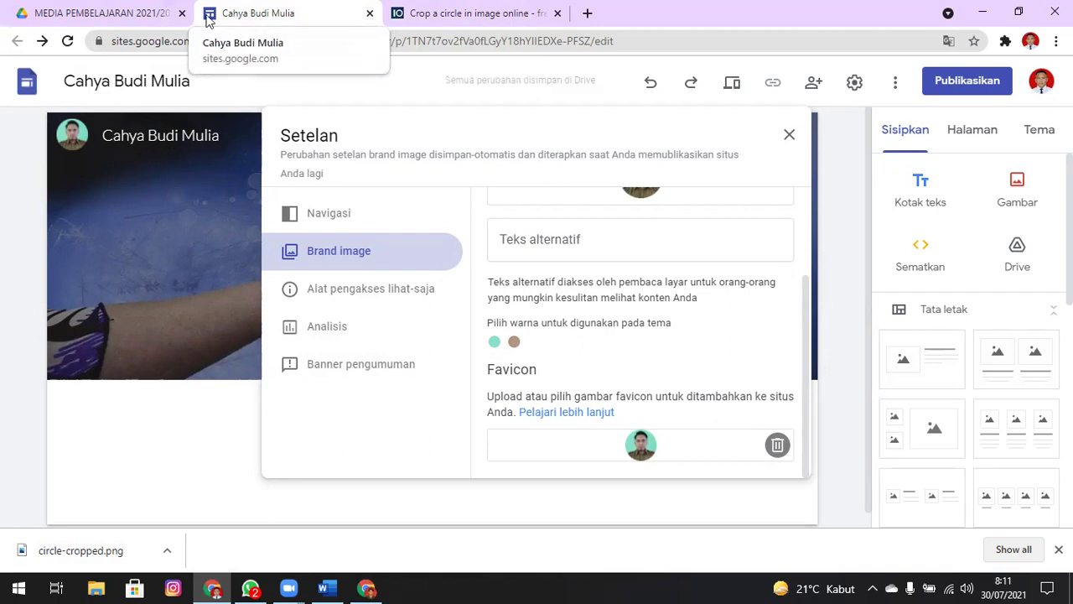
Close the brand image settings, preview the belajar.id site, and return to the editor.
{"action": "left_click", "coordinate": [789, 136]}
{"action": "left_click", "coordinate": [736, 88]}
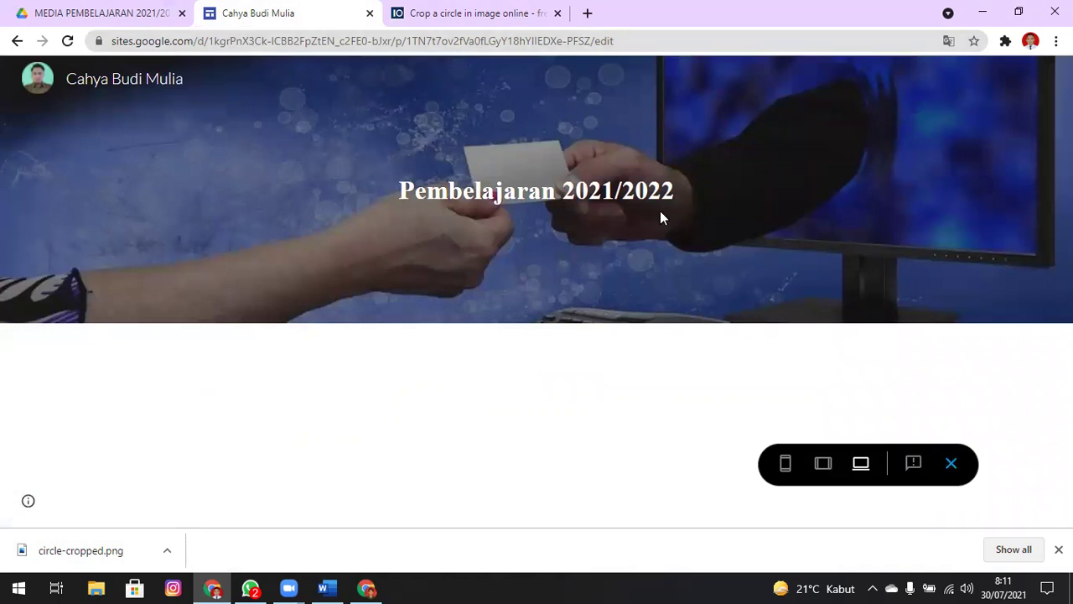
{"action": "left_click", "coordinate": [951, 464]}
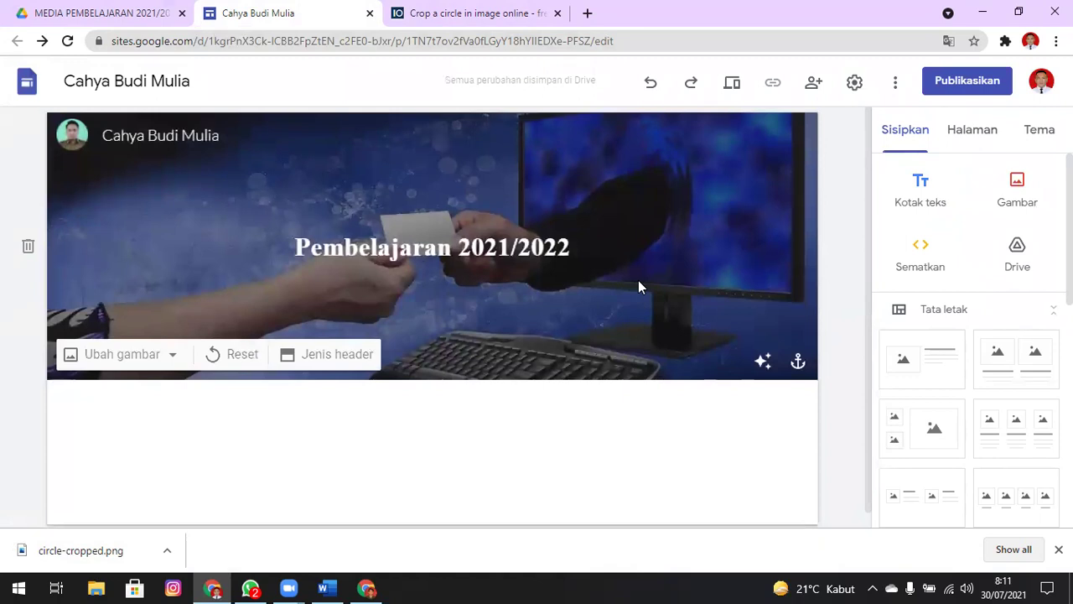
Switch to the English-language site and upload circle-cropped from the Downloads folder as its logo.
{"action": "key", "text": "alt+Tab"}
{"action": "key", "text": "alt+Tab"}
{"action": "key", "text": "Tab"}
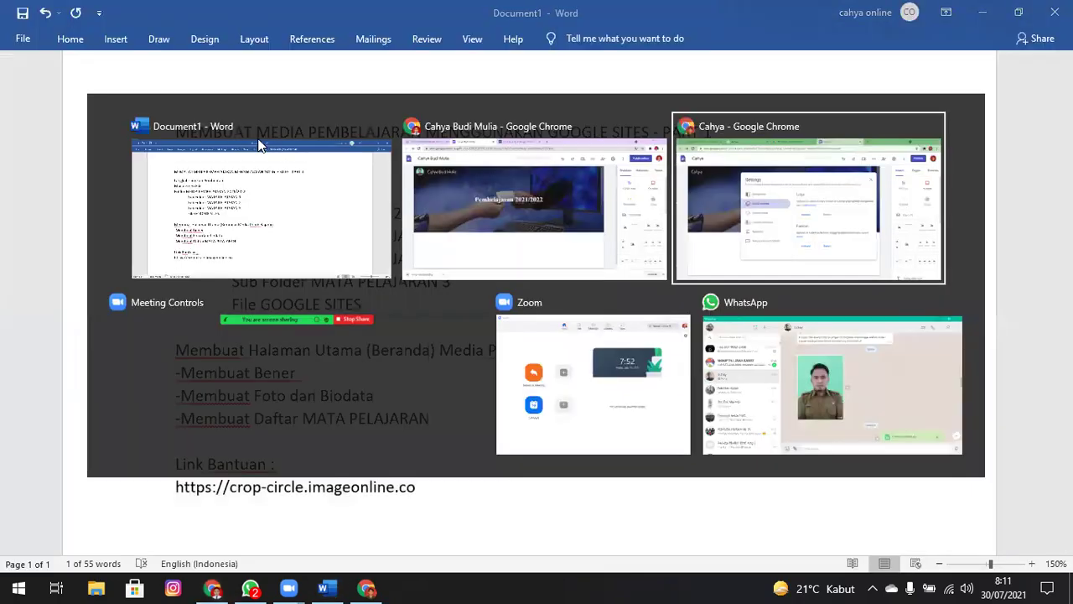
{"action": "left_click", "coordinate": [539, 305]}
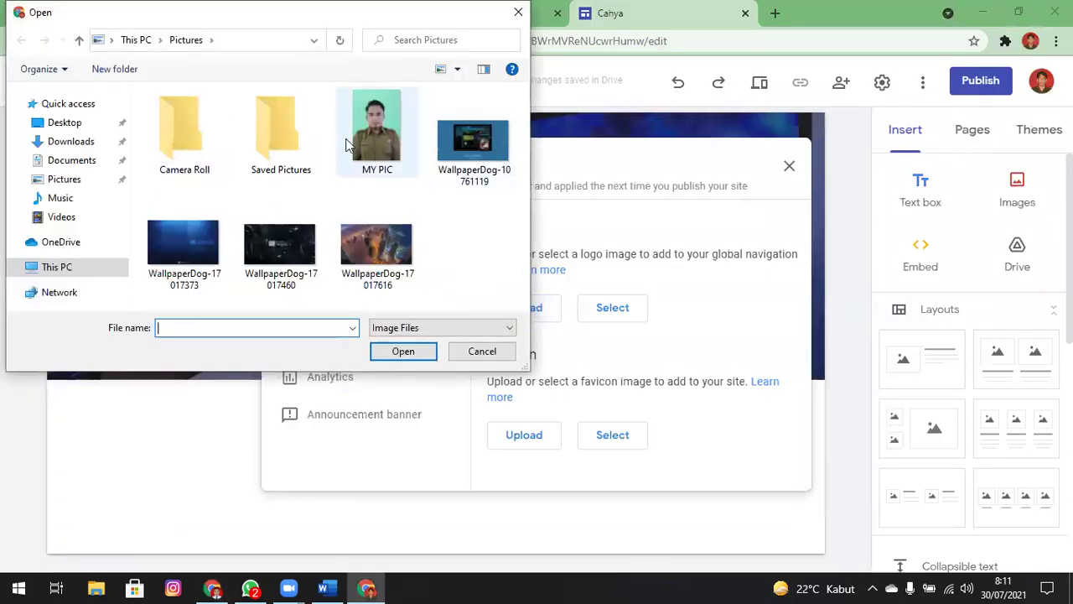
{"action": "left_click", "coordinate": [71, 141]}
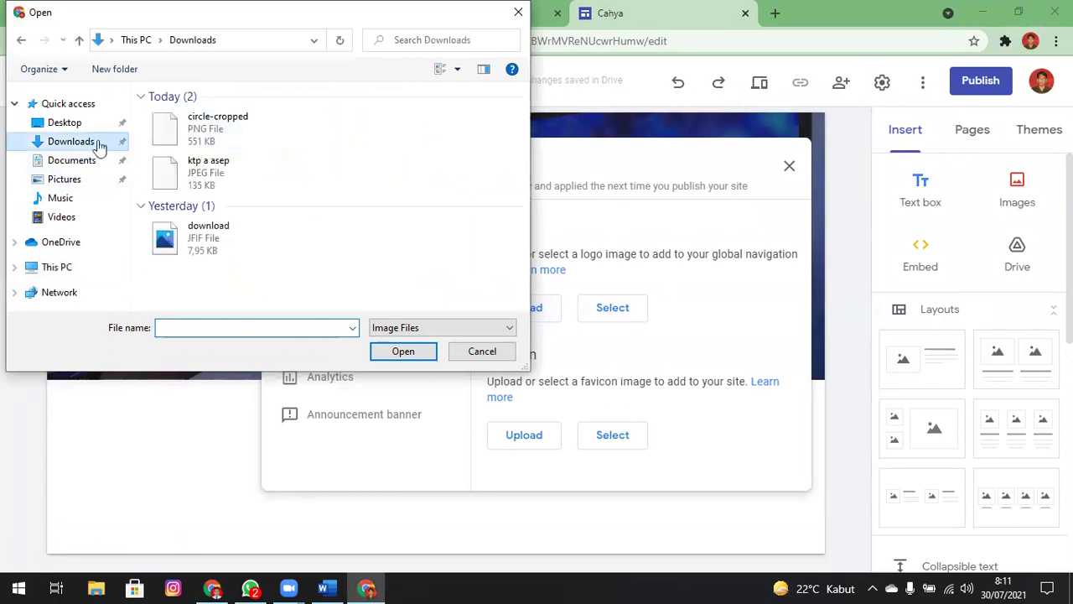
{"action": "left_click", "coordinate": [235, 128]}
{"action": "left_click", "coordinate": [411, 360]}
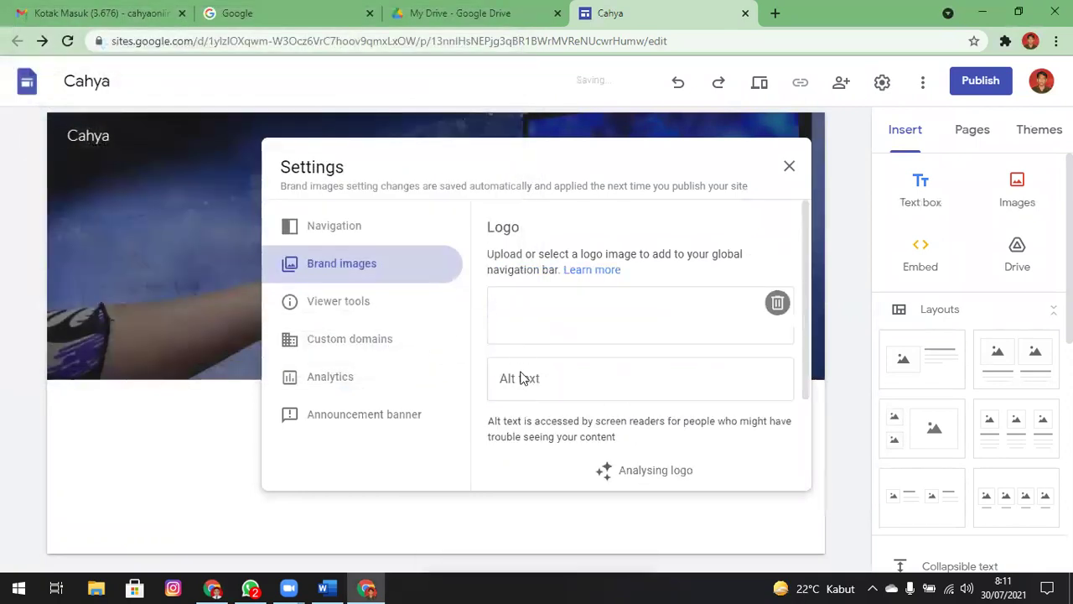
Upload circle-cropped as the favicon of the English-language site and close the settings.
{"action": "scroll", "coordinate": [587, 412], "scroll_direction": "down", "scroll_amount": 1}
{"action": "scroll", "coordinate": [587, 411], "scroll_direction": "up", "scroll_amount": 1}
{"action": "scroll", "coordinate": [527, 460], "scroll_direction": "down", "scroll_amount": 2}
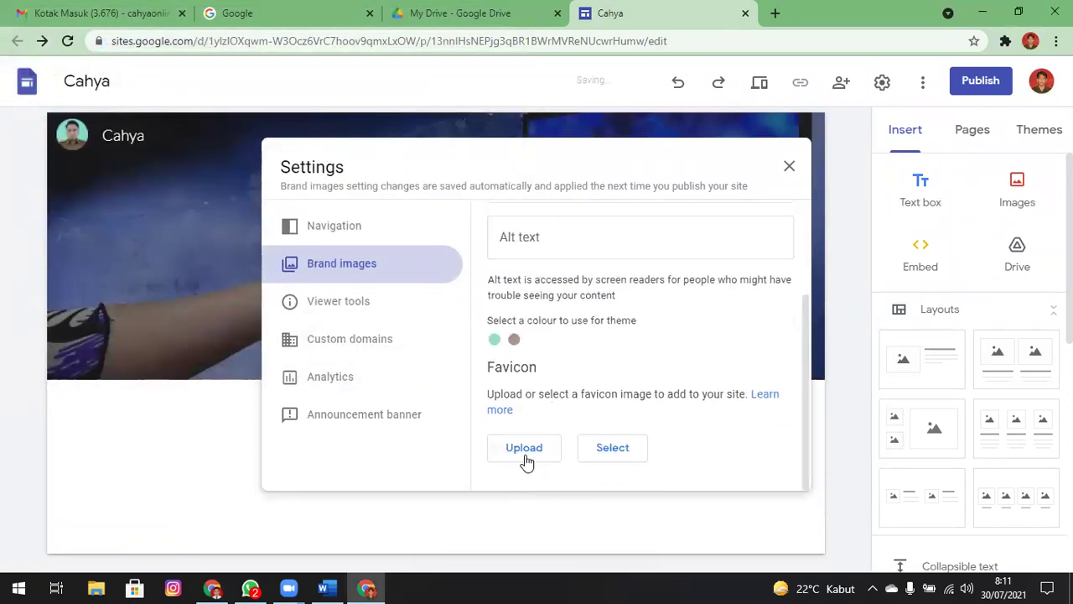
{"action": "left_click", "coordinate": [536, 456]}
{"action": "double_click", "coordinate": [220, 123]}
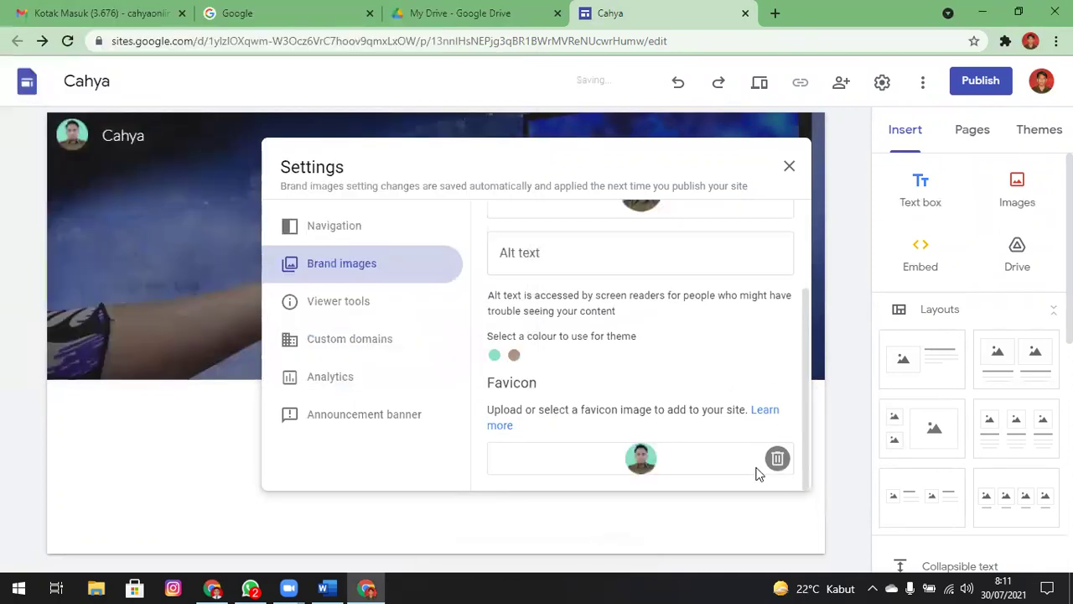
{"action": "left_click", "coordinate": [790, 168]}
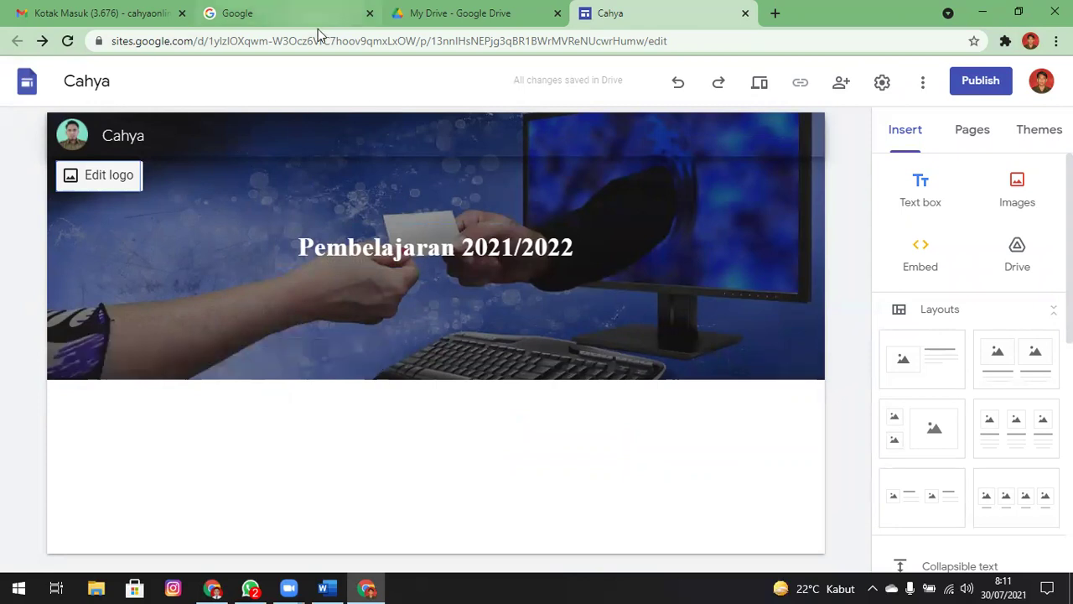
Switch to the belajar.id site and add a text box below the header with bold, centred text.
{"action": "key", "text": "alt+Tab"}
{"action": "key", "text": "alt+Tab"}
{"action": "key", "text": "alt+Tab"}
{"action": "key", "text": "alt+Tab"}
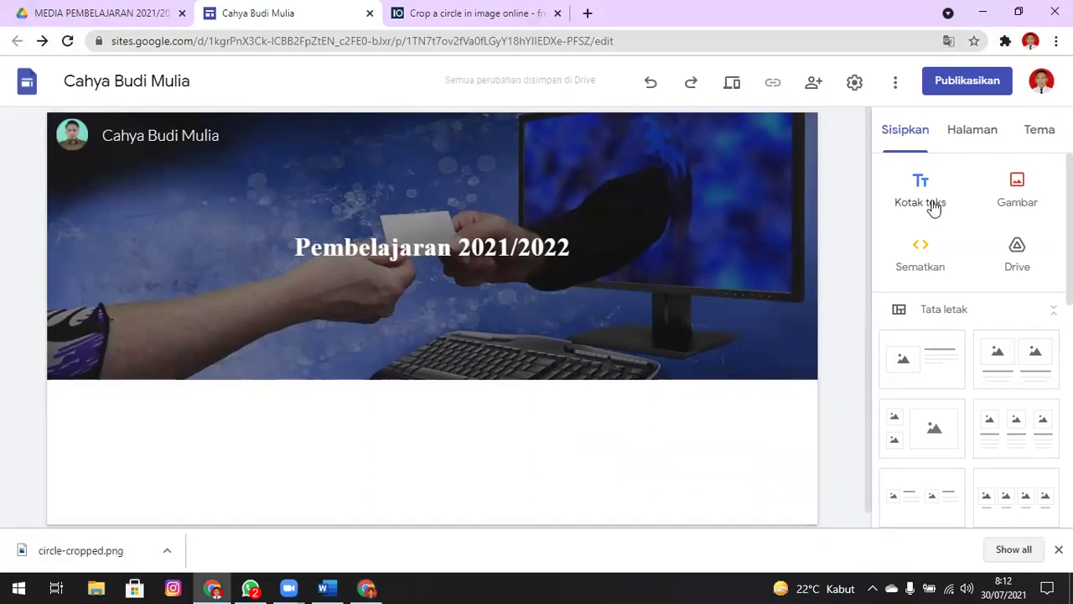
{"action": "left_click", "coordinate": [927, 193]}
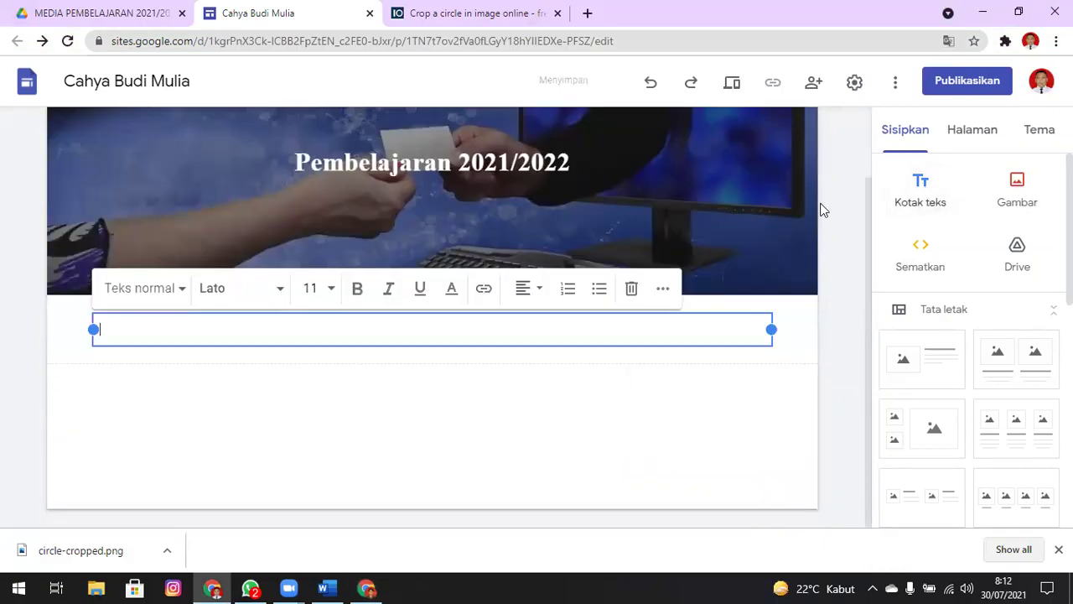
{"action": "left_click", "coordinate": [357, 291]}
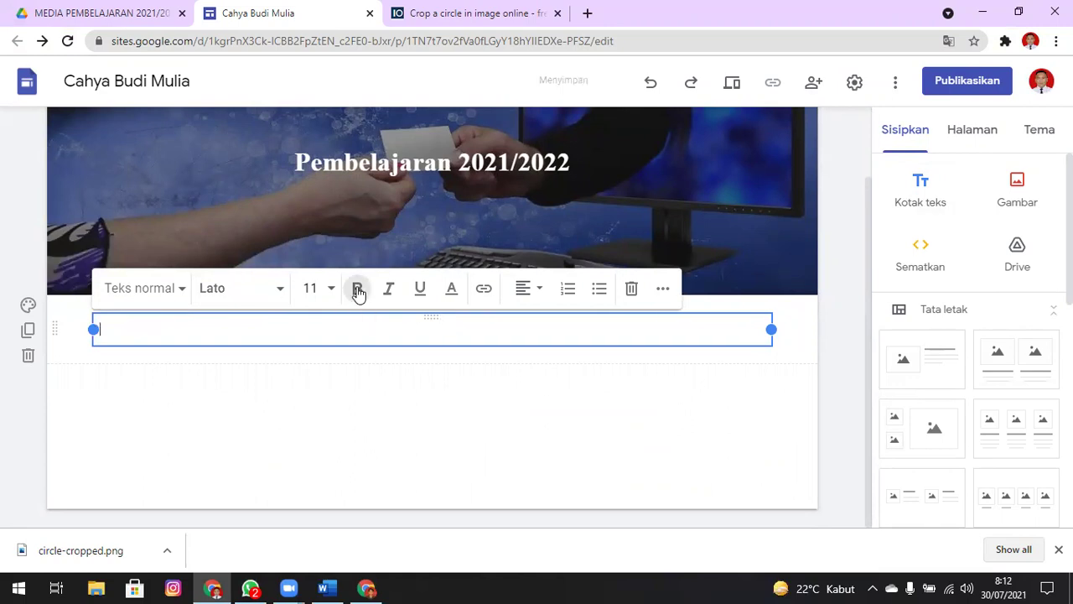
{"action": "left_click", "coordinate": [525, 289]}
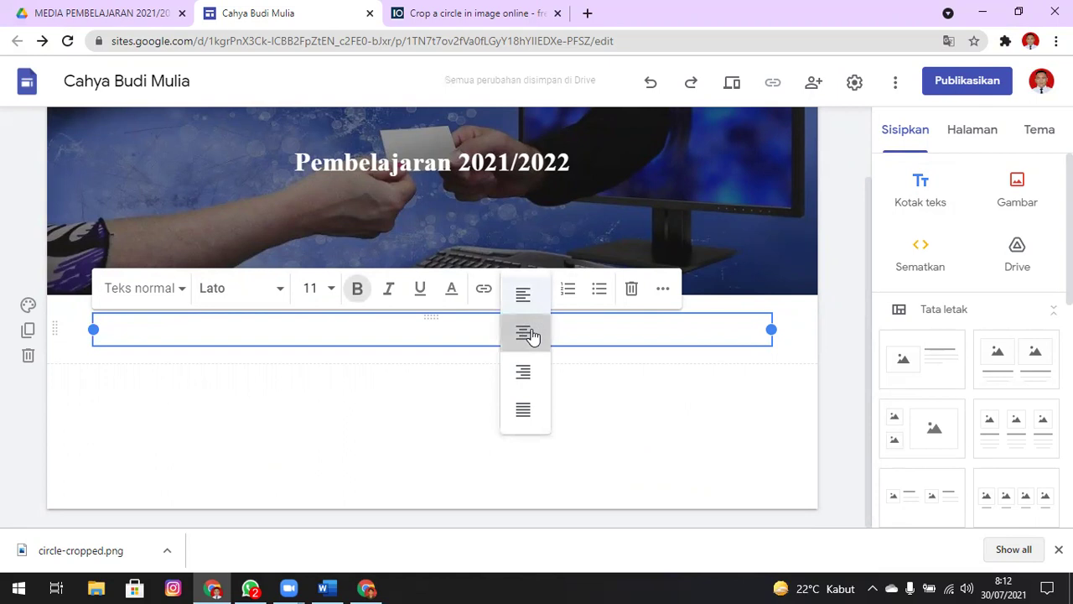
{"action": "left_click", "coordinate": [528, 334]}
Set the new text box's font to Times New Roman at size 14.
{"action": "left_click", "coordinate": [276, 291]}
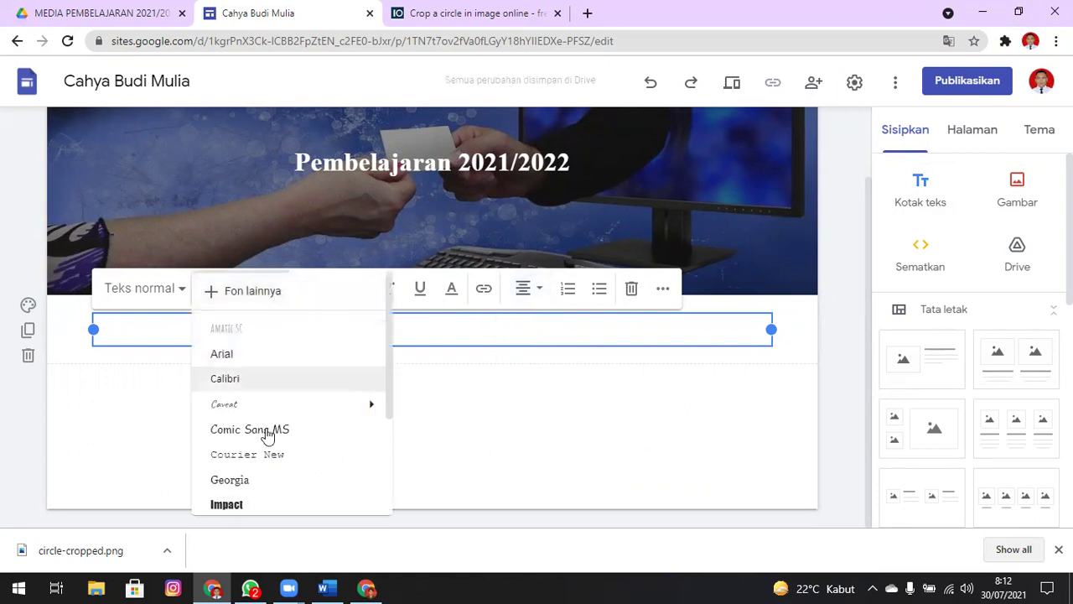
{"action": "mouse_move", "coordinate": [369, 403]}
{"action": "left_click_drag", "start_coordinate": [390, 415], "coordinate": [379, 509]}
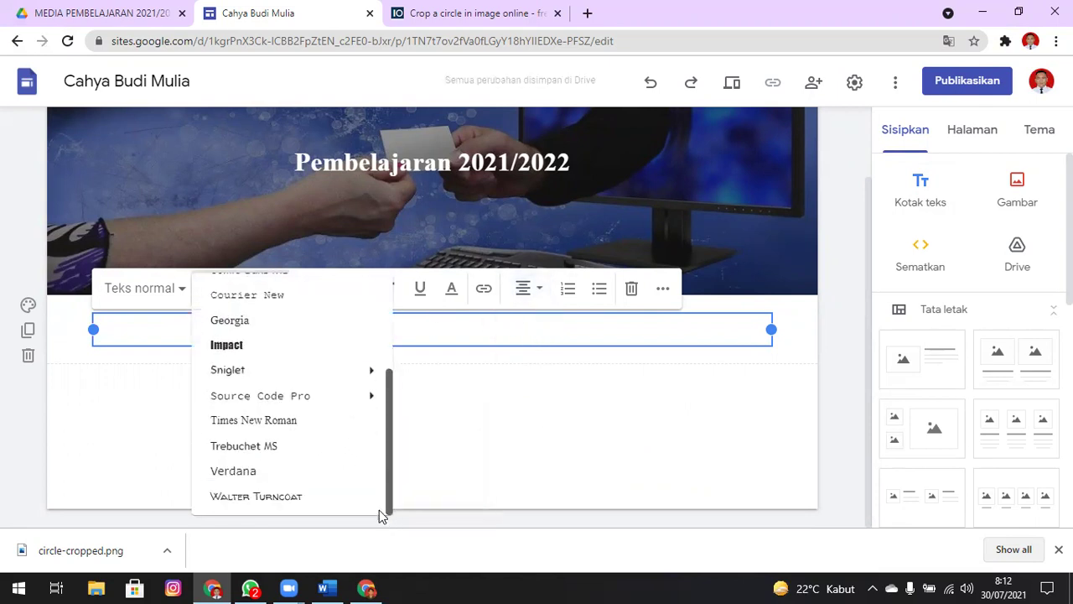
{"action": "left_click", "coordinate": [254, 419]}
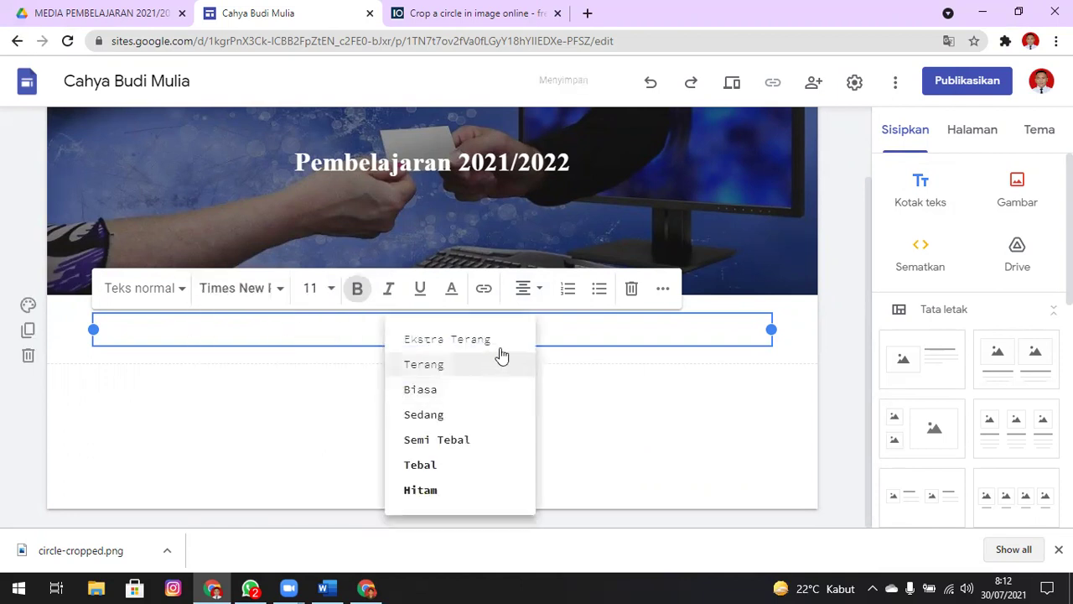
{"action": "left_click", "coordinate": [328, 290]}
{"action": "left_click", "coordinate": [315, 519]}
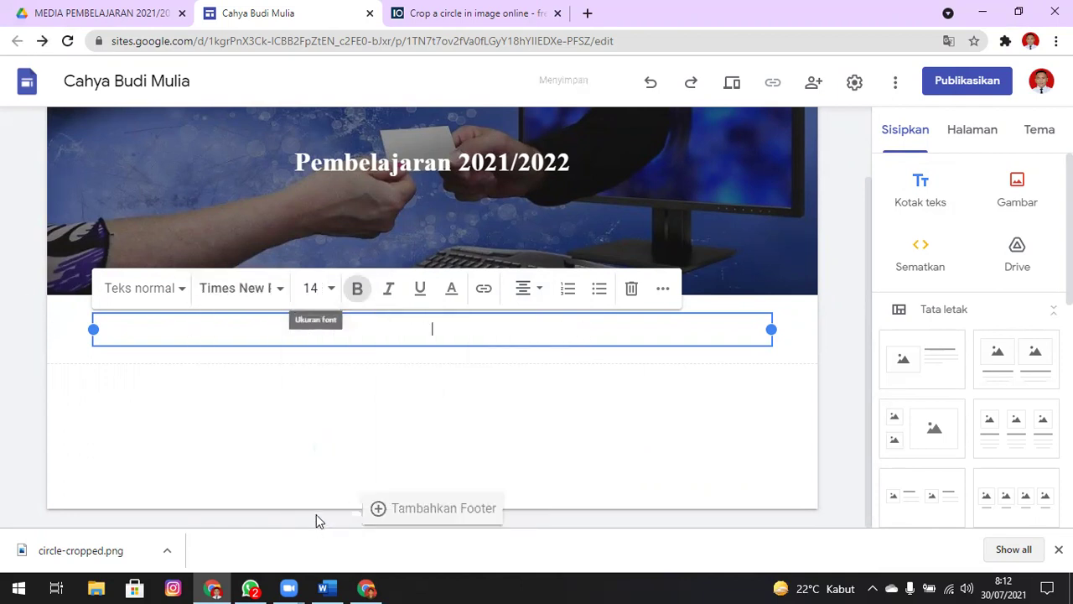
Enter the heading BIODATA GURU in the text box.
{"action": "type", "text": "b"}
{"action": "key", "text": "BackSpace"}
{"action": "type", "text": "BIODATA GURU"}
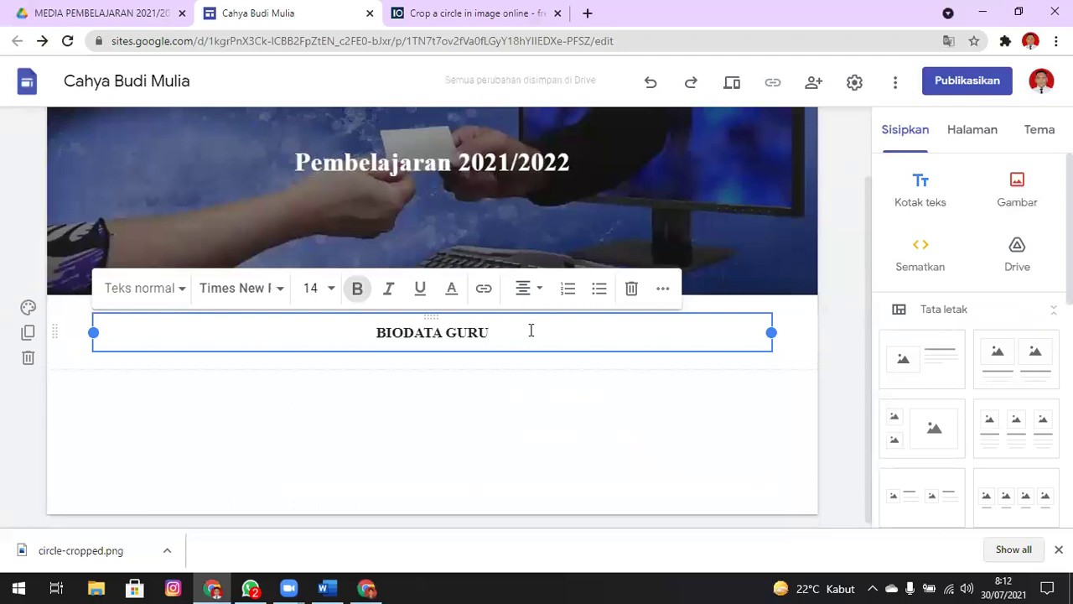
Copy the formatted BIODATA GURU heading into a new text box below the header of the English-language site.
{"action": "key", "text": "ctrl+a"}
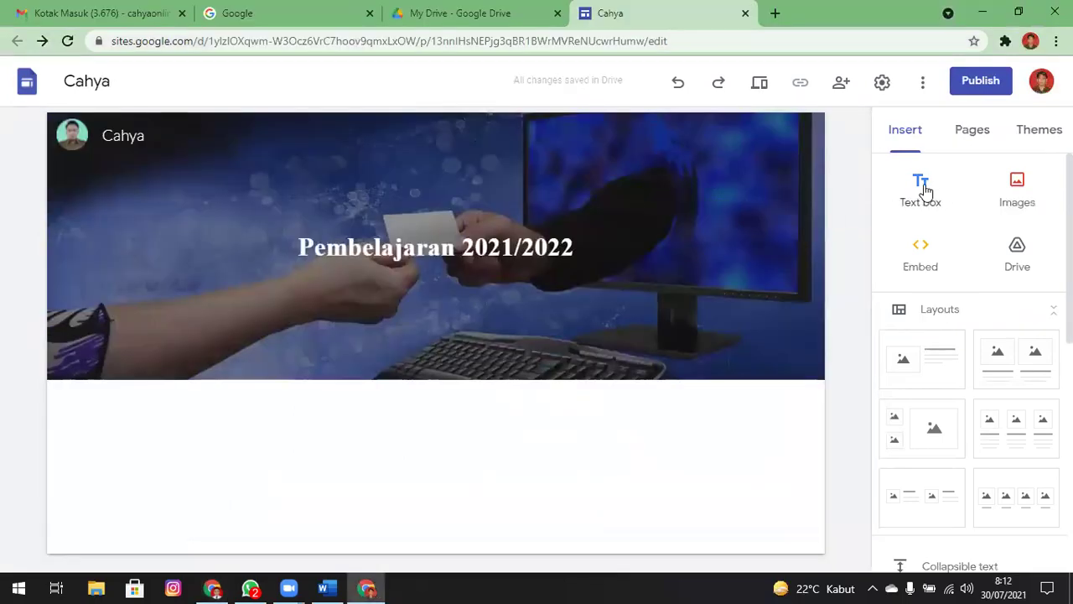
{"action": "left_click", "coordinate": [922, 190]}
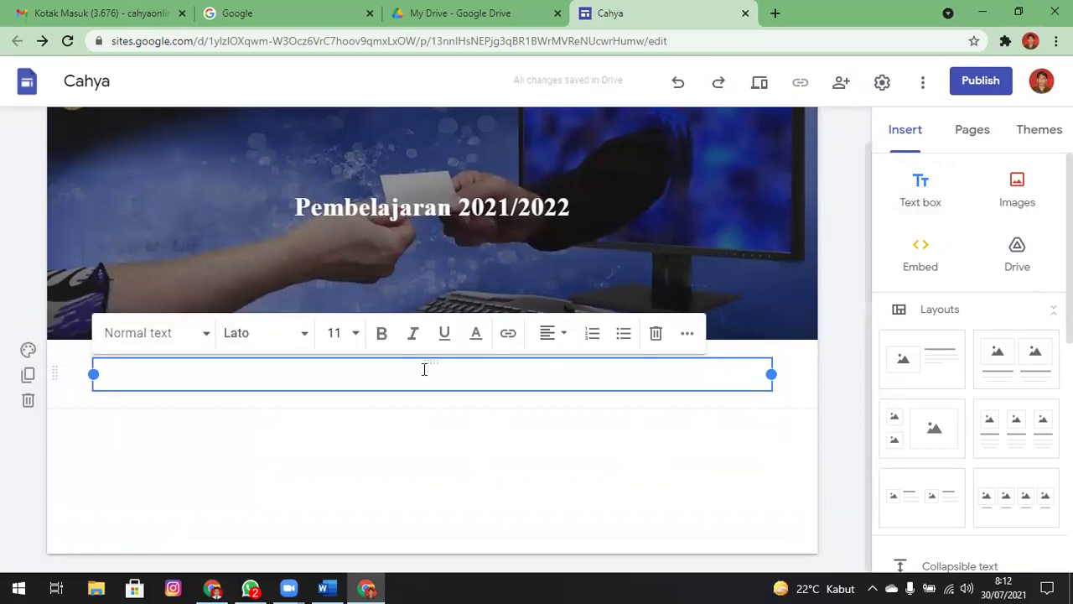
{"action": "type", "text": "BIODATA GURU"}
{"action": "key", "text": "BackSpace"}
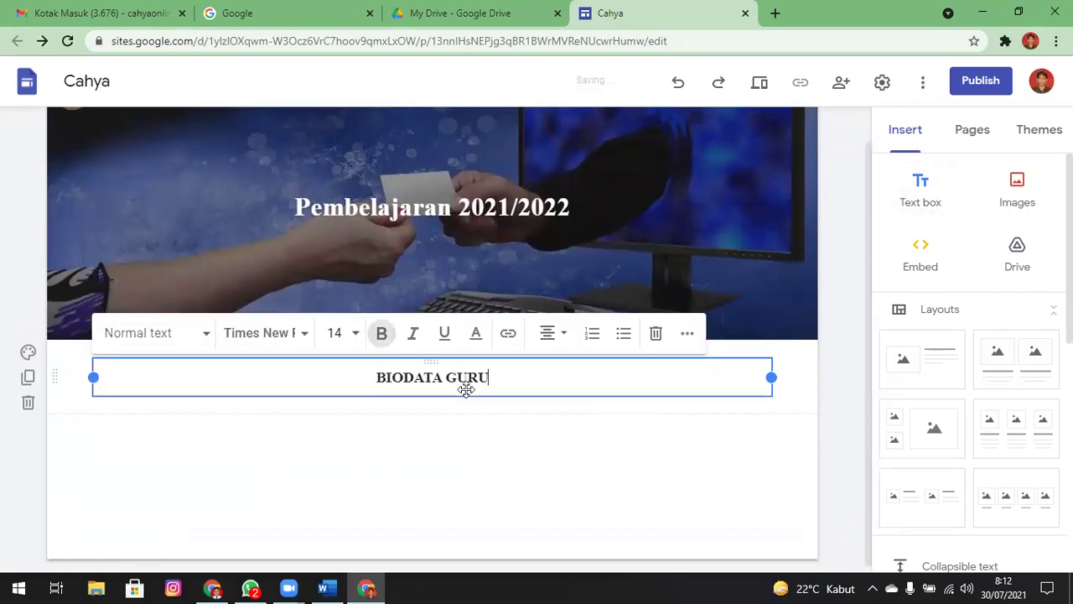
{"action": "left_click", "coordinate": [774, 432]}
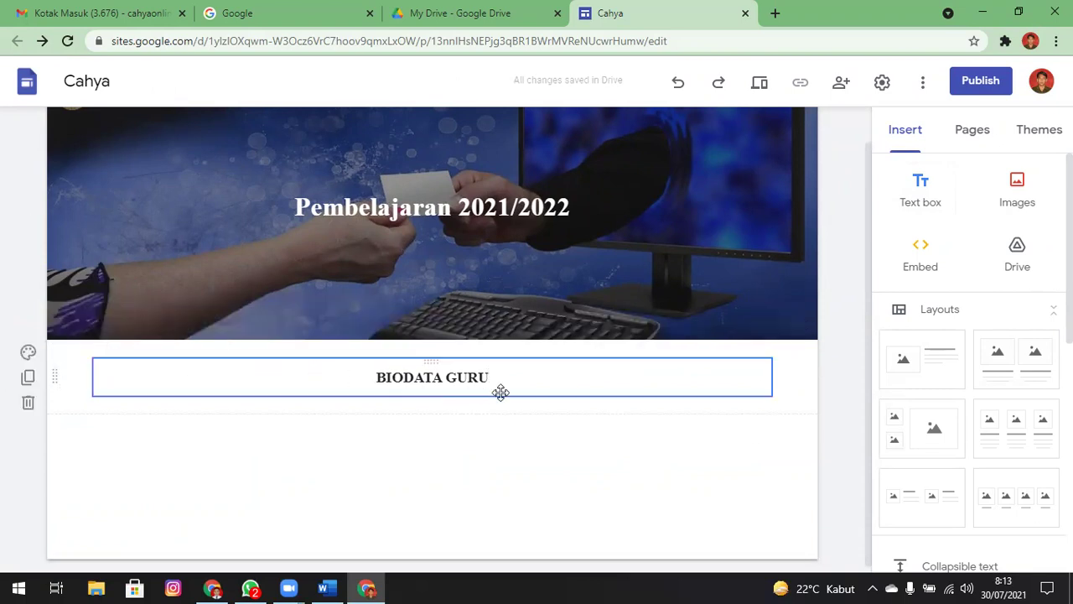
{"action": "scroll", "coordinate": [600, 382], "scroll_direction": "down", "scroll_amount": 1}
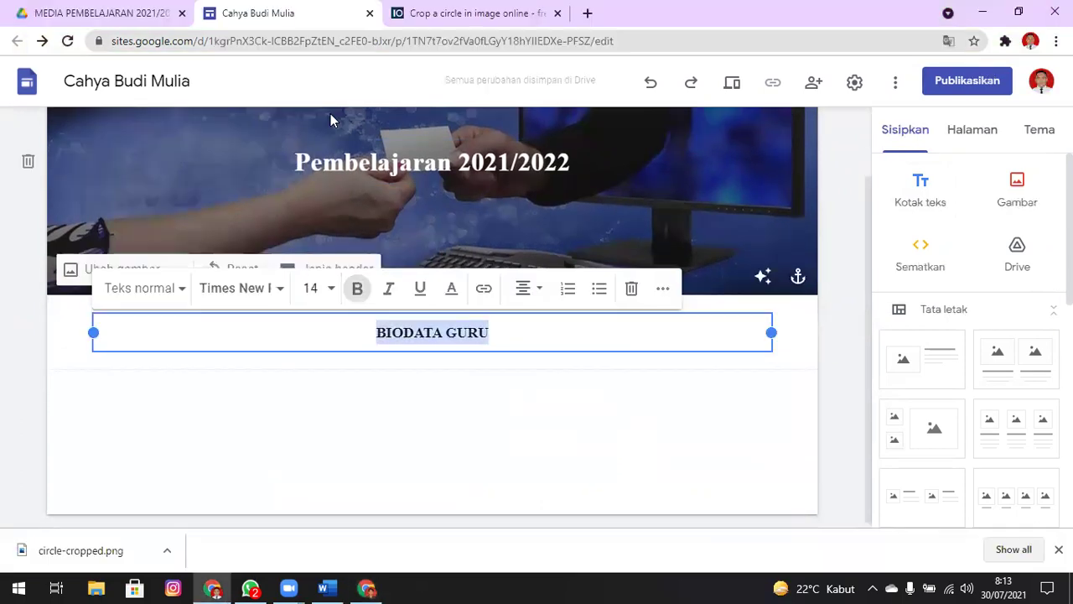
Duplicate the BIODATA GURU section on the belajar.id site and delete the duplicate.
{"action": "left_click", "coordinate": [11, 342]}
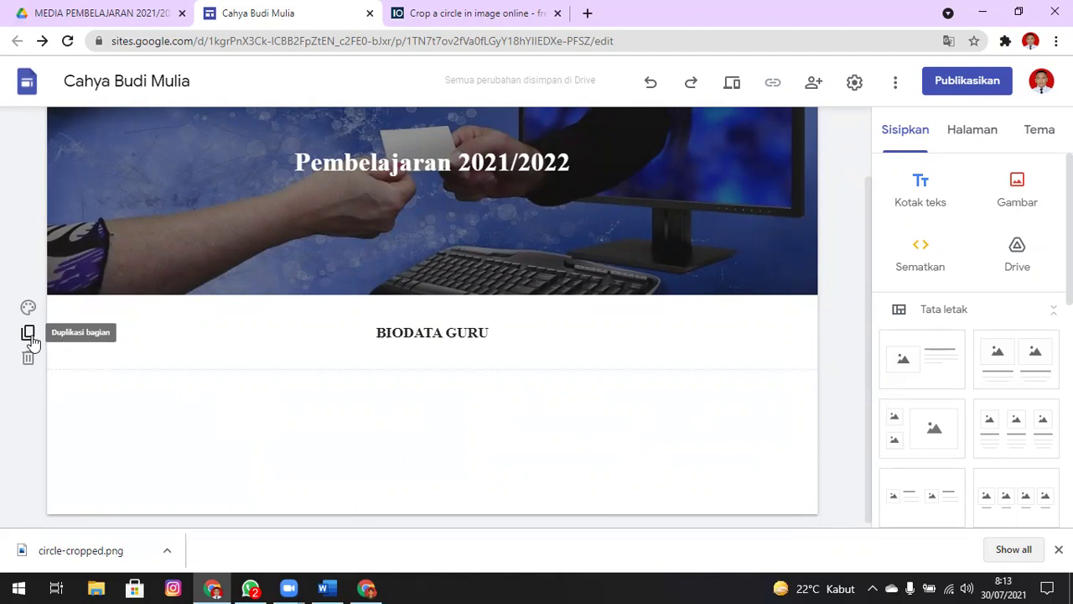
{"action": "left_click", "coordinate": [28, 333]}
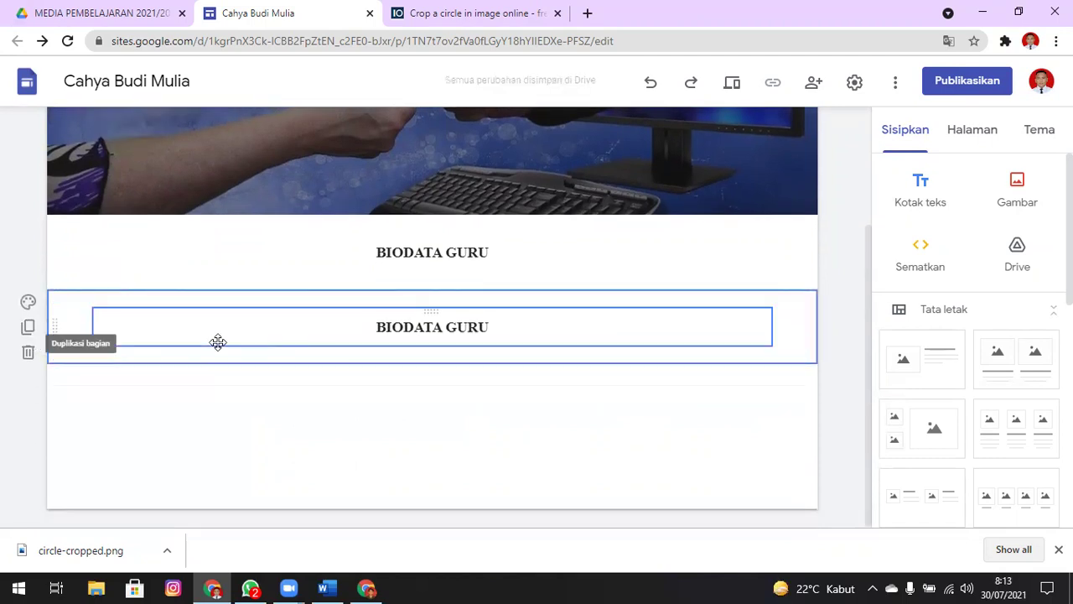
{"action": "left_click", "coordinate": [28, 354]}
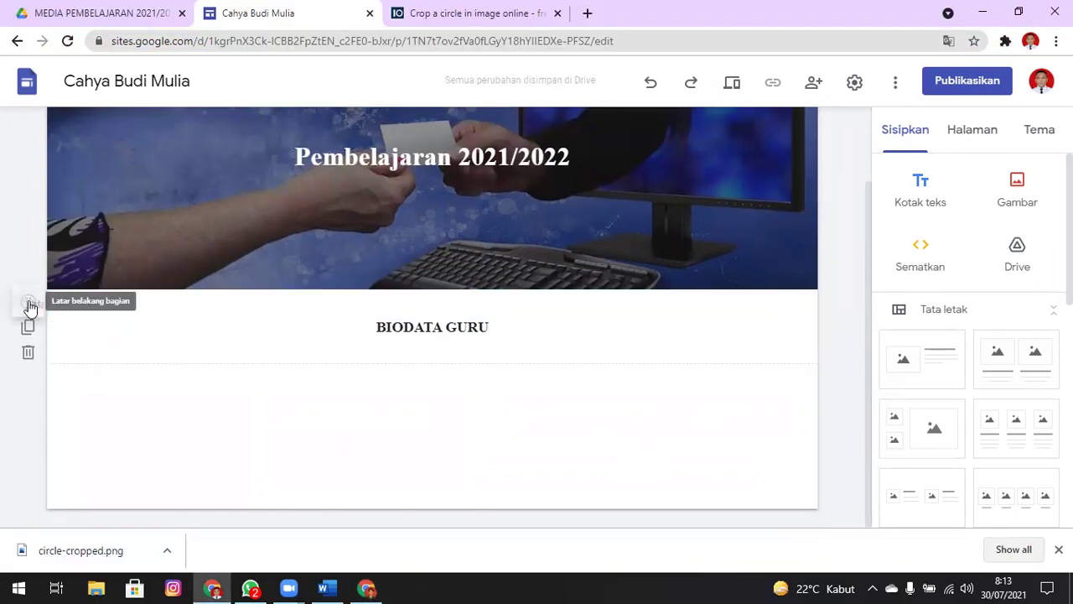
Try the Penekanan 1 and Penekanan 2 background styles on the BIODATA GURU section.
{"action": "left_click", "coordinate": [27, 304]}
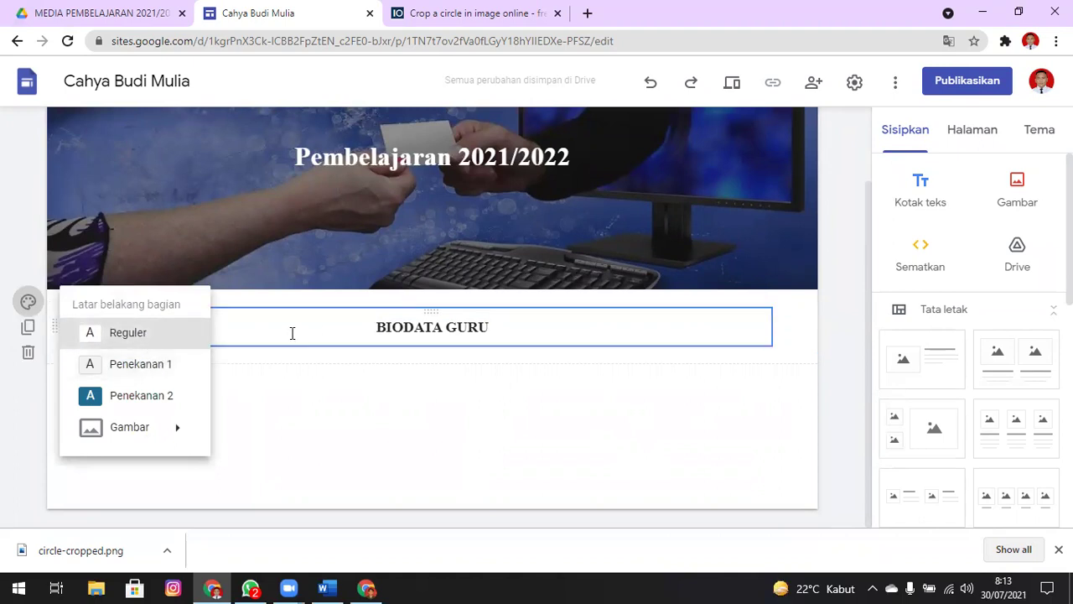
{"action": "left_click", "coordinate": [154, 366]}
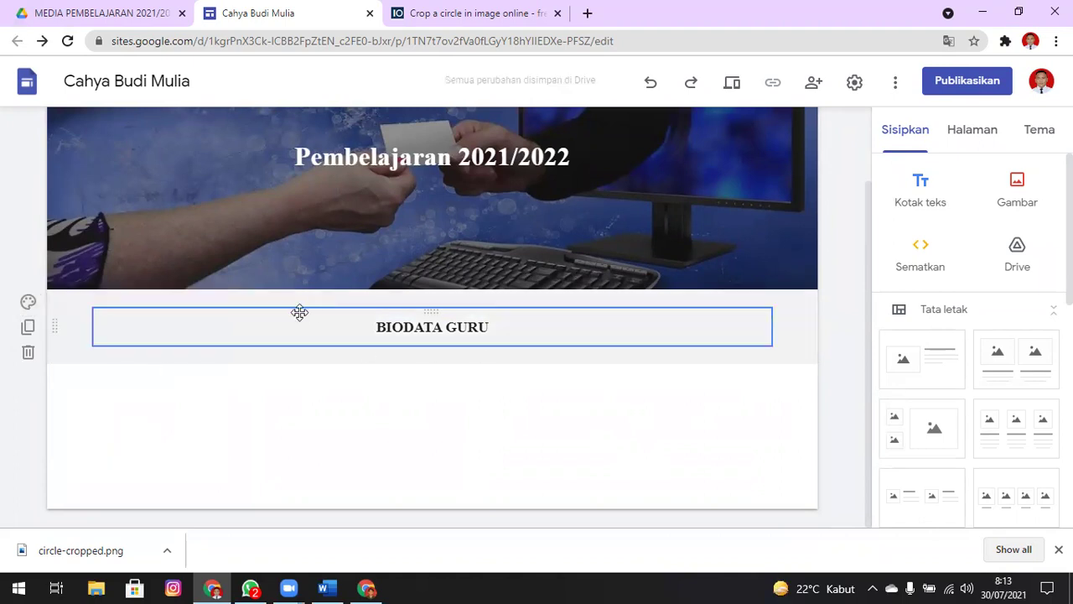
{"action": "left_click", "coordinate": [28, 302]}
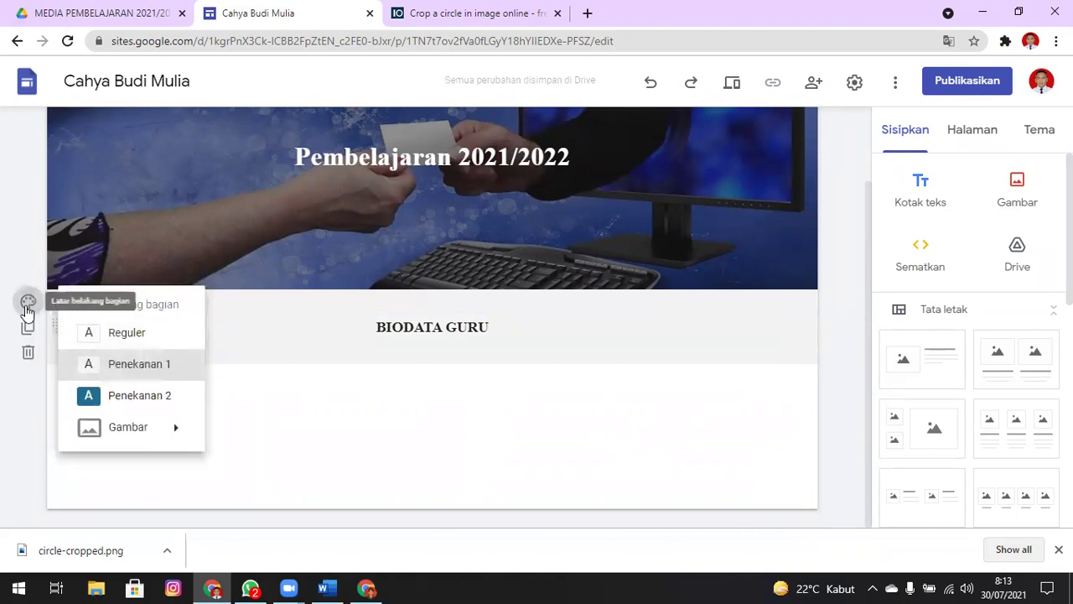
{"action": "left_click", "coordinate": [153, 403]}
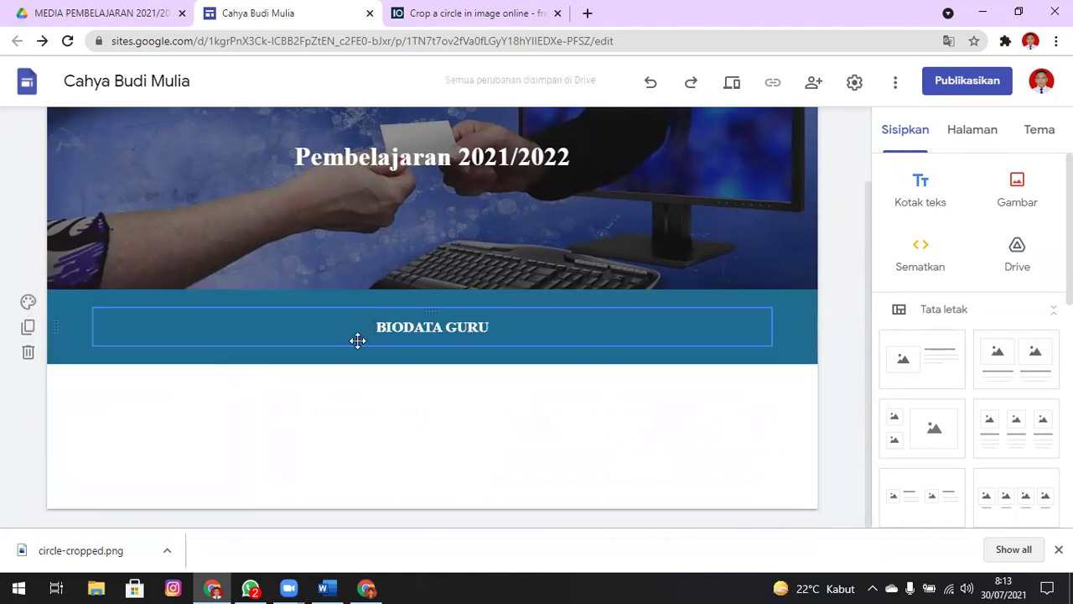
Search Google images for UNGU and apply the dark purple gradient image as the BIODATA GURU section's background.
{"action": "left_click", "coordinate": [28, 302]}
{"action": "mouse_move", "coordinate": [140, 436]}
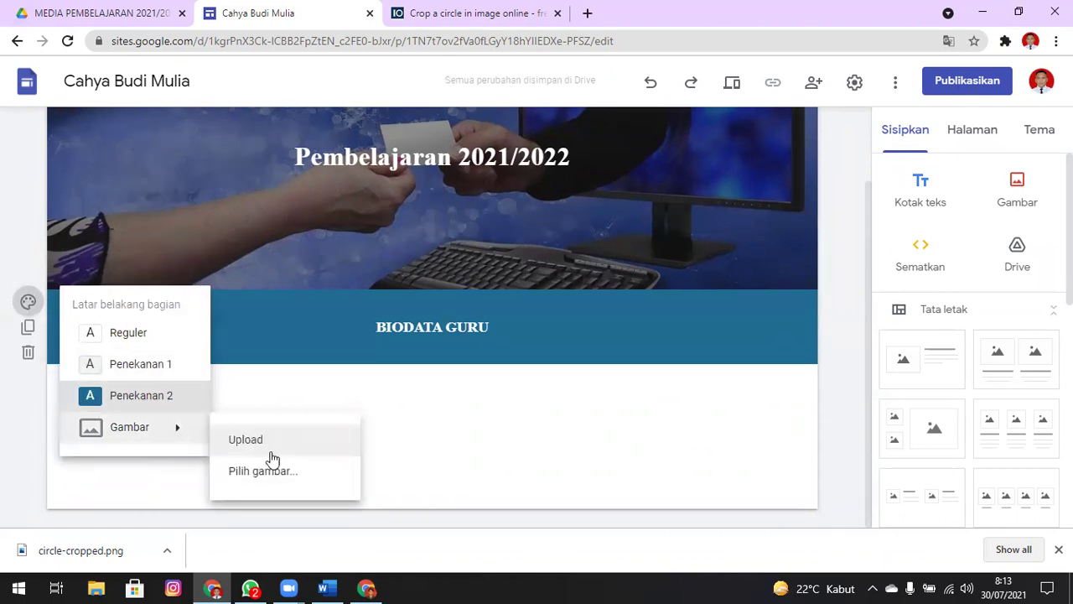
{"action": "left_click", "coordinate": [271, 473]}
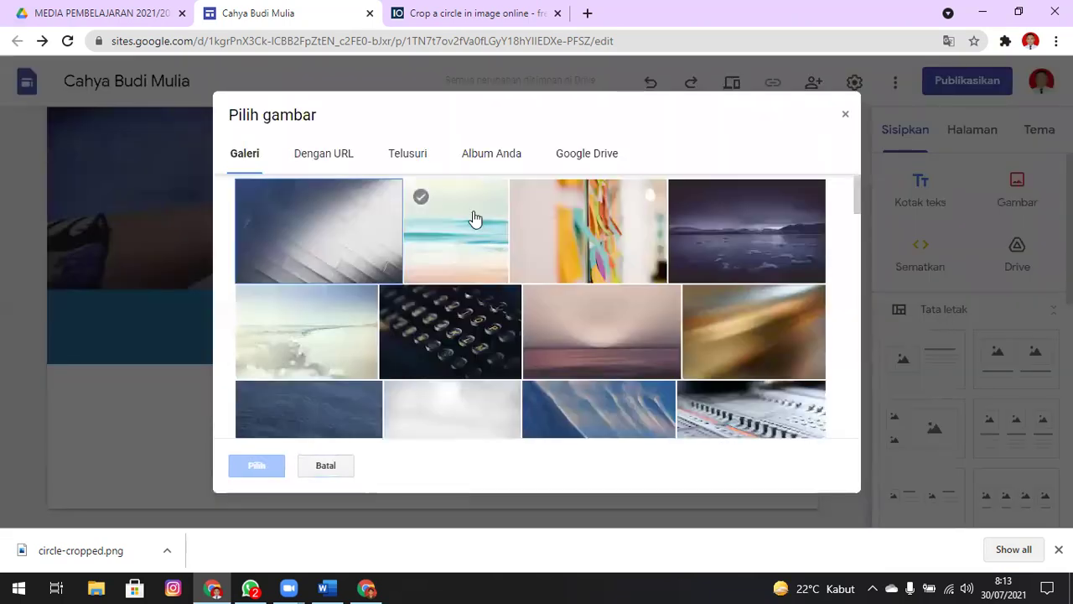
{"action": "left_click", "coordinate": [410, 154]}
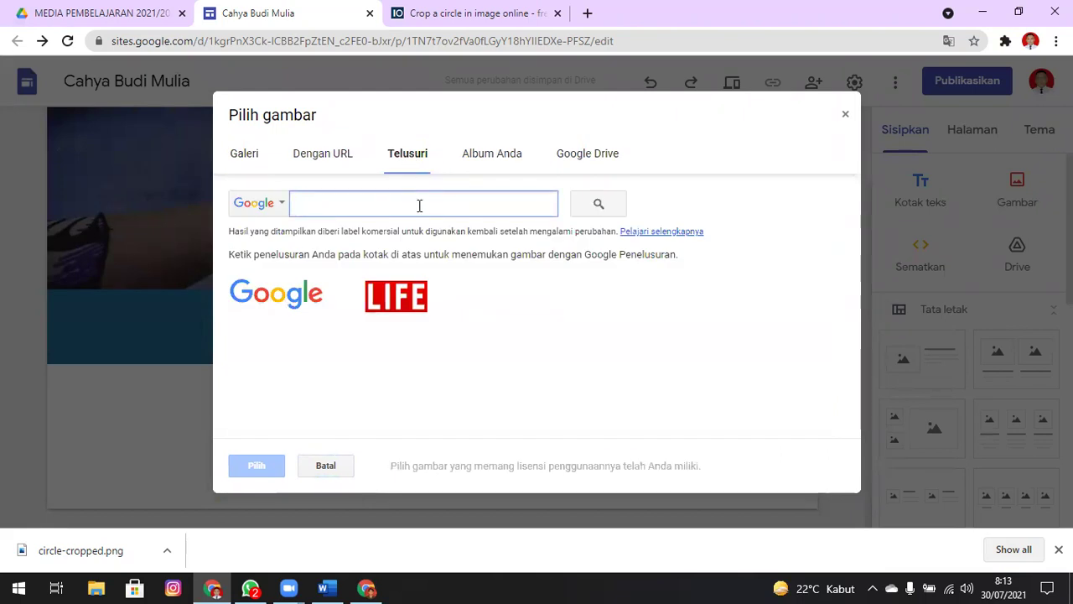
{"action": "type", "text": "UNGU"}
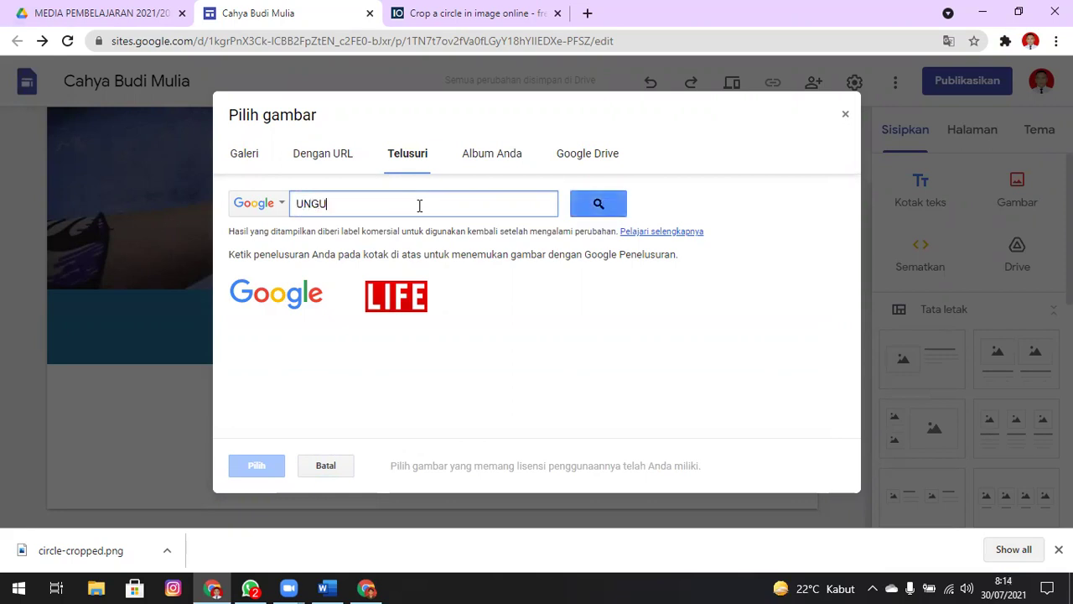
{"action": "left_click", "coordinate": [595, 216]}
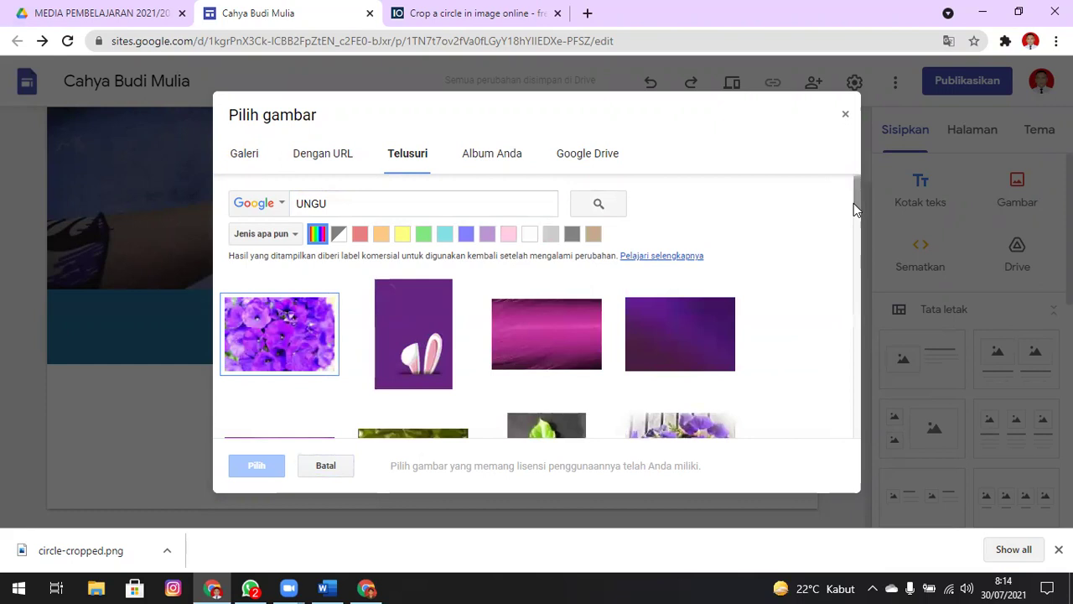
{"action": "mouse_move", "coordinate": [857, 190]}
{"action": "left_mouse_down"}
{"action": "mouse_move", "coordinate": [859, 203]}
{"action": "mouse_move", "coordinate": [860, 193]}
{"action": "left_mouse_up"}
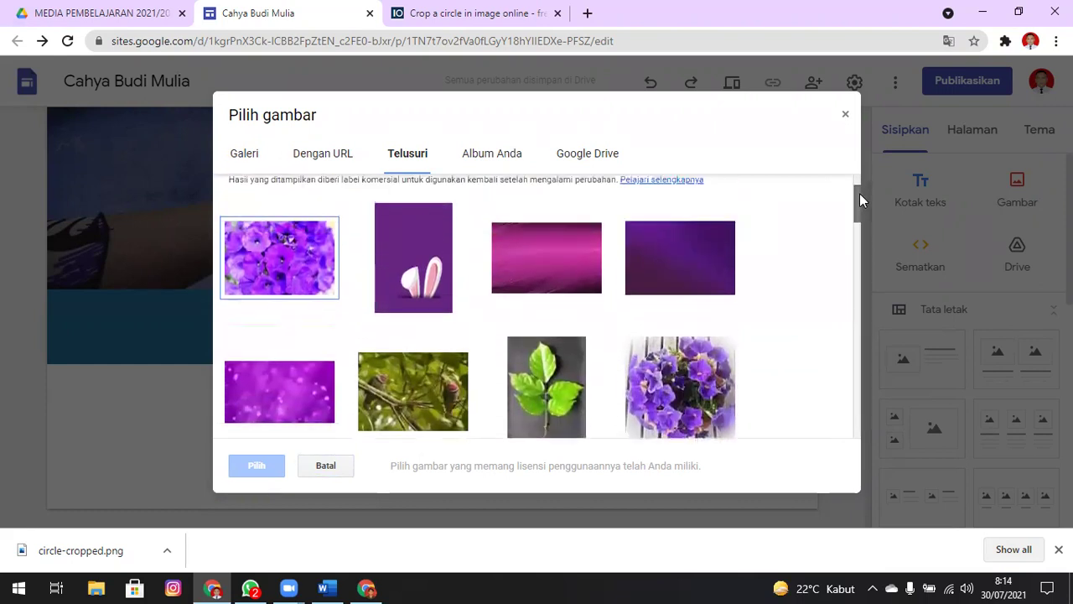
{"action": "left_click", "coordinate": [700, 254]}
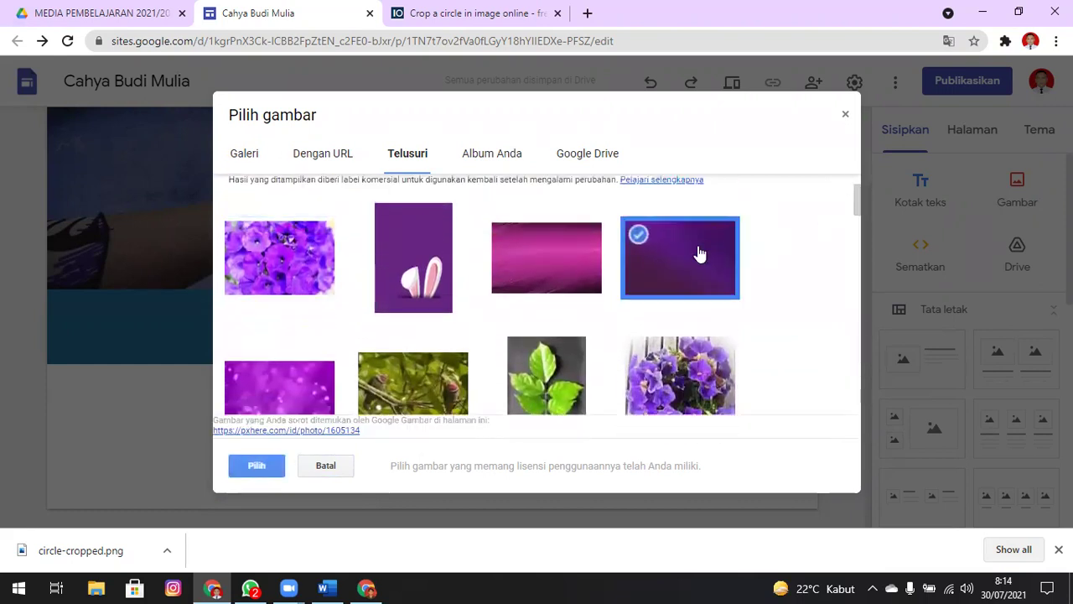
{"action": "left_click", "coordinate": [256, 465]}
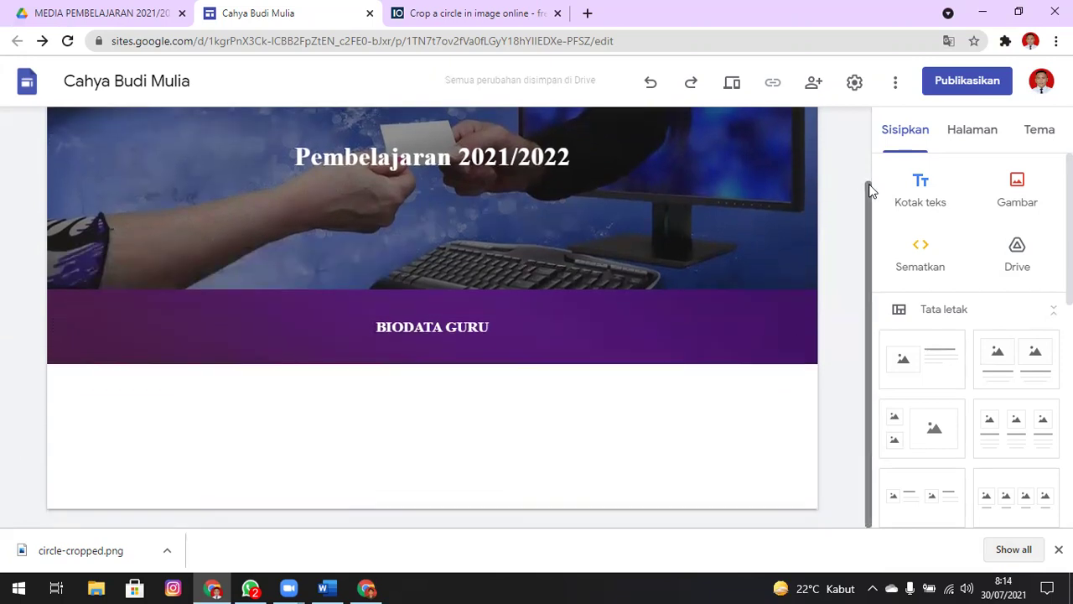
Switch to the English-interface site window and set the BIODATA GURU section background to Emphasis 2.
{"action": "scroll", "coordinate": [851, 173], "scroll_direction": "up", "scroll_amount": 1}
{"action": "scroll", "coordinate": [843, 149], "scroll_direction": "down", "scroll_amount": 1}
{"action": "scroll", "coordinate": [841, 168], "scroll_direction": "up", "scroll_amount": 1}
{"action": "scroll", "coordinate": [838, 151], "scroll_direction": "up", "scroll_amount": 1}
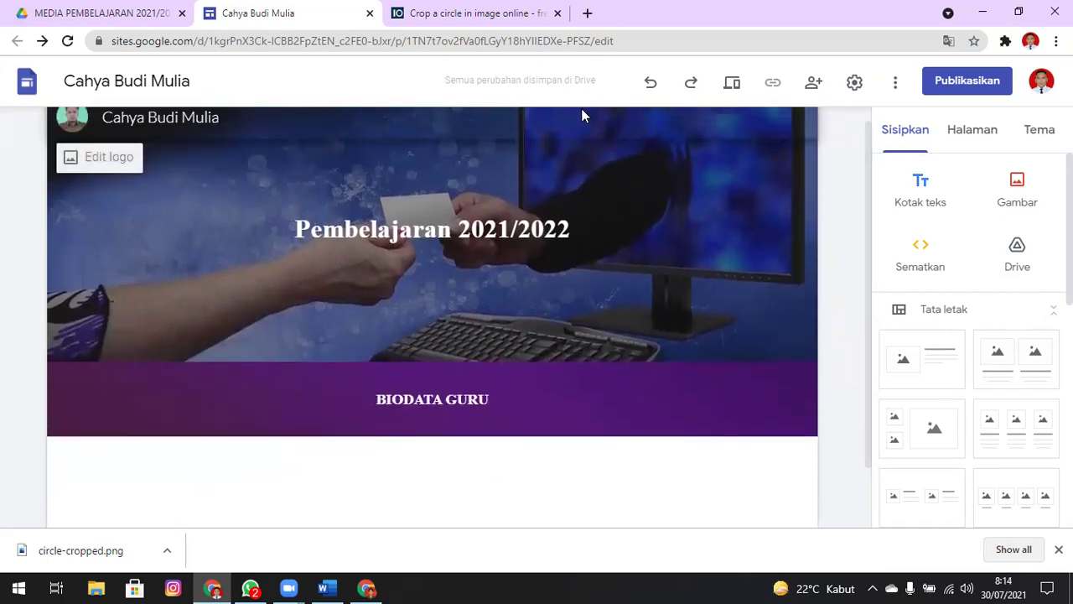
{"action": "left_click", "coordinate": [417, 25]}
{"action": "left_click", "coordinate": [275, 25]}
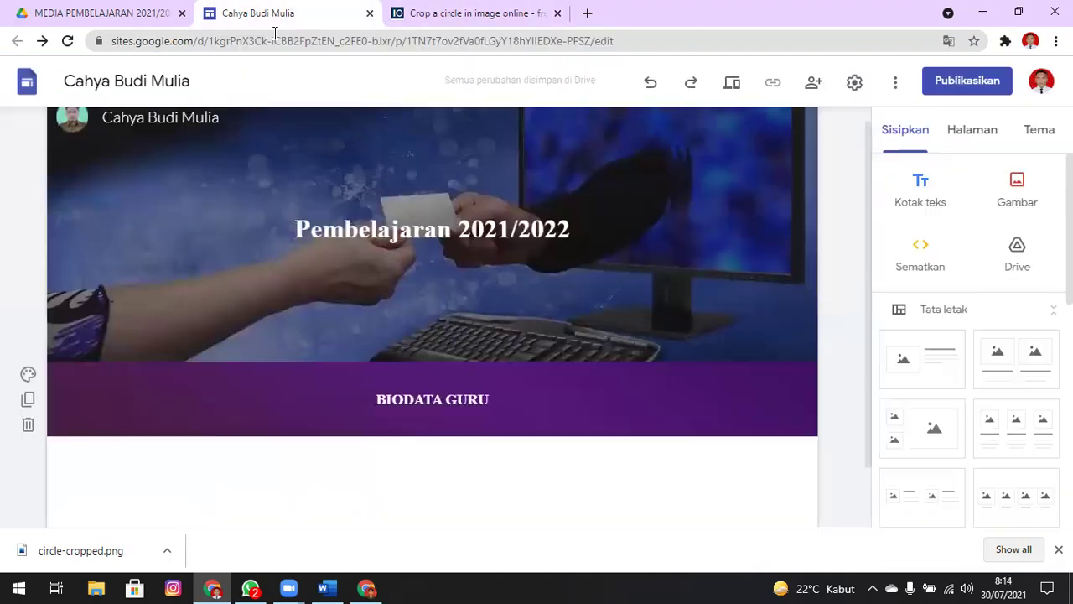
{"action": "key", "text": "alt+Tab"}
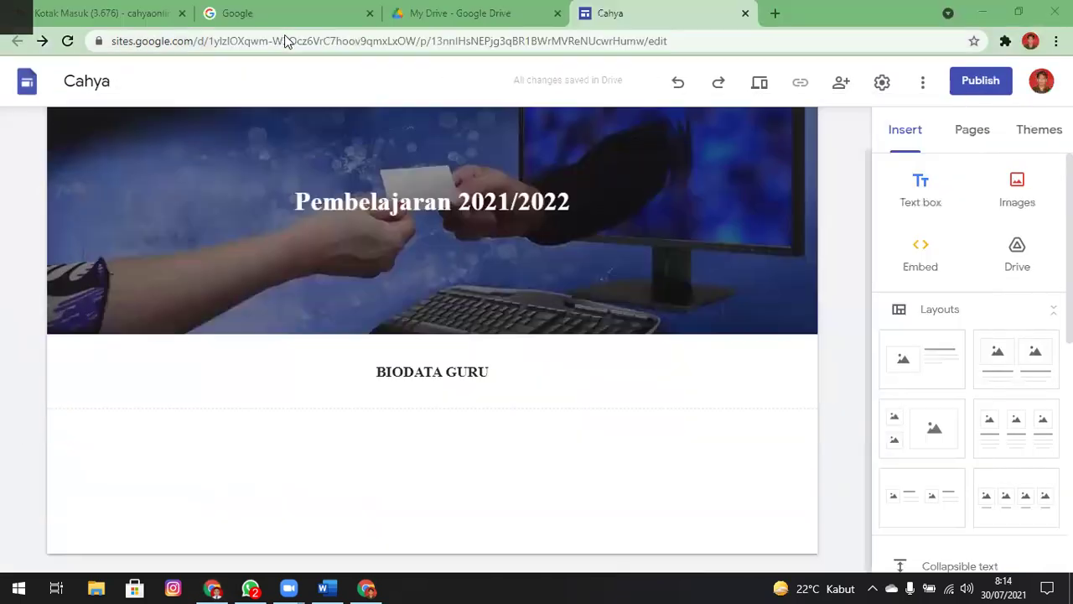
{"action": "mouse_move", "coordinate": [379, 260]}
{"action": "mouse_move", "coordinate": [28, 372]}
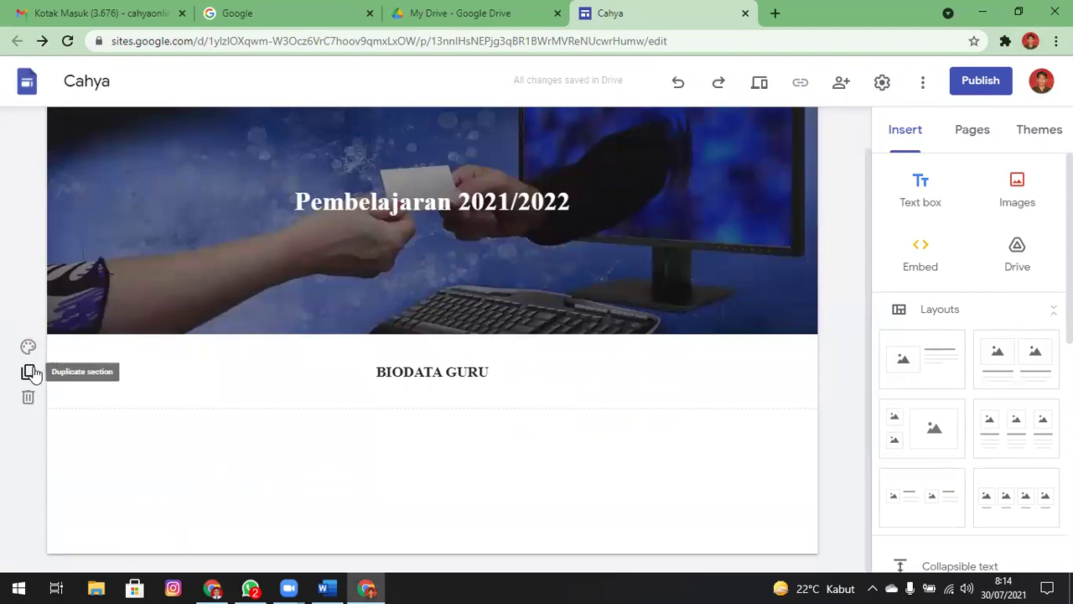
{"action": "left_click", "coordinate": [29, 347]}
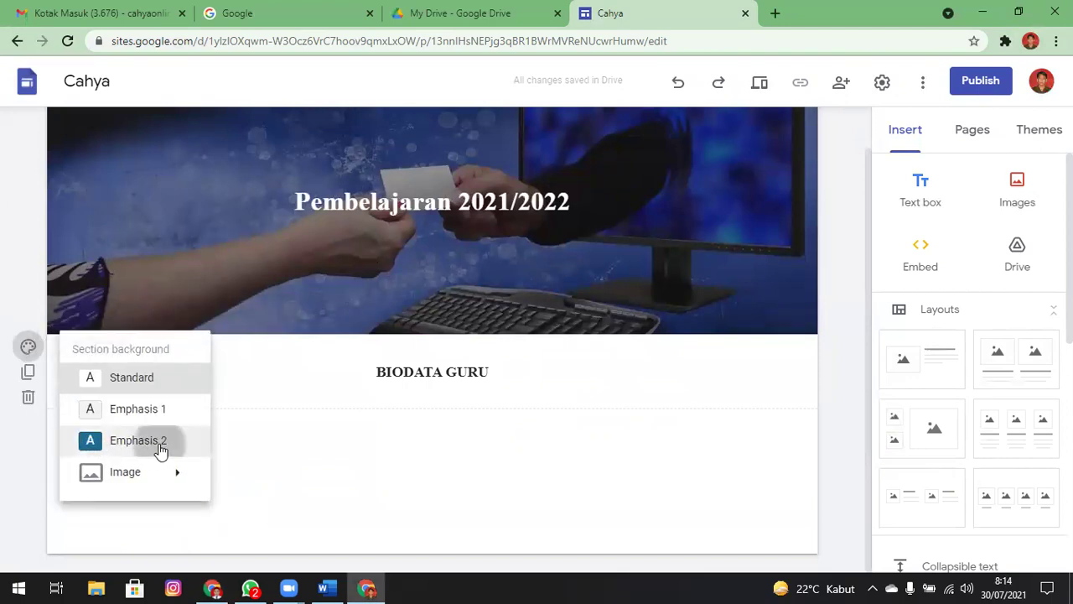
{"action": "left_click", "coordinate": [161, 449]}
Return to the Indonesian-interface site and set its BIODATA GURU section background to Penekanan 2.
{"action": "mouse_move", "coordinate": [691, 134]}
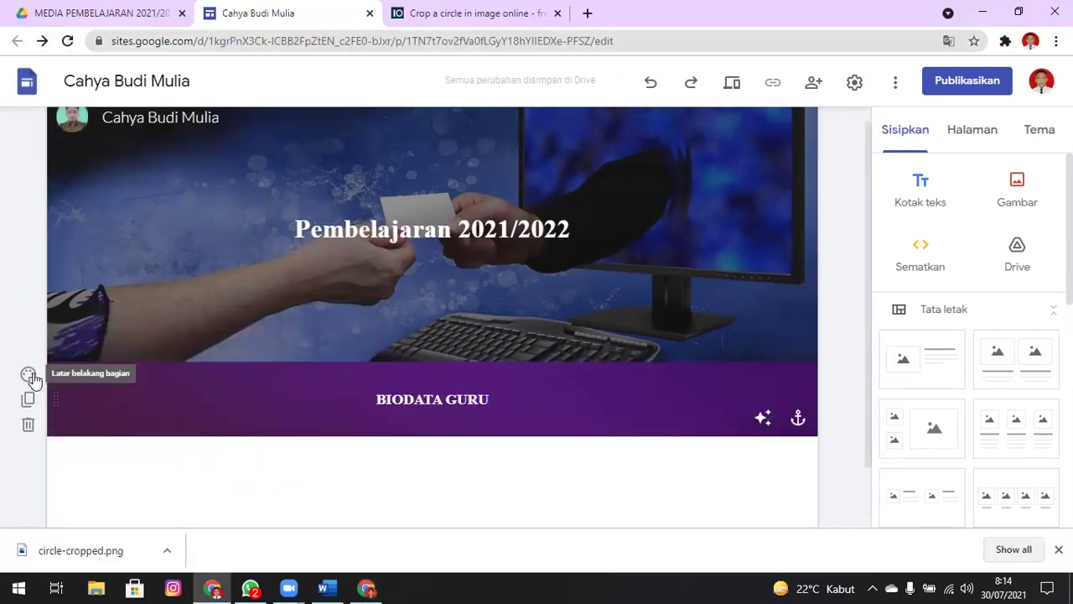
{"action": "left_click", "coordinate": [30, 377]}
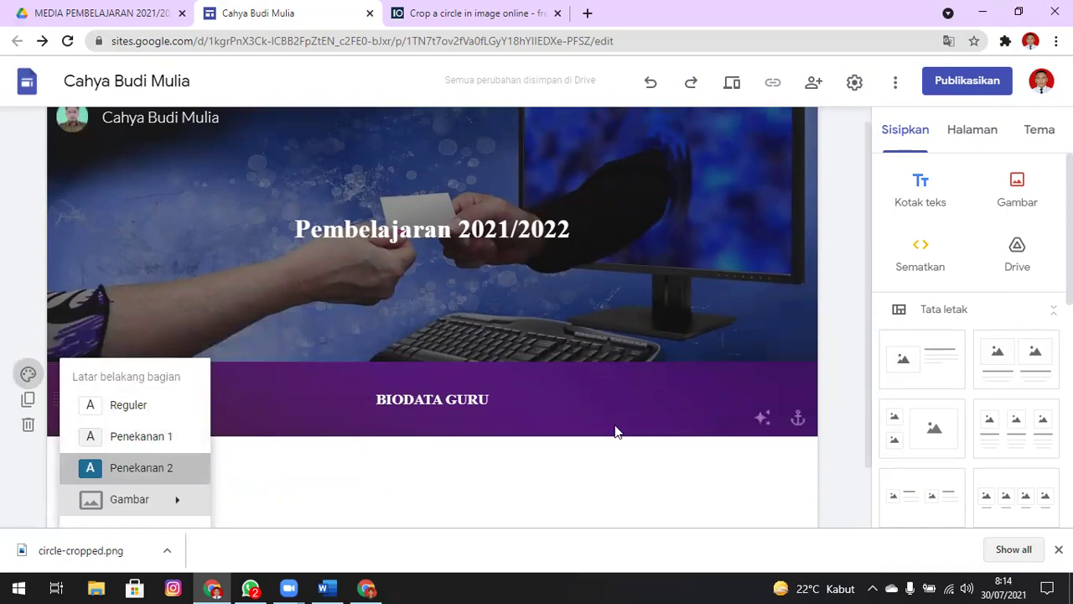
{"action": "left_click", "coordinate": [617, 432]}
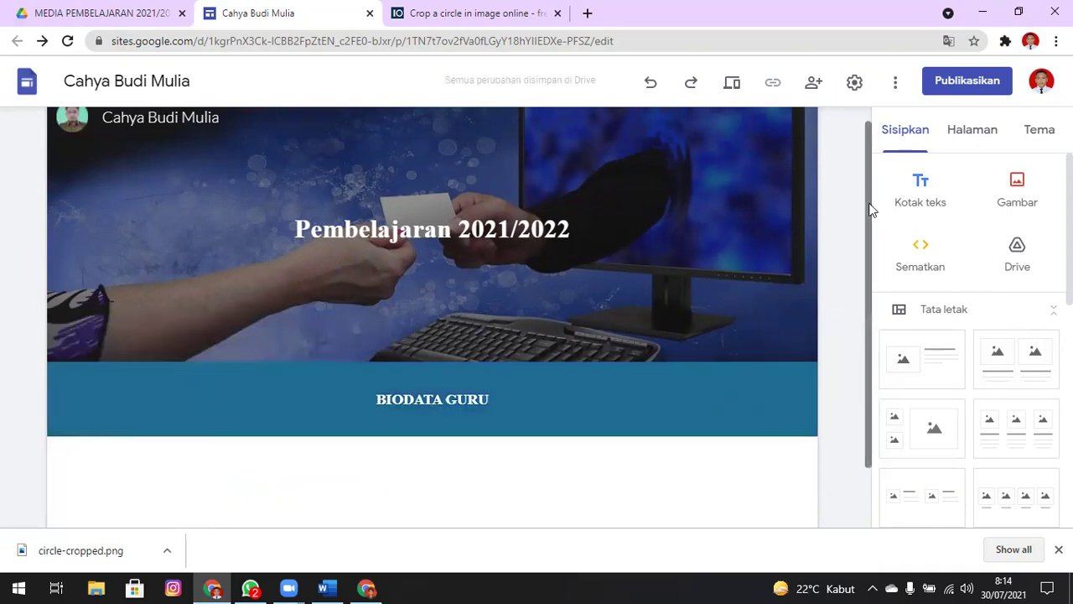
View the image choices among the BIODATA GURU section's background options without applying any.
{"action": "scroll", "coordinate": [870, 209], "scroll_direction": "down", "scroll_amount": 1}
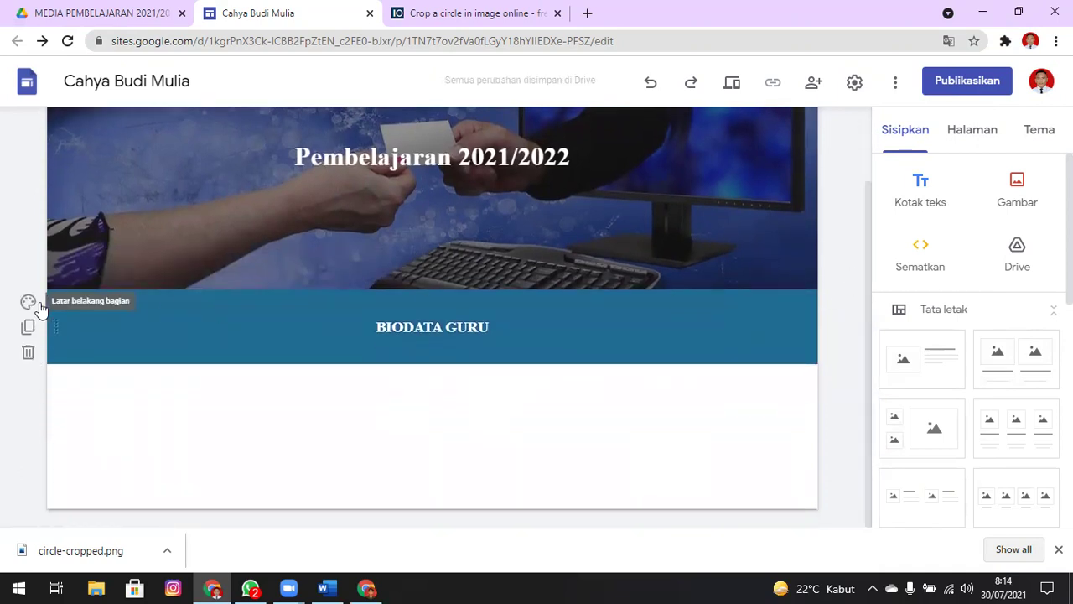
{"action": "left_click", "coordinate": [39, 306]}
{"action": "mouse_move", "coordinate": [134, 429]}
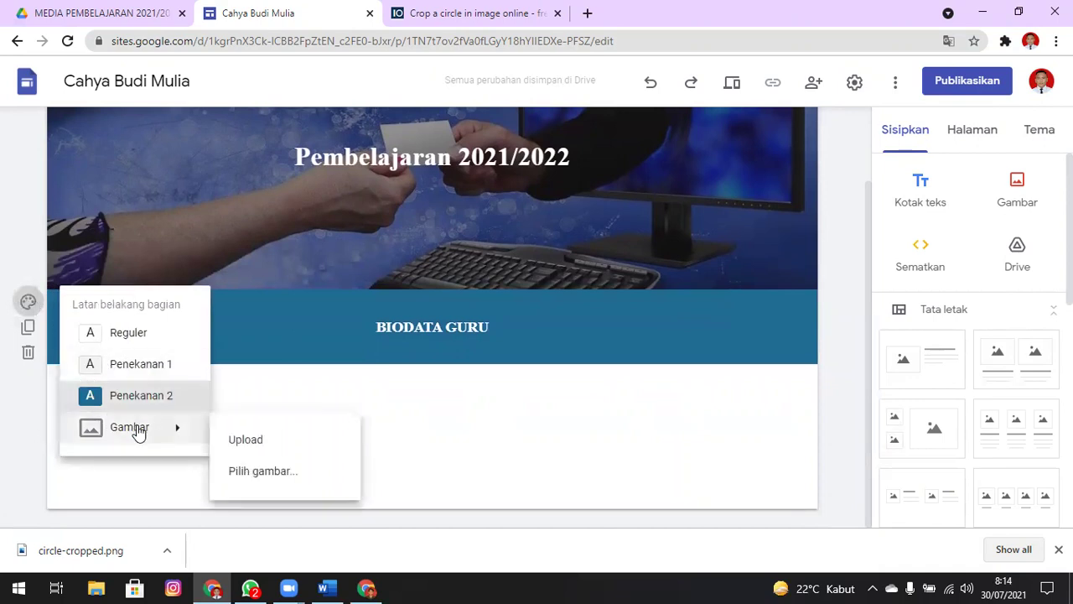
{"action": "left_click", "coordinate": [593, 439]}
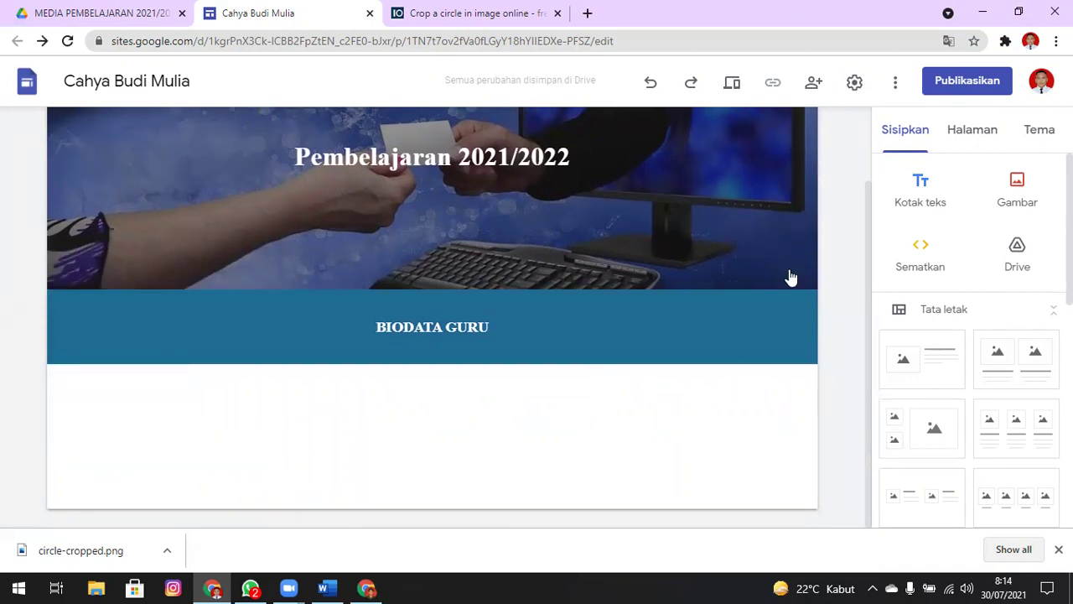
{"action": "mouse_move", "coordinate": [791, 277]}
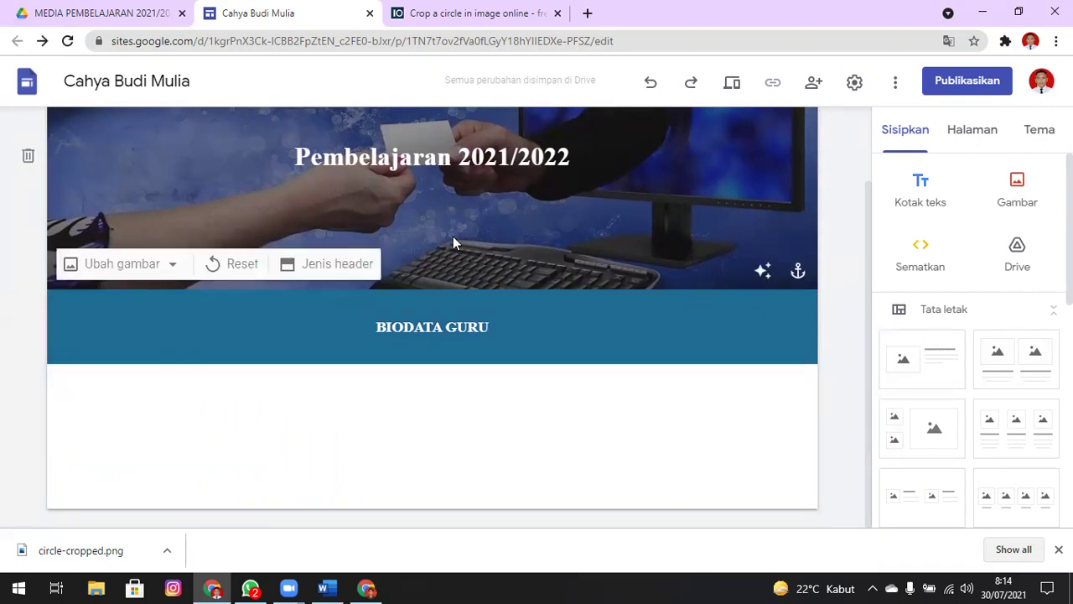
Check the home page building steps in the Word document and return to the Indonesian-interface site.
{"action": "key", "text": "alt+Tab"}
{"action": "key", "text": "alt+Tab"}
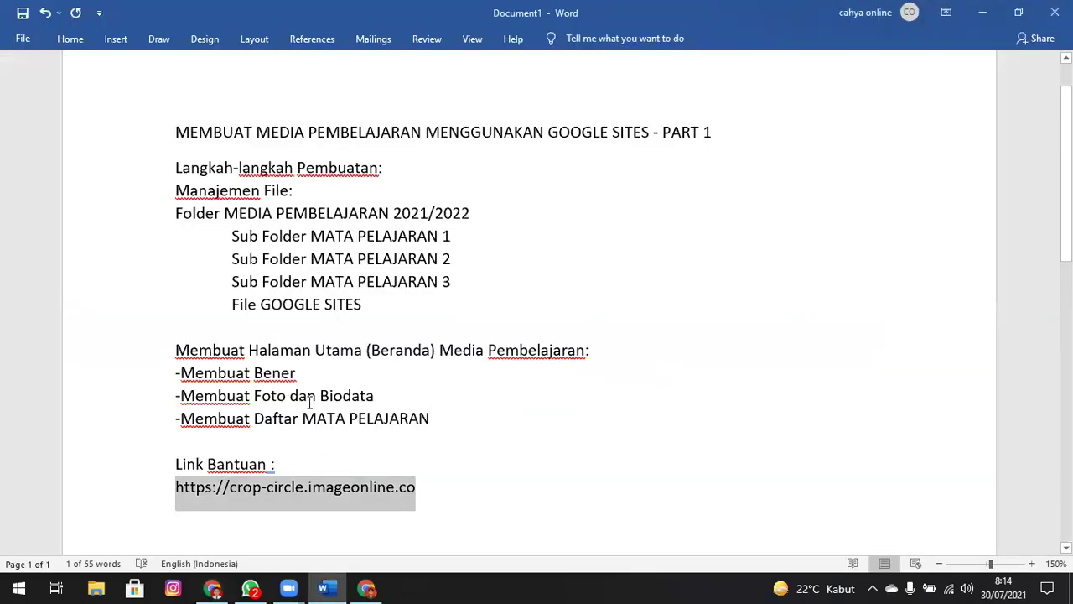
{"action": "key", "text": "alt+Tab"}
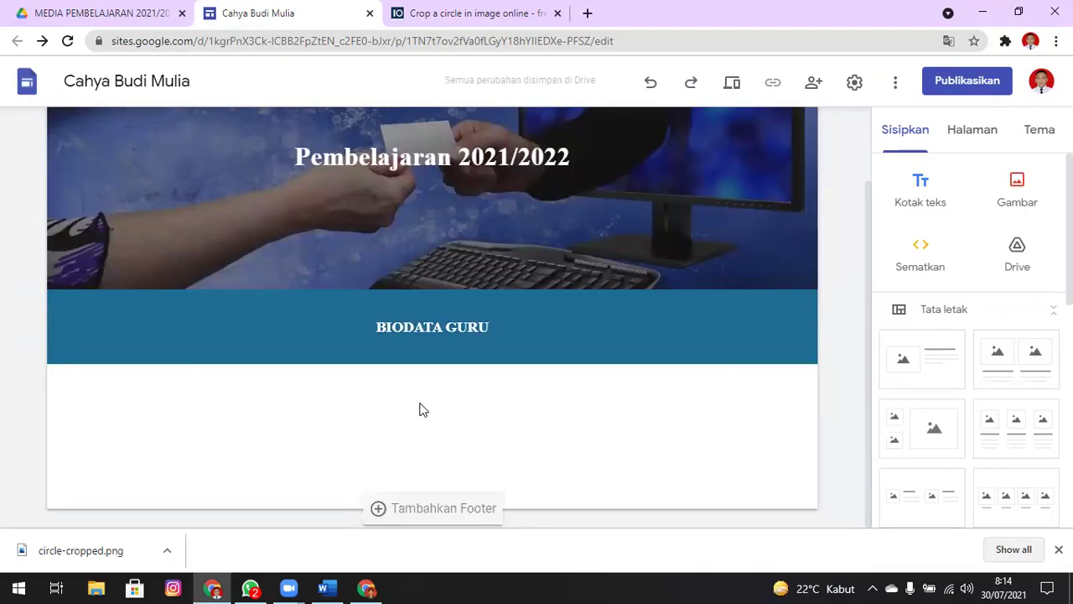
{"action": "scroll", "coordinate": [588, 409], "scroll_direction": "up", "scroll_amount": 1}
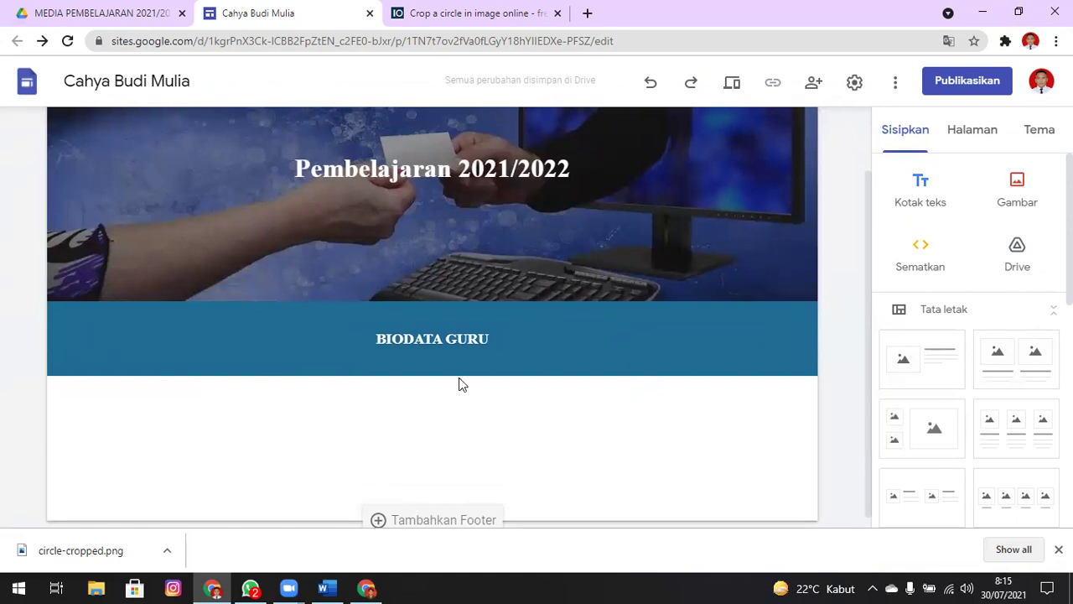
Switch to the English-interface site and insert the layout with one image beside a text block below BIODATA GURU.
{"action": "left_click", "coordinate": [910, 140]}
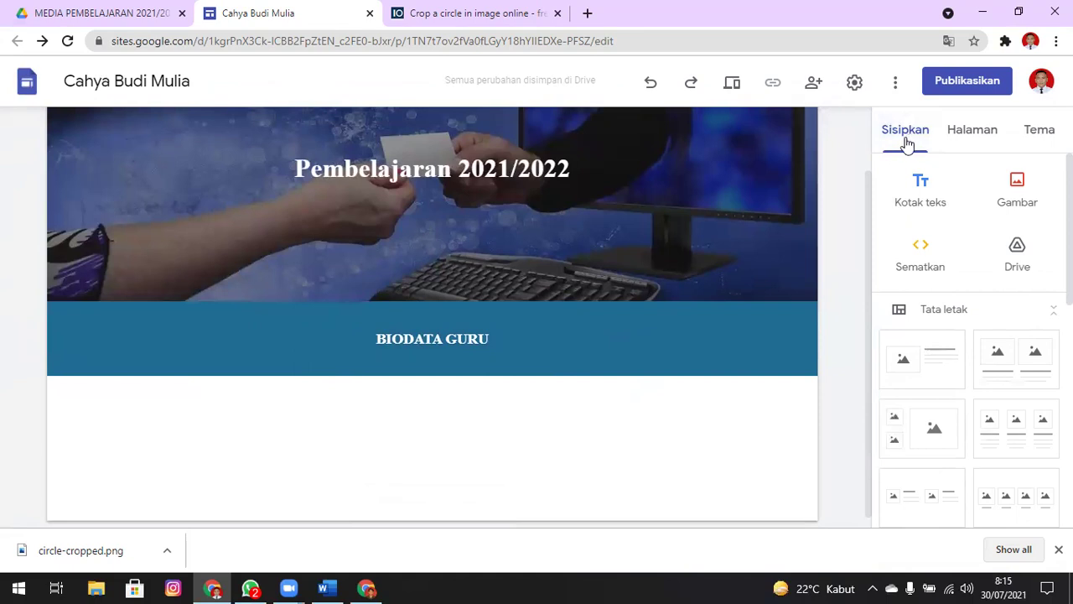
{"action": "key", "text": "alt+Tab"}
{"action": "key", "text": "alt+Tab"}
{"action": "key", "text": "Tab"}
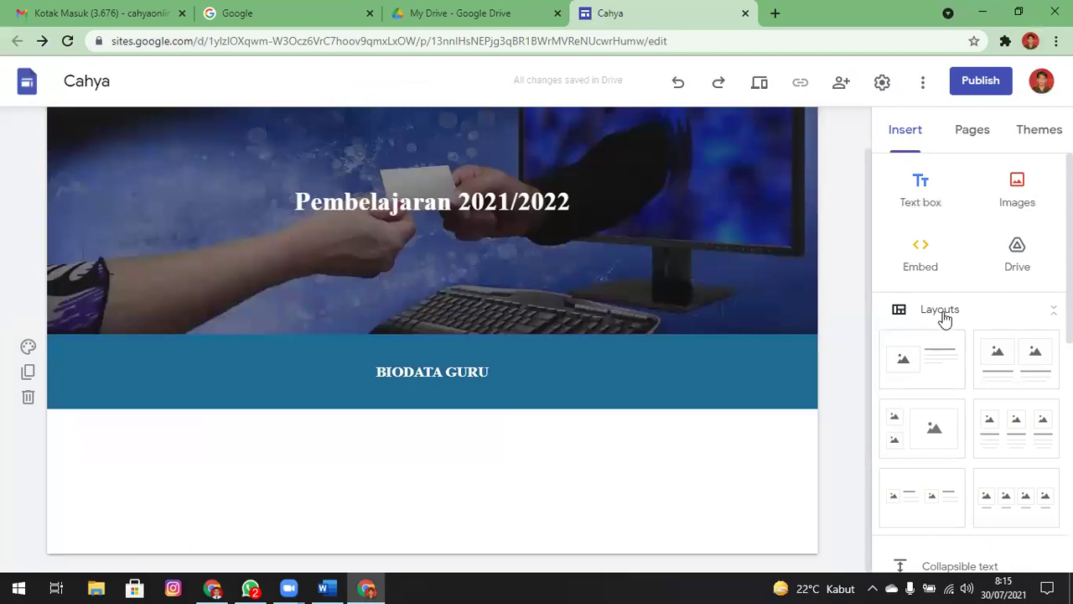
{"action": "left_click", "coordinate": [921, 361]}
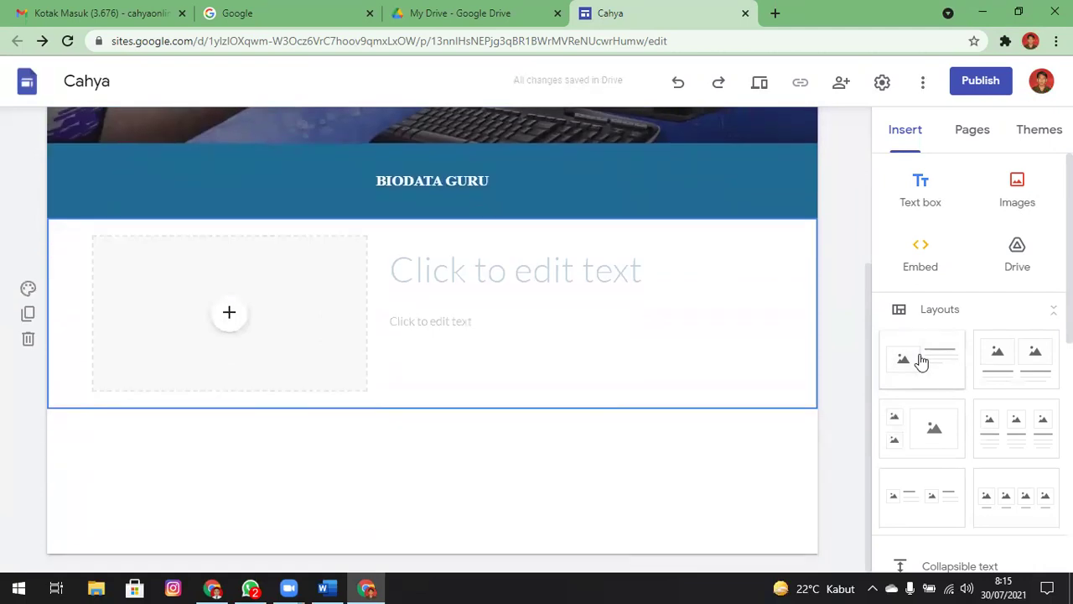
Switch to the Indonesian-interface site and add the same single-image-and-text layout below BIODATA GURU.
{"action": "key", "text": "alt+Tab"}
{"action": "key", "text": "alt+Tab"}
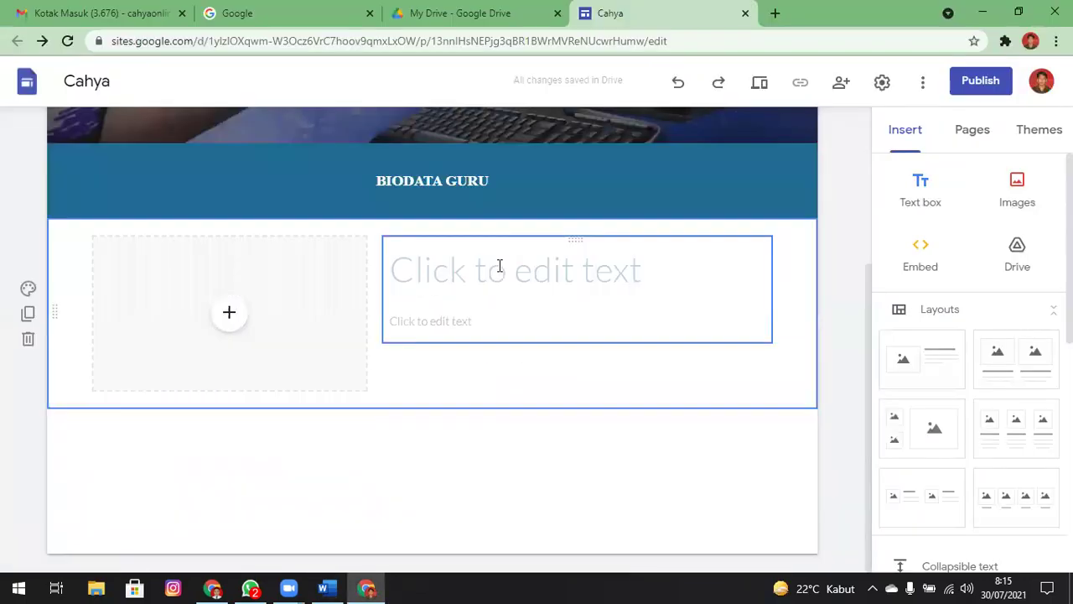
{"action": "key", "text": "alt+Tab"}
{"action": "key", "text": "Tab"}
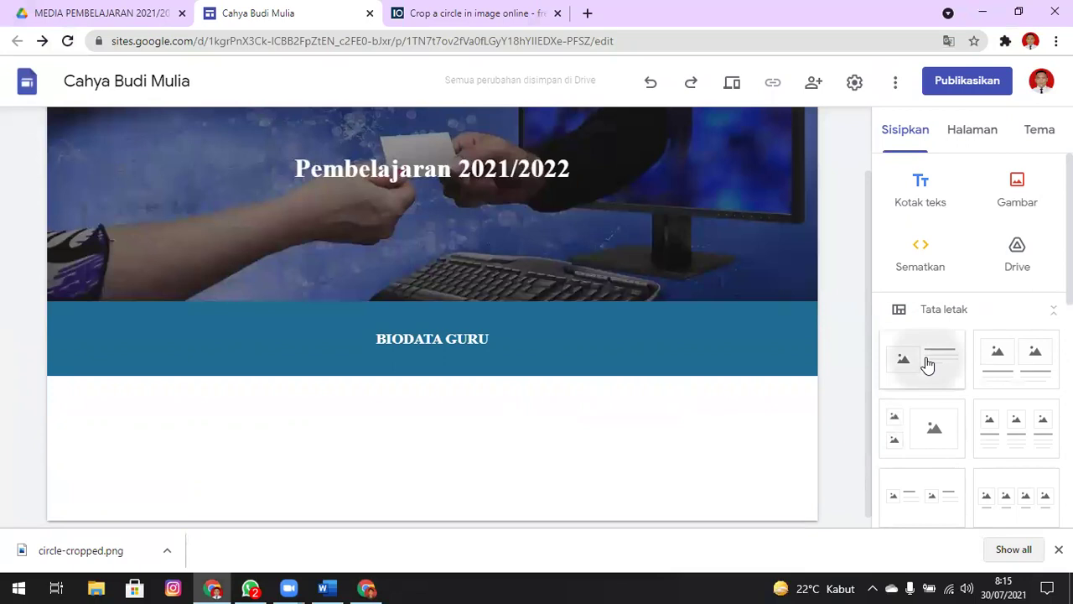
{"action": "left_click", "coordinate": [927, 364]}
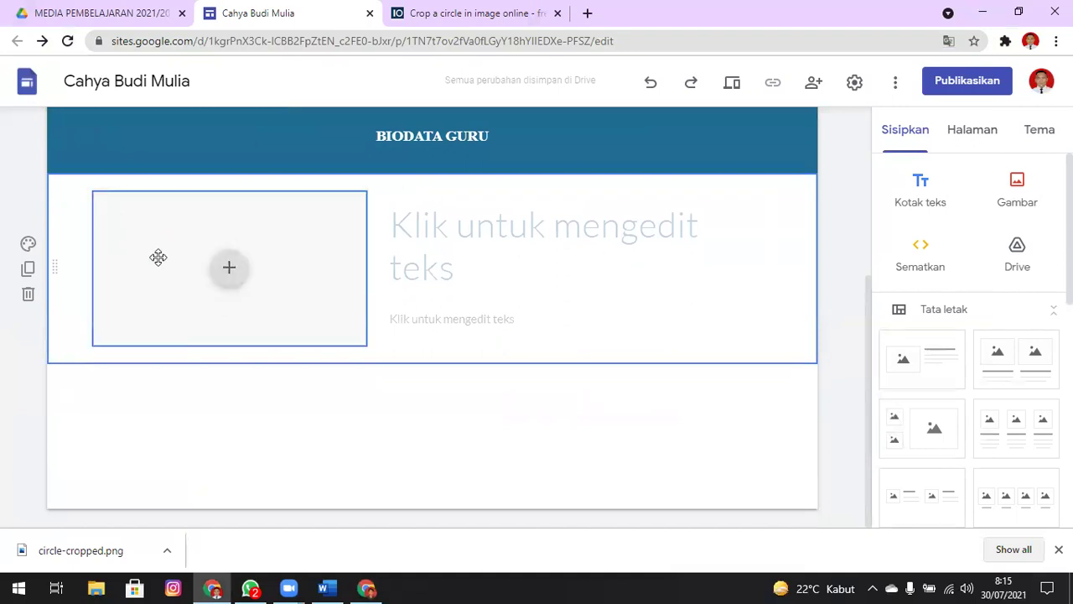
Upload the MY PIC image from the Pictures folder into the new layout's image placeholder.
{"action": "left_click", "coordinate": [231, 275]}
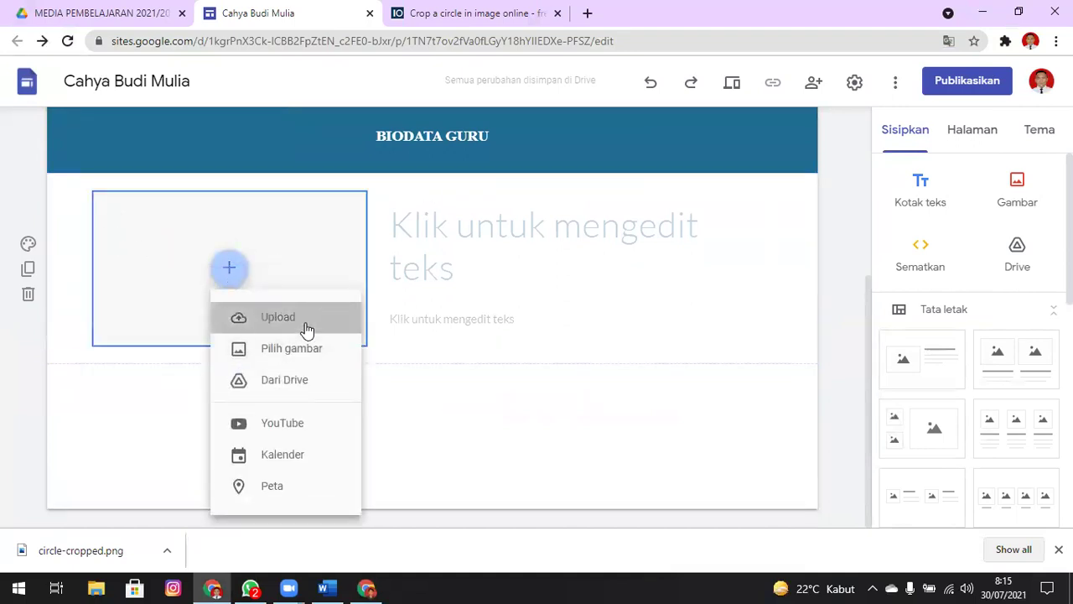
{"action": "left_click", "coordinate": [306, 323]}
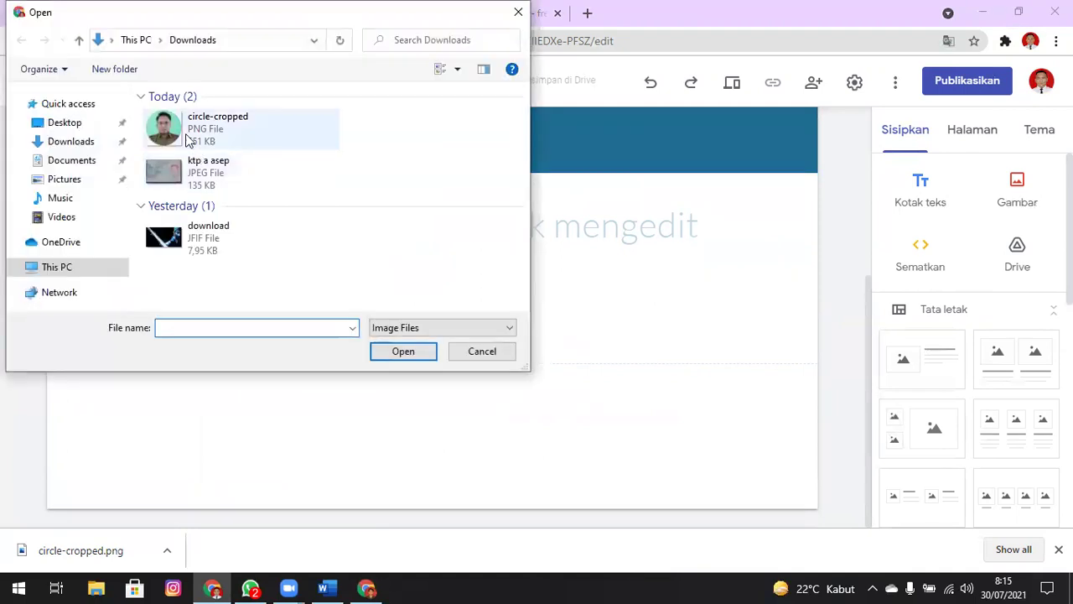
{"action": "left_click", "coordinate": [80, 180]}
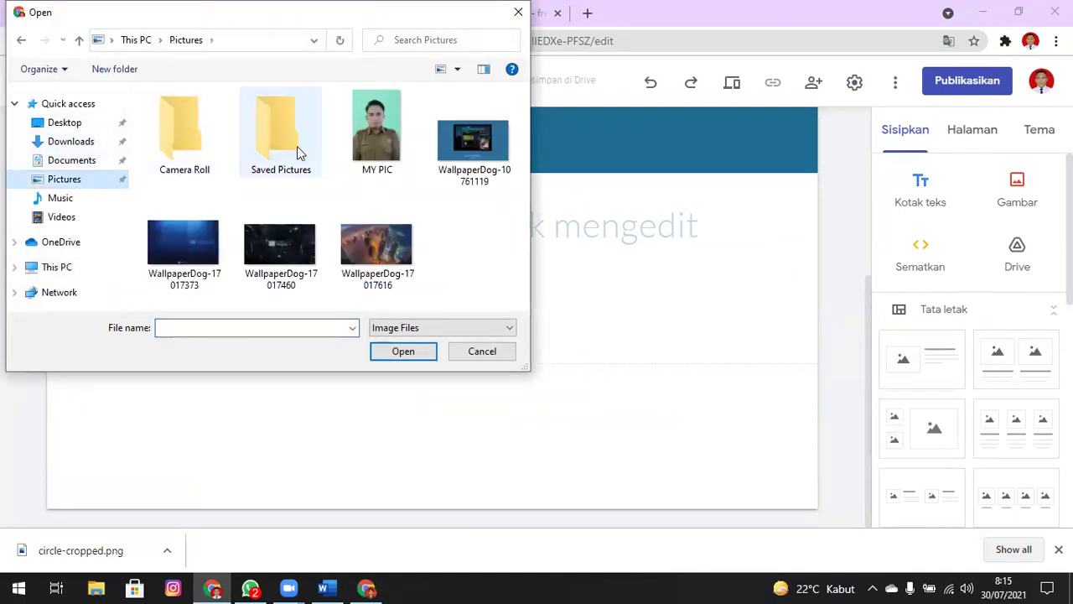
{"action": "left_click", "coordinate": [366, 124]}
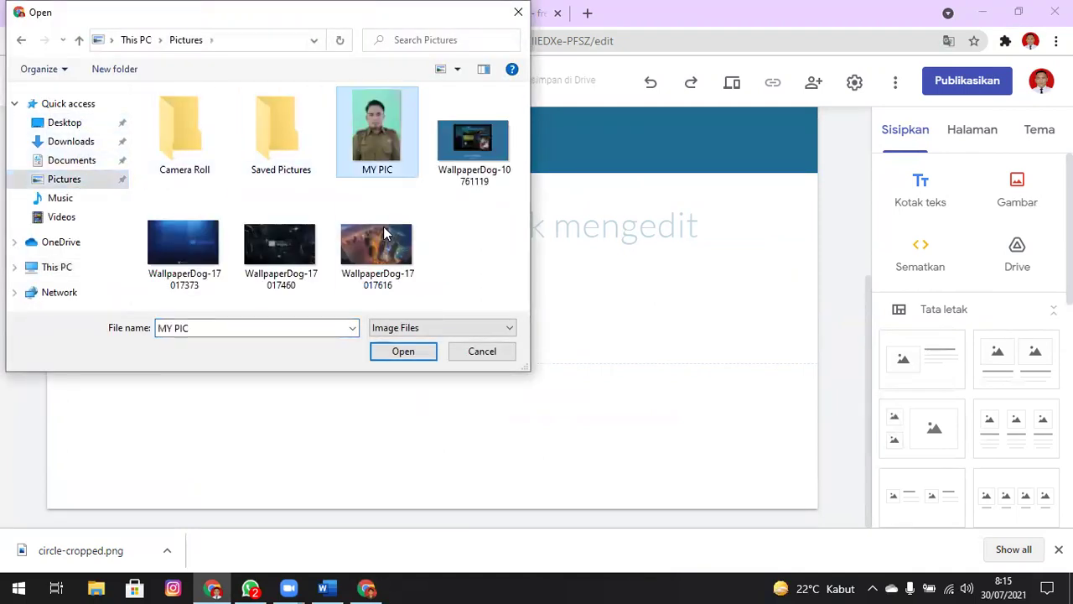
{"action": "left_click", "coordinate": [403, 351]}
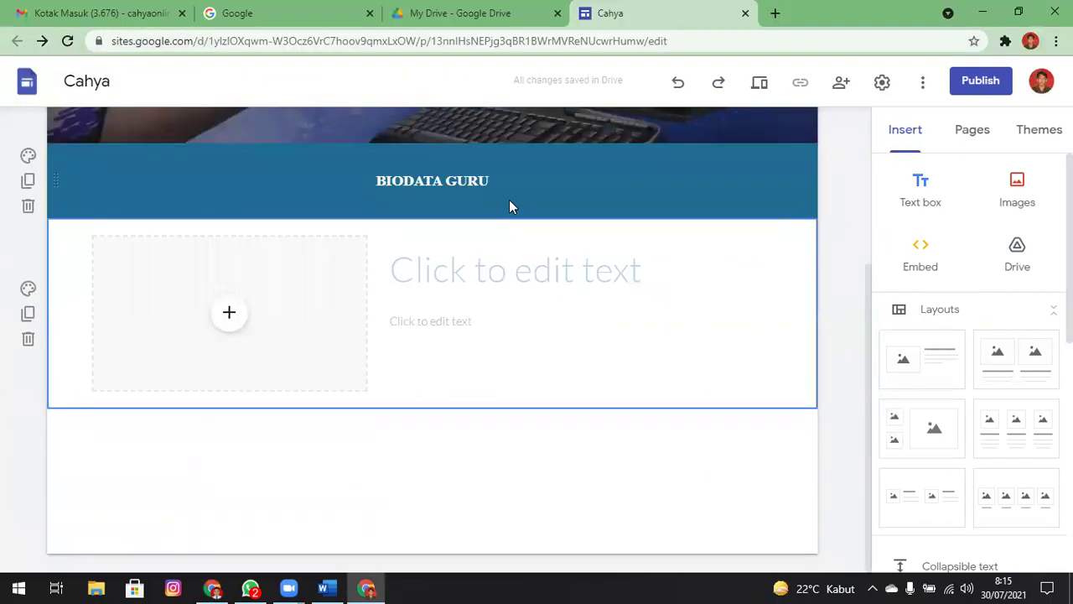
In the English-interface site, upload circle-cropped from the Downloads folder into the layout's image placeholder.
{"action": "left_click", "coordinate": [231, 312]}
{"action": "left_click", "coordinate": [268, 362]}
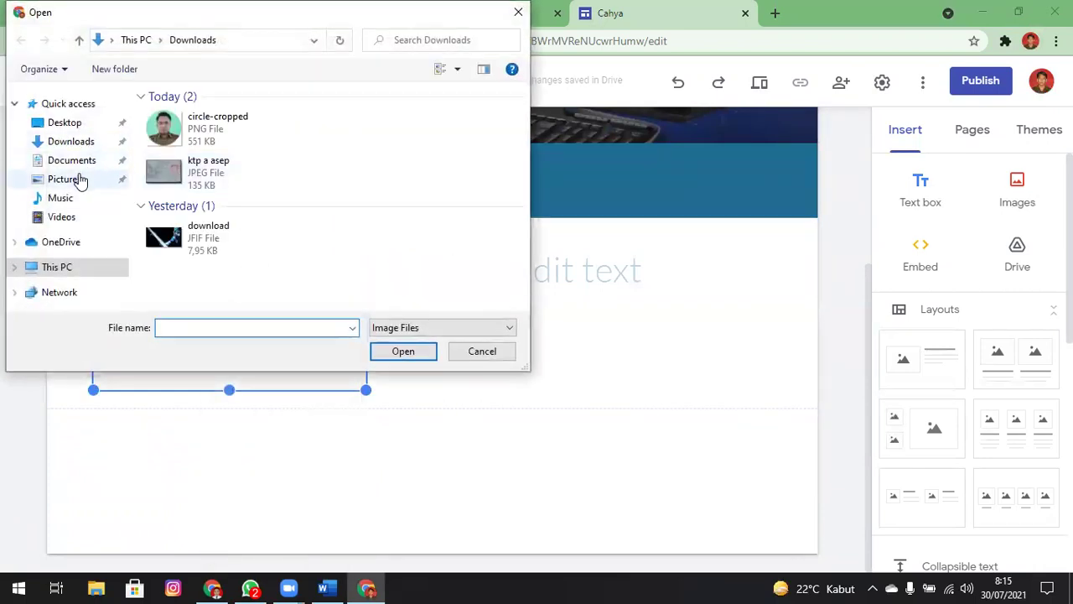
{"action": "left_click", "coordinate": [74, 178]}
{"action": "left_click", "coordinate": [379, 127]}
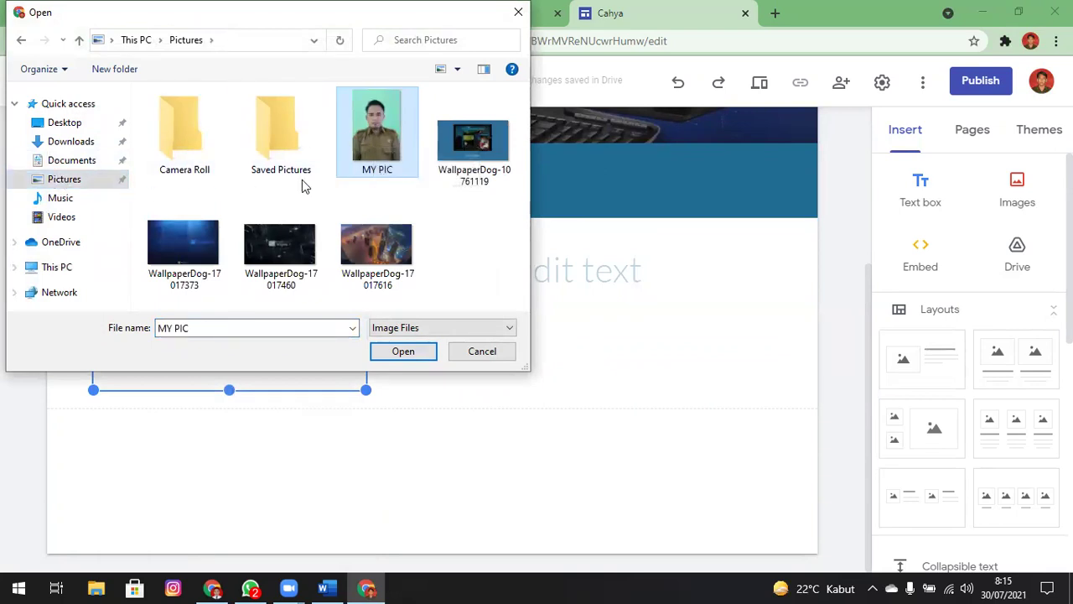
{"action": "left_click", "coordinate": [85, 142]}
{"action": "double_click", "coordinate": [171, 120]}
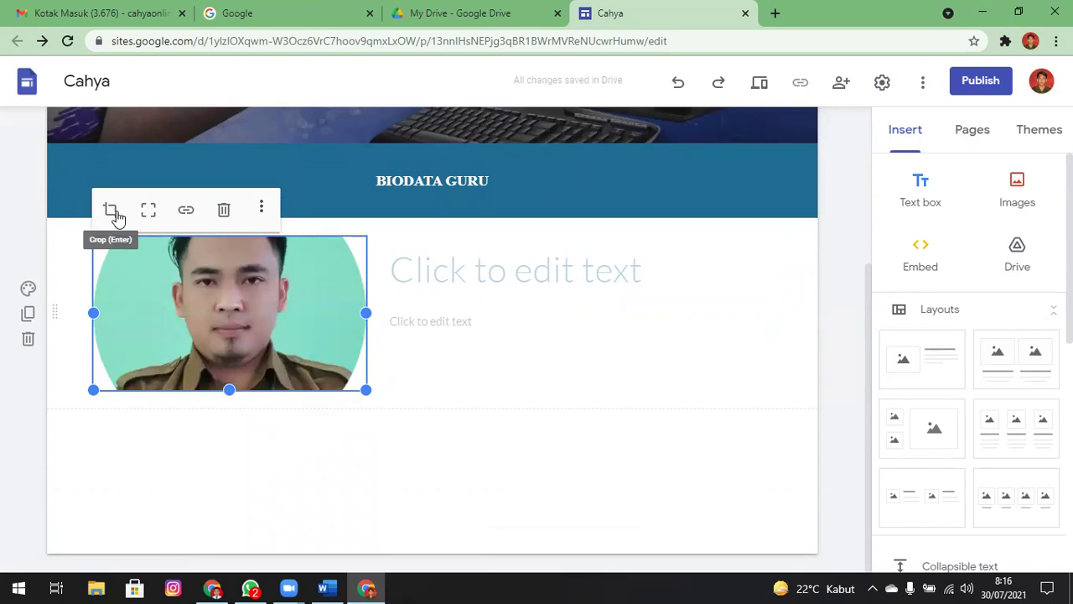
Uncrop the uploaded circular photo so the full circle is shown.
{"action": "left_click", "coordinate": [150, 212]}
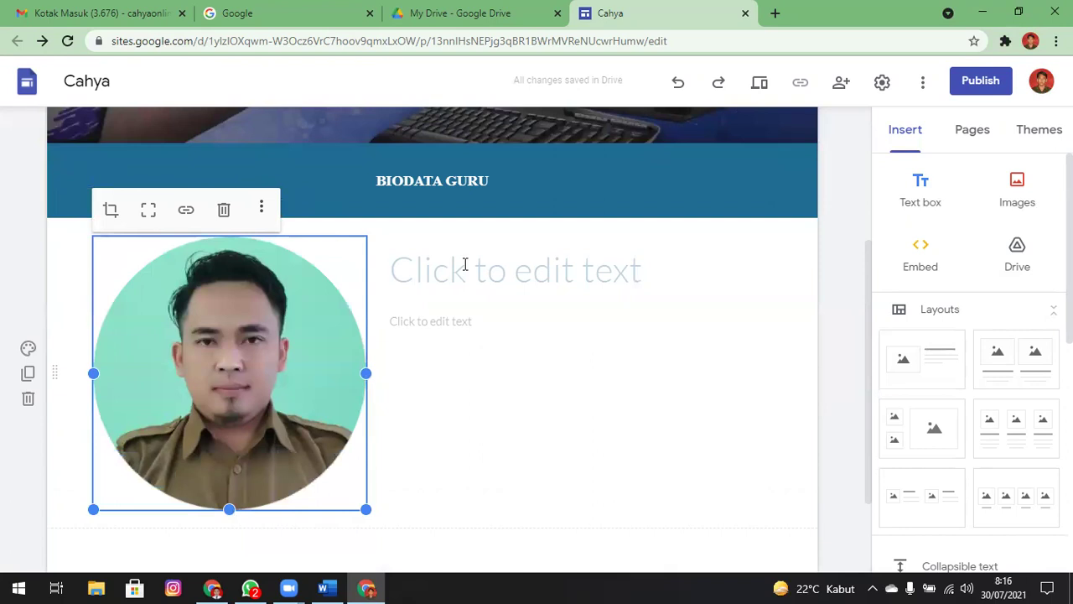
{"action": "scroll", "coordinate": [513, 297], "scroll_direction": "down", "scroll_amount": 2}
{"action": "scroll", "coordinate": [423, 275], "scroll_direction": "up", "scroll_amount": 2}
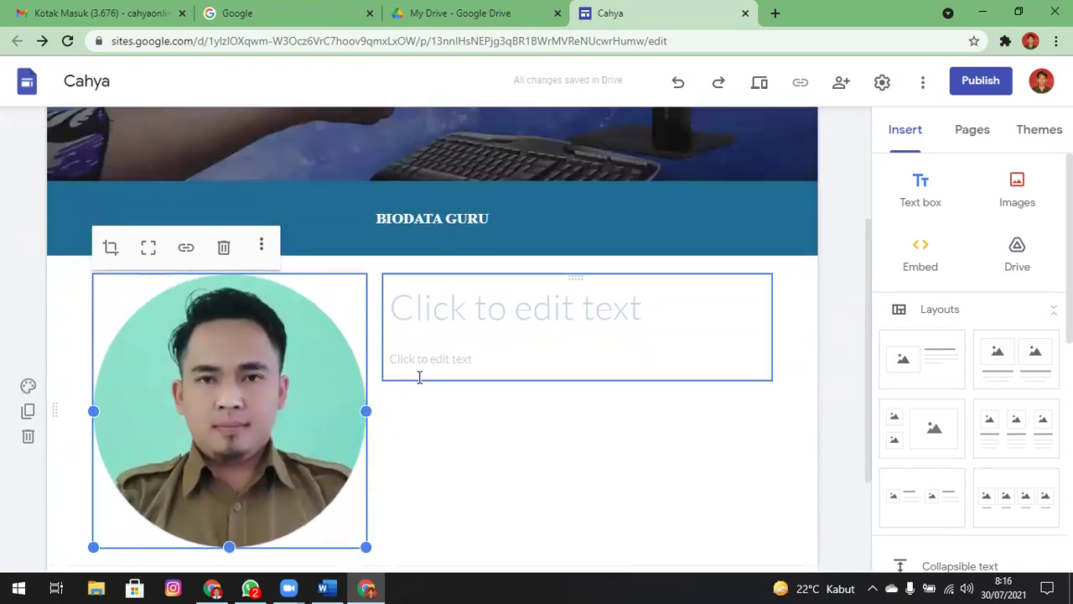
Shrink the circular photo from both lower corners, keeping it centred in the space beside the text block.
{"action": "left_click_drag", "start_coordinate": [365, 546], "coordinate": [302, 465]}
{"action": "left_click_drag", "start_coordinate": [96, 486], "coordinate": [151, 431]}
{"action": "scroll", "coordinate": [442, 391], "scroll_direction": "up", "scroll_amount": 2}
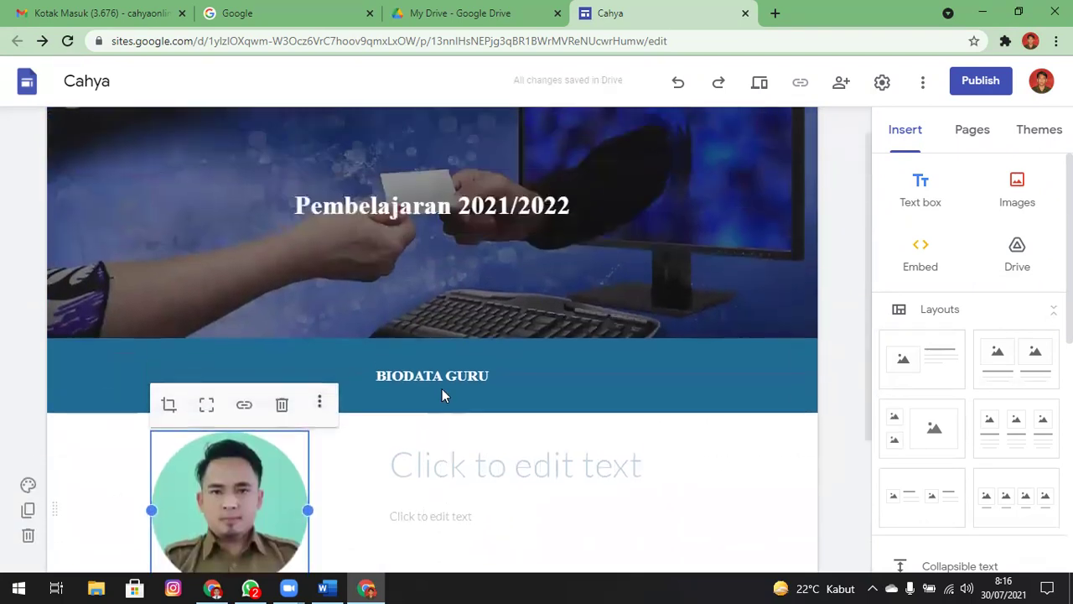
{"action": "scroll", "coordinate": [442, 390], "scroll_direction": "down", "scroll_amount": 2}
{"action": "scroll", "coordinate": [441, 386], "scroll_direction": "up", "scroll_amount": 2}
In the Indonesian-interface site, uncrop the MY PIC photo so the whole portrait is shown.
{"action": "scroll", "coordinate": [441, 388], "scroll_direction": "down", "scroll_amount": 1}
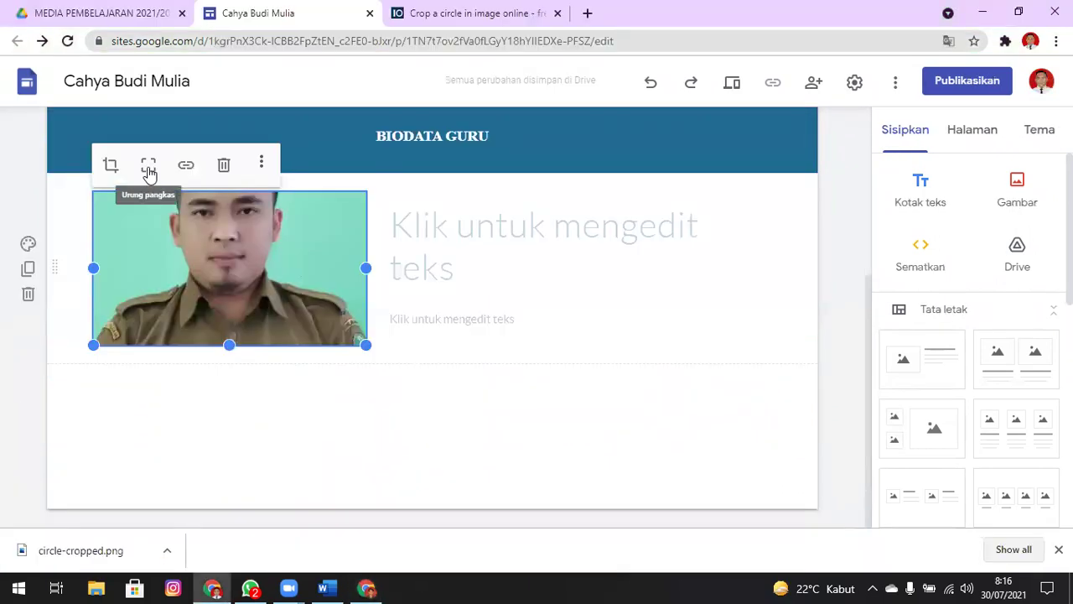
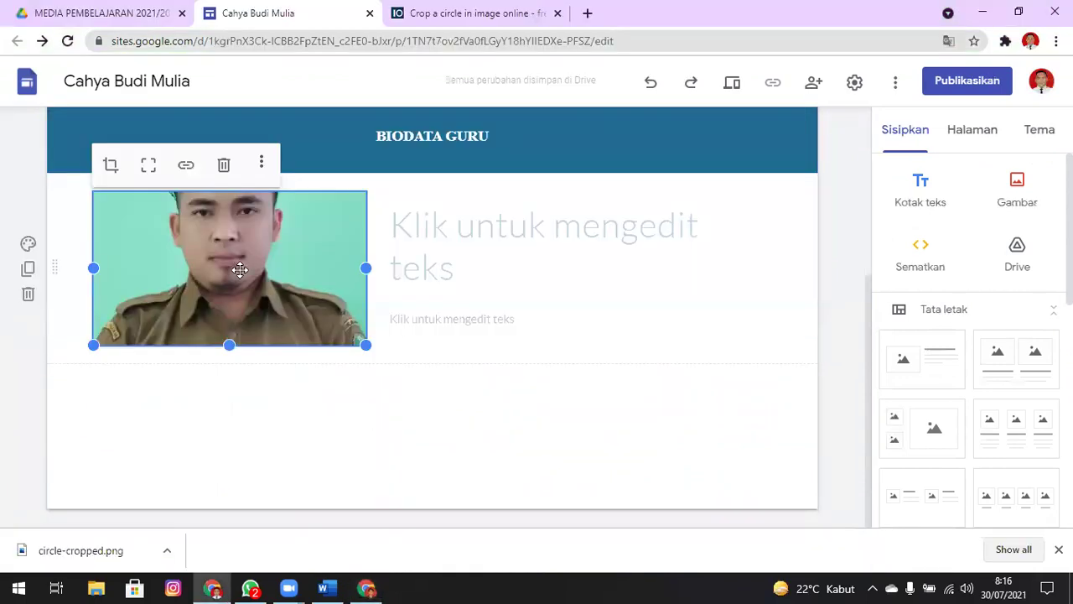
{"action": "left_click", "coordinate": [153, 167]}
{"action": "scroll", "coordinate": [319, 384], "scroll_direction": "down", "scroll_amount": 2}
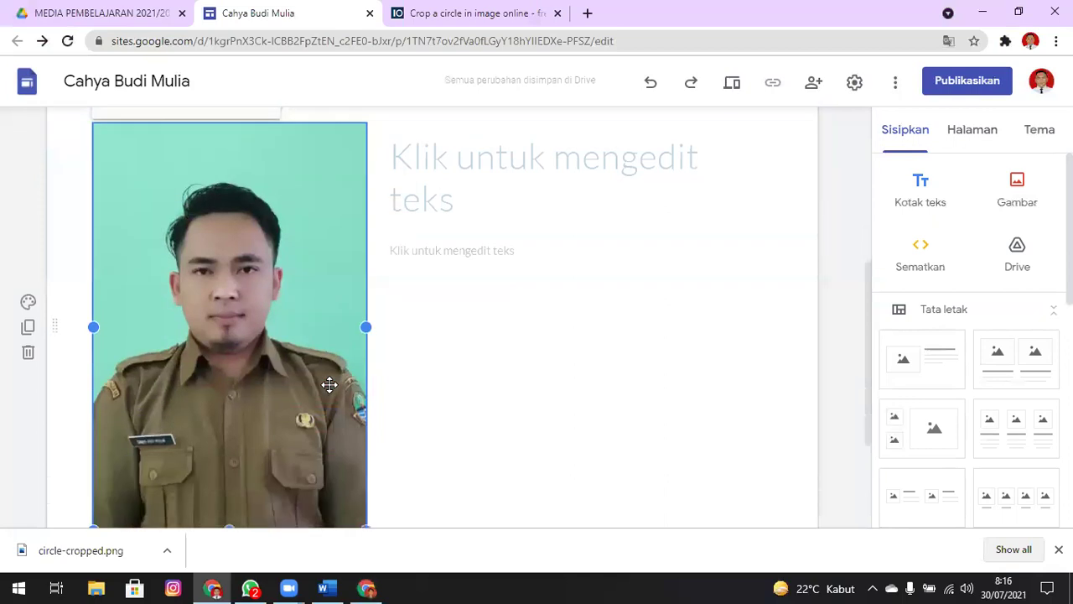
{"action": "scroll", "coordinate": [302, 386], "scroll_direction": "up", "scroll_amount": 2}
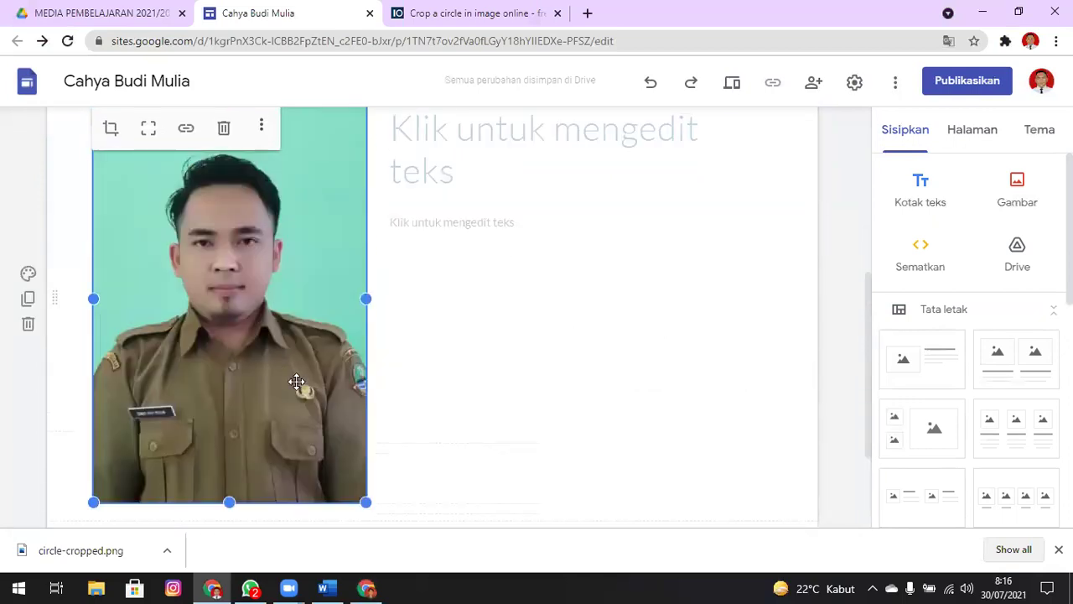
{"action": "left_click", "coordinate": [112, 130]}
{"action": "scroll", "coordinate": [287, 384], "scroll_direction": "down", "scroll_amount": 3}
{"action": "scroll", "coordinate": [180, 264], "scroll_direction": "down", "scroll_amount": 1}
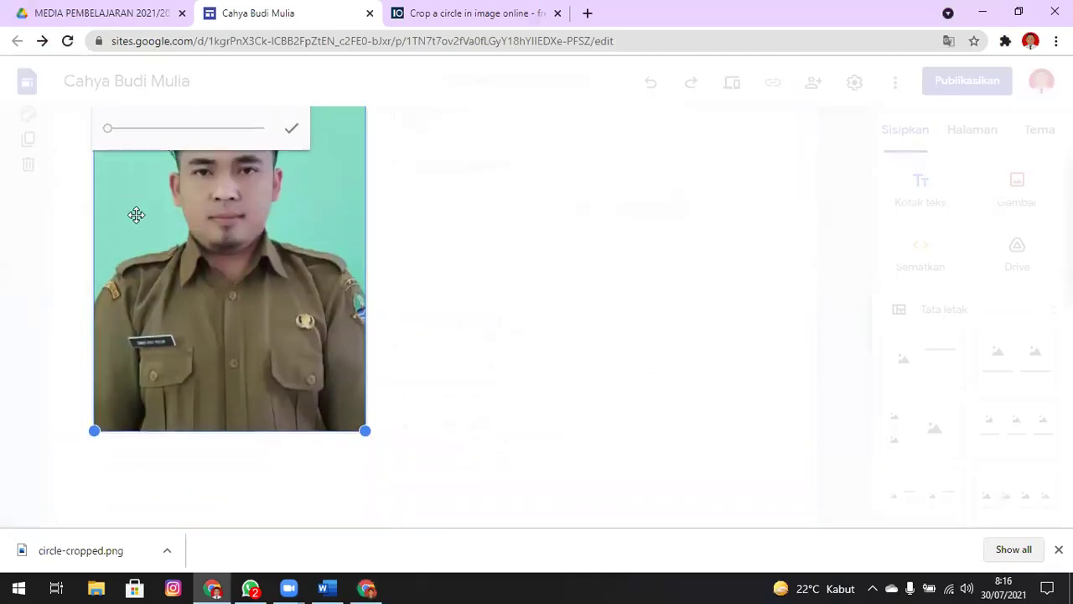
{"action": "left_click", "coordinate": [292, 132]}
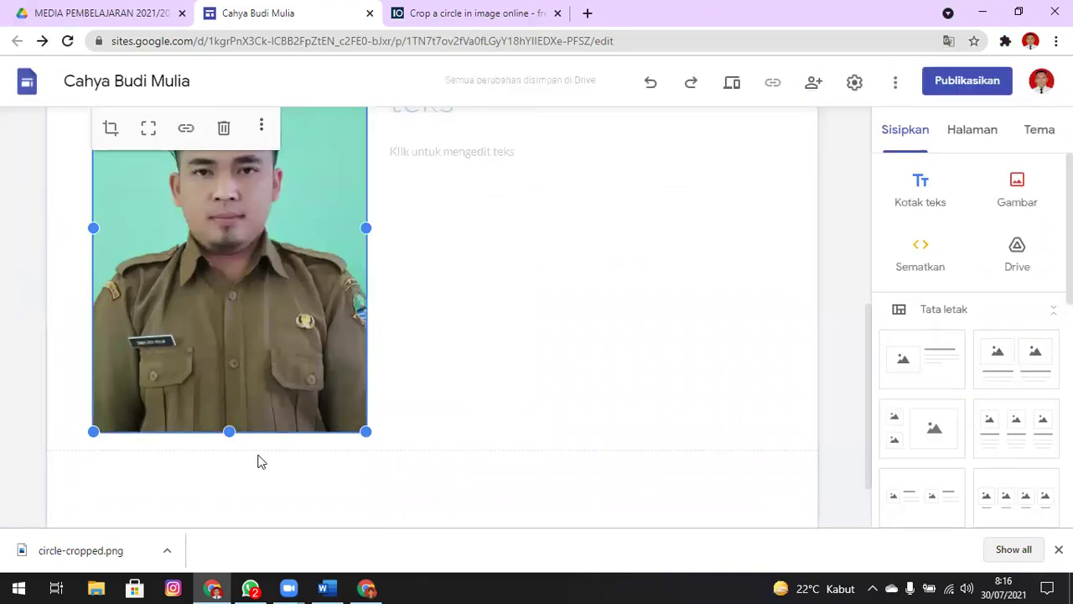
Reduce the portrait's height by pulling up its lower edge, keeping the head and upper body in the frame.
{"action": "left_click_drag", "start_coordinate": [229, 431], "coordinate": [238, 388]}
{"action": "scroll", "coordinate": [269, 379], "scroll_direction": "down", "scroll_amount": 1}
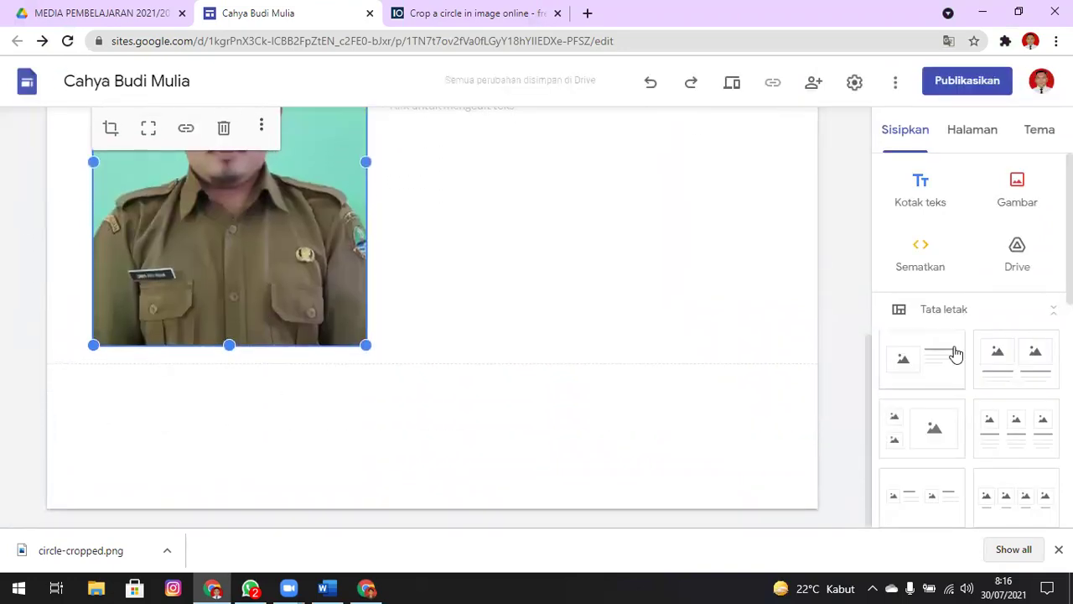
{"action": "left_click_drag", "start_coordinate": [868, 351], "coordinate": [870, 281]}
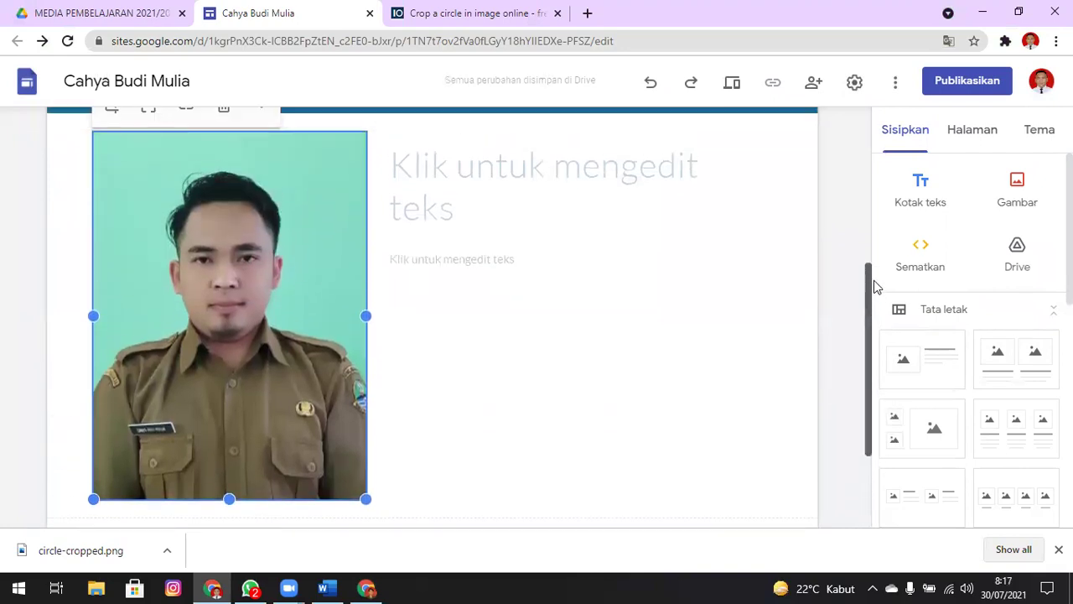
{"action": "left_click", "coordinate": [226, 498]}
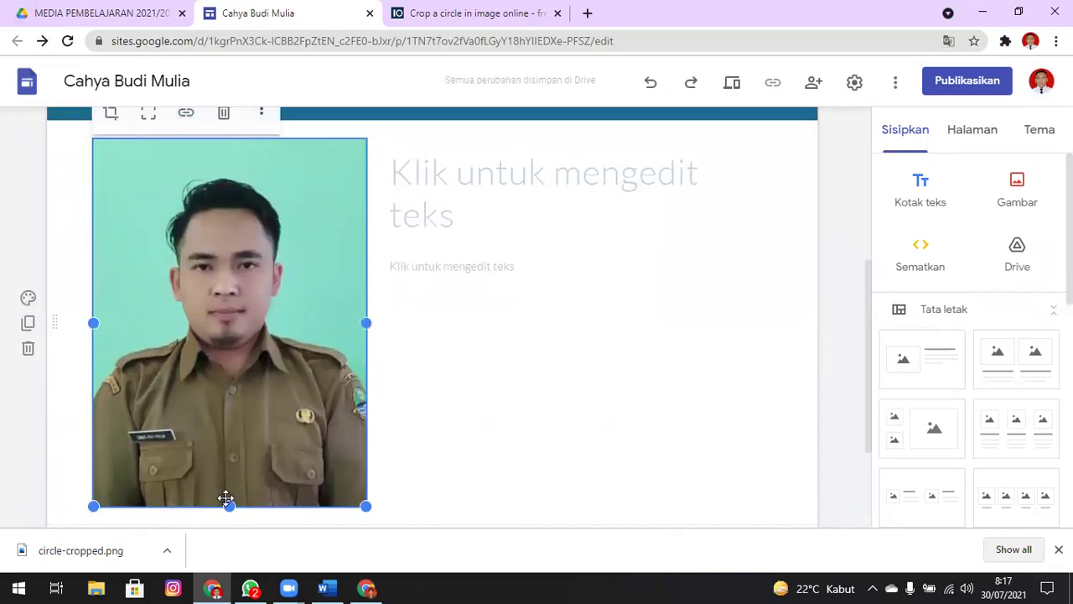
{"action": "left_click_drag", "start_coordinate": [228, 503], "coordinate": [231, 464]}
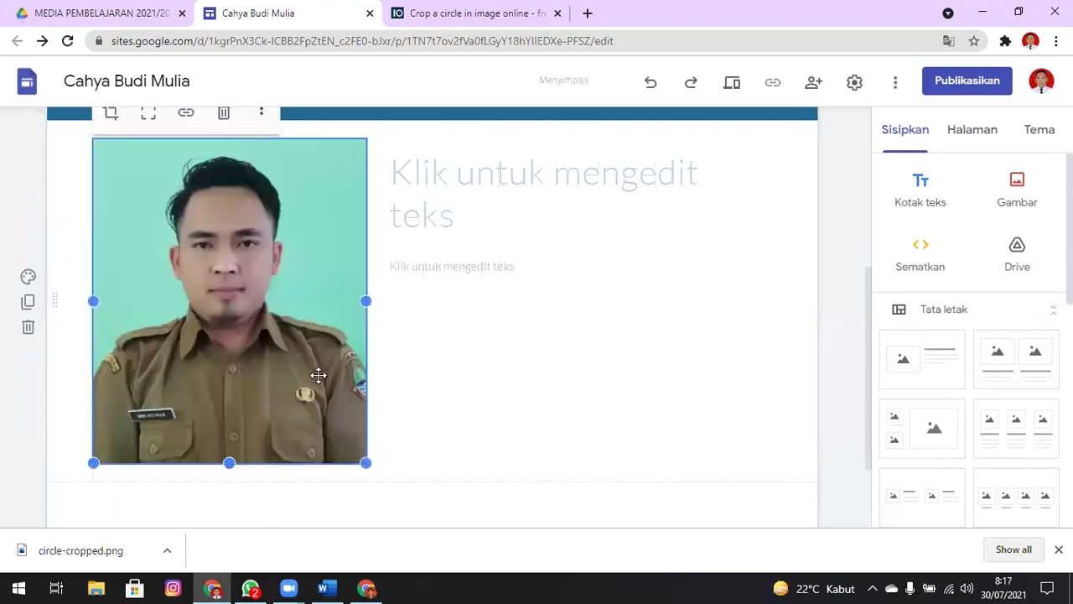
Narrow the portrait, scale it down from its lower-left corner, and trim its lower edge.
{"action": "left_click_drag", "start_coordinate": [369, 308], "coordinate": [314, 317]}
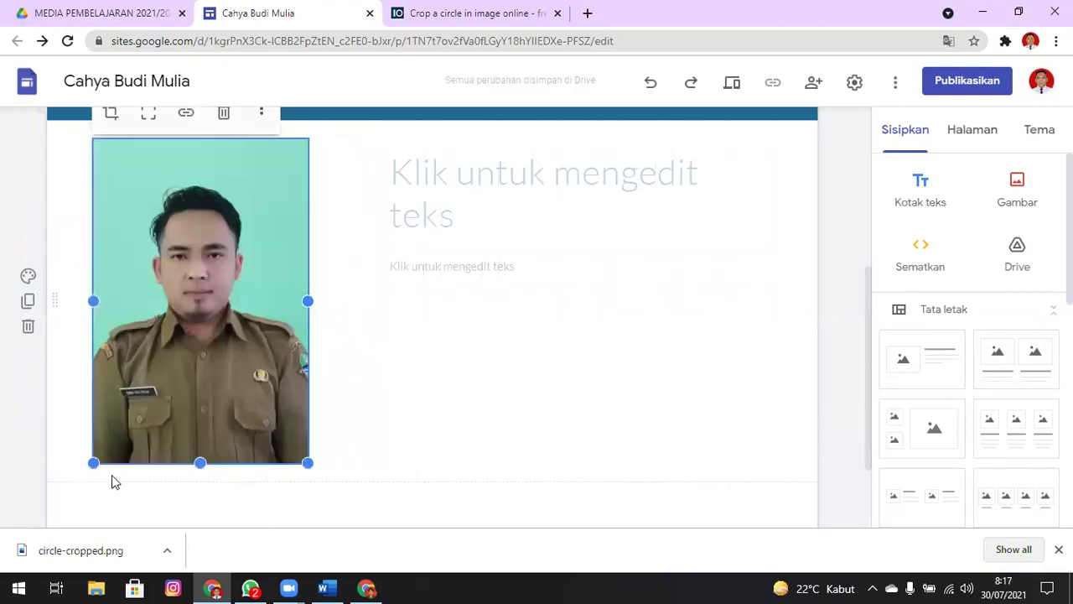
{"action": "left_click_drag", "start_coordinate": [93, 462], "coordinate": [143, 379]}
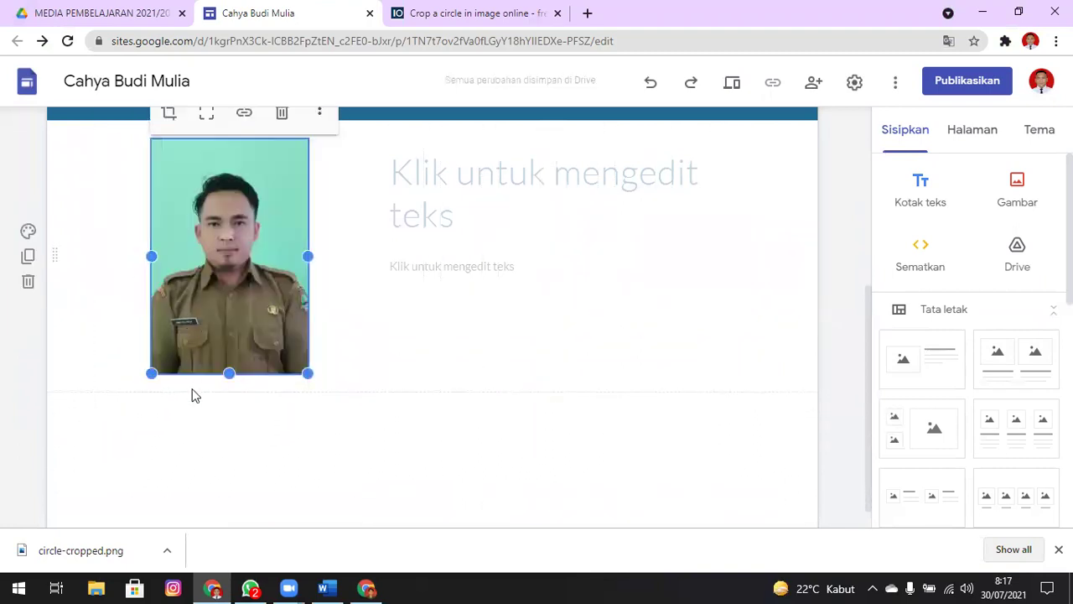
{"action": "left_click_drag", "start_coordinate": [235, 369], "coordinate": [234, 334]}
Widen the text block toward the portrait and enter the teacher's full name as its title.
{"action": "left_click", "coordinate": [575, 244]}
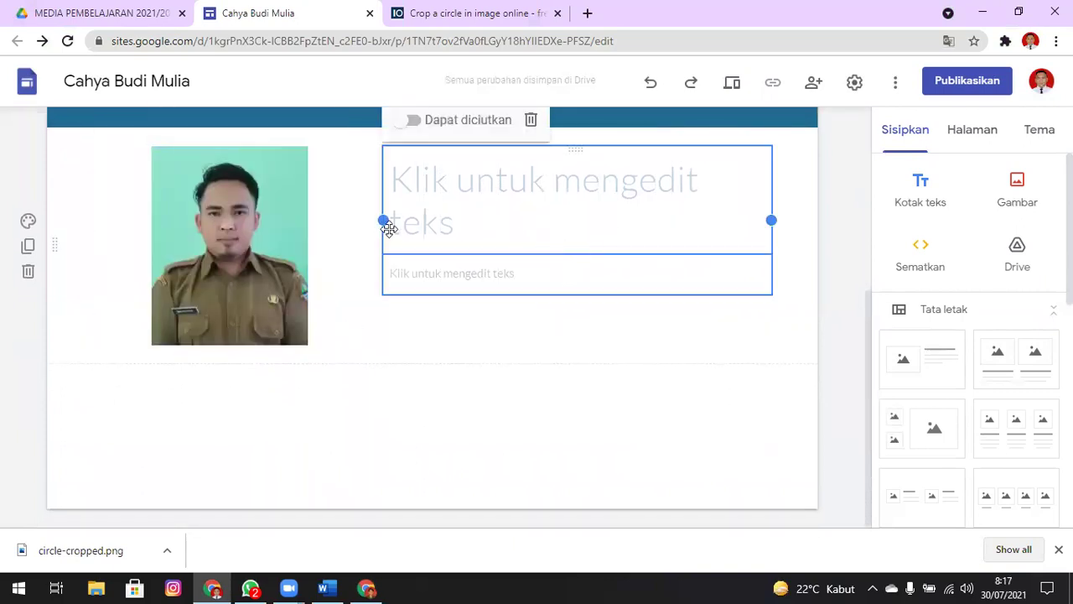
{"action": "left_click_drag", "start_coordinate": [382, 220], "coordinate": [336, 222]}
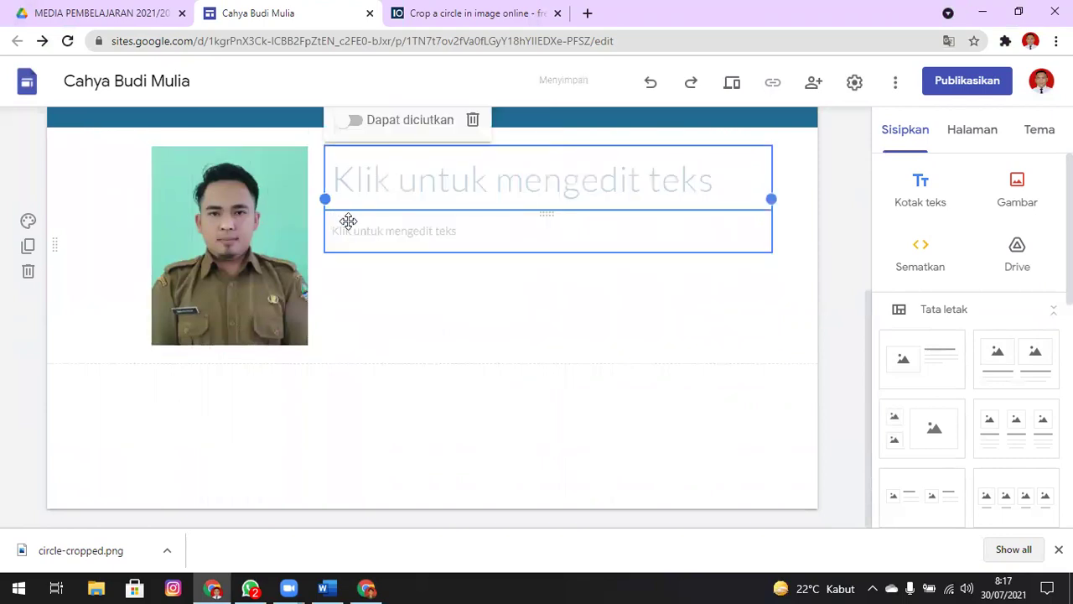
{"action": "left_click", "coordinate": [562, 184]}
{"action": "type", "text": "cAHYA"}
{"action": "key", "text": "BackSpace"}
{"action": "key", "text": "BackSpace"}
{"action": "key", "text": "BackSpace"}
{"action": "key", "text": "BackSpace"}
{"action": "key", "text": "BackSpace"}
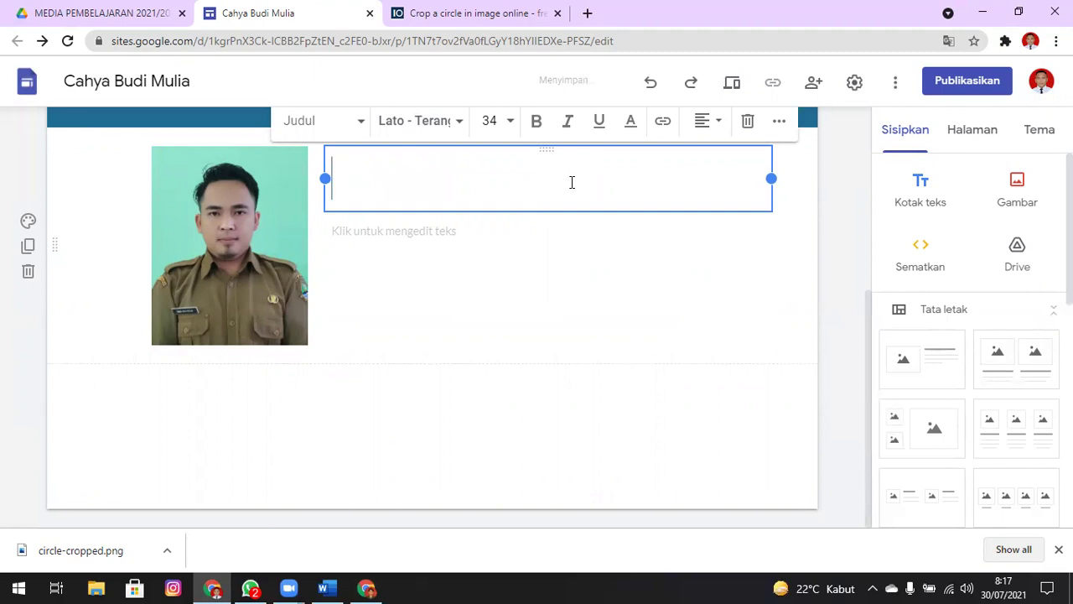
{"action": "type", "text": "Cahya Budi M"}
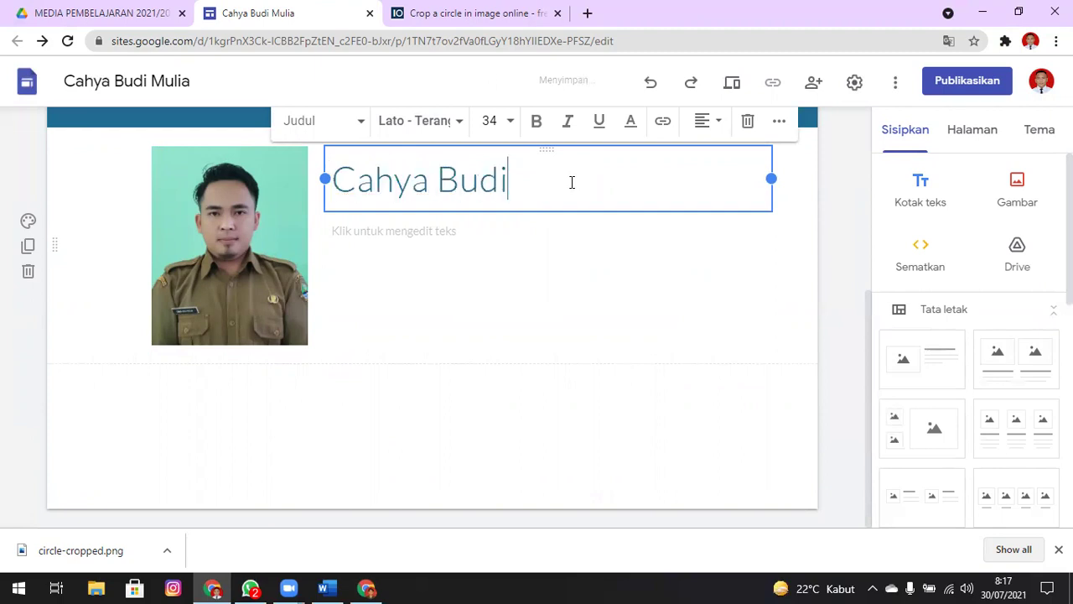
{"action": "type", "text": "ulia"}
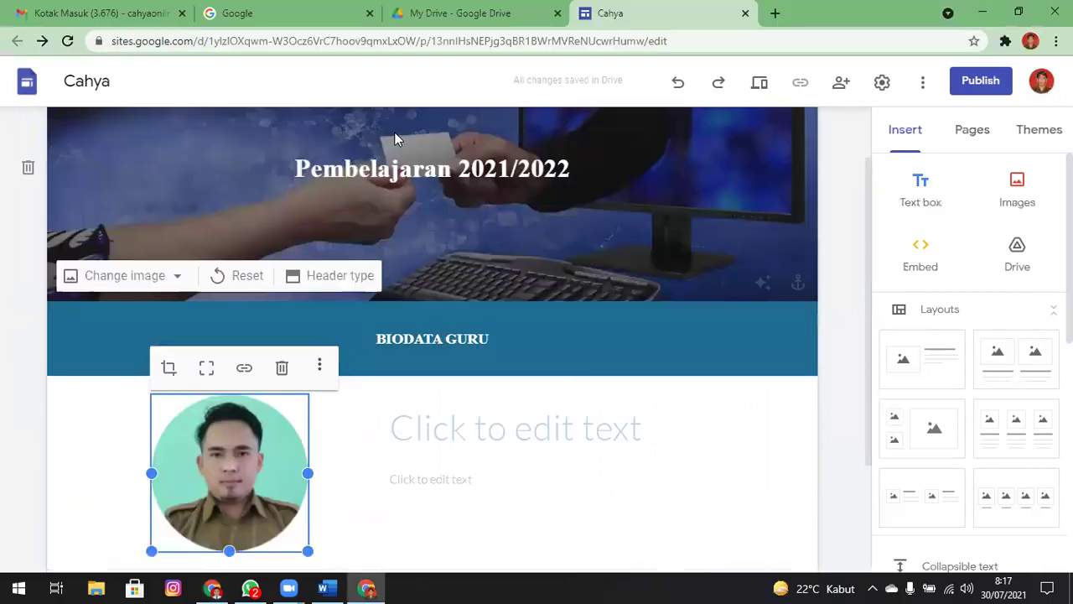
In the English-interface site, enter the teacher's name in the title placeholder beside the circular photo.
{"action": "left_click", "coordinate": [464, 424]}
{"action": "type", "text": "Cahya Budi Mulia"}
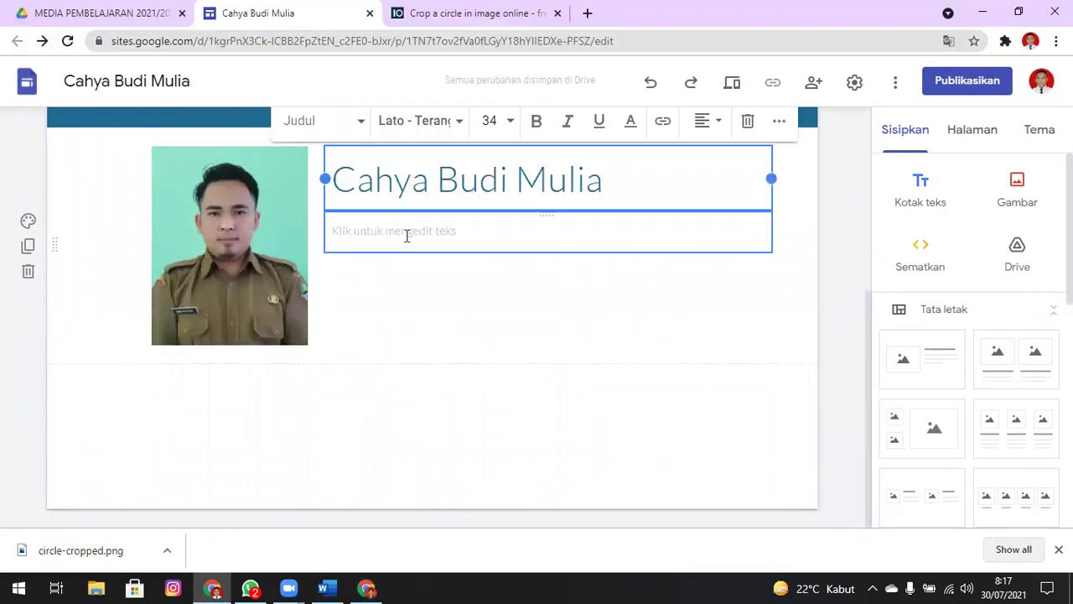
In the Indonesian-interface site, add a TTL line with the teacher's birthplace and date of birth below the name.
{"action": "left_click", "coordinate": [407, 233]}
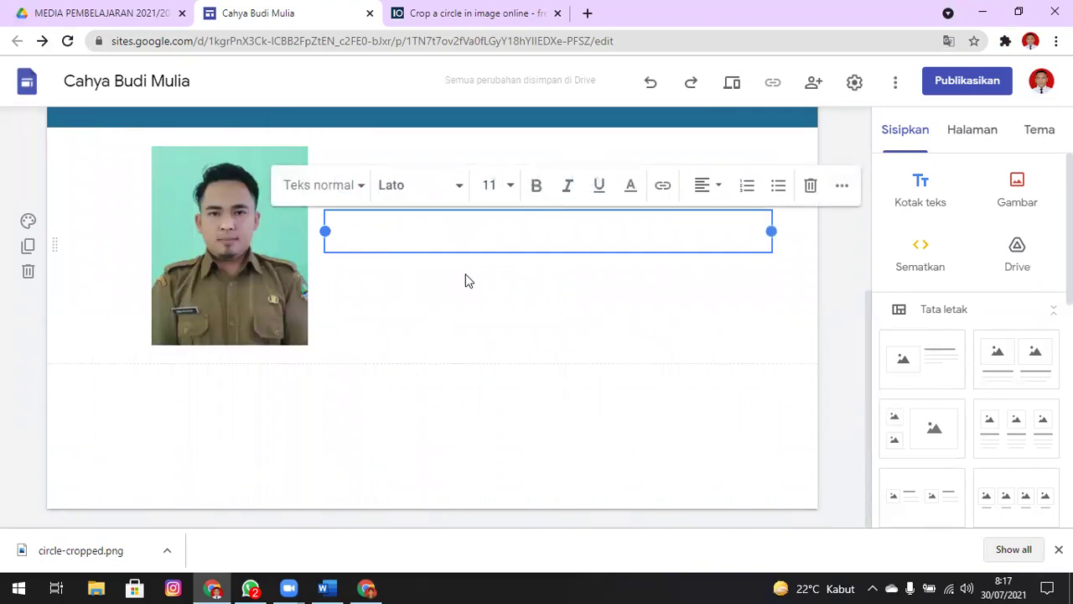
{"action": "type", "text": "T"}
{"action": "key", "text": "BackSpace"}
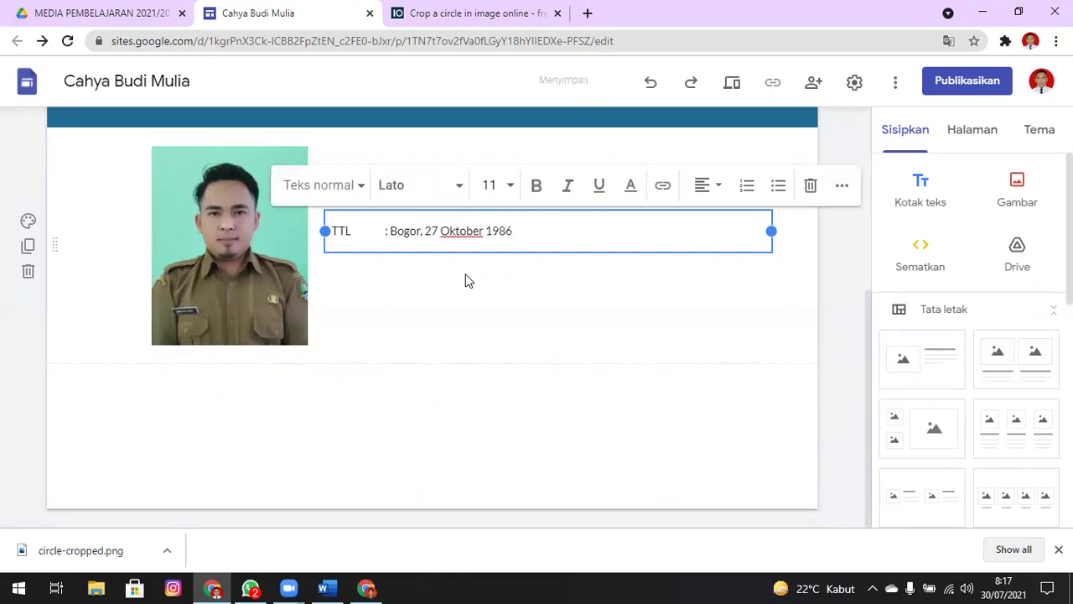
{"action": "key", "text": "Return"}
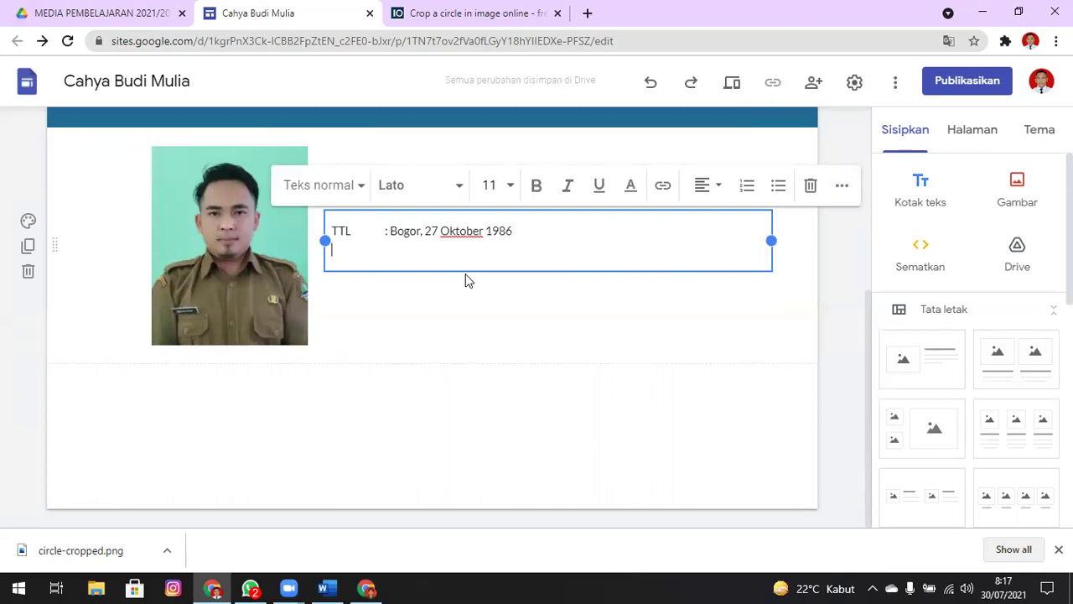
Add the labels Alamat and Nomor HP on separate lines below the TTL line, with a colon after Alamat.
{"action": "type", "text": "Alamat"}
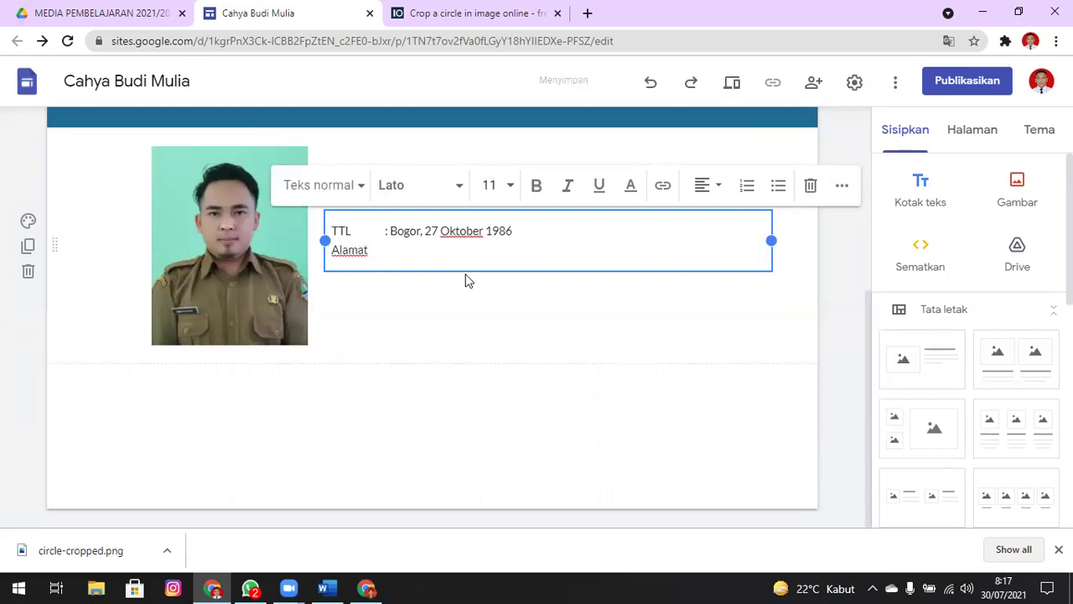
{"action": "type", "text": "\t:"}
{"action": "key", "text": "Return"}
{"action": "type", "text": "N"}
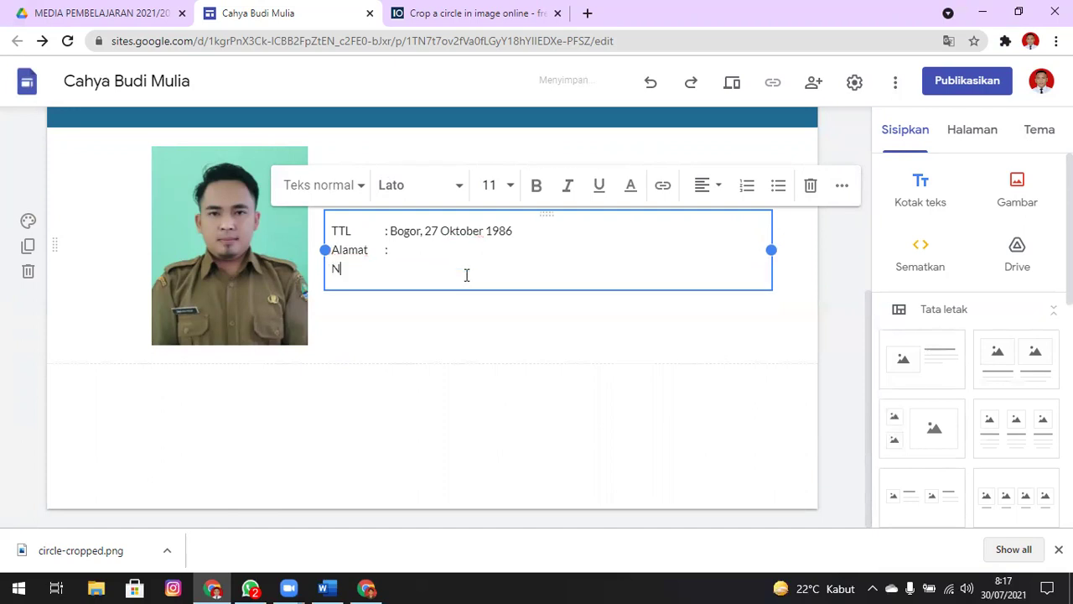
{"action": "type", "text": "omor HP"}
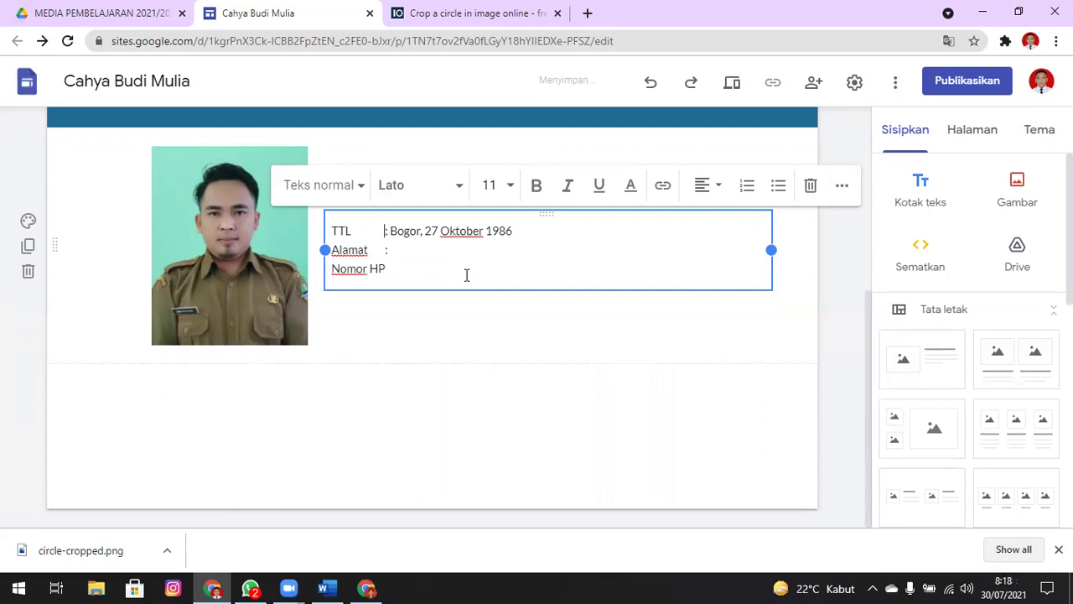
Line up the colons of the three biodata lines and fill in the teacher's phone number and address.
{"action": "key", "text": "Tab"}
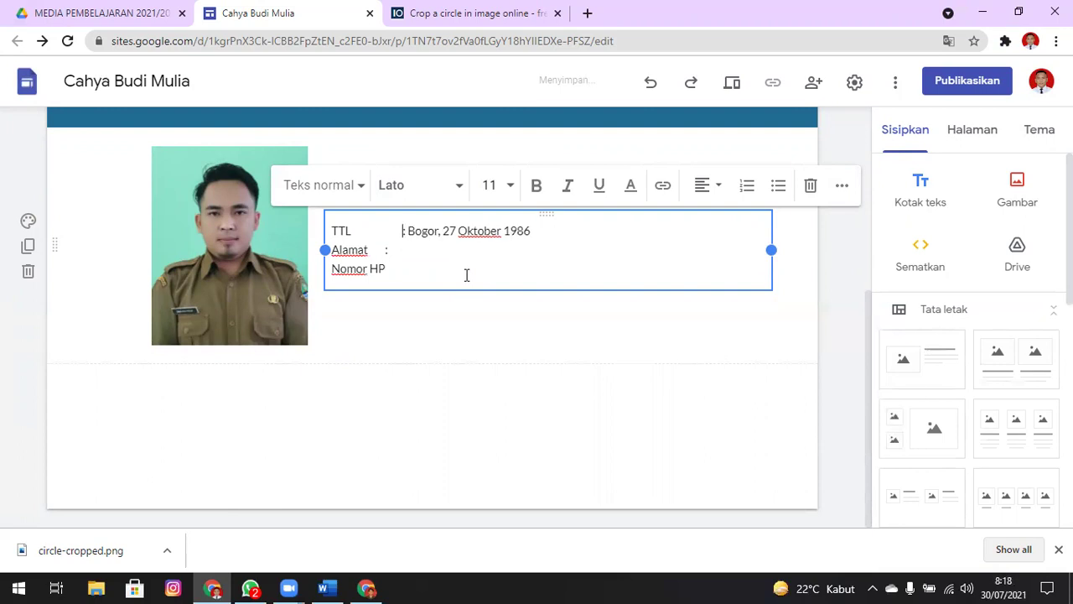
{"action": "key", "text": "Tab"}
{"action": "key", "text": "Down"}
{"action": "key", "text": "Tab"}
{"action": "type", "text": ":"}
{"action": "type", "text": " 0812"}
{"action": "type", "text": " 34"}
{"action": "type", "text": "56 7890"}
{"action": "type", "text": "Bogor"}
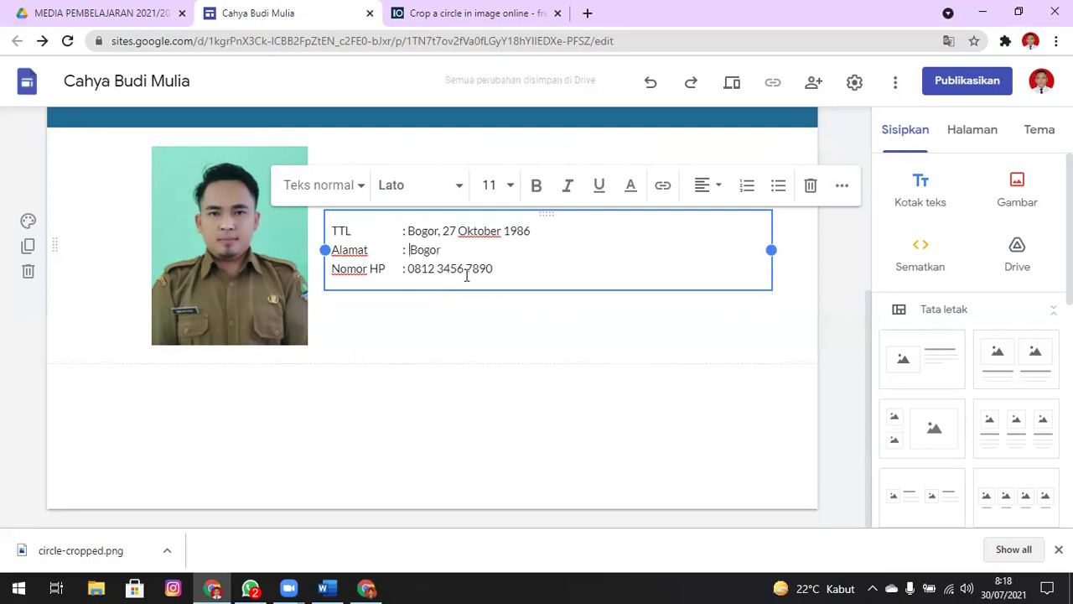
Copy all three biodata lines and paste them into the body text below the name in the English-interface site.
{"action": "scroll", "coordinate": [591, 358], "scroll_direction": "up", "scroll_amount": 3}
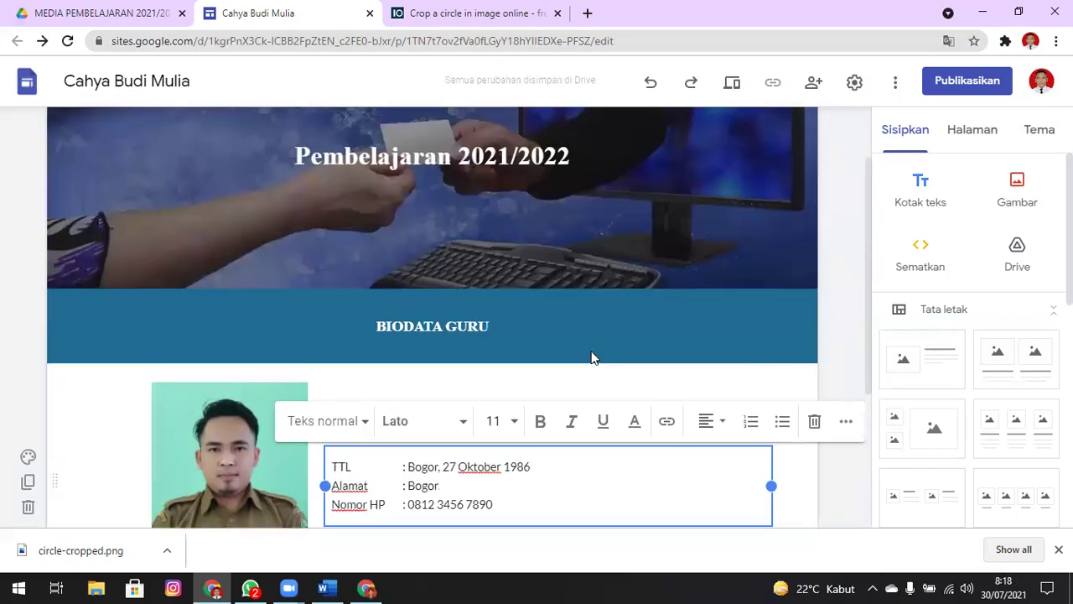
{"action": "key", "text": "ctrl+a"}
{"action": "key", "text": "ctrl+c"}
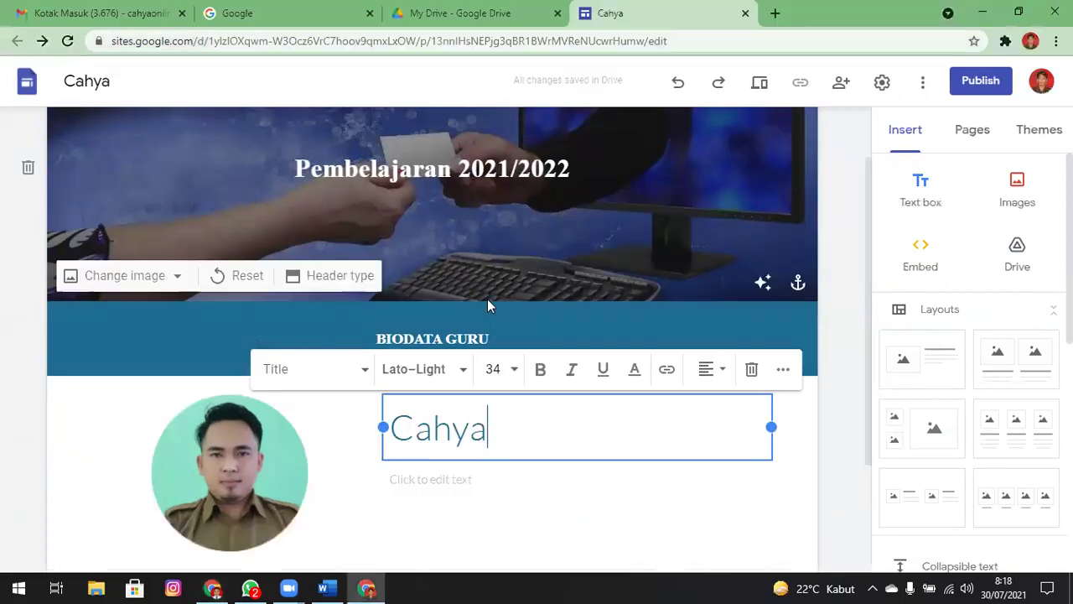
{"action": "left_click", "coordinate": [489, 487]}
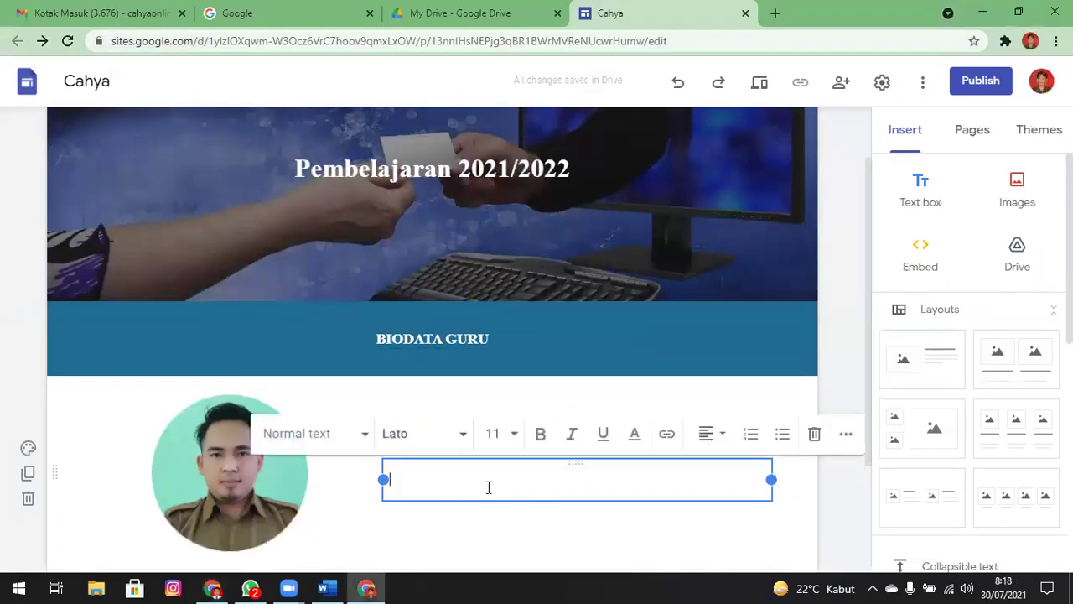
{"action": "key", "text": "ctrl+v"}
{"action": "key", "text": "BackSpace"}
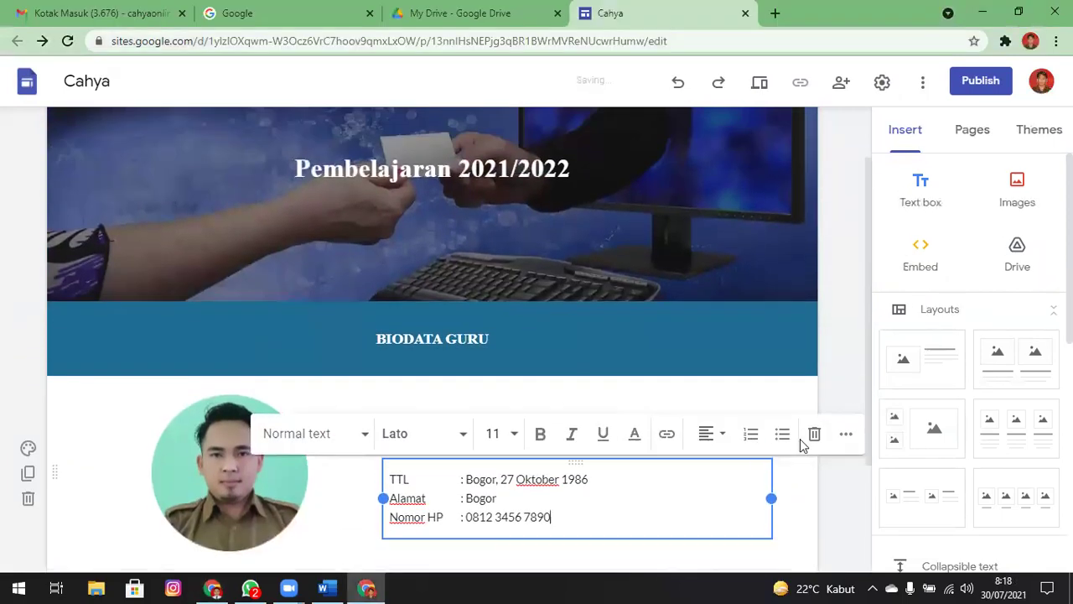
{"action": "left_click_drag", "start_coordinate": [869, 246], "coordinate": [868, 359]}
{"action": "left_click", "coordinate": [349, 359]}
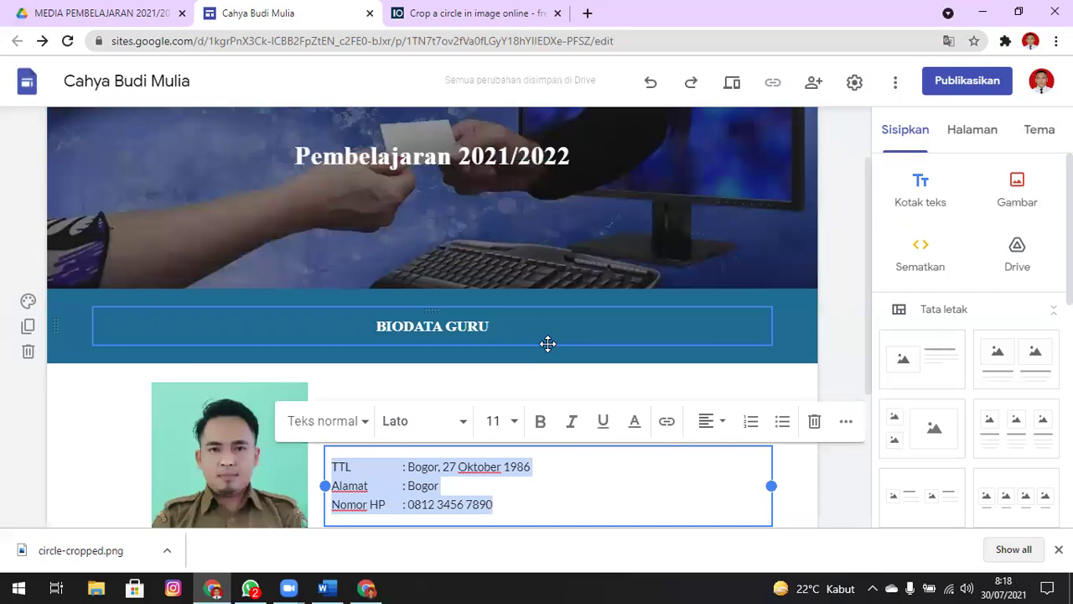
In the Indonesian-interface site, shrink the portrait from its lower-right corner and extend its lower edge level with the text block's bottom.
{"action": "scroll", "coordinate": [620, 352], "scroll_direction": "up", "scroll_amount": 1}
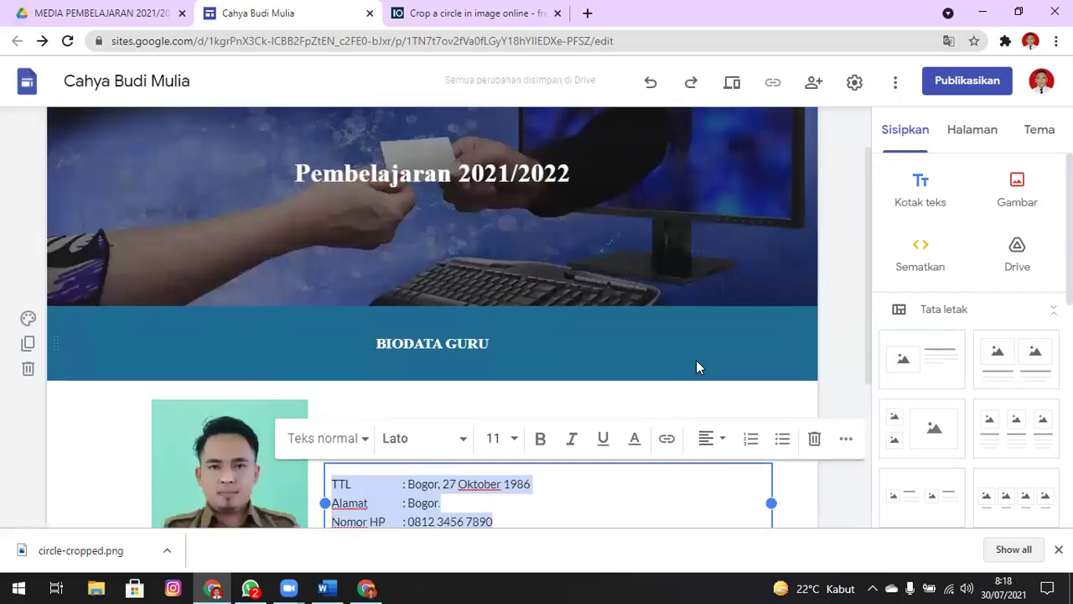
{"action": "scroll", "coordinate": [695, 360], "scroll_direction": "down", "scroll_amount": 2}
{"action": "left_click_drag", "start_coordinate": [868, 226], "coordinate": [862, 311]}
{"action": "left_click", "coordinate": [271, 260]}
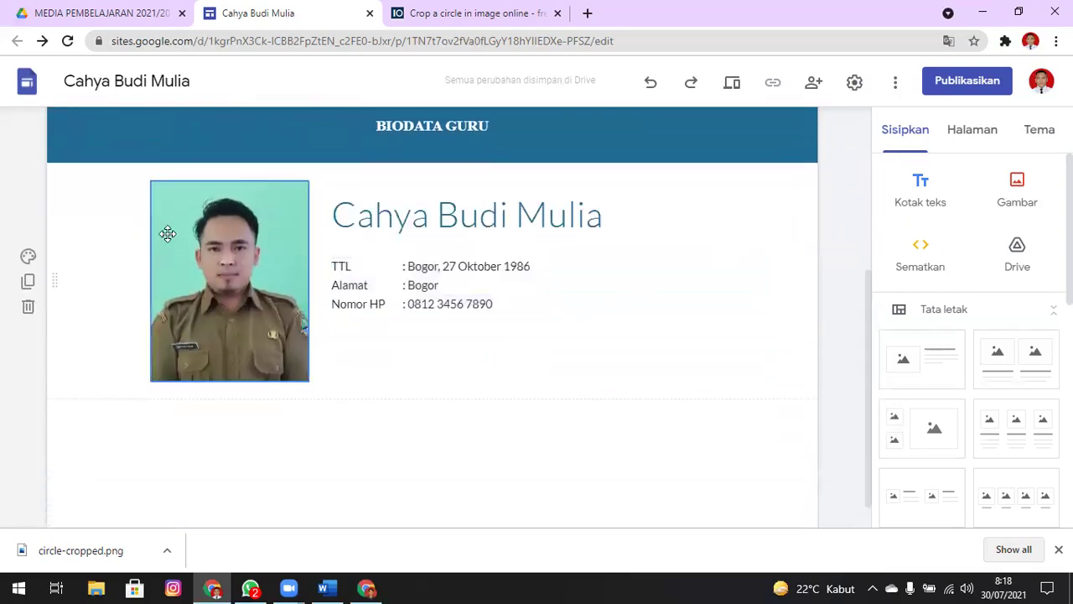
{"action": "left_click_drag", "start_coordinate": [306, 379], "coordinate": [251, 328]}
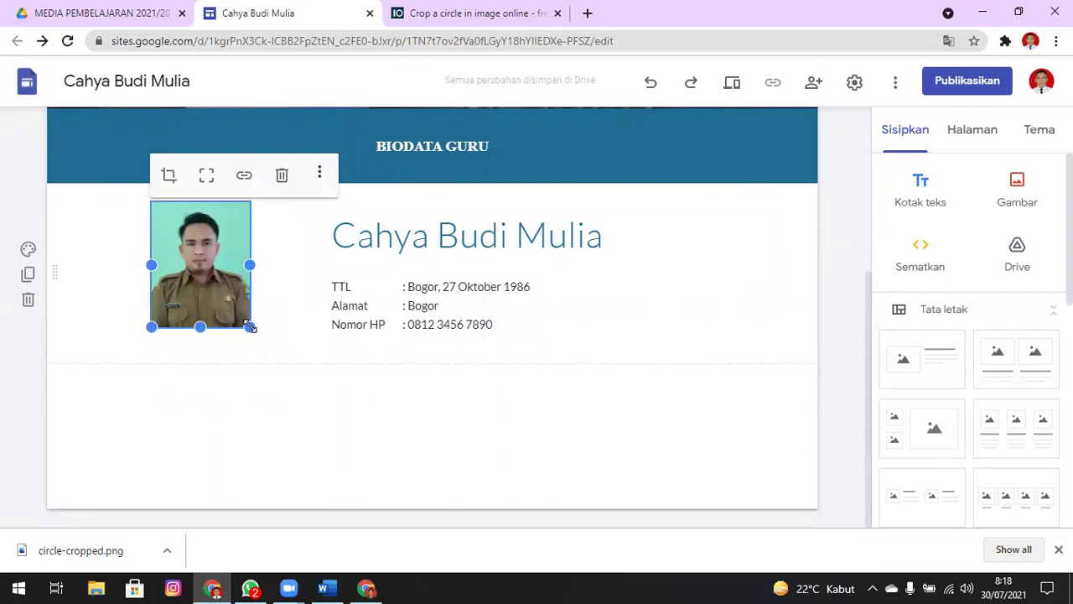
{"action": "left_click_drag", "start_coordinate": [202, 328], "coordinate": [209, 346]}
{"action": "left_click", "coordinate": [673, 395]}
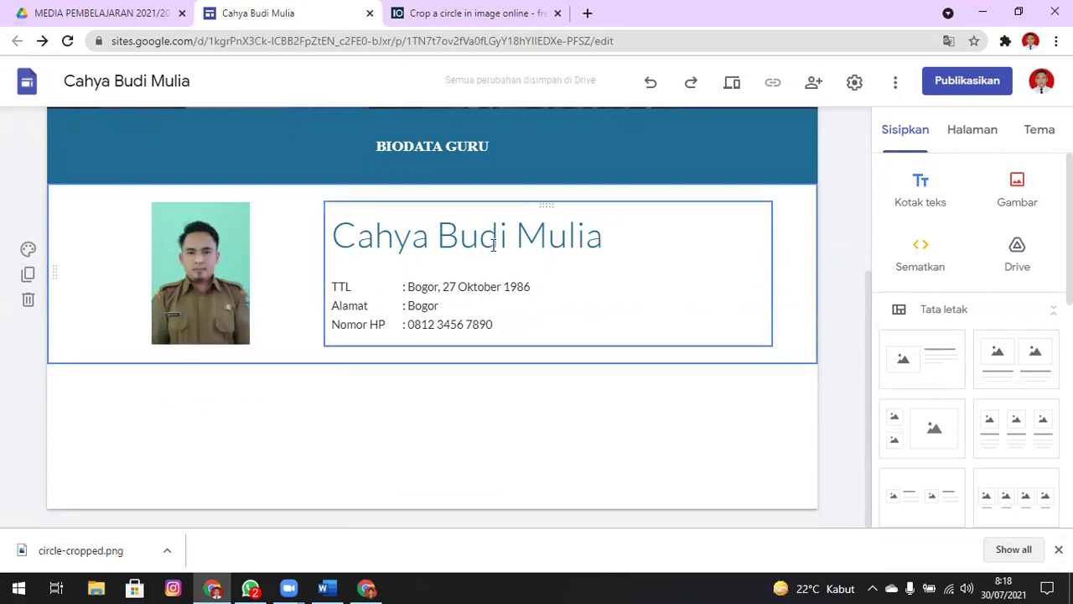
Narrow the name and biodata text block from its left edge and move the portrait right, closer to the text.
{"action": "left_click_drag", "start_coordinate": [234, 217], "coordinate": [244, 210]}
{"action": "left_click", "coordinate": [707, 235]}
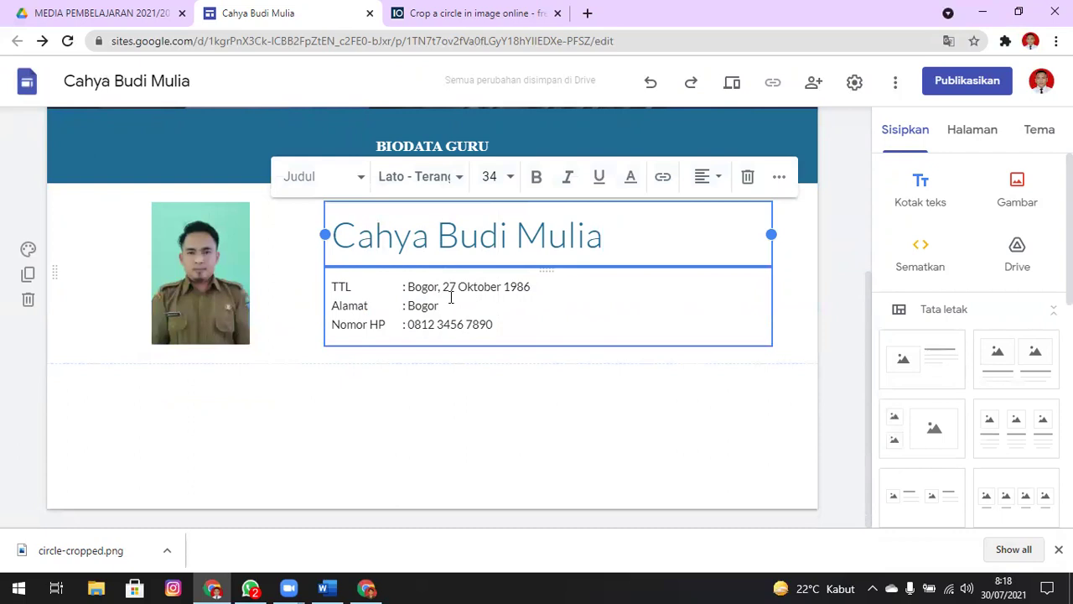
{"action": "left_click_drag", "start_coordinate": [324, 234], "coordinate": [382, 234]}
{"action": "left_click_drag", "start_coordinate": [232, 236], "coordinate": [265, 230]}
Duplicate the blue BIODATA GURU heading section.
{"action": "scroll", "coordinate": [587, 319], "scroll_direction": "up", "scroll_amount": 3}
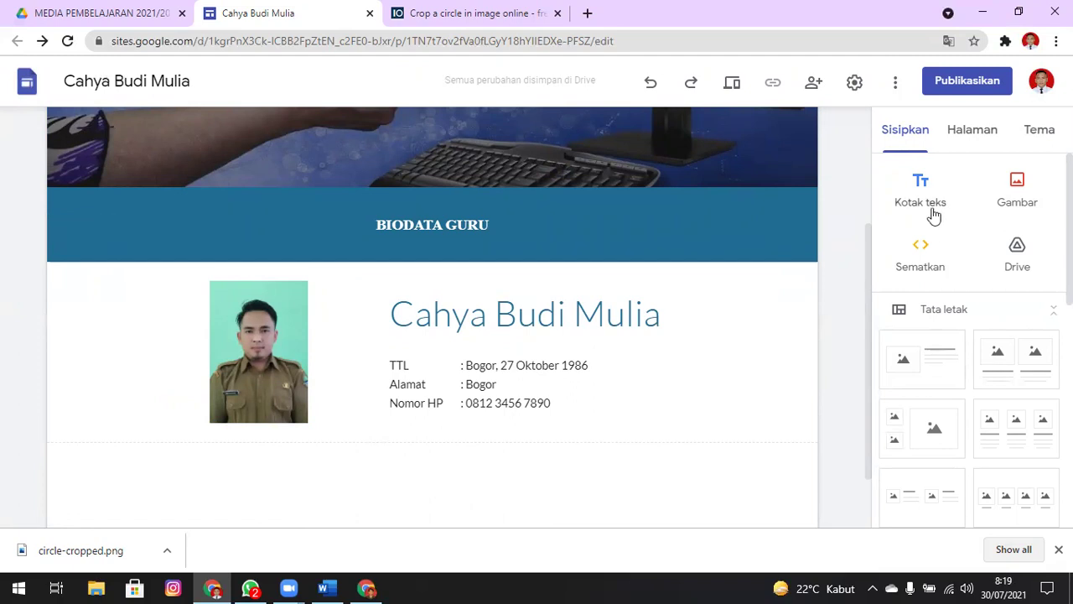
{"action": "left_click", "coordinate": [29, 227]}
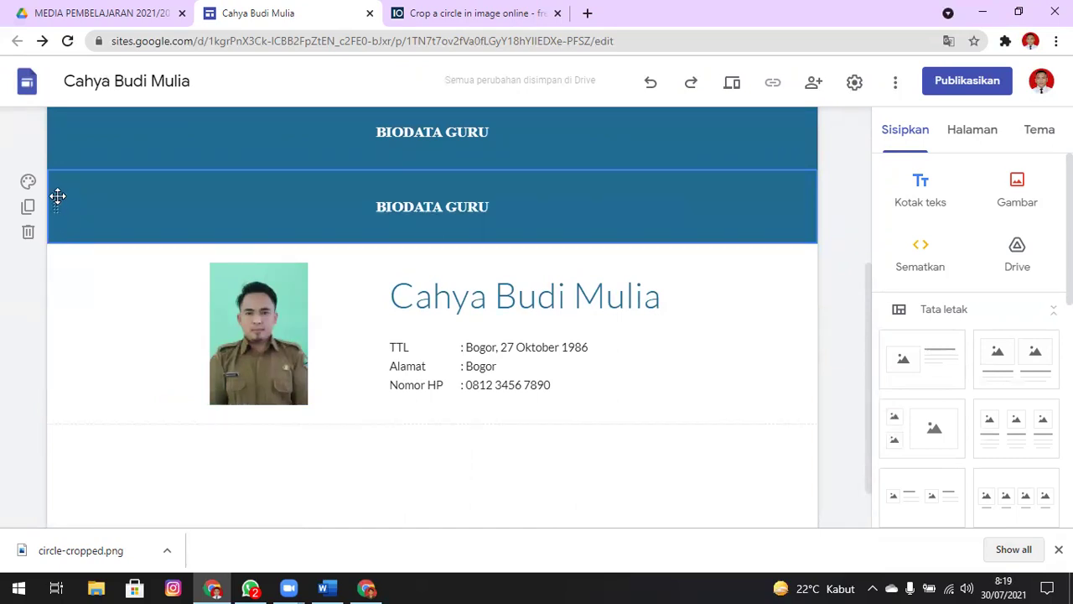
Move the duplicated BIODATA GURU heading below the biodata section and change its text to MATA PELAJARAN.
{"action": "left_click_drag", "start_coordinate": [58, 207], "coordinate": [51, 476]}
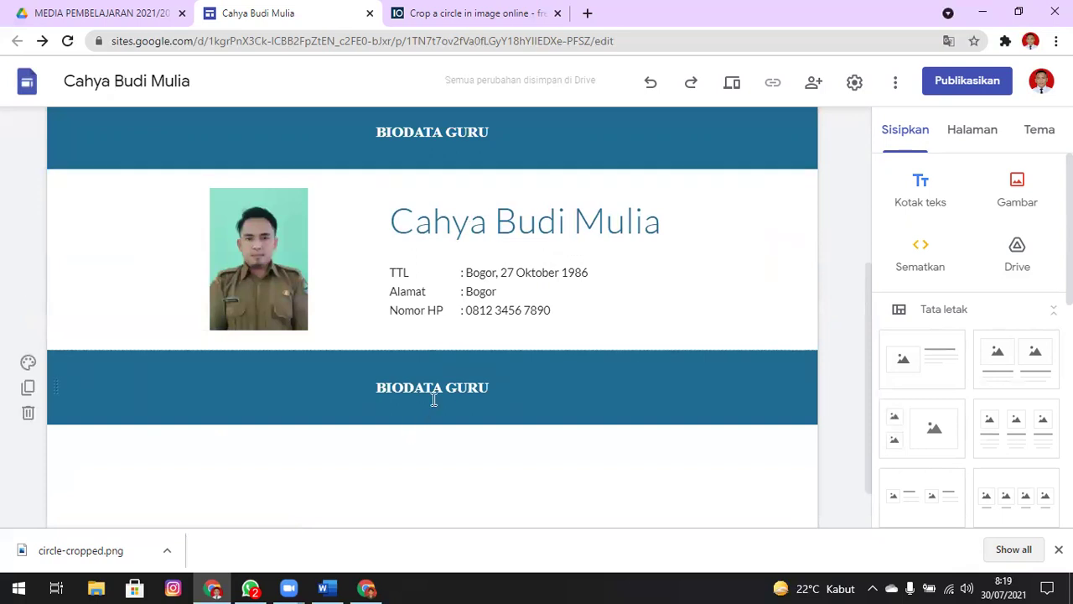
{"action": "left_click", "coordinate": [489, 386]}
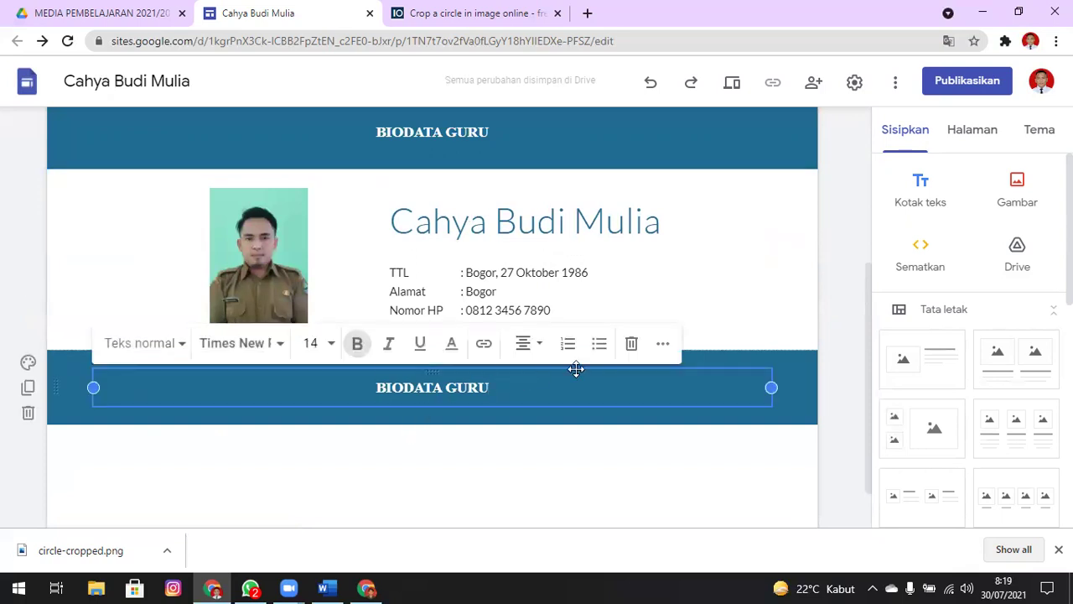
{"action": "key", "text": "ctrl+a"}
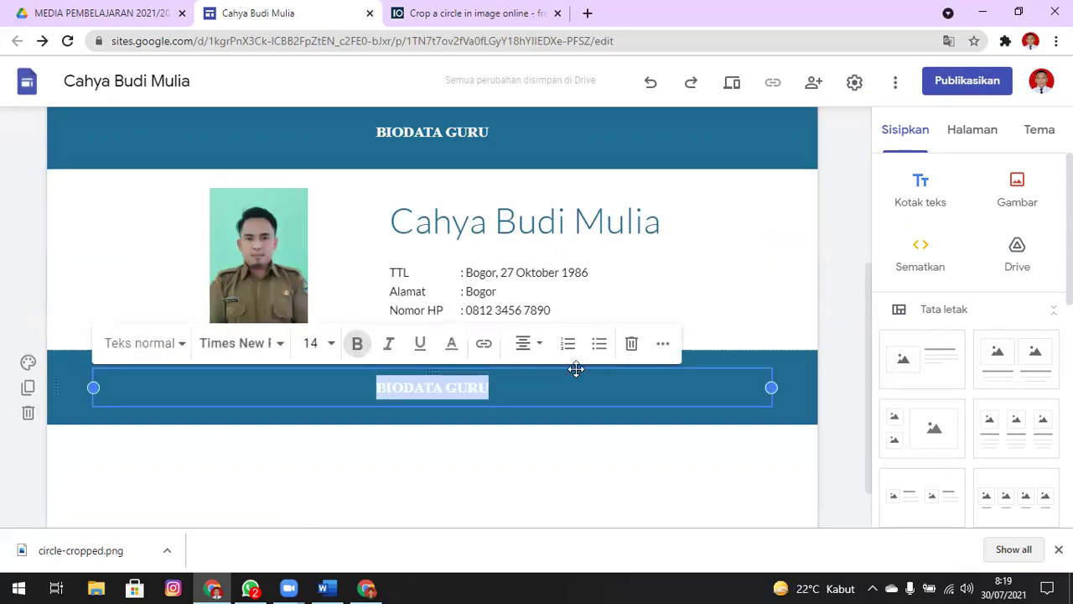
{"action": "type", "text": "ma"}
{"action": "key", "text": "BackSpace"}
{"action": "key", "text": "BackSpace"}
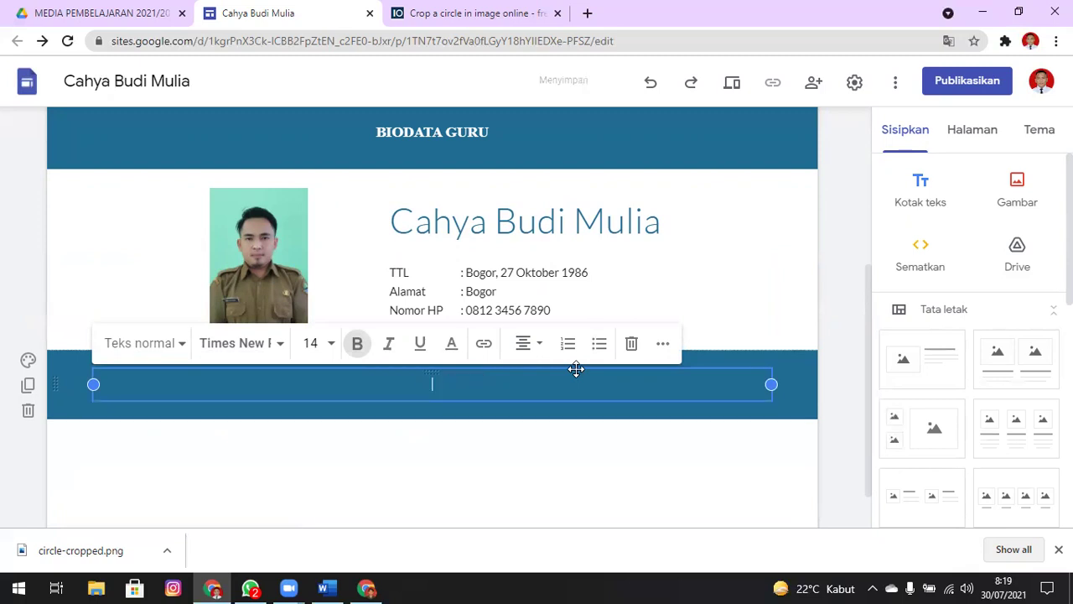
{"action": "type", "text": "MATA PELA"}
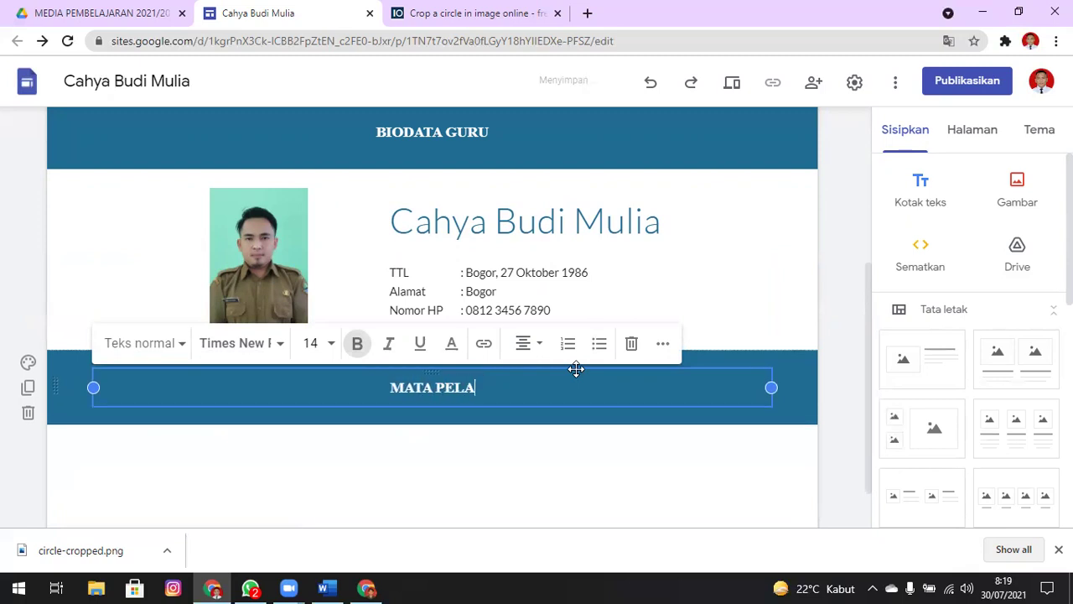
{"action": "type", "text": "JARAN"}
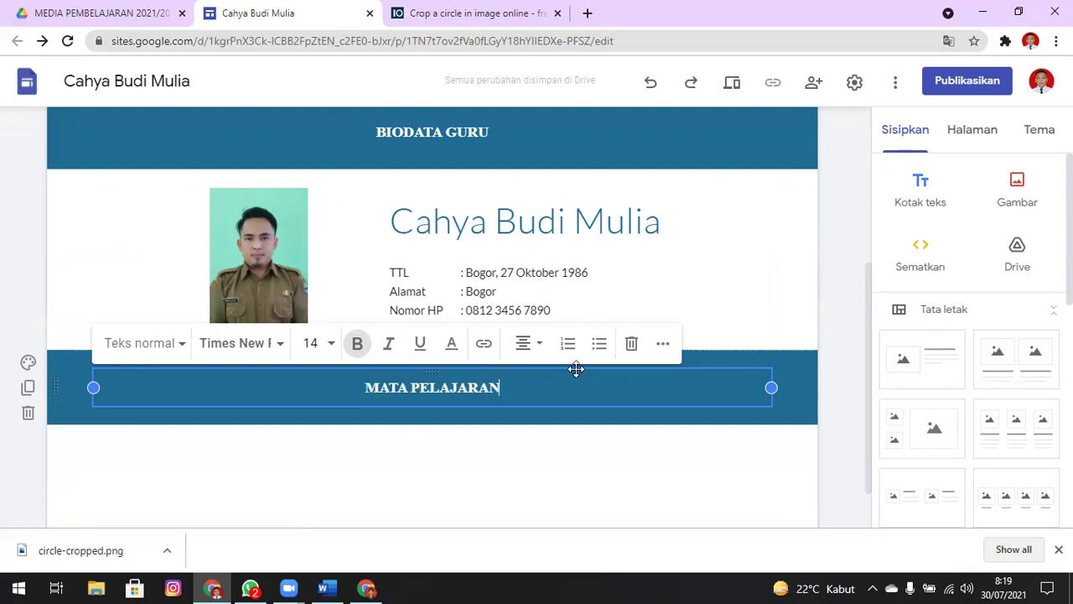
Copy the MATA PELAJARAN heading text.
{"action": "left_click_drag", "start_coordinate": [525, 388], "coordinate": [367, 386]}
{"action": "right_click", "coordinate": [378, 382]}
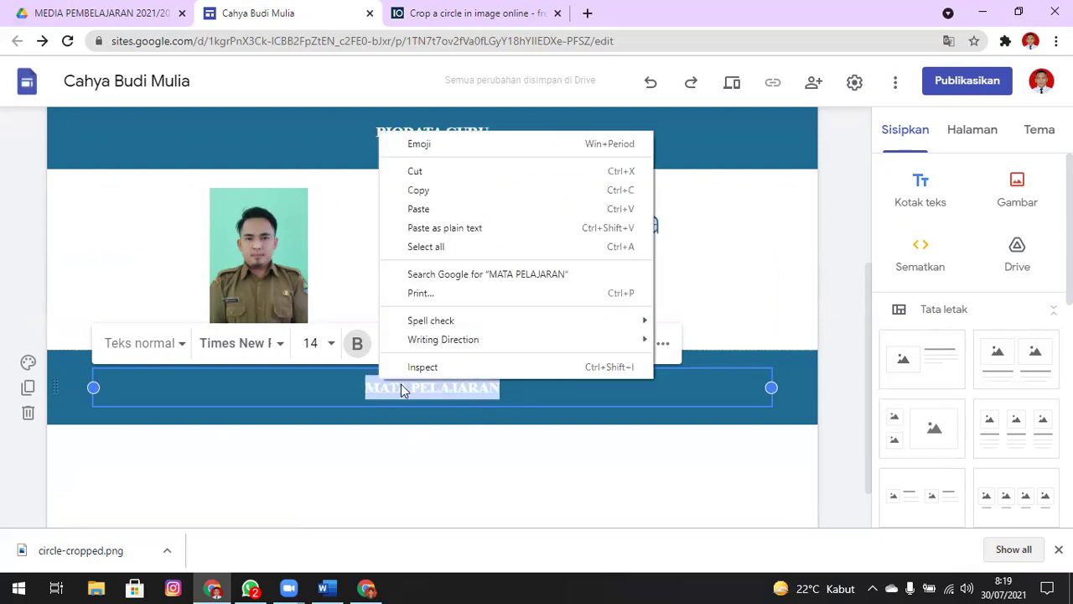
{"action": "left_click", "coordinate": [445, 191]}
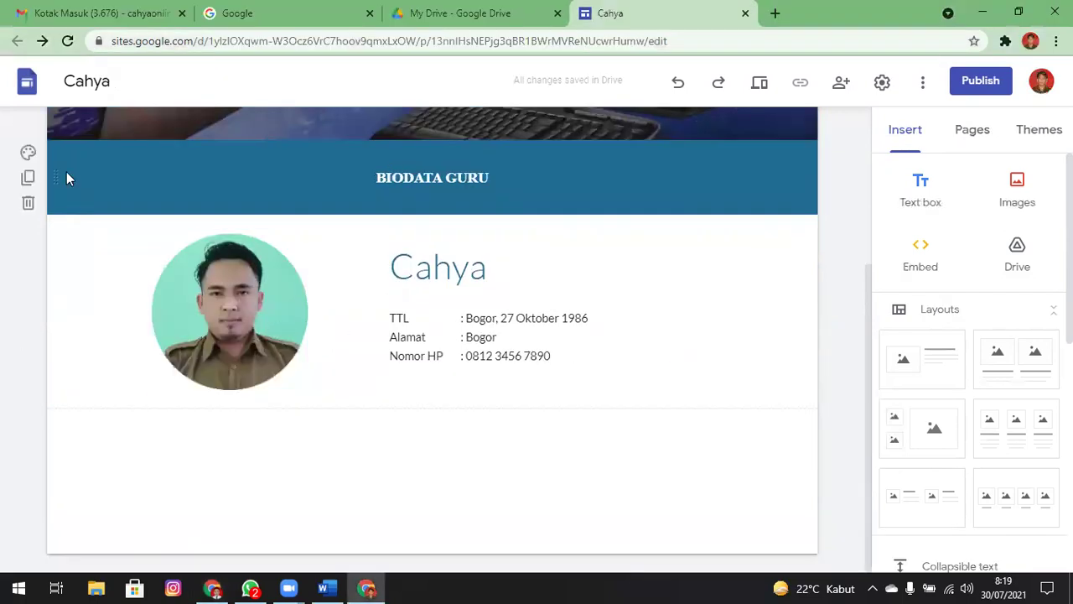
In the English-interface site, duplicate the BIODATA GURU heading below the biodata section and replace its text with the copied MATA PELAJARAN.
{"action": "left_click", "coordinate": [28, 177]}
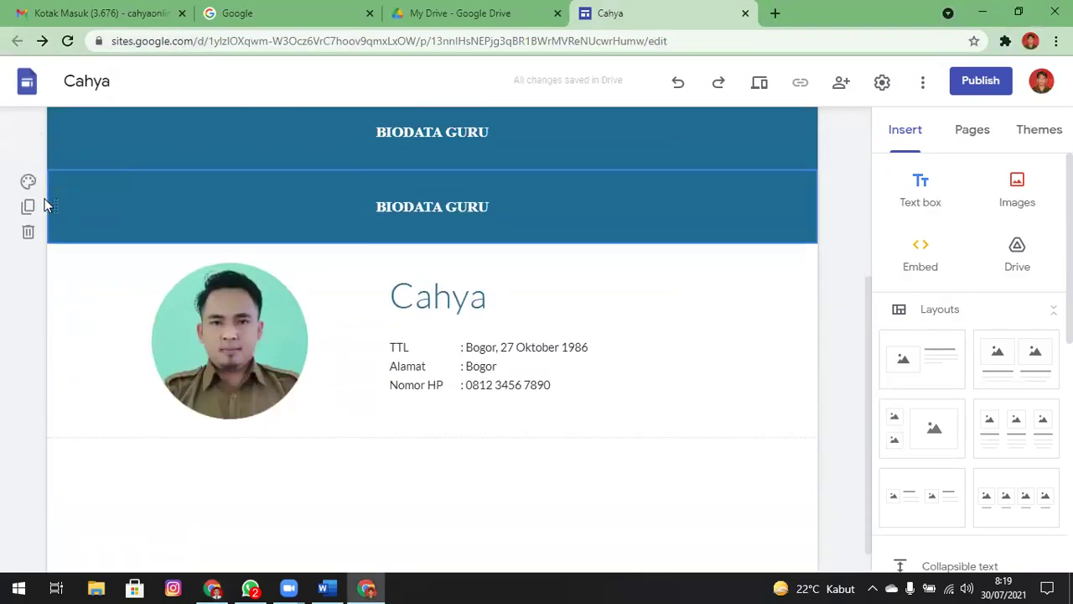
{"action": "left_click_drag", "start_coordinate": [53, 203], "coordinate": [66, 449]}
{"action": "triple_click", "coordinate": [445, 401]}
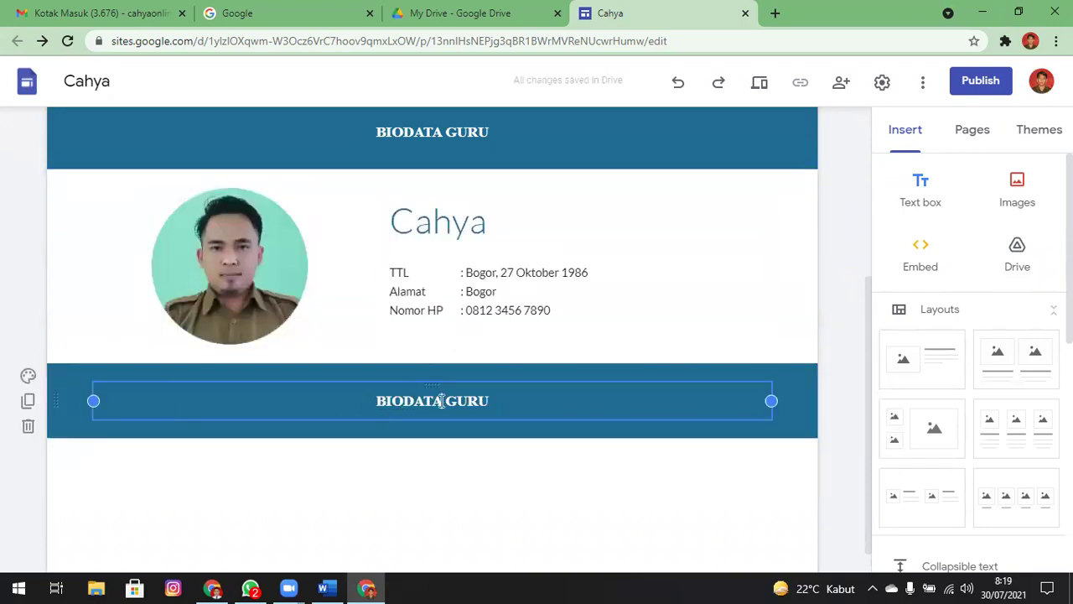
{"action": "key", "text": "ctrl+v"}
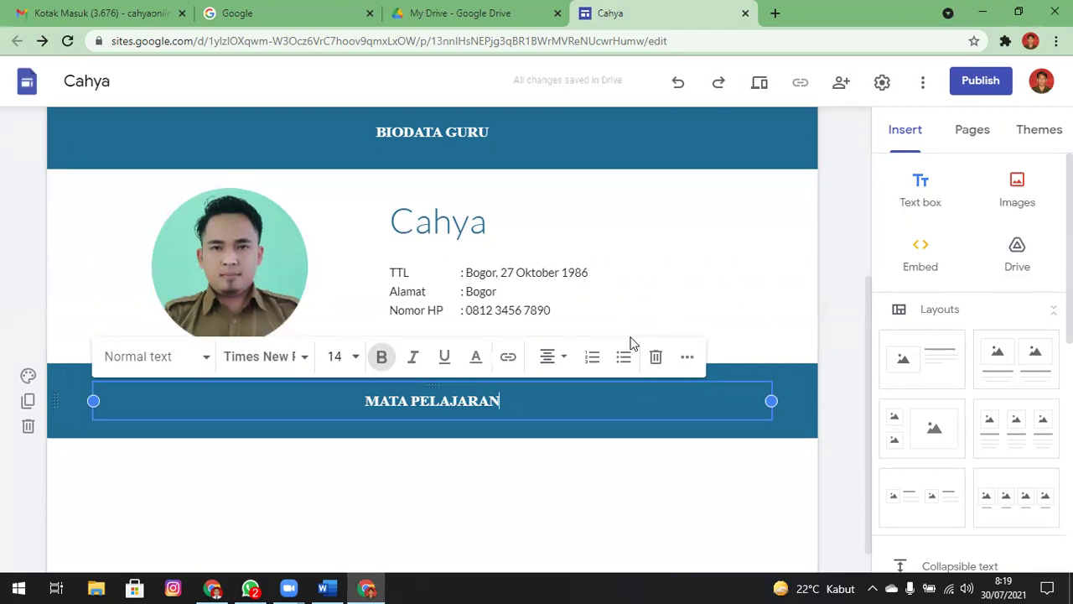
{"action": "left_click", "coordinate": [822, 303]}
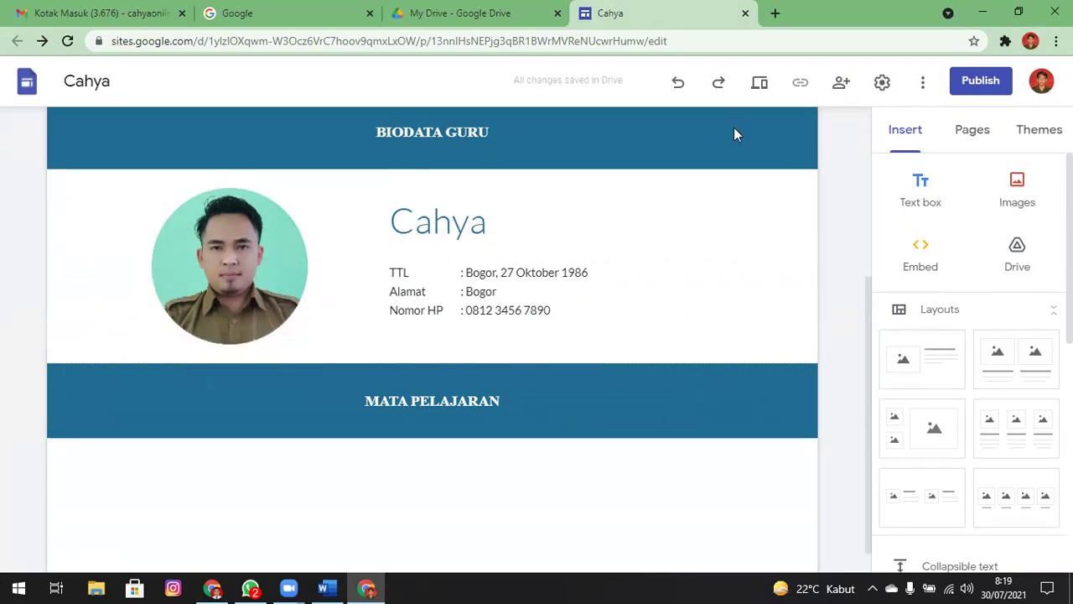
Preview the English-interface site on a large screen and check the header, biodata and MATA PELAJARAN sections.
{"action": "left_click", "coordinate": [761, 83]}
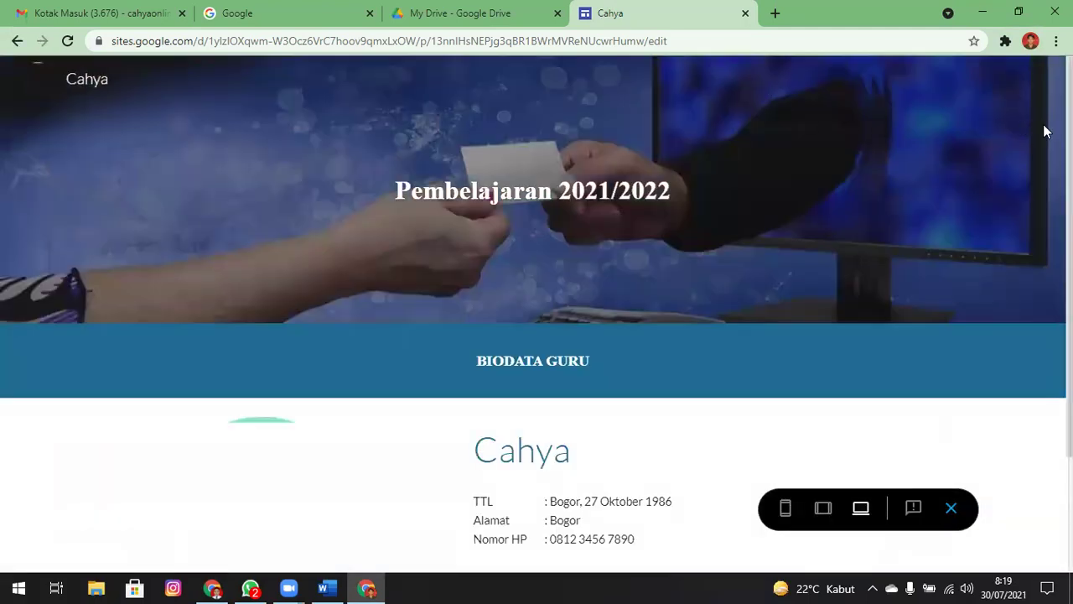
{"action": "scroll", "coordinate": [1046, 131], "scroll_direction": "down", "scroll_amount": 2}
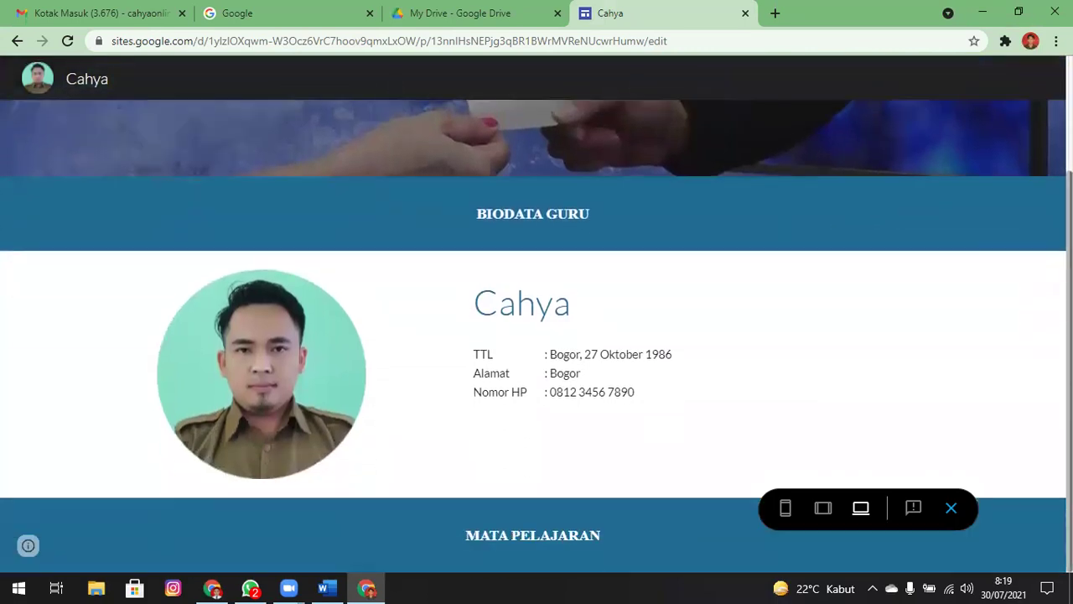
{"action": "scroll", "coordinate": [533, 336], "scroll_direction": "up", "scroll_amount": 1}
{"action": "scroll", "coordinate": [533, 335], "scroll_direction": "down", "scroll_amount": 1}
{"action": "scroll", "coordinate": [533, 336], "scroll_direction": "up", "scroll_amount": 1}
{"action": "scroll", "coordinate": [533, 335], "scroll_direction": "down", "scroll_amount": 1}
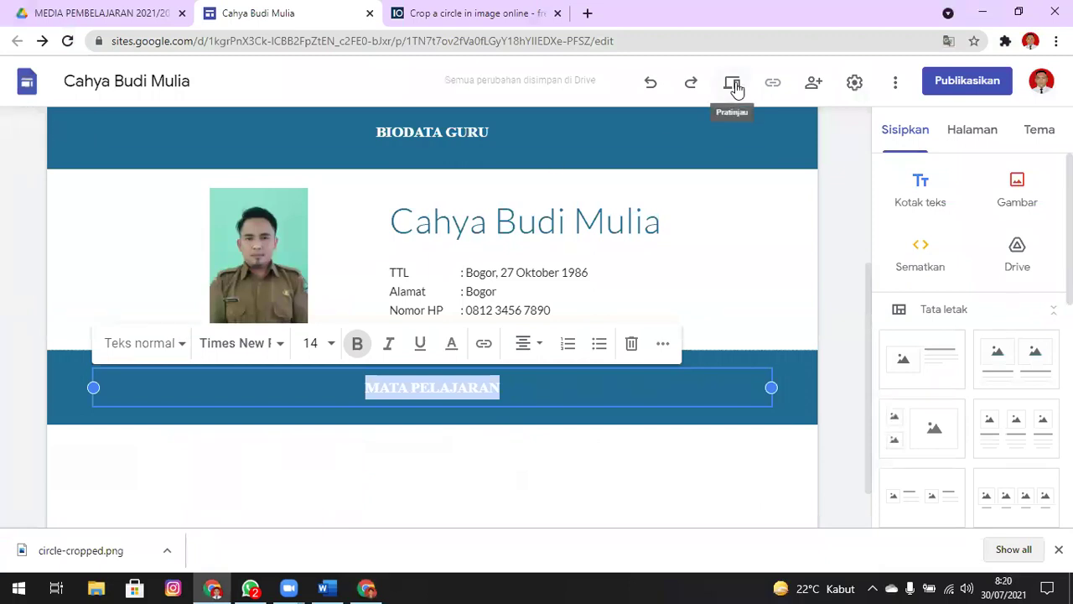
Preview the Indonesian-interface site on a large screen and look over its header banner and biodata section.
{"action": "left_click", "coordinate": [735, 87]}
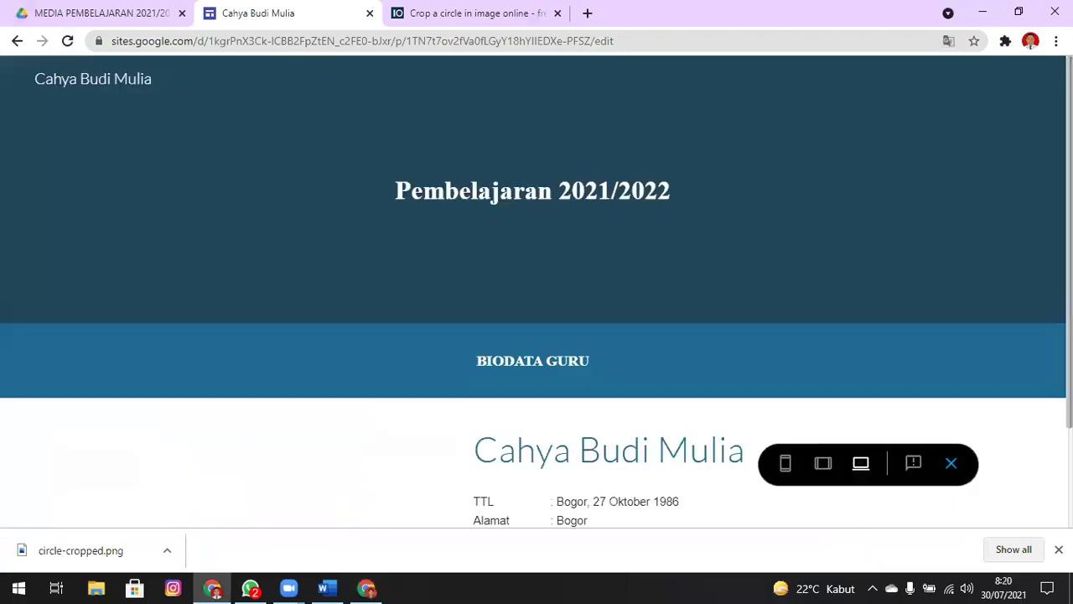
{"action": "scroll", "coordinate": [536, 335], "scroll_direction": "down", "scroll_amount": 2}
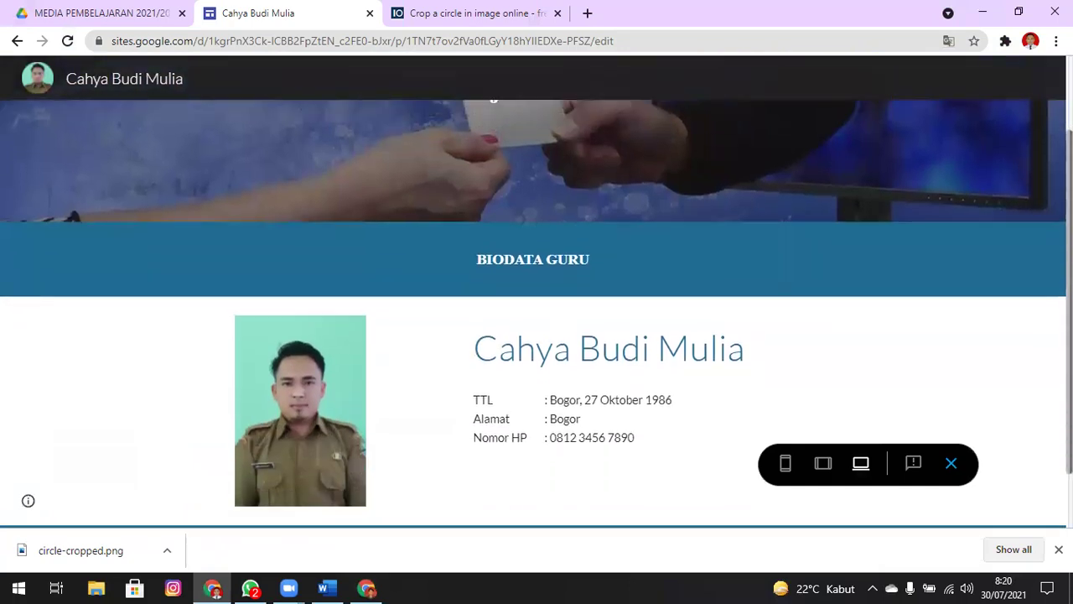
{"action": "scroll", "coordinate": [536, 335], "scroll_direction": "up", "scroll_amount": 1}
{"action": "scroll", "coordinate": [537, 335], "scroll_direction": "down", "scroll_amount": 1}
{"action": "scroll", "coordinate": [536, 335], "scroll_direction": "up", "scroll_amount": 2}
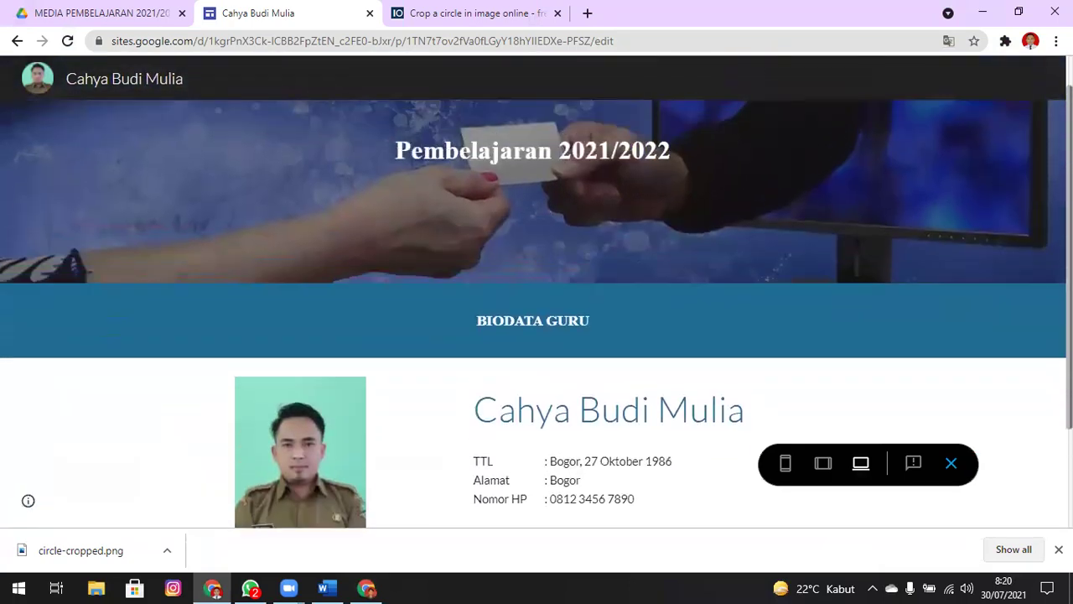
{"action": "scroll", "coordinate": [537, 335], "scroll_direction": "down", "scroll_amount": 2}
{"action": "scroll", "coordinate": [537, 336], "scroll_direction": "up", "scroll_amount": 2}
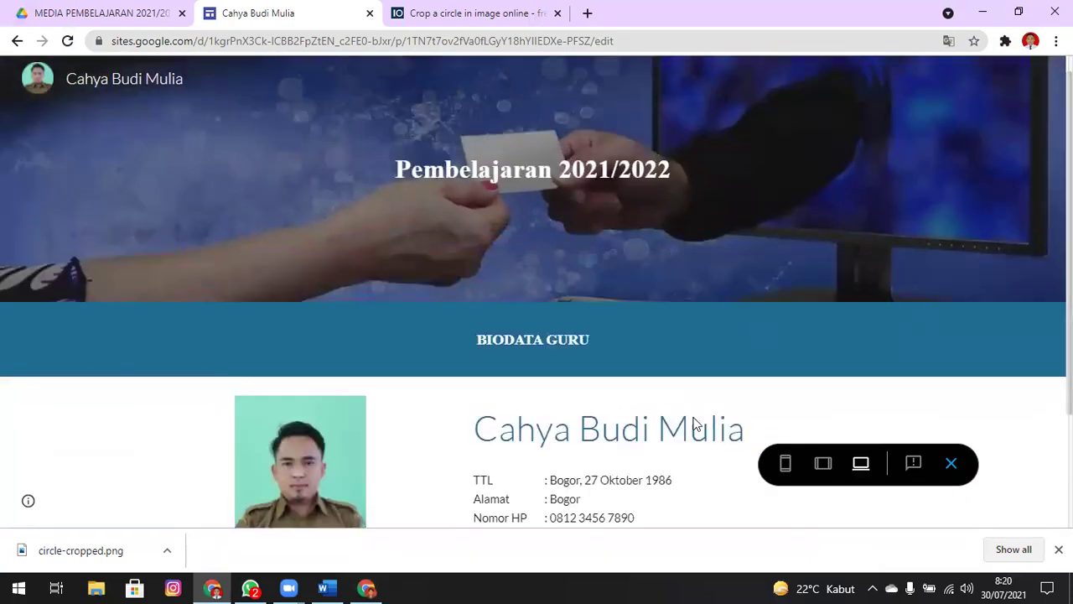
Check the Indonesian-interface site's preview at phone, tablet and large-screen sizes, and close the previews of both sites.
{"action": "left_click", "coordinate": [787, 467]}
{"action": "left_click_drag", "start_coordinate": [668, 241], "coordinate": [685, 441]}
{"action": "left_click", "coordinate": [821, 466]}
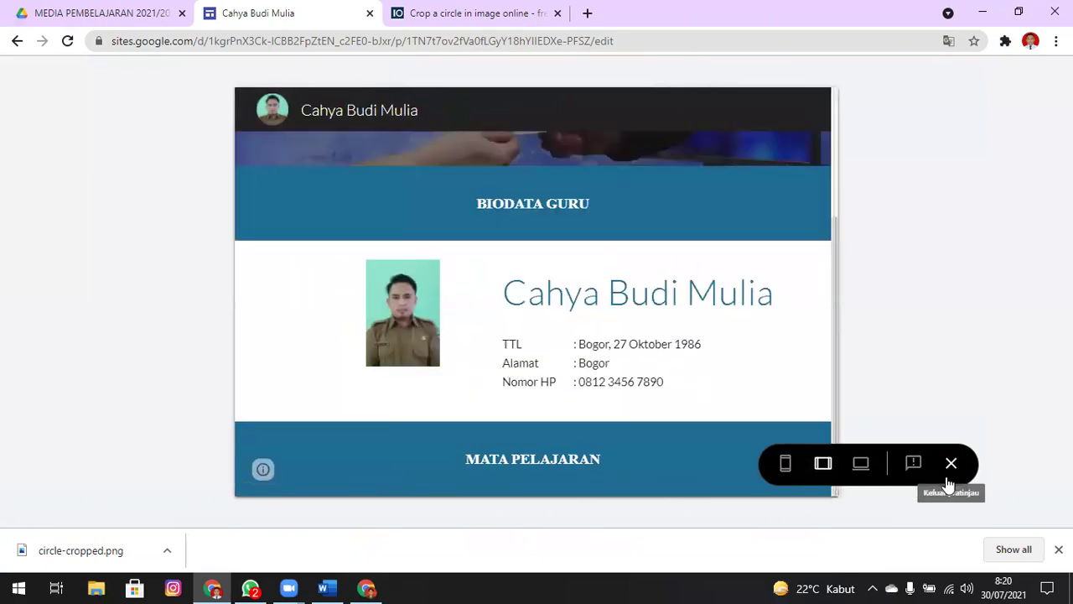
{"action": "left_click", "coordinate": [859, 464]}
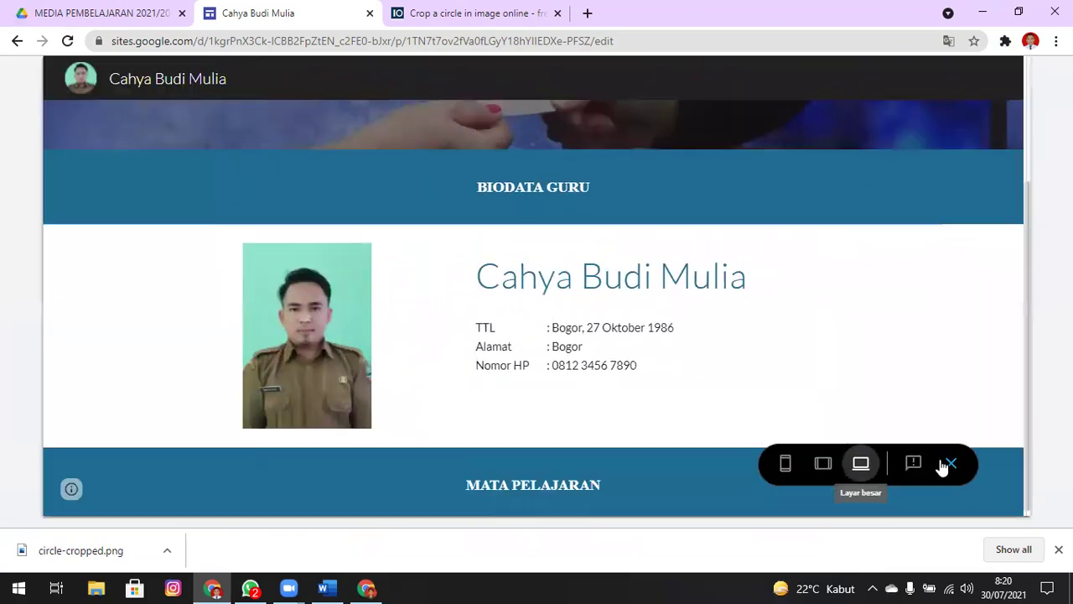
{"action": "left_click", "coordinate": [950, 464]}
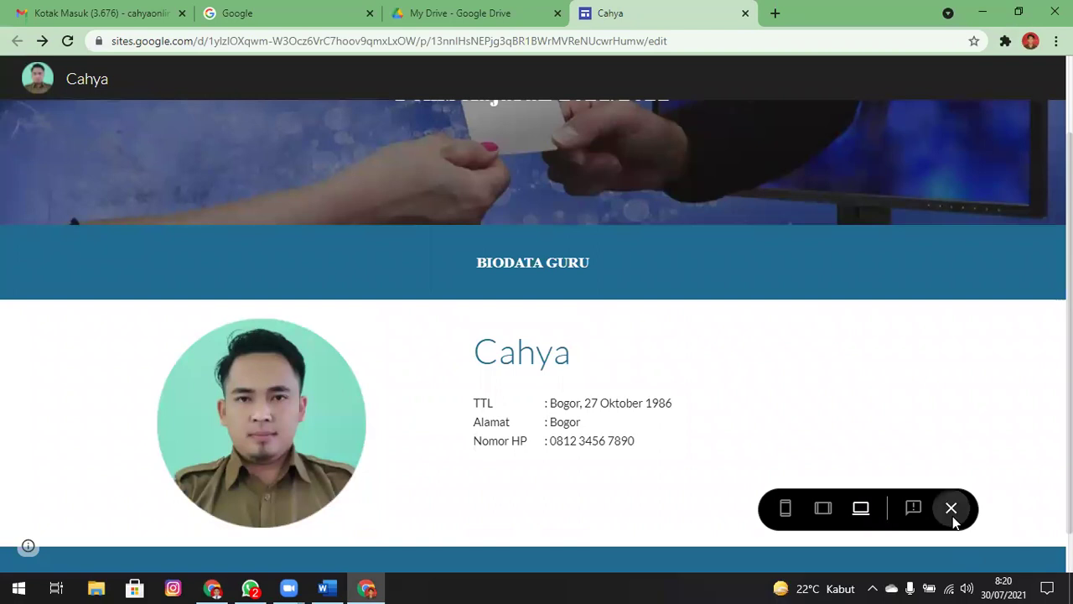
{"action": "left_click", "coordinate": [951, 509]}
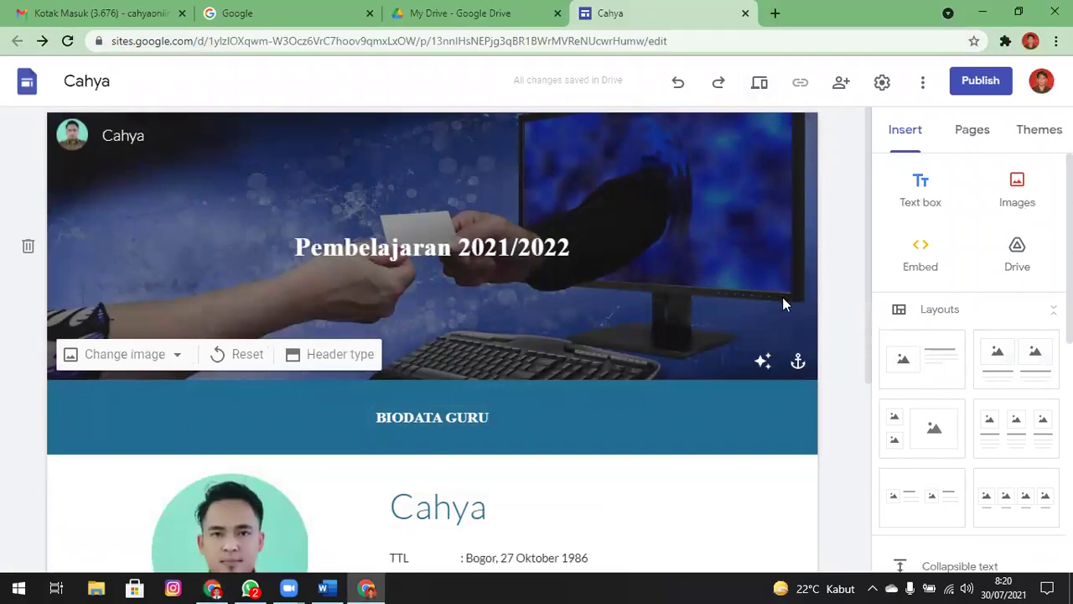
Check the MATA PELAJARAN section in the Indonesian-interface site and look through the available layouts and insertable elements in the English-interface site.
{"action": "key", "text": "alt+Tab"}
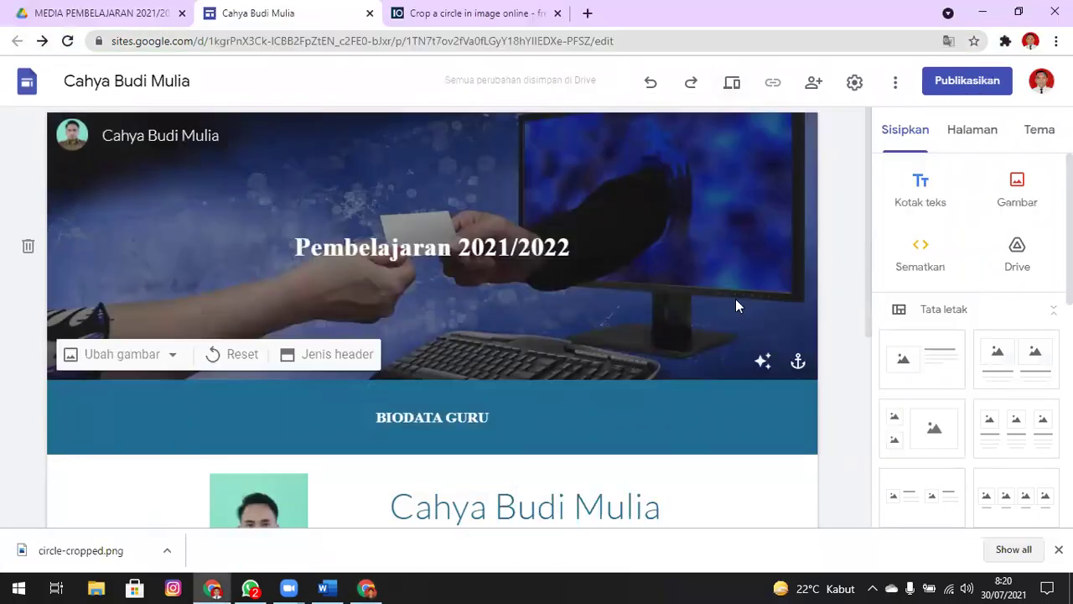
{"action": "scroll", "coordinate": [681, 219], "scroll_direction": "down", "scroll_amount": 2}
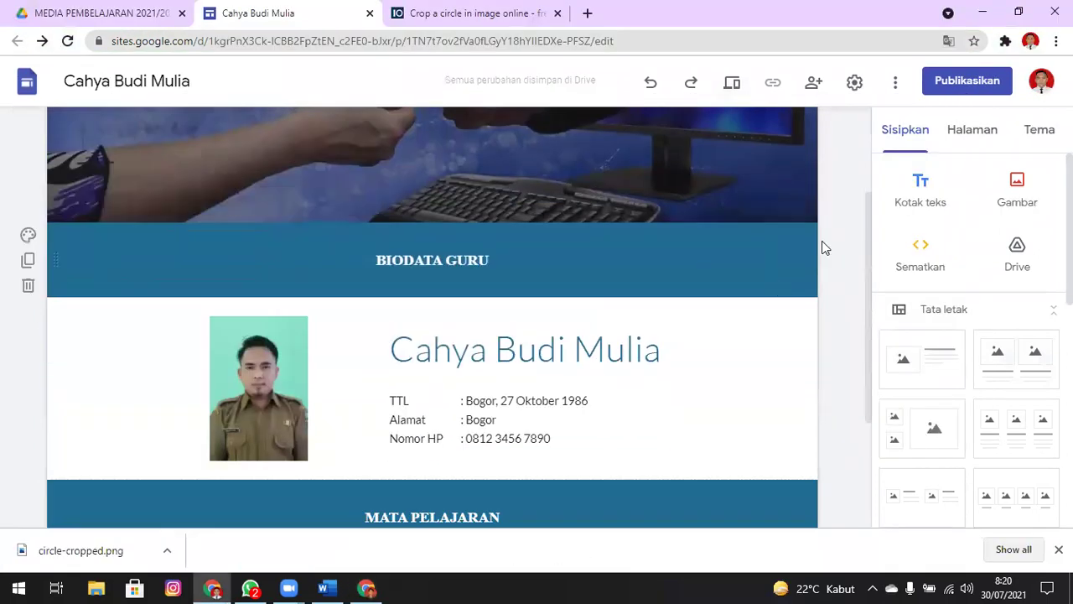
{"action": "left_click_drag", "start_coordinate": [869, 211], "coordinate": [875, 371]}
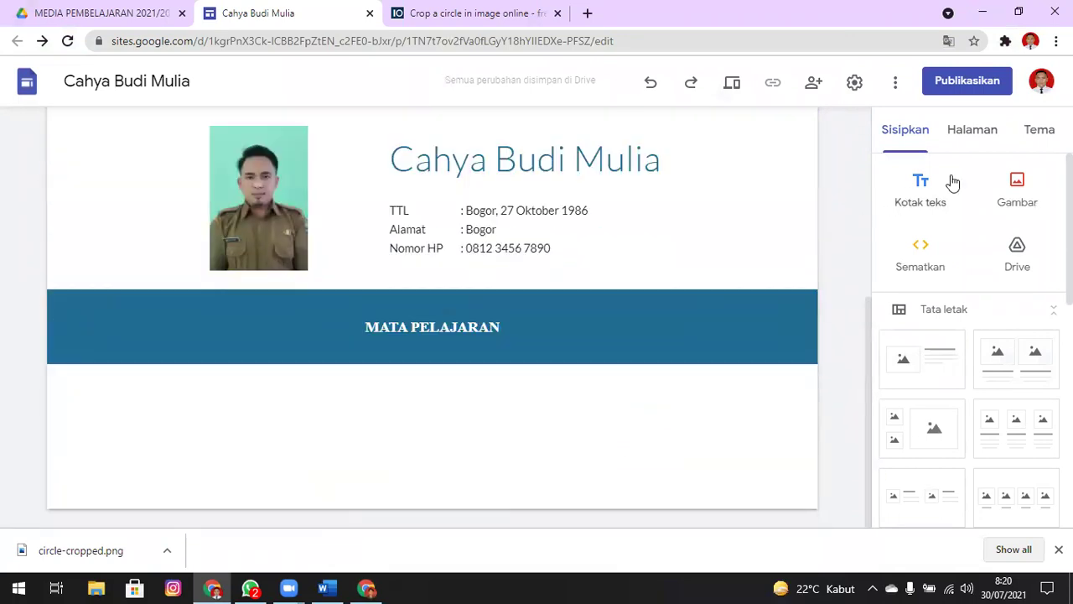
{"action": "key", "text": "alt+Tab"}
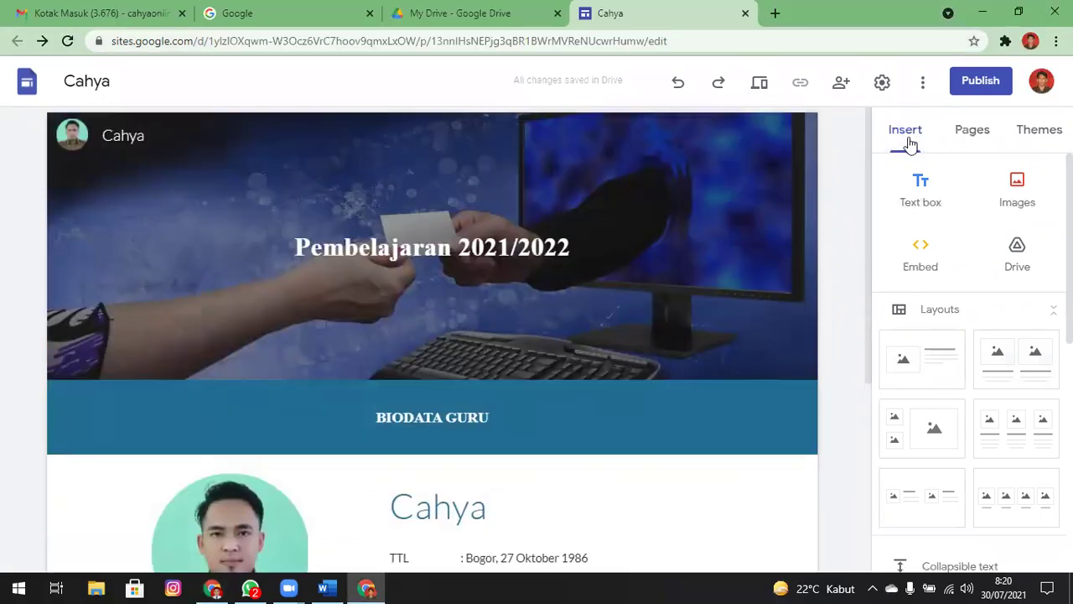
{"action": "scroll", "coordinate": [969, 361], "scroll_direction": "down", "scroll_amount": 3}
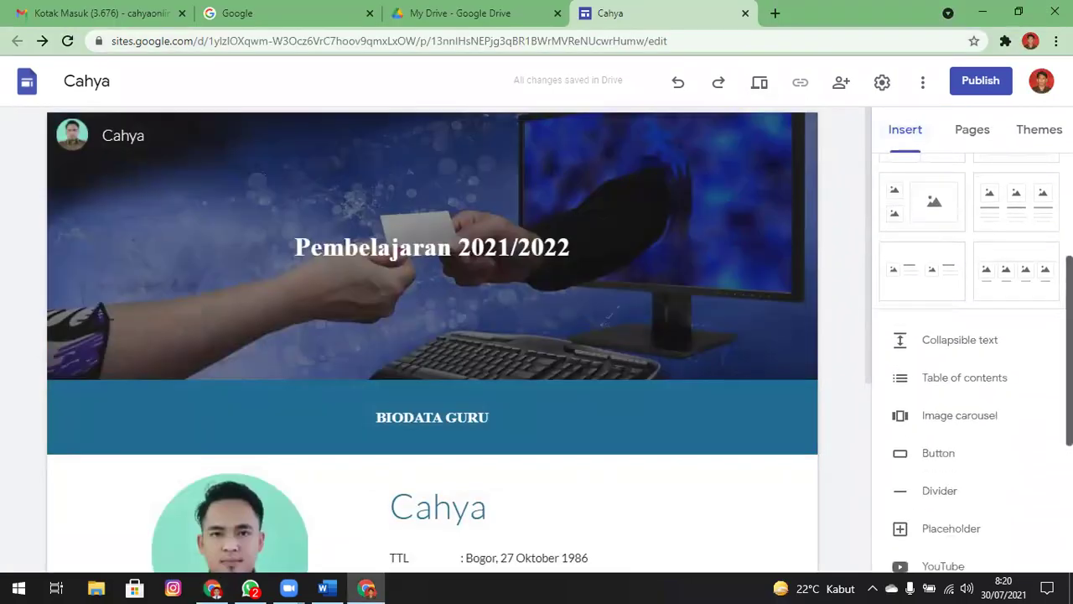
{"action": "scroll", "coordinate": [973, 355], "scroll_direction": "up", "scroll_amount": 2}
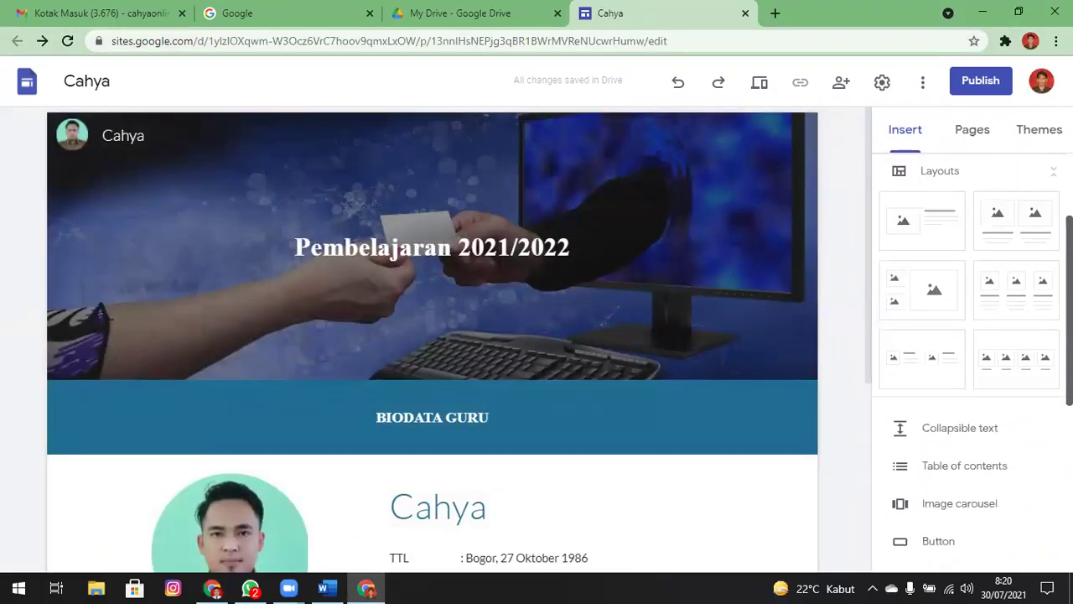
{"action": "scroll", "coordinate": [983, 240], "scroll_direction": "up", "scroll_amount": 1}
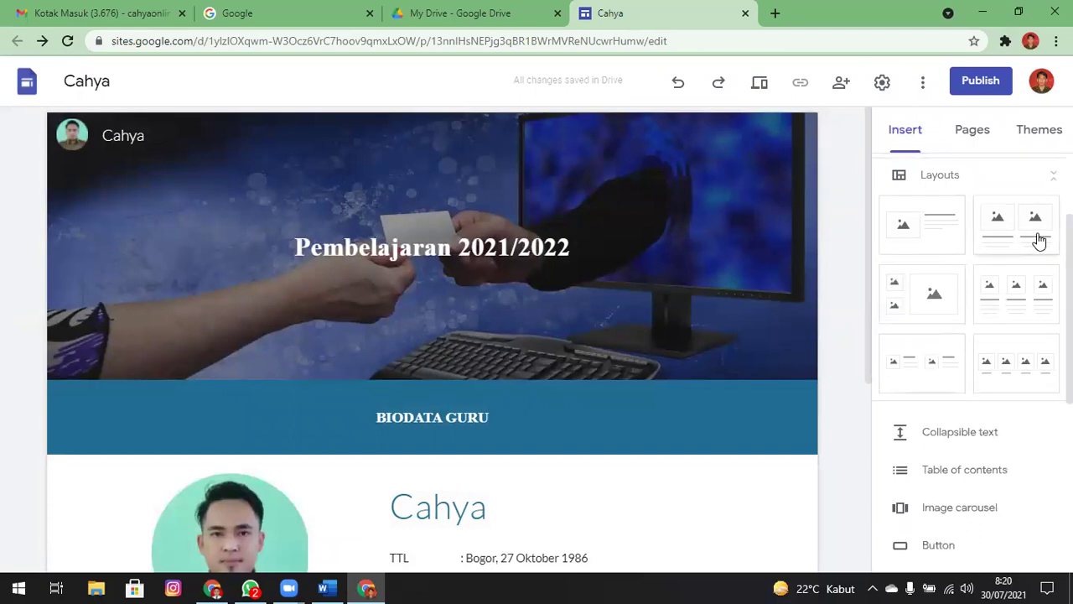
{"action": "scroll", "coordinate": [1036, 239], "scroll_direction": "down", "scroll_amount": 2}
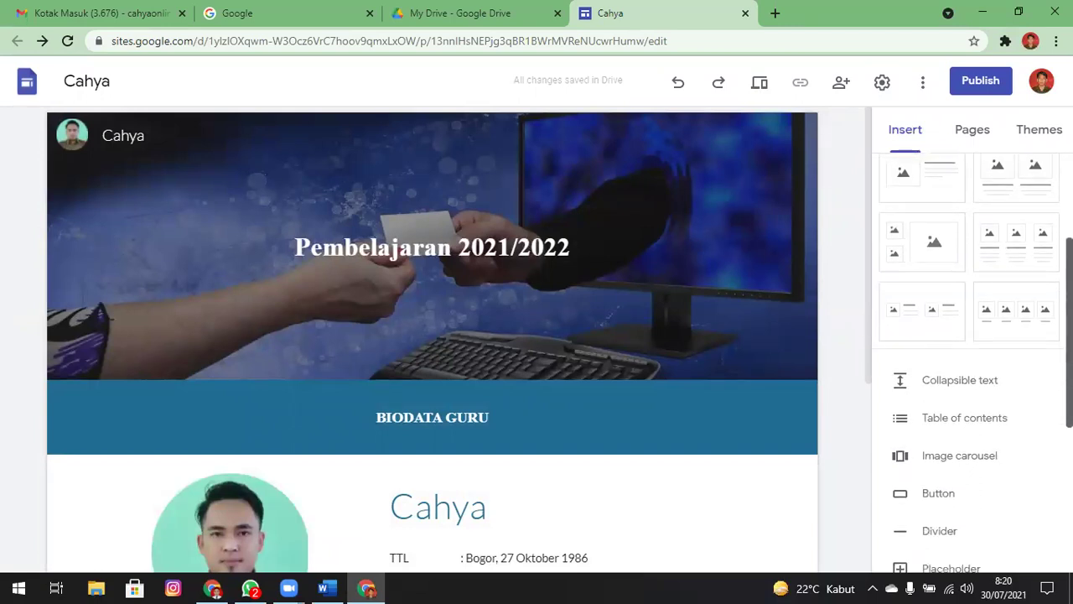
{"action": "scroll", "coordinate": [986, 364], "scroll_direction": "down", "scroll_amount": 2}
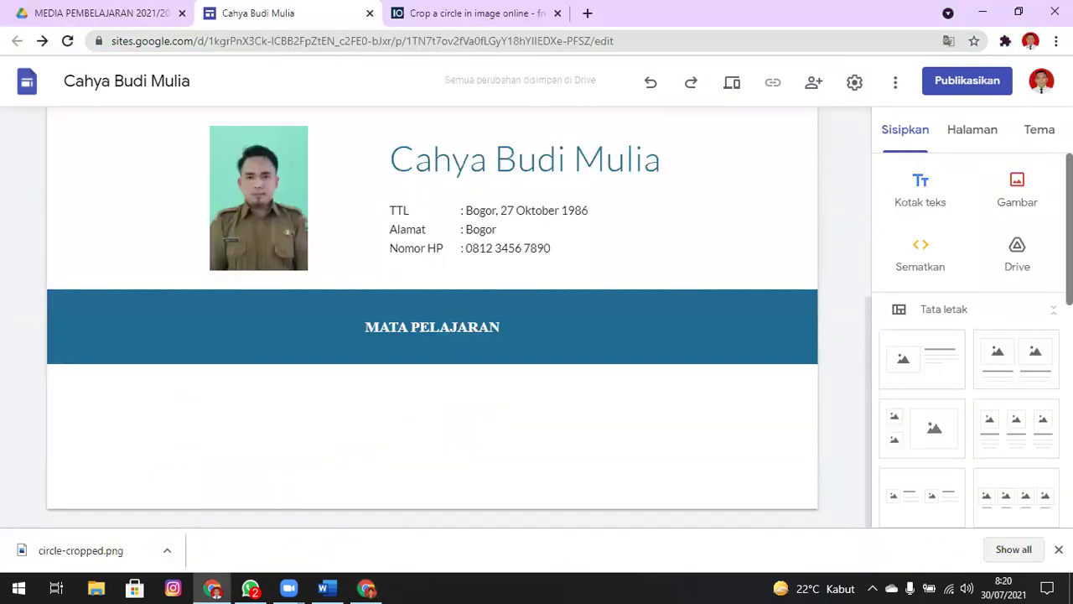
In the Indonesian-interface site, insert the four-column layout with images and captions below the MATA PELAJARAN heading.
{"action": "scroll", "coordinate": [1023, 174], "scroll_direction": "down", "scroll_amount": 3}
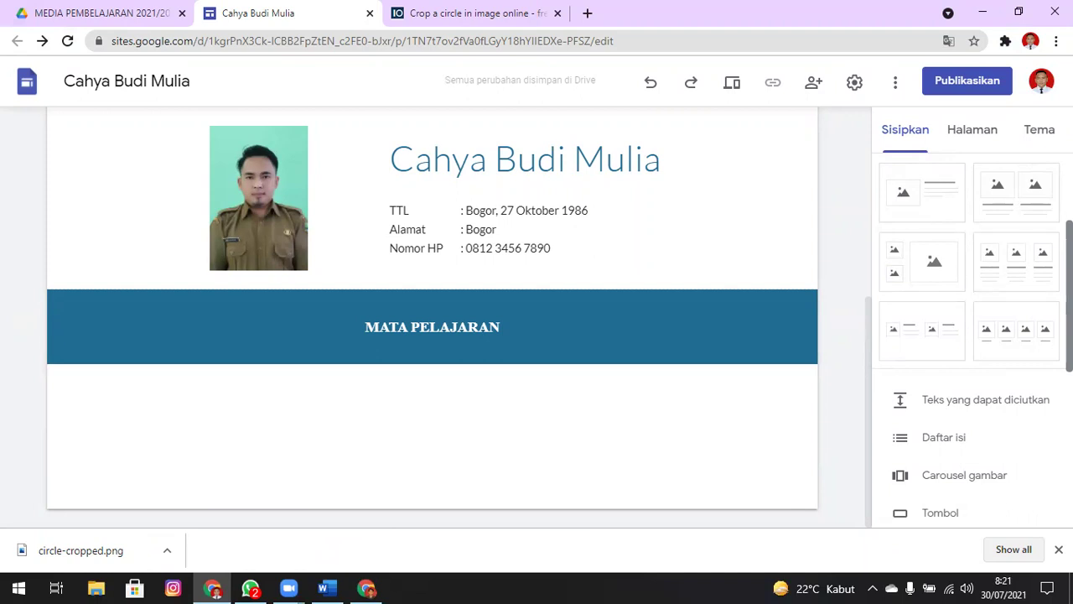
{"action": "scroll", "coordinate": [973, 336], "scroll_direction": "down", "scroll_amount": 2}
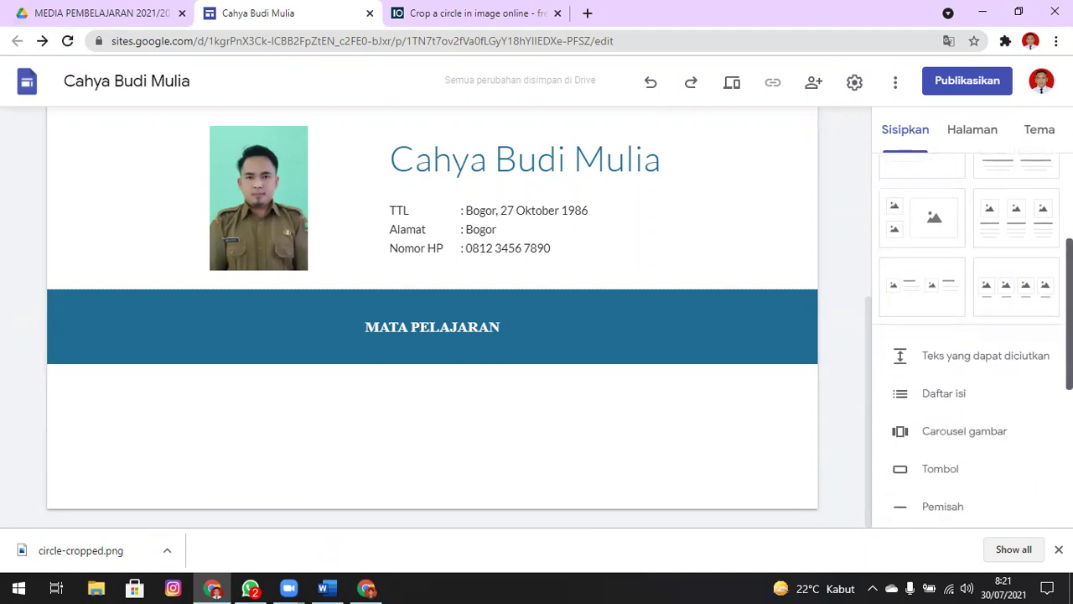
{"action": "scroll", "coordinate": [973, 335], "scroll_direction": "down", "scroll_amount": 1}
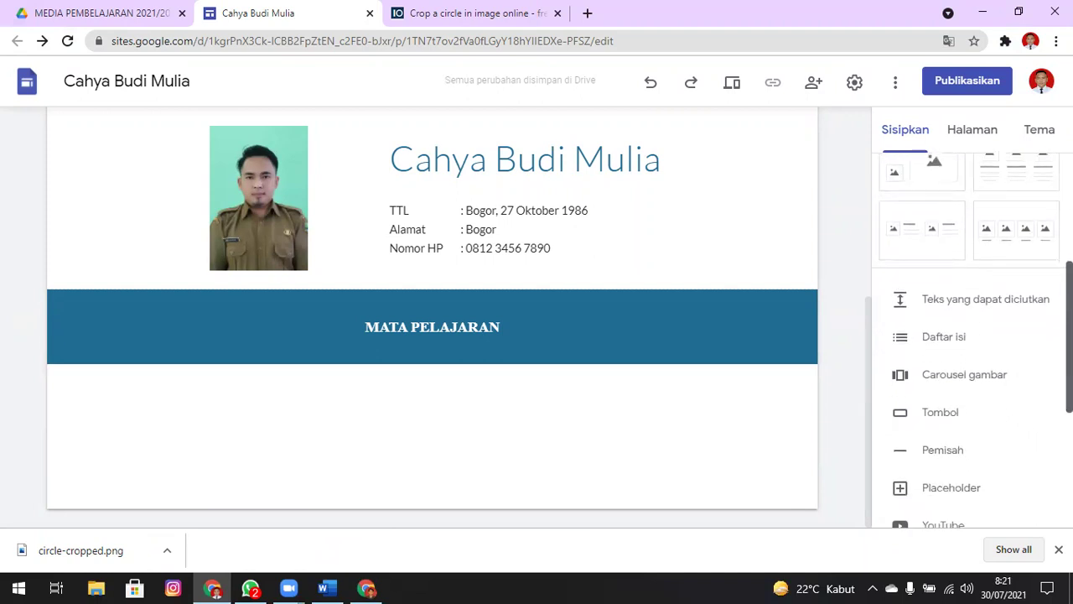
{"action": "scroll", "coordinate": [973, 335], "scroll_direction": "up", "scroll_amount": 3}
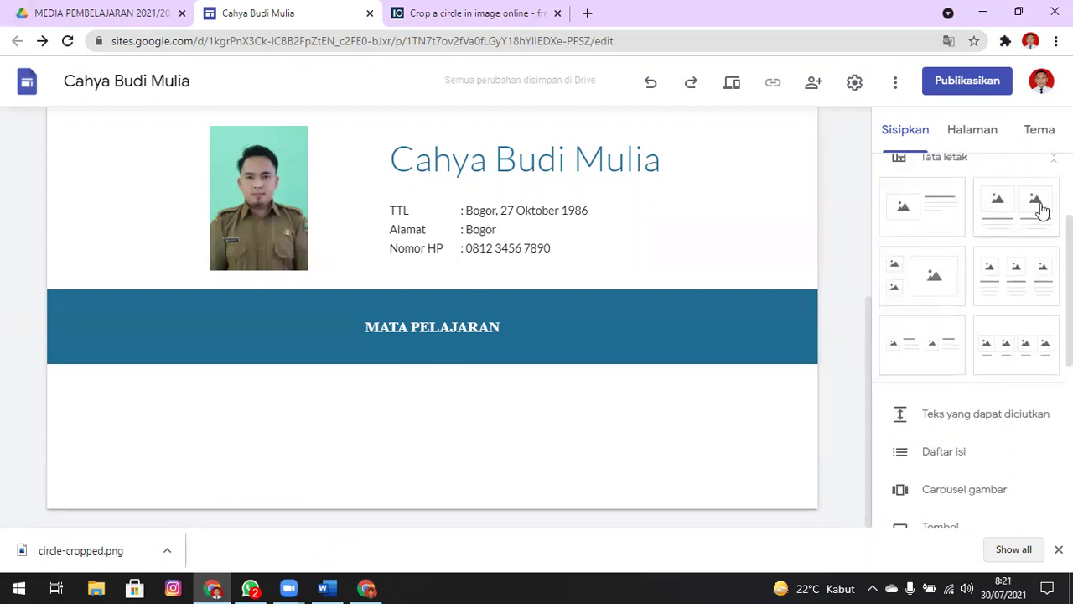
{"action": "left_click", "coordinate": [1027, 349]}
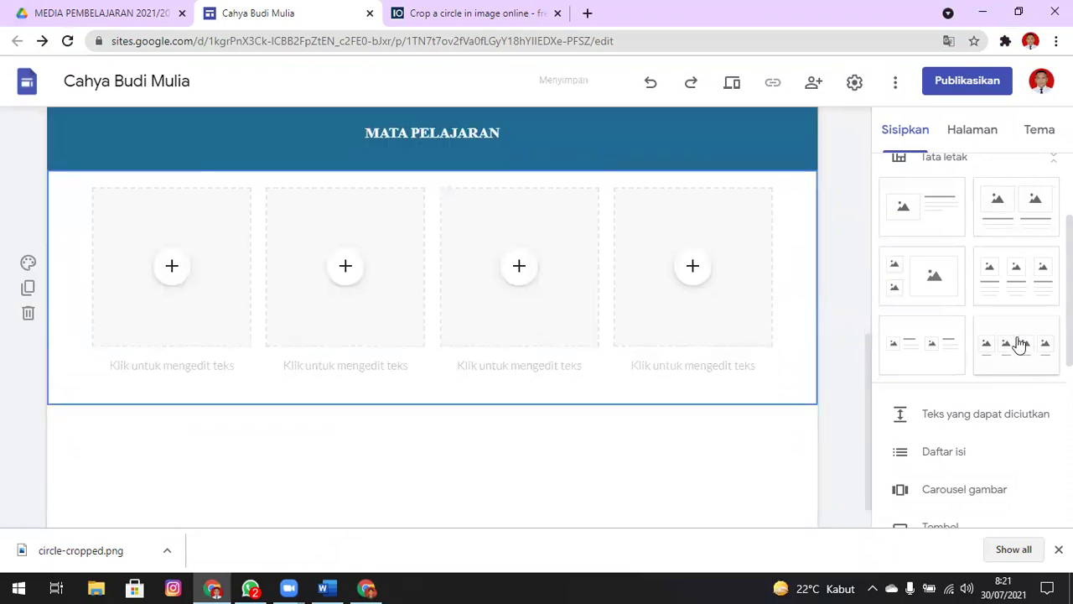
Delete the fourth and first placeholder groups from the new layout, keeping only the two middle columns.
{"action": "left_click", "coordinate": [743, 207]}
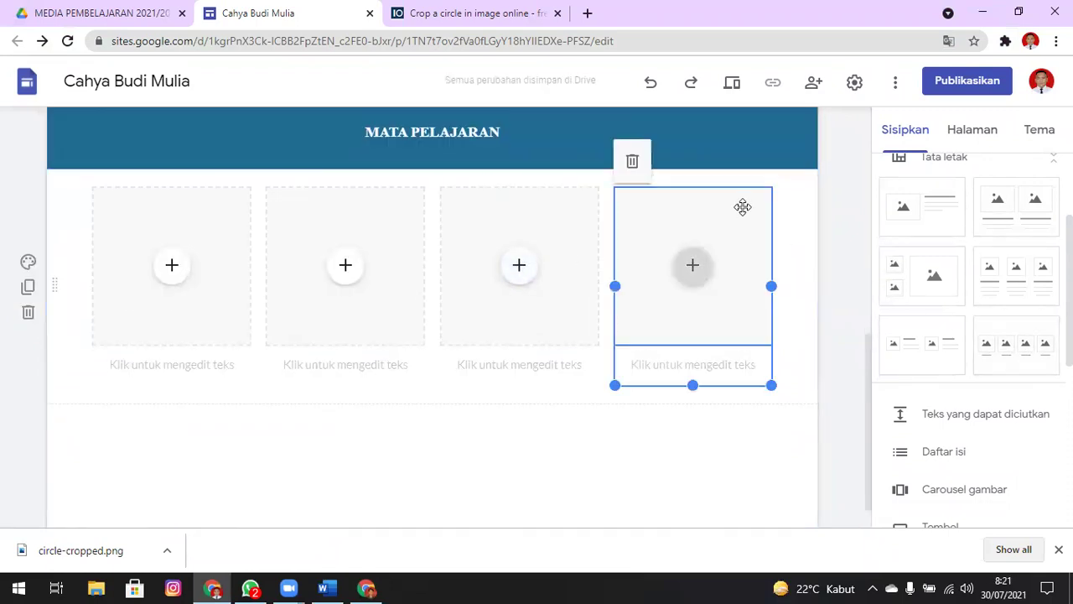
{"action": "left_click", "coordinate": [646, 164]}
{"action": "left_click", "coordinate": [222, 211]}
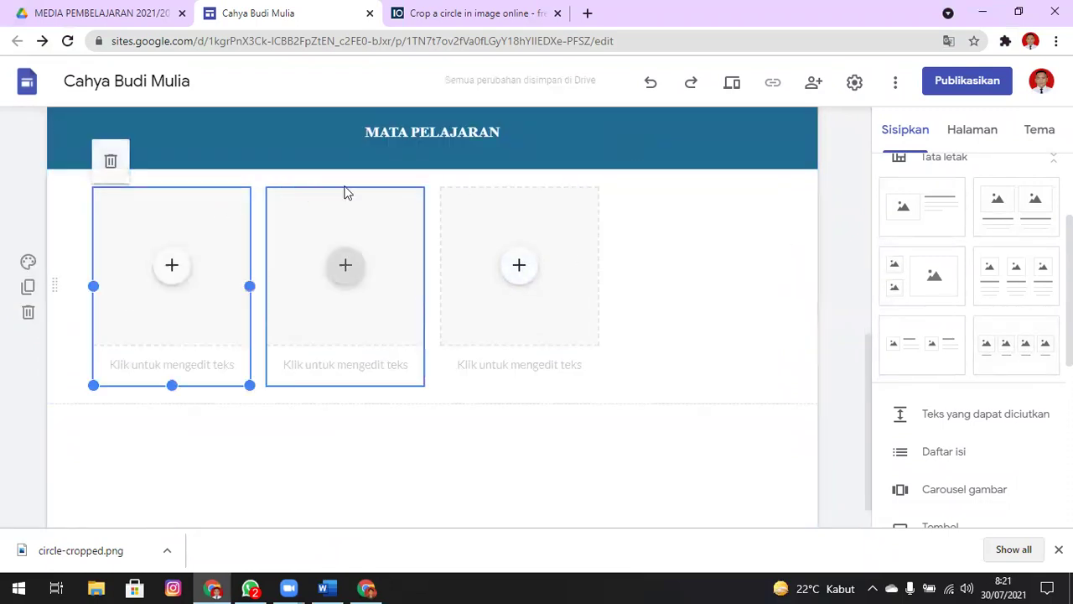
{"action": "left_click", "coordinate": [112, 162]}
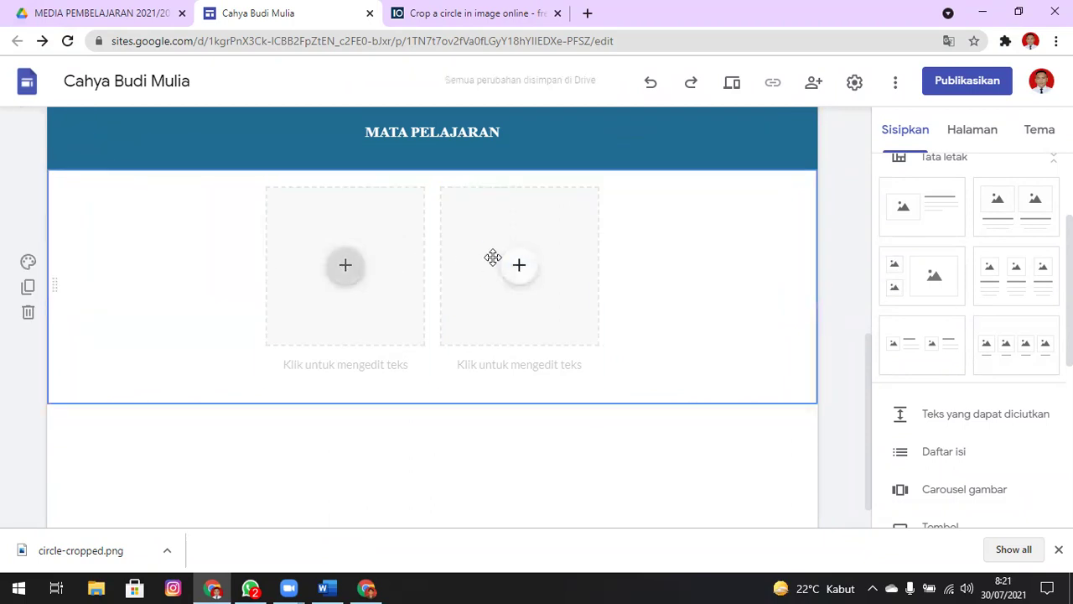
{"action": "left_click", "coordinate": [738, 320]}
{"action": "scroll", "coordinate": [739, 319], "scroll_direction": "up", "scroll_amount": 3}
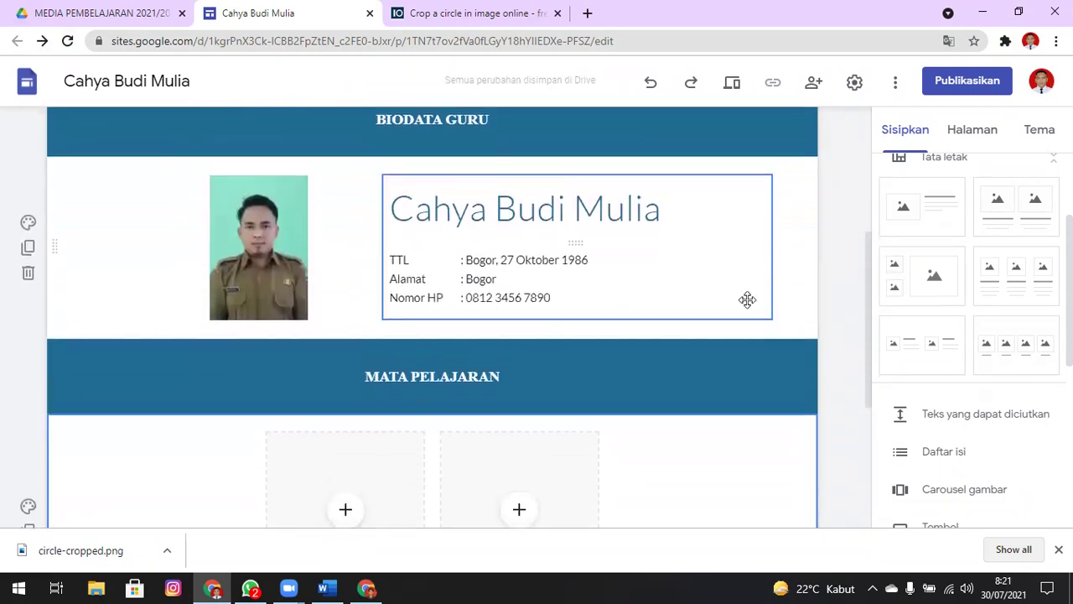
{"action": "scroll", "coordinate": [748, 302], "scroll_direction": "down", "scroll_amount": 3}
{"action": "scroll", "coordinate": [749, 299], "scroll_direction": "down", "scroll_amount": 1}
{"action": "scroll", "coordinate": [750, 300], "scroll_direction": "up", "scroll_amount": 2}
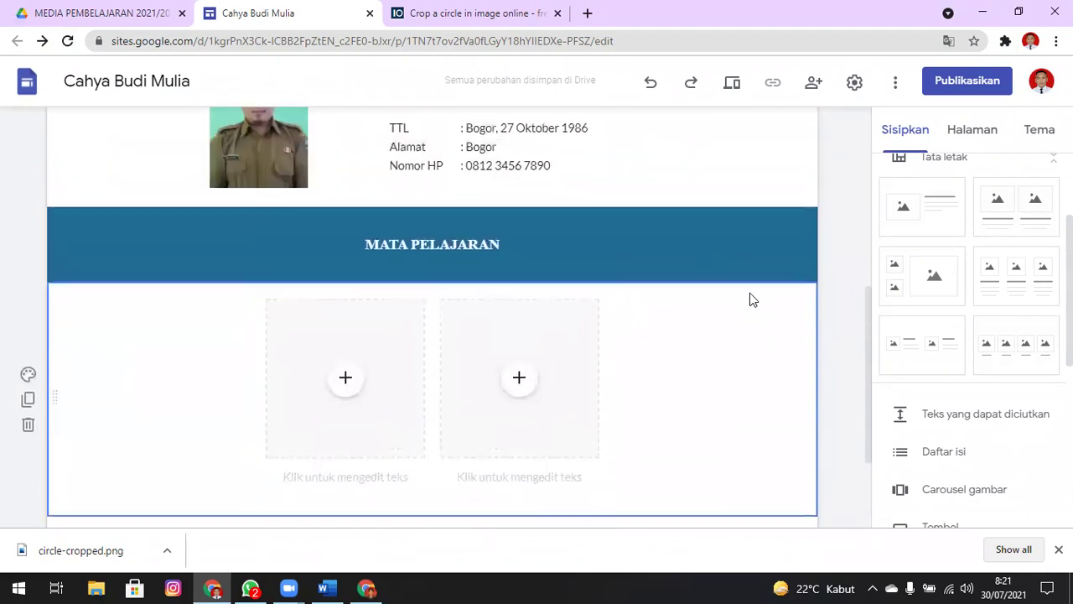
Choose to select an image for the first remaining placeholder and search Google Images for JARINGAN DASAR.
{"action": "left_click", "coordinate": [346, 383]}
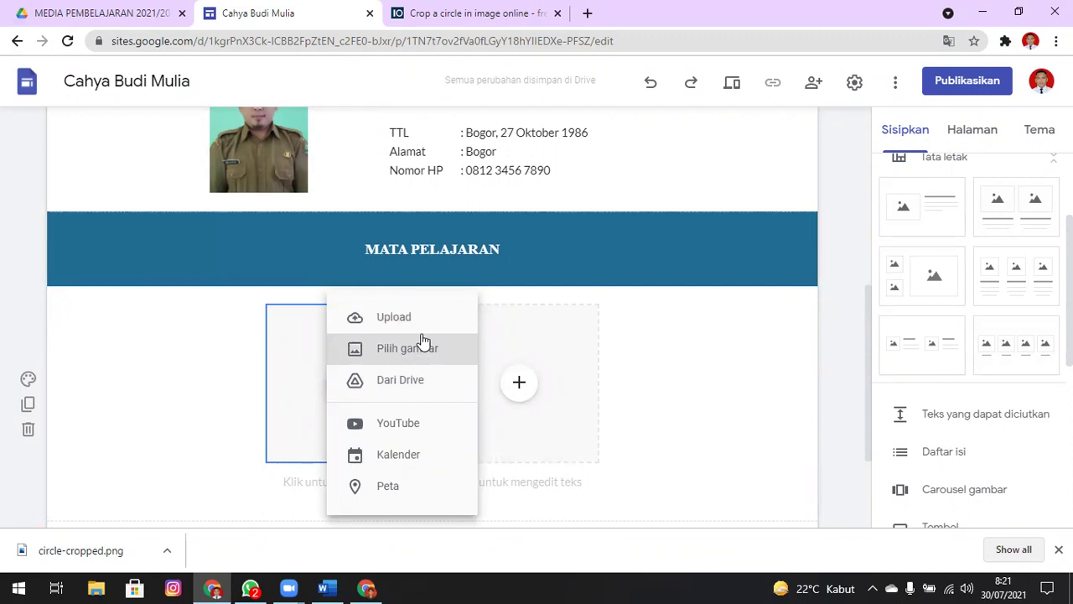
{"action": "left_click", "coordinate": [426, 350]}
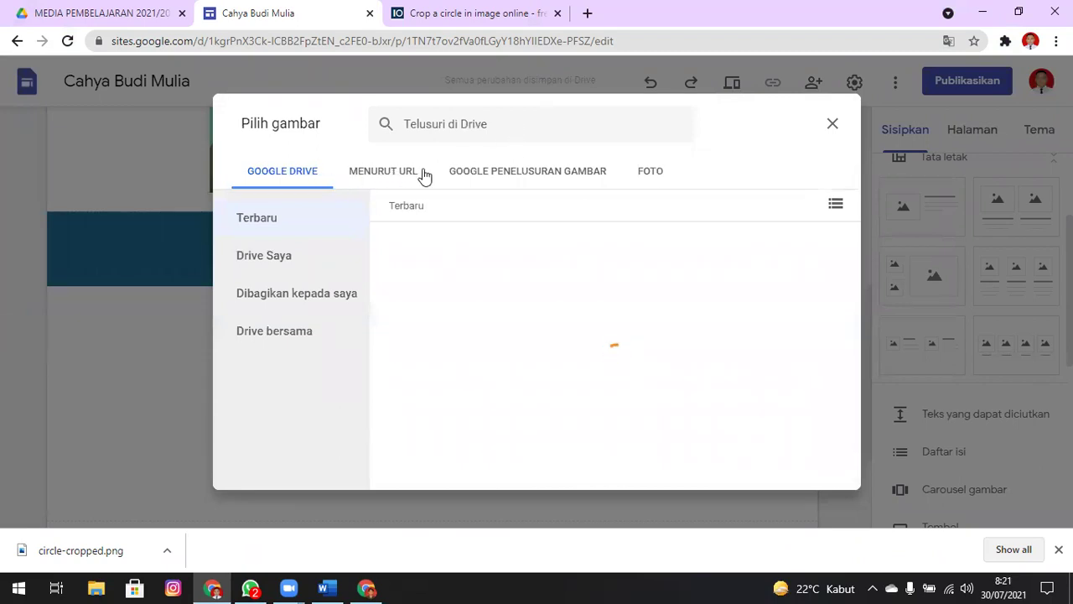
{"action": "left_click", "coordinate": [509, 180]}
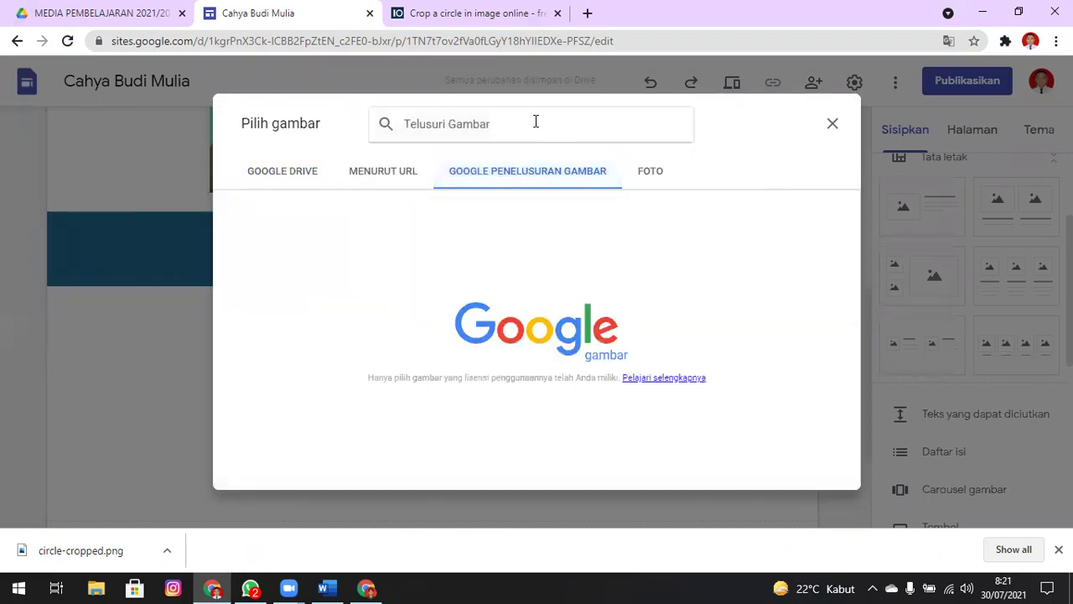
{"action": "type", "text": "JARINGAN DASAR"}
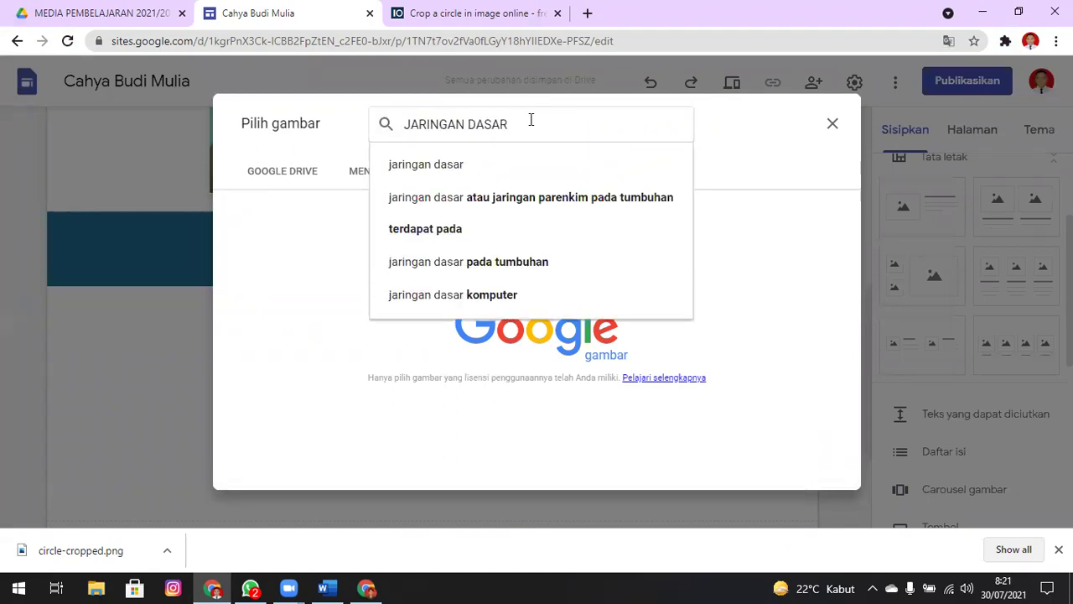
{"action": "key", "text": "Return"}
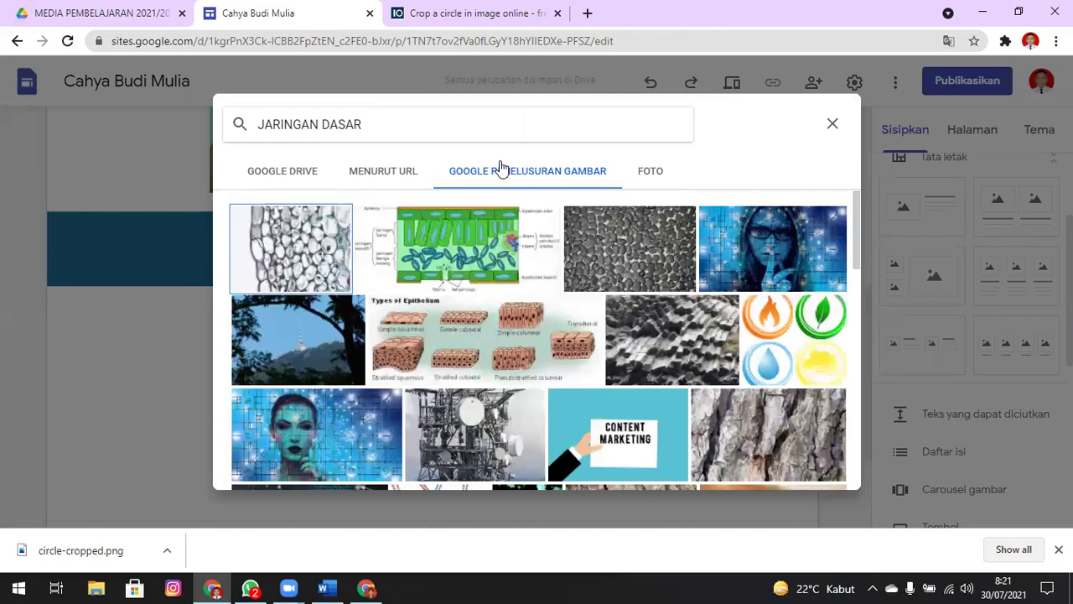
Change the image search to JARINGAN KOMPUTER and insert the picture of four laptops around a globe.
{"action": "left_click", "coordinate": [474, 126]}
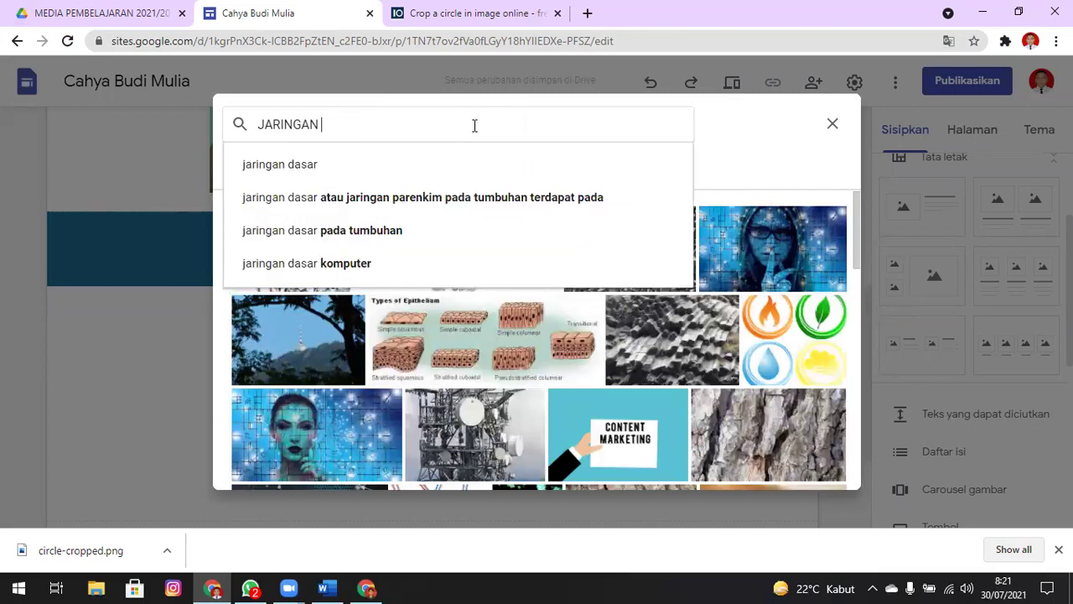
{"action": "type", "text": "KOMPUTER"}
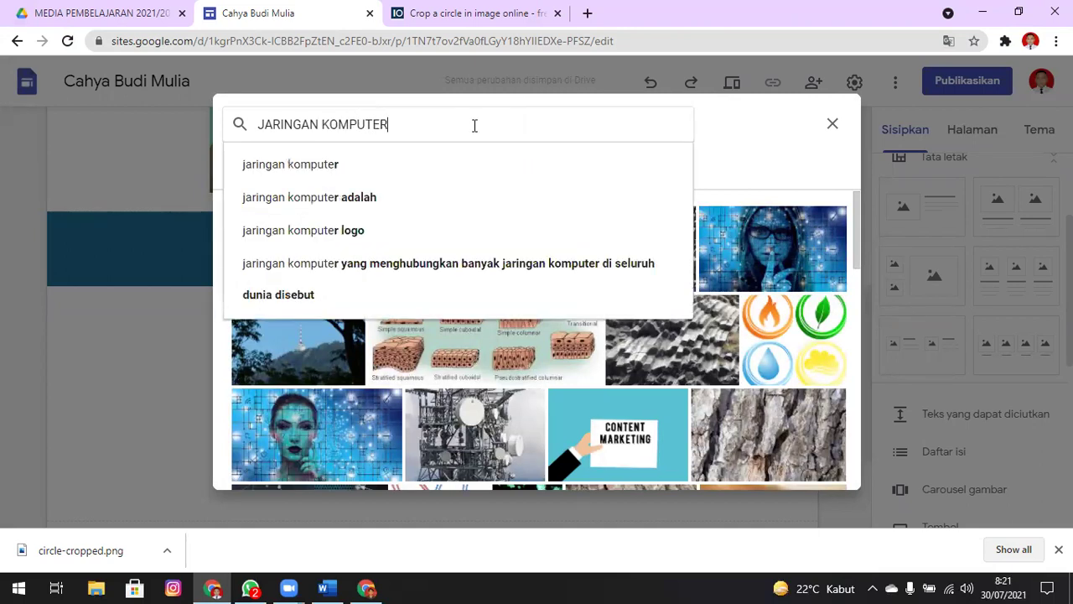
{"action": "key", "text": "Return"}
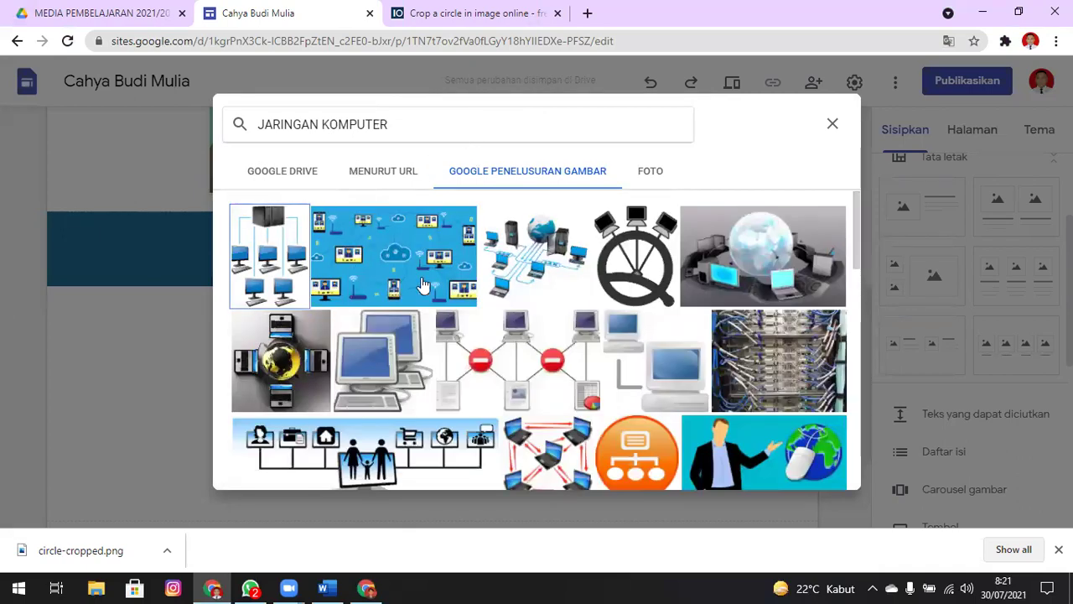
{"action": "left_click_drag", "start_coordinate": [859, 198], "coordinate": [864, 223]}
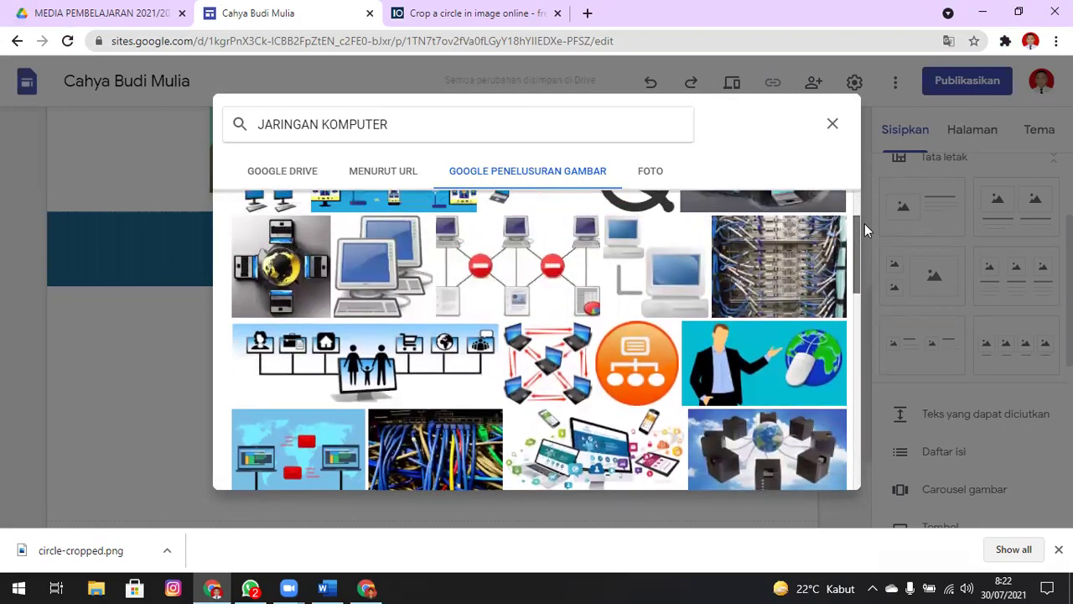
{"action": "left_click", "coordinate": [280, 251]}
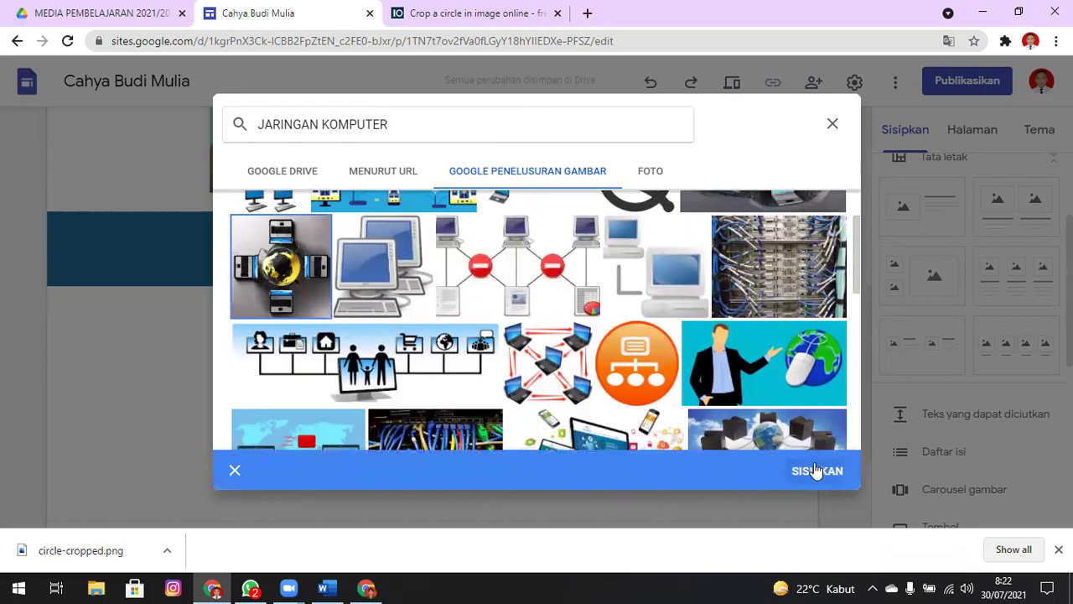
{"action": "left_click", "coordinate": [815, 471]}
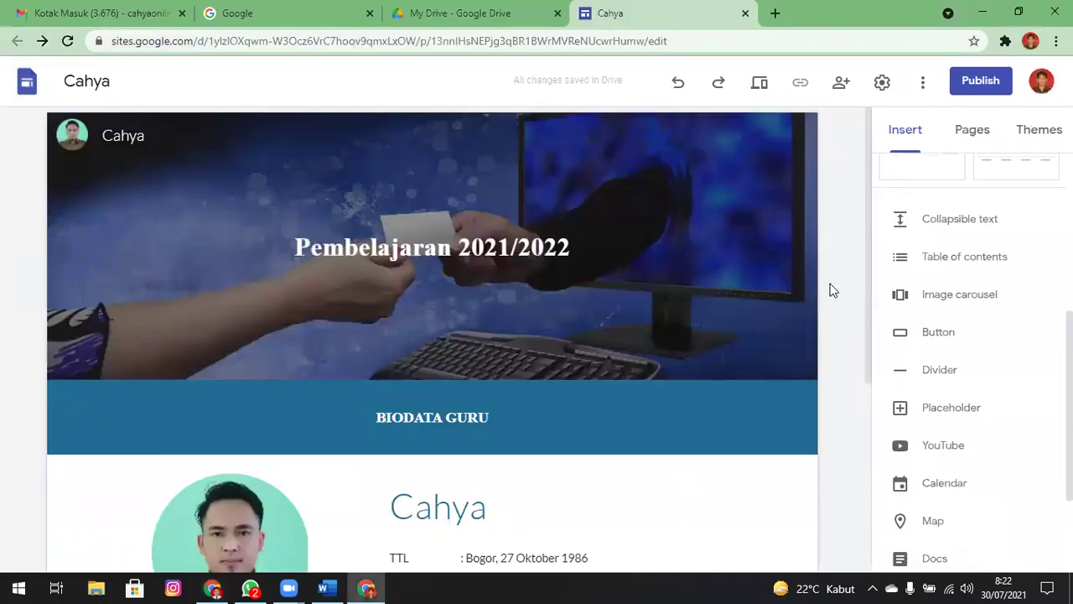
In the English-interface site, insert the four-column layout with images and captions below the MATA PELAJARAN heading.
{"action": "left_click_drag", "start_coordinate": [868, 233], "coordinate": [874, 439]}
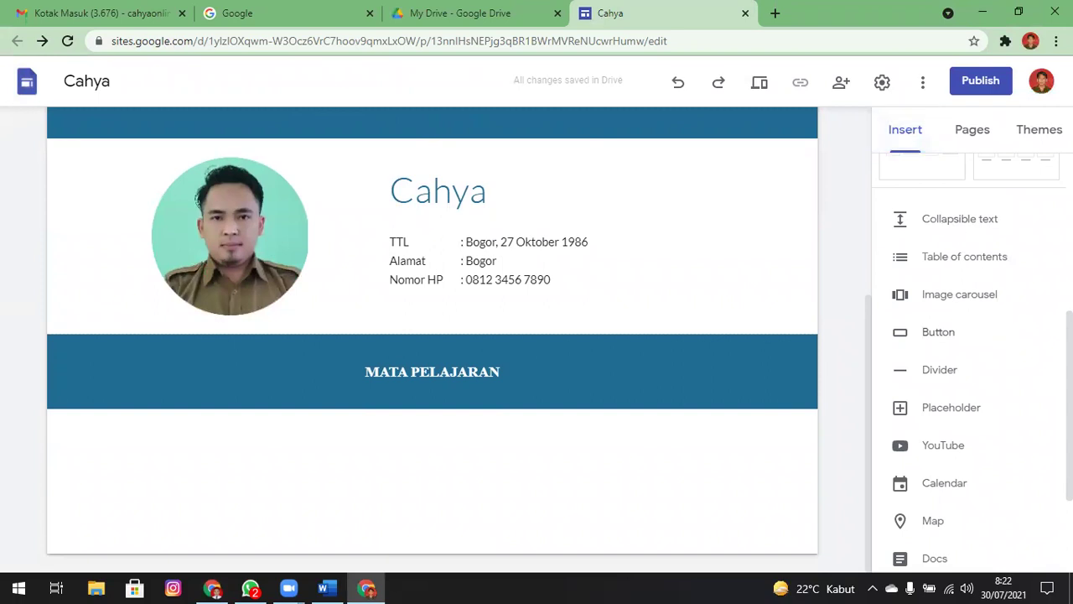
{"action": "scroll", "coordinate": [1068, 403], "scroll_direction": "up", "scroll_amount": 2}
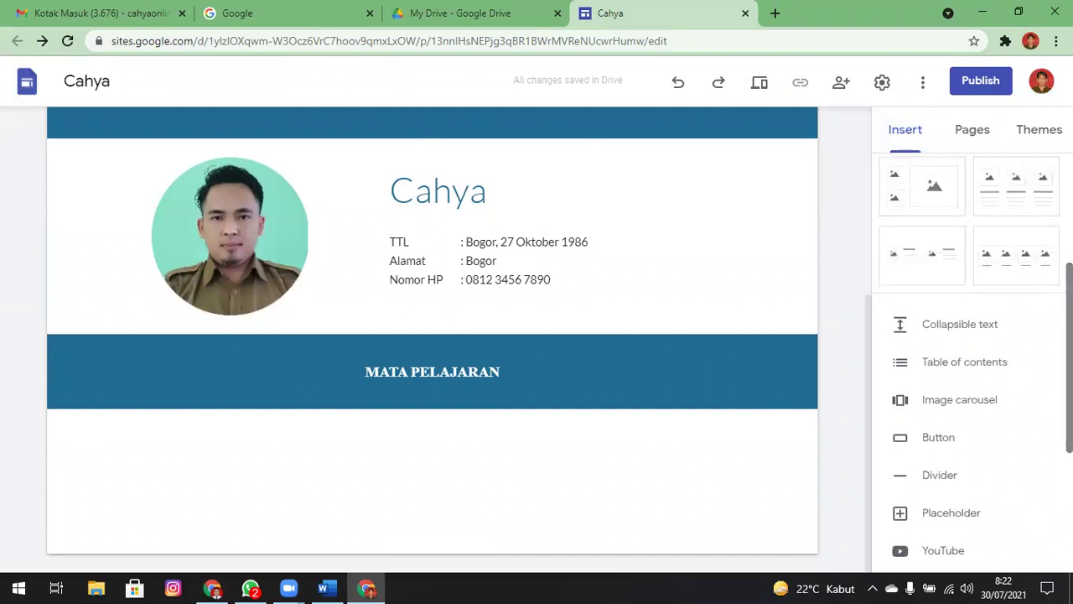
{"action": "left_click", "coordinate": [1040, 258]}
Delete the outer two placeholder groups of the English-interface site's new layout, keeping the two middle columns.
{"action": "left_click", "coordinate": [730, 222]}
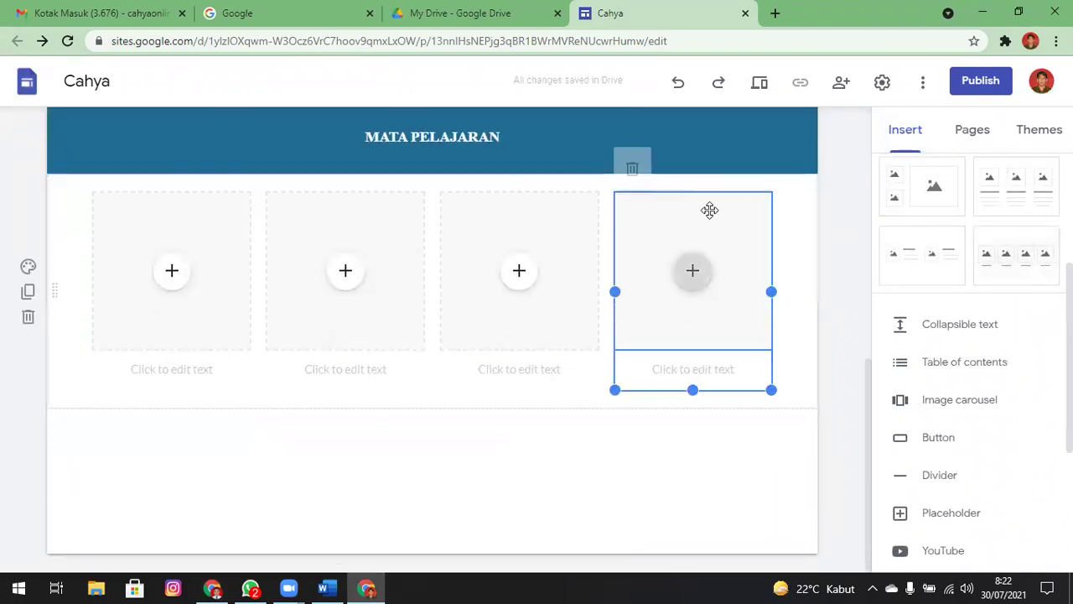
{"action": "left_click", "coordinate": [630, 168]}
{"action": "left_click", "coordinate": [117, 199]}
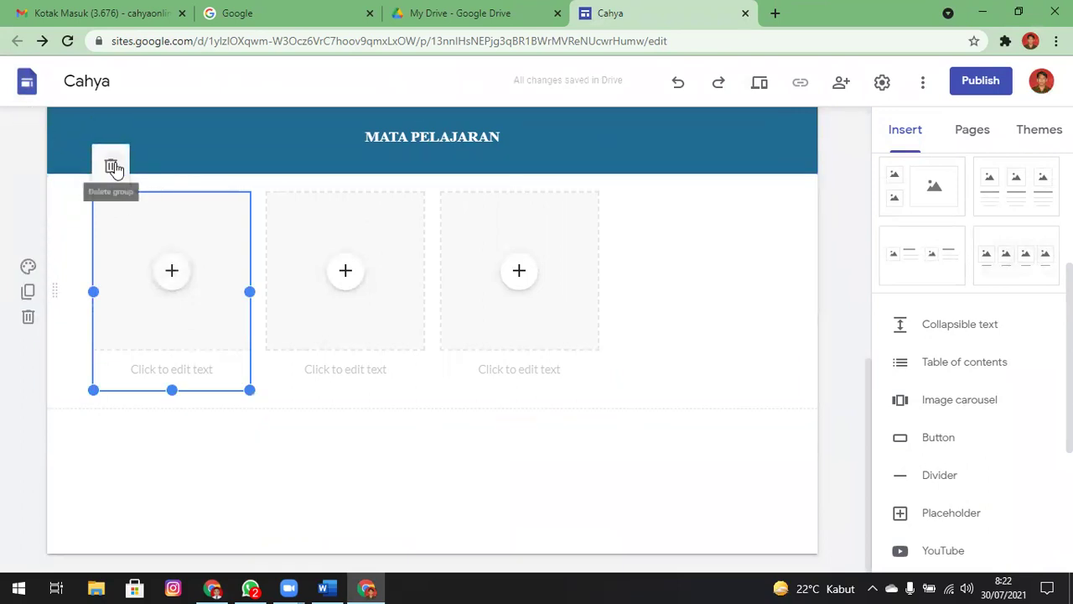
{"action": "left_click", "coordinate": [111, 166]}
Fill the first remaining placeholder with the Google Images picture of four laptops around a globe, searching for JARINGAN KOMPUTER.
{"action": "left_click", "coordinate": [344, 274]}
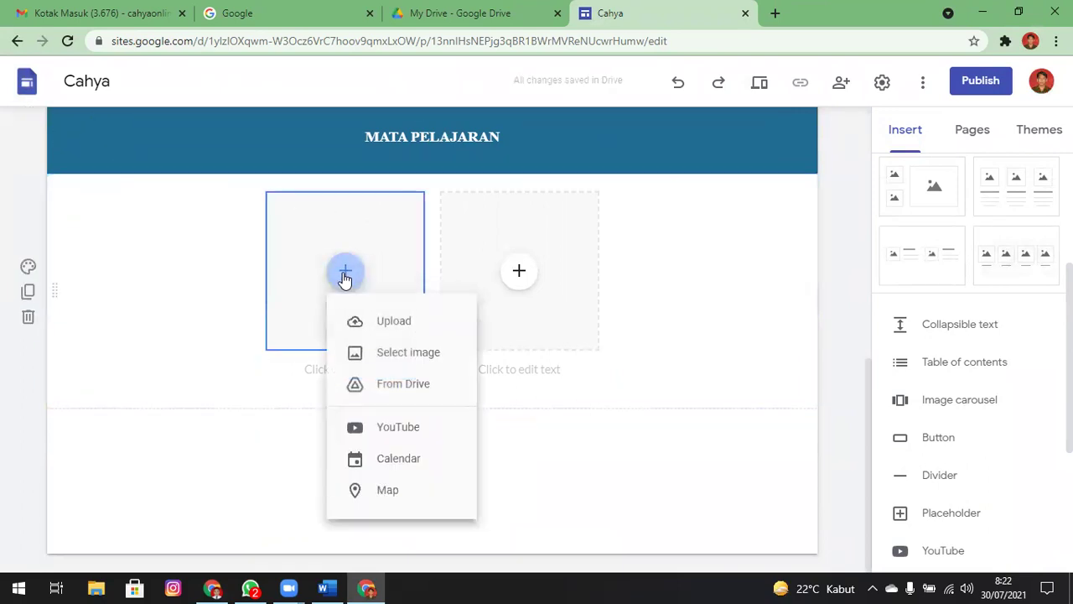
{"action": "left_click", "coordinate": [436, 362]}
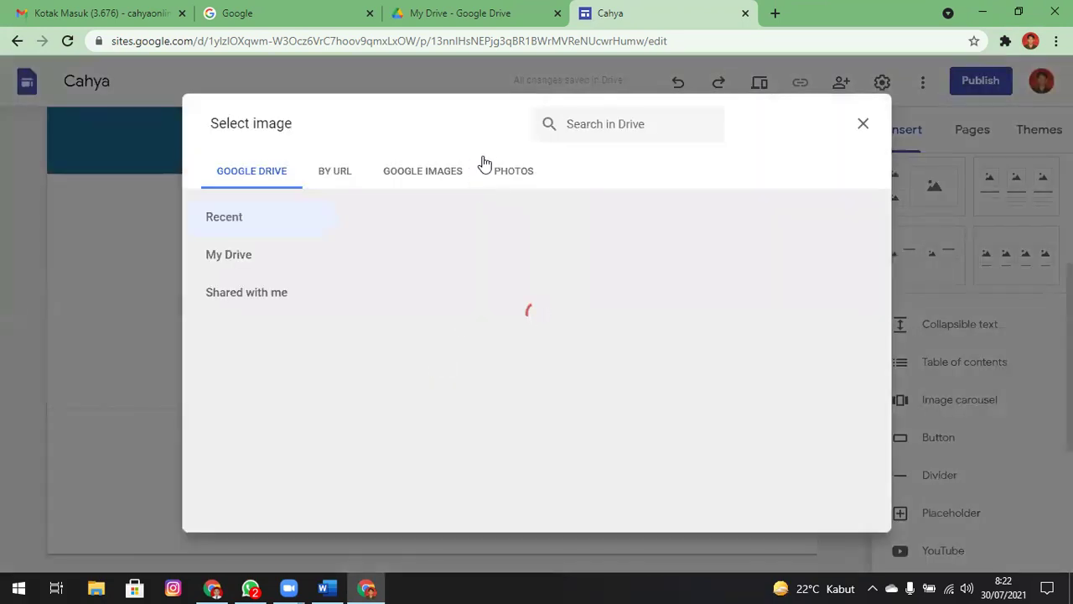
{"action": "left_click", "coordinate": [432, 176]}
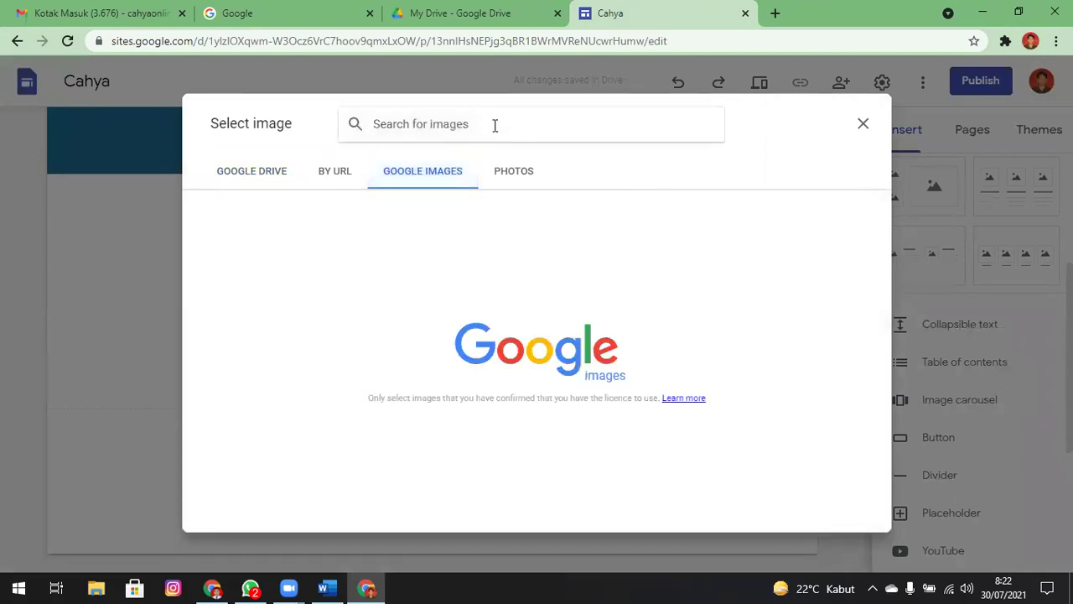
{"action": "type", "text": "JAR"}
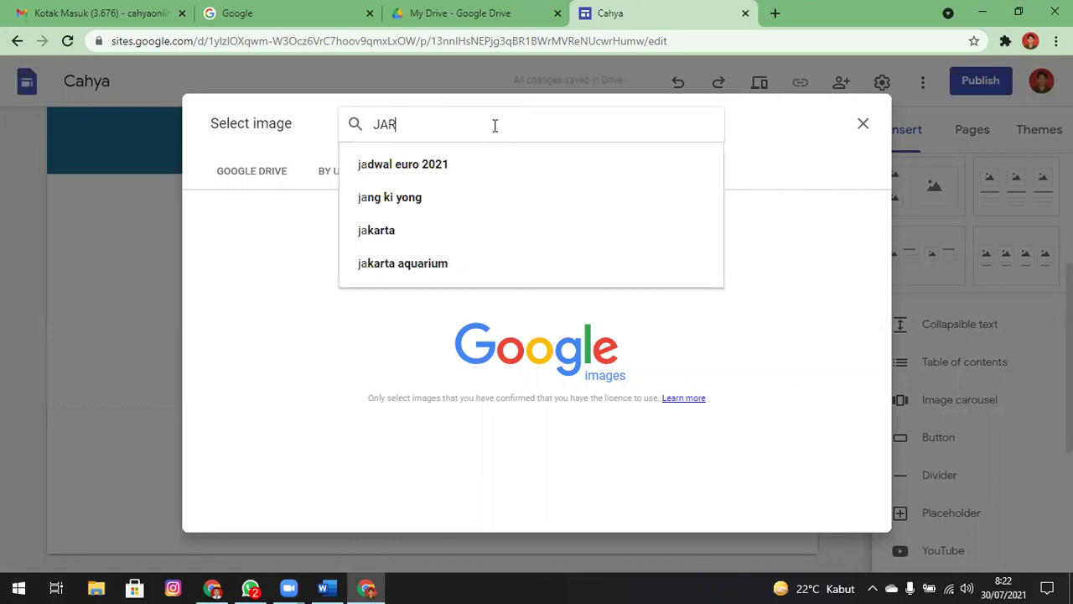
{"action": "type", "text": "INGAN KOMPUTER"}
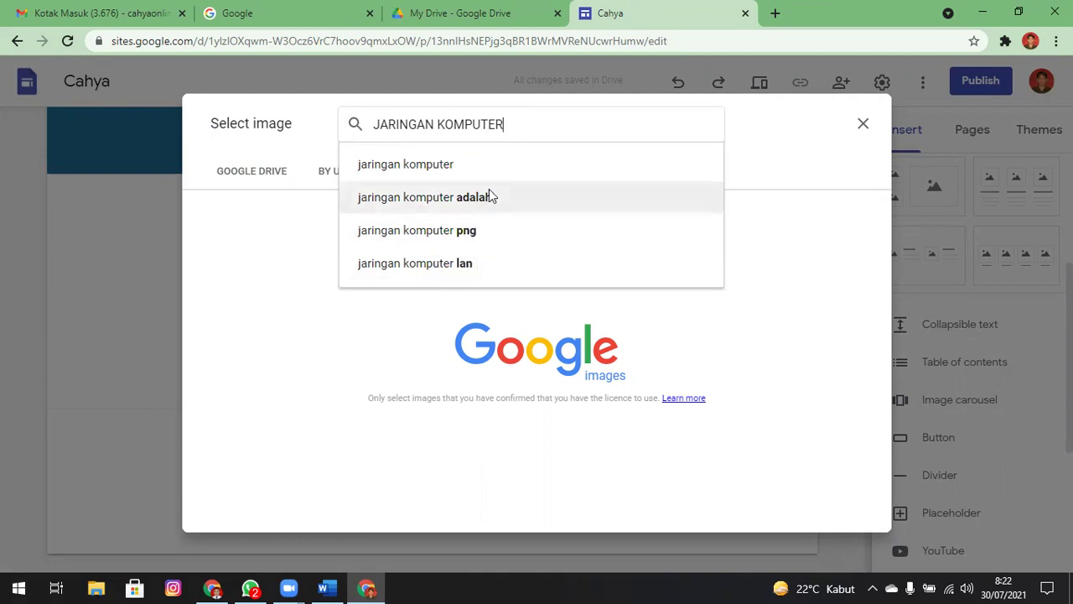
{"action": "key", "text": "Return"}
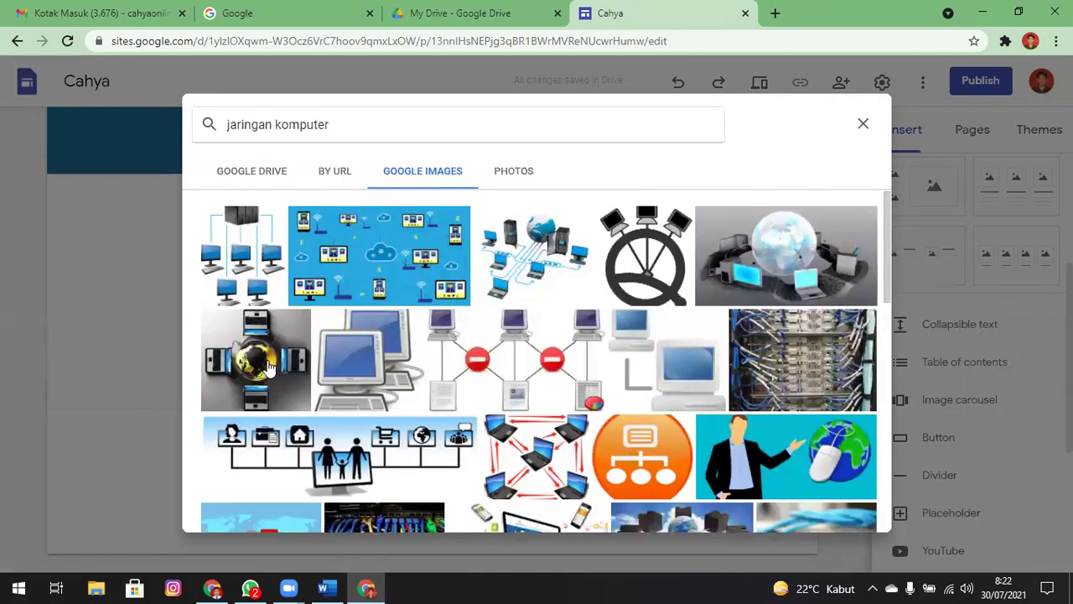
{"action": "left_click", "coordinate": [268, 365]}
{"action": "left_click", "coordinate": [846, 514]}
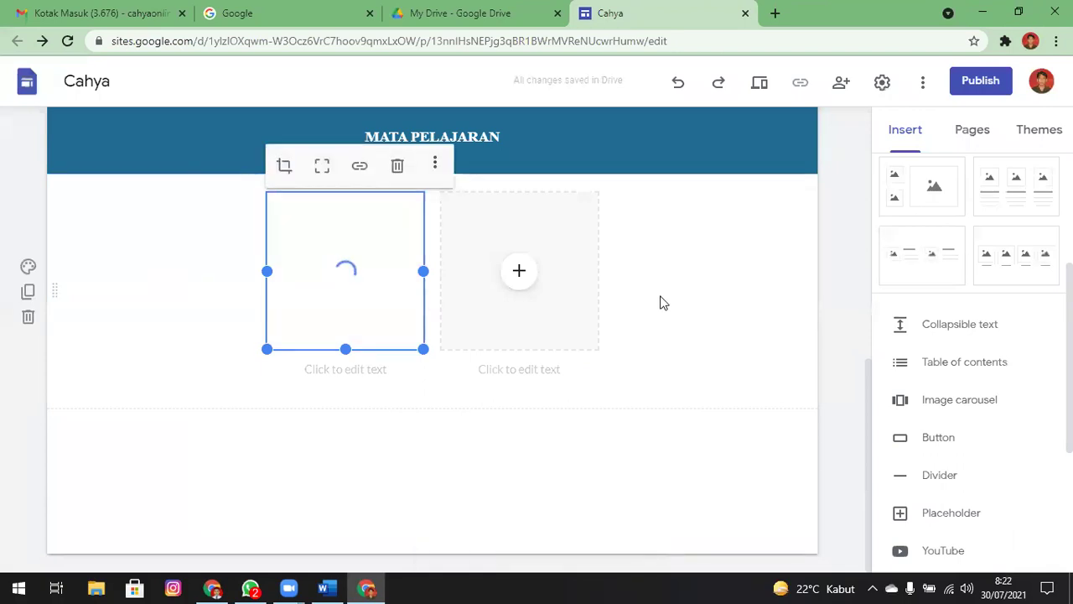
Caption the laptop picture KOMPUTER DAN JARINGAN DASAR and copy that caption under the same picture in the Indonesian-interface site.
{"action": "left_click", "coordinate": [367, 370]}
{"action": "type", "text": "KOMPUTER DAN JARINGAN DASAR"}
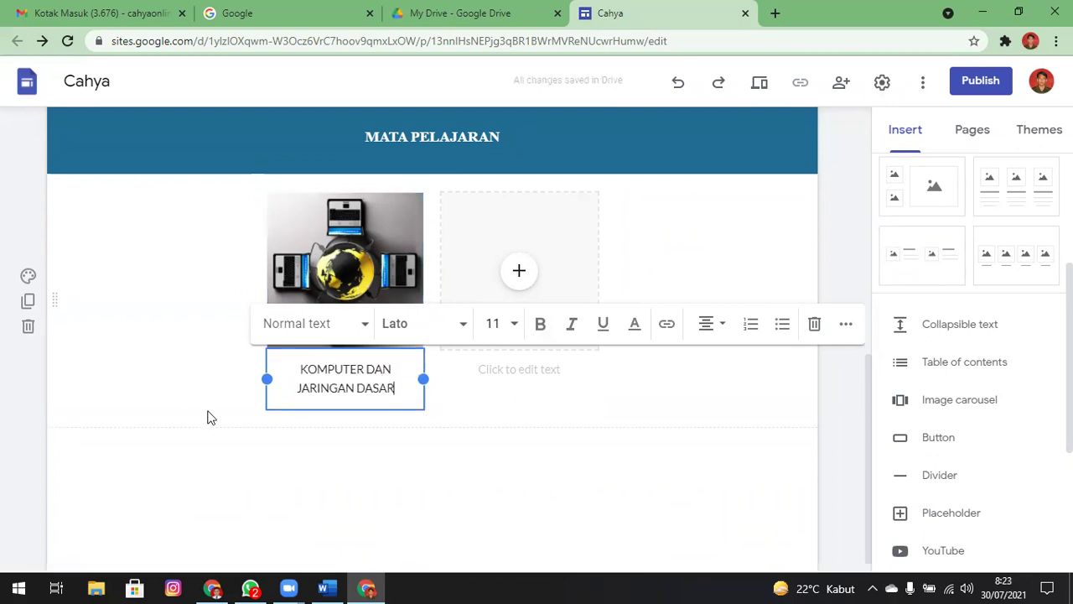
{"action": "key", "text": "ctrl+a"}
{"action": "key", "text": "ctrl+c"}
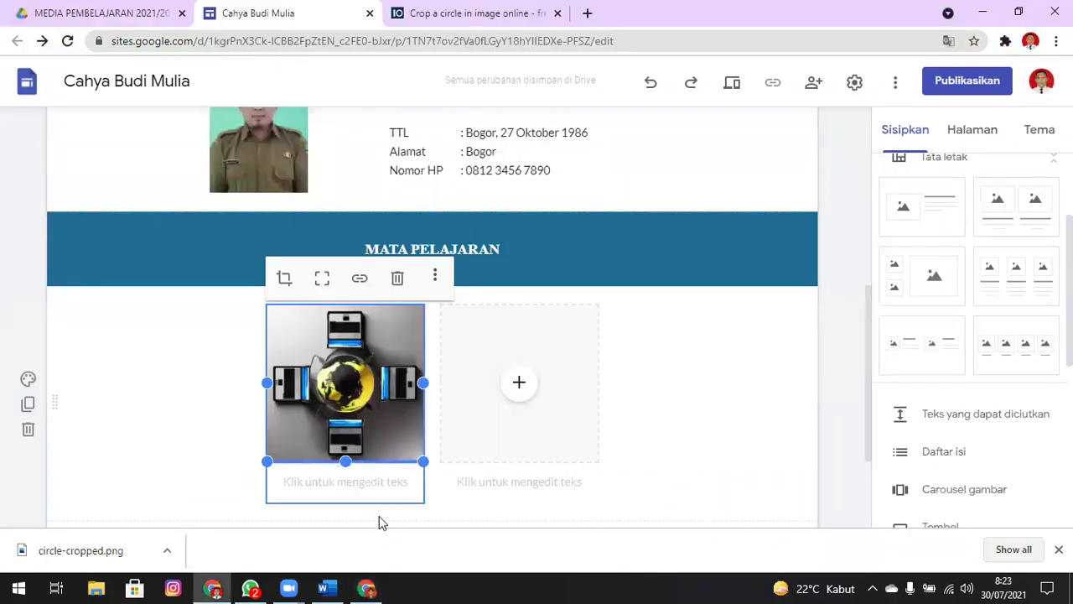
{"action": "left_click", "coordinate": [381, 485]}
{"action": "key", "text": "ctrl+v"}
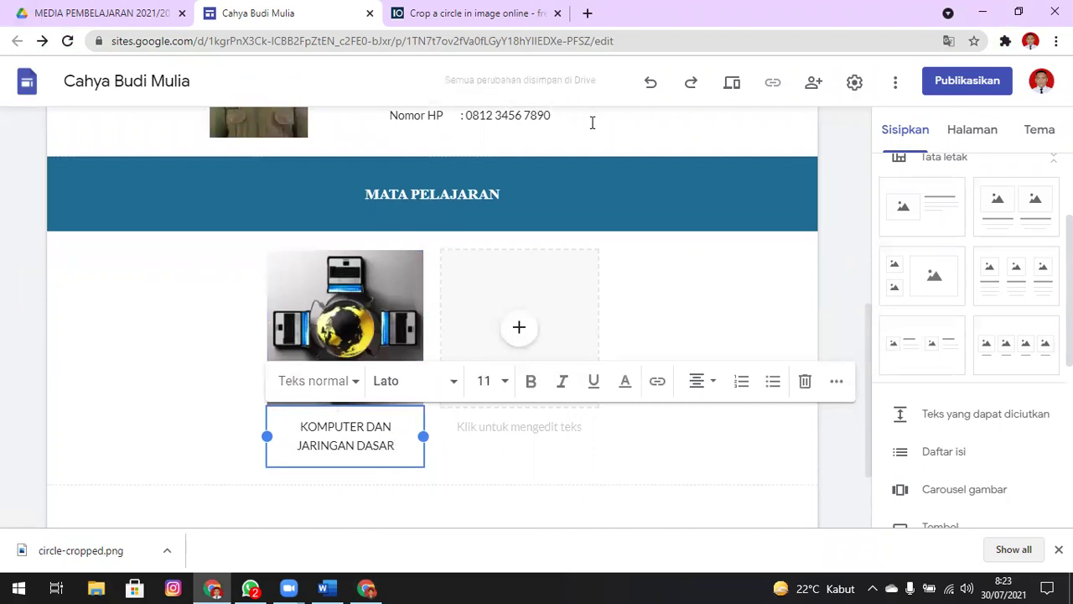
In the Indonesian-interface site, fill the empty placeholder with the dark green illustration from a Google Images search for desain grafis.
{"action": "left_click", "coordinate": [519, 327]}
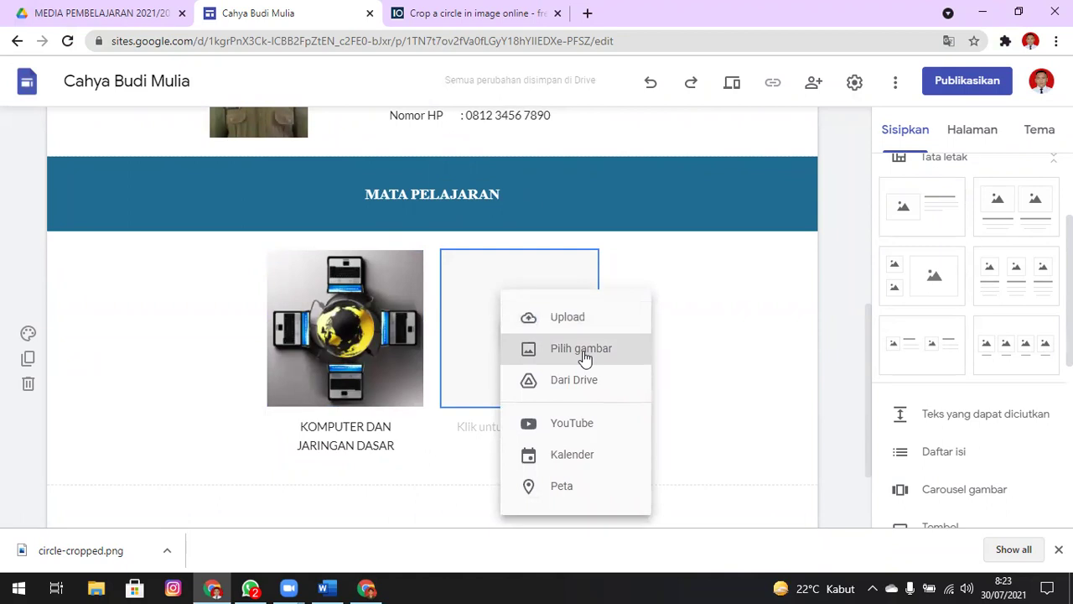
{"action": "left_click", "coordinate": [585, 350]}
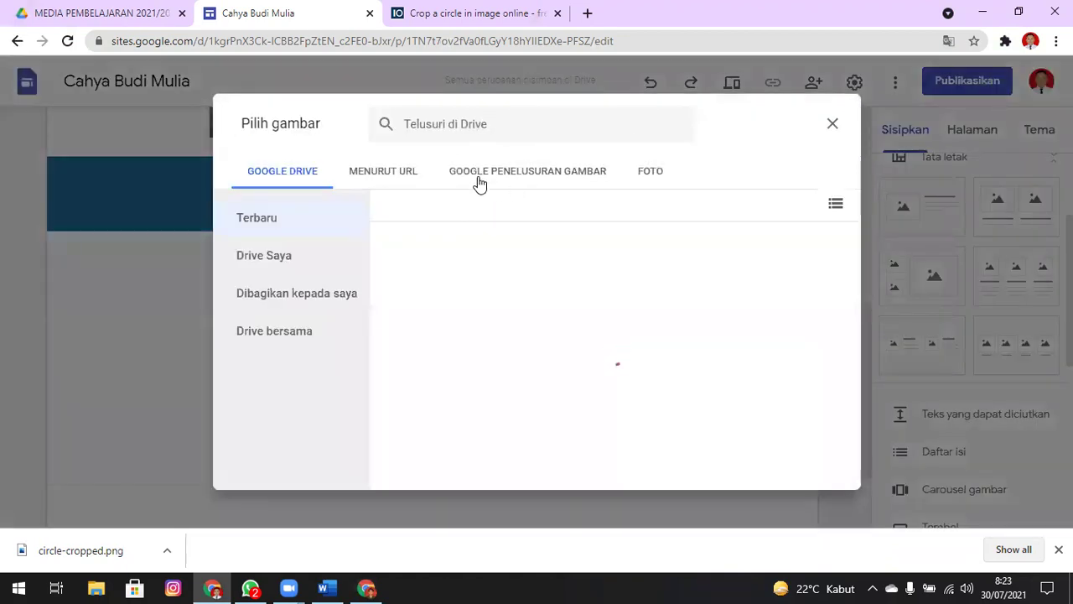
{"action": "left_click", "coordinate": [509, 181]}
{"action": "type", "text": "DESAIN"}
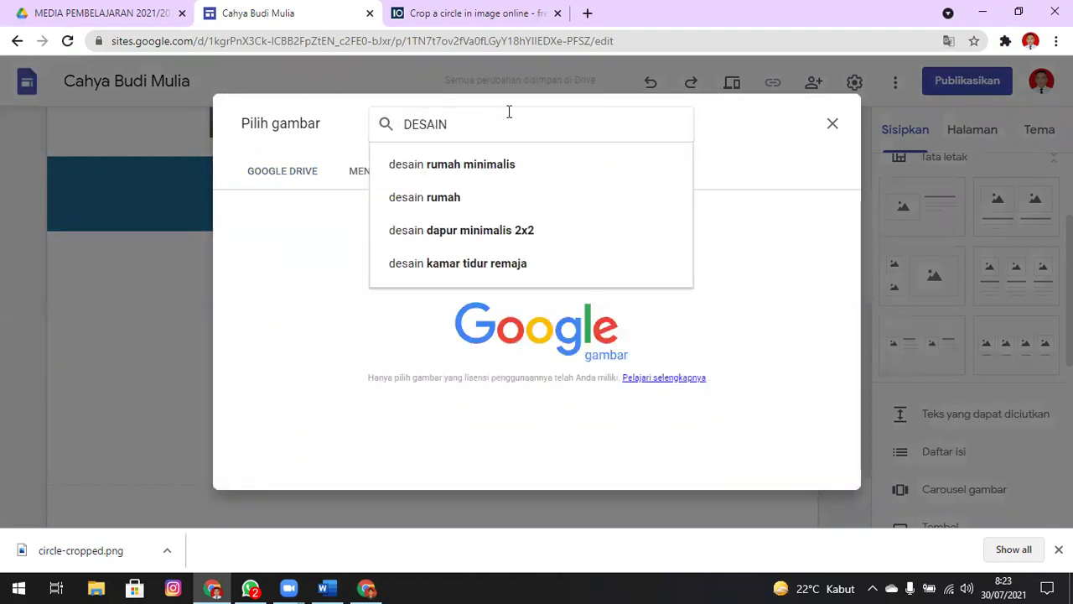
{"action": "type", "text": " GRAFIS"}
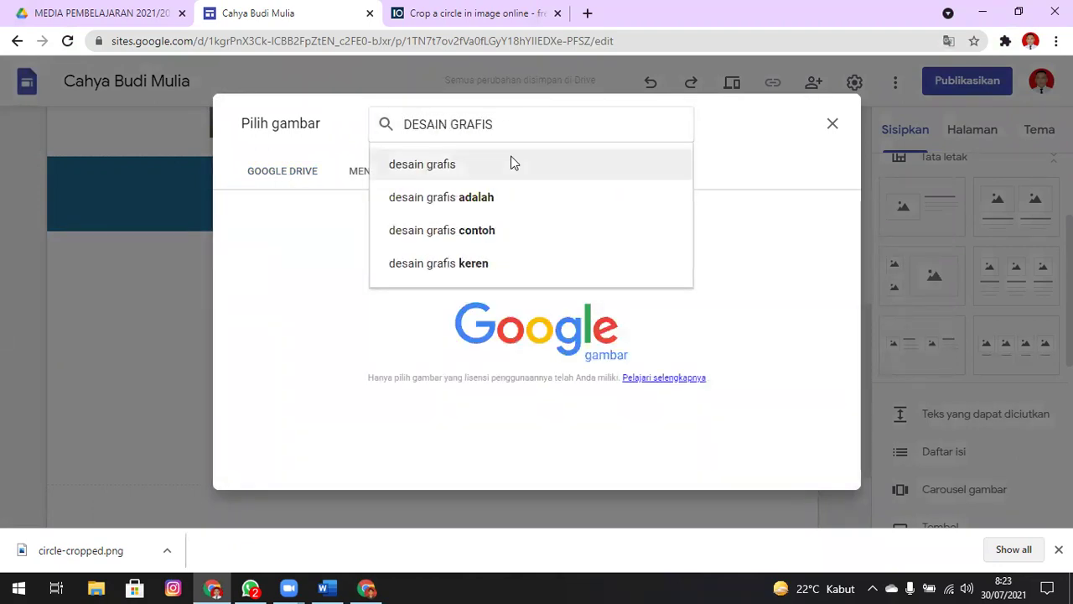
{"action": "left_click", "coordinate": [510, 163]}
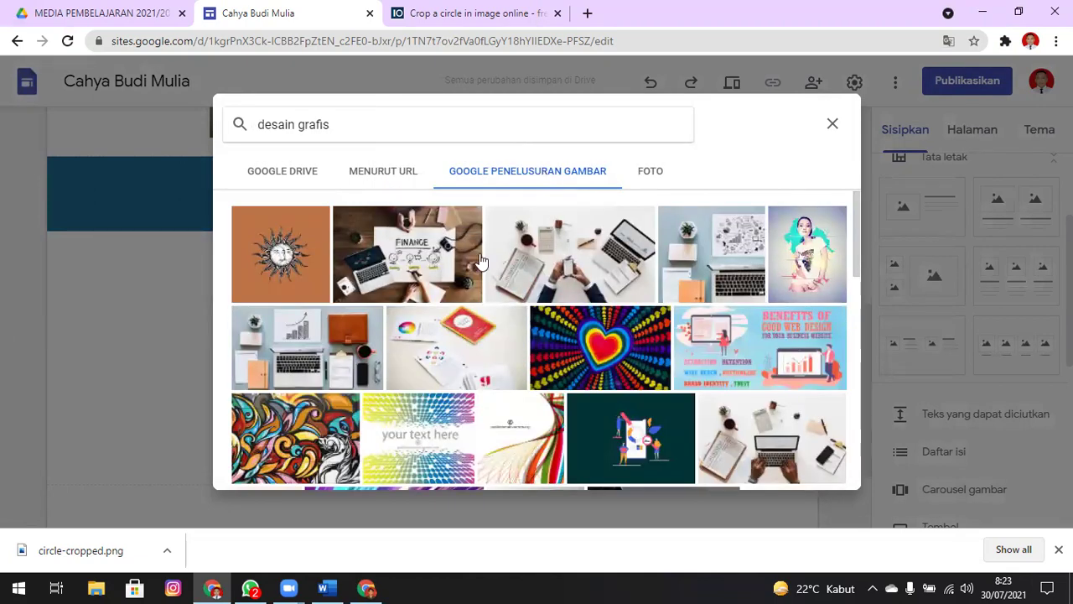
{"action": "left_click_drag", "start_coordinate": [855, 245], "coordinate": [850, 299]}
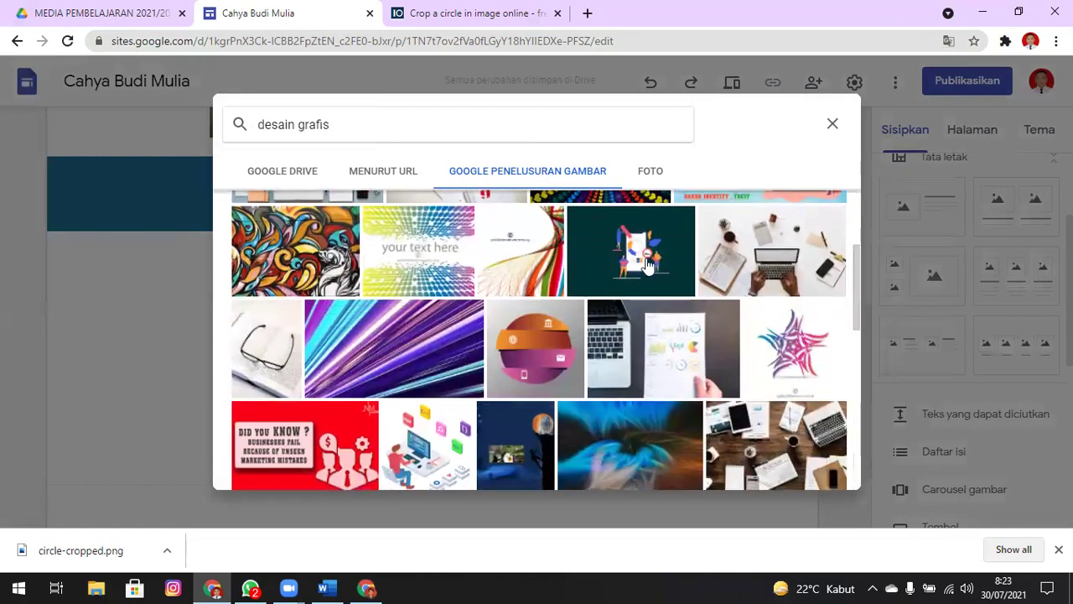
{"action": "left_click", "coordinate": [645, 268]}
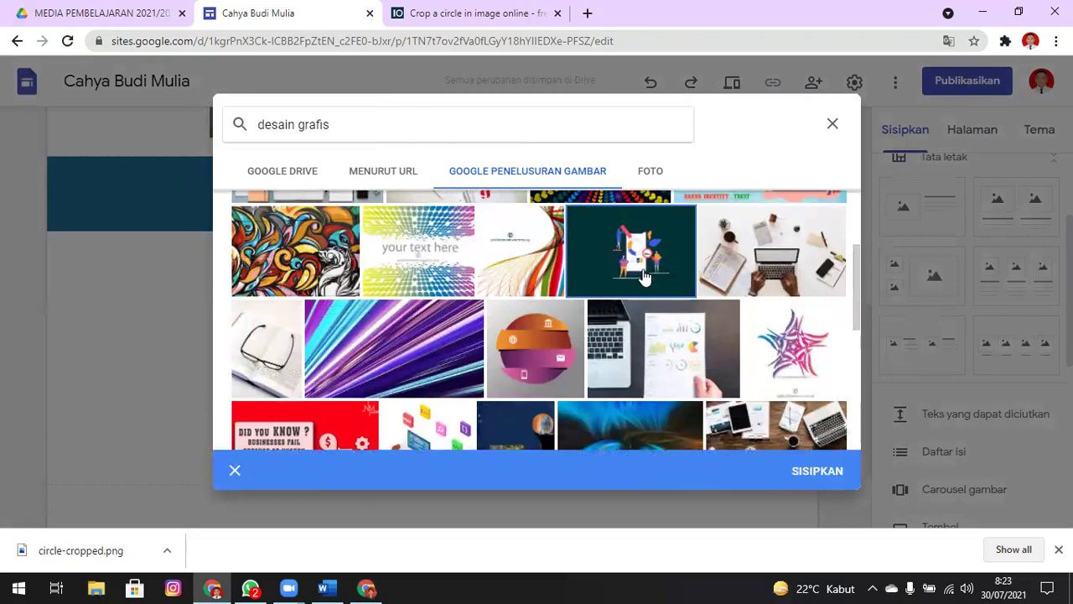
{"action": "left_click", "coordinate": [809, 471]}
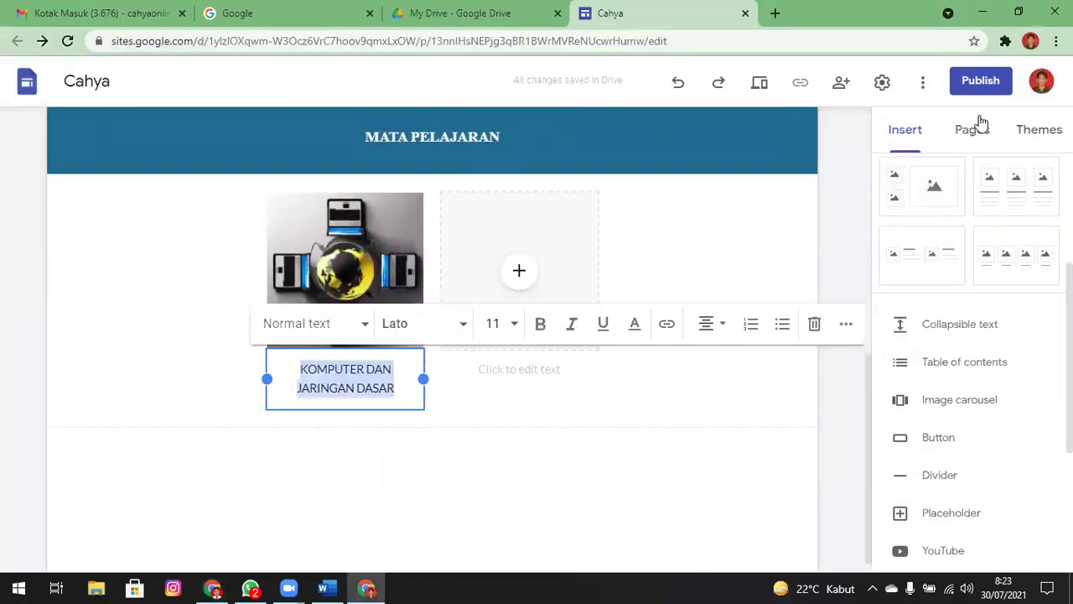
In the English-interface site, insert the same dark green illustration into the empty placeholder using a Google Images search for desain grafis.
{"action": "left_click", "coordinate": [519, 271]}
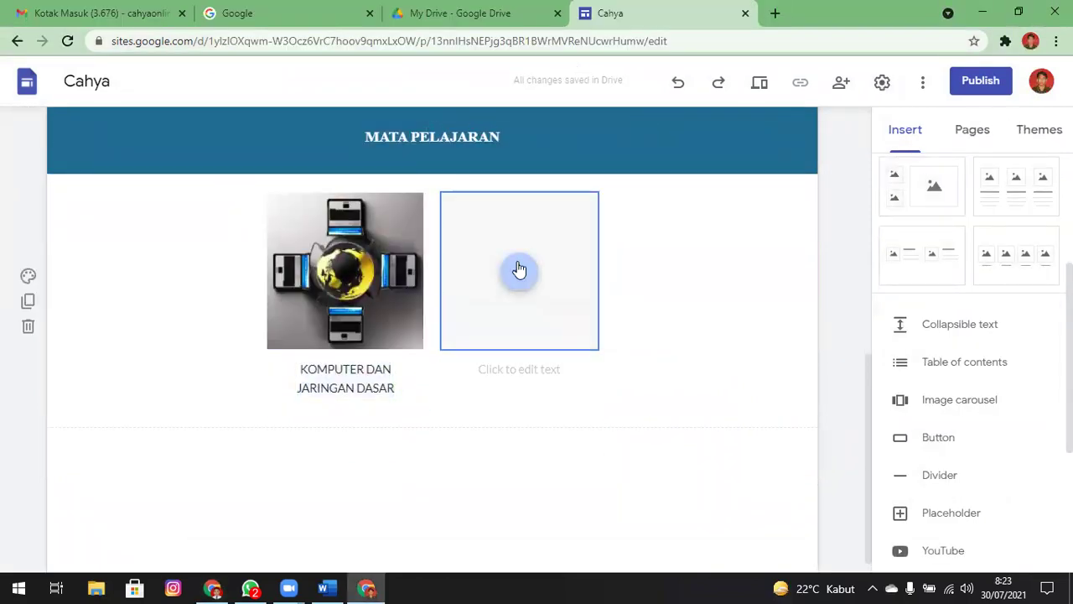
{"action": "left_click_drag", "start_coordinate": [575, 323], "coordinate": [590, 352]}
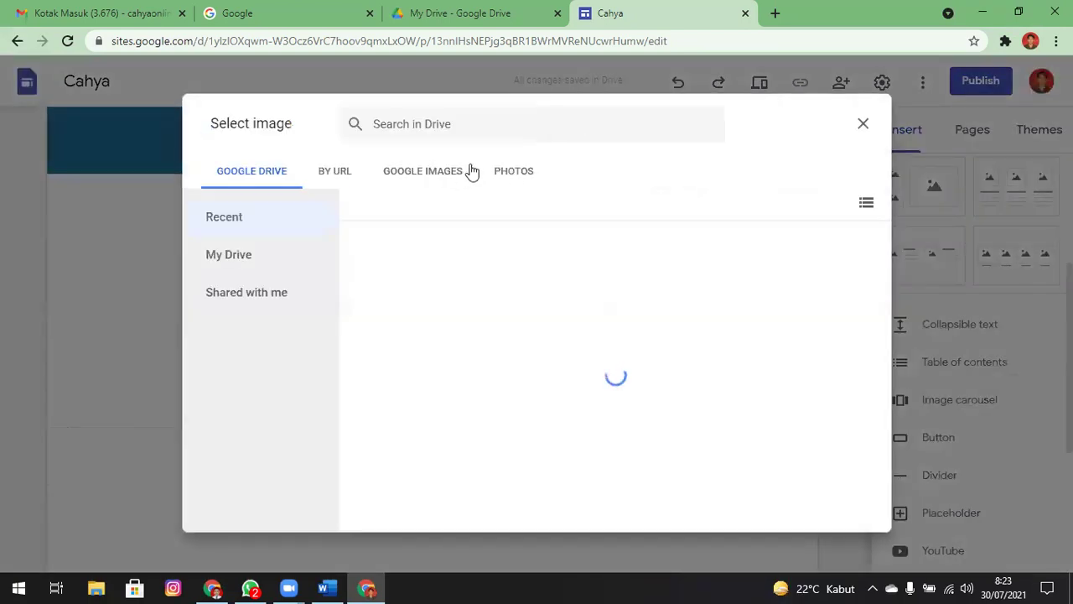
{"action": "left_click", "coordinate": [470, 172]}
{"action": "type", "text": "DESAIN"}
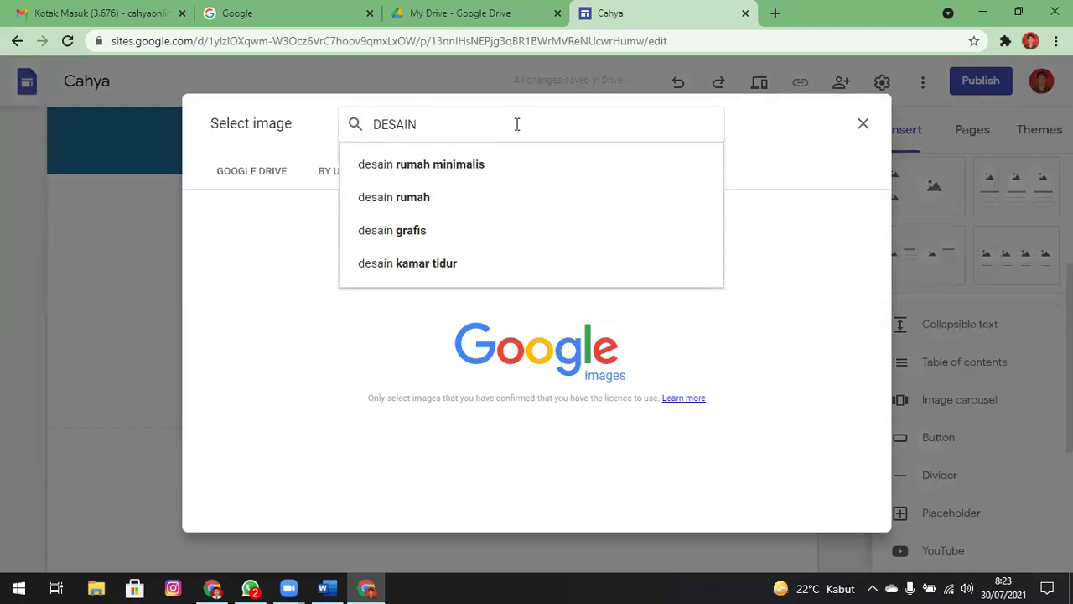
{"action": "left_click", "coordinate": [466, 238]}
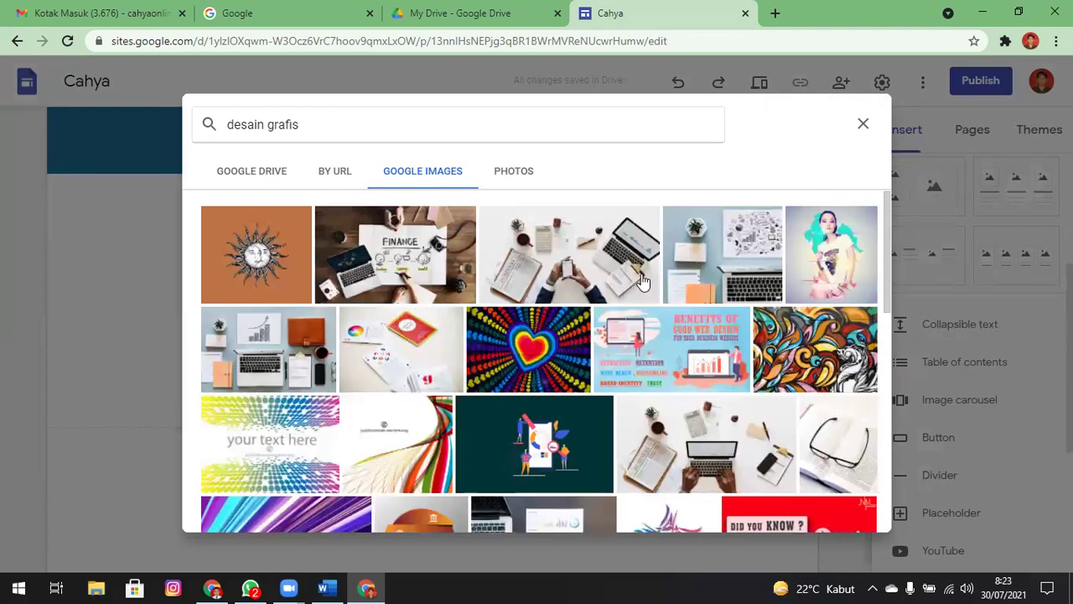
{"action": "left_click", "coordinate": [579, 432]}
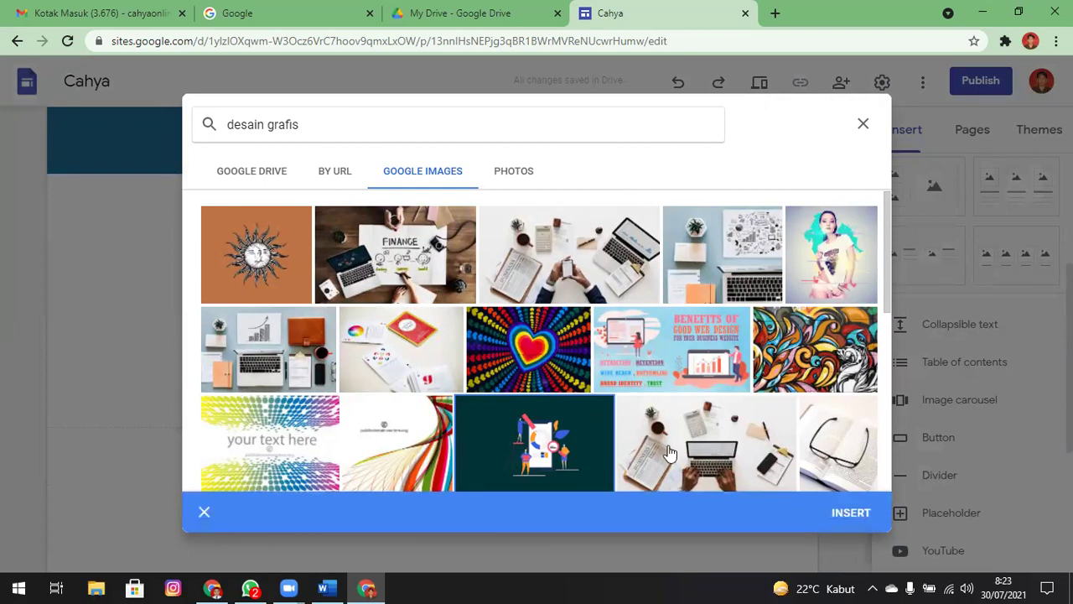
{"action": "left_click", "coordinate": [864, 512]}
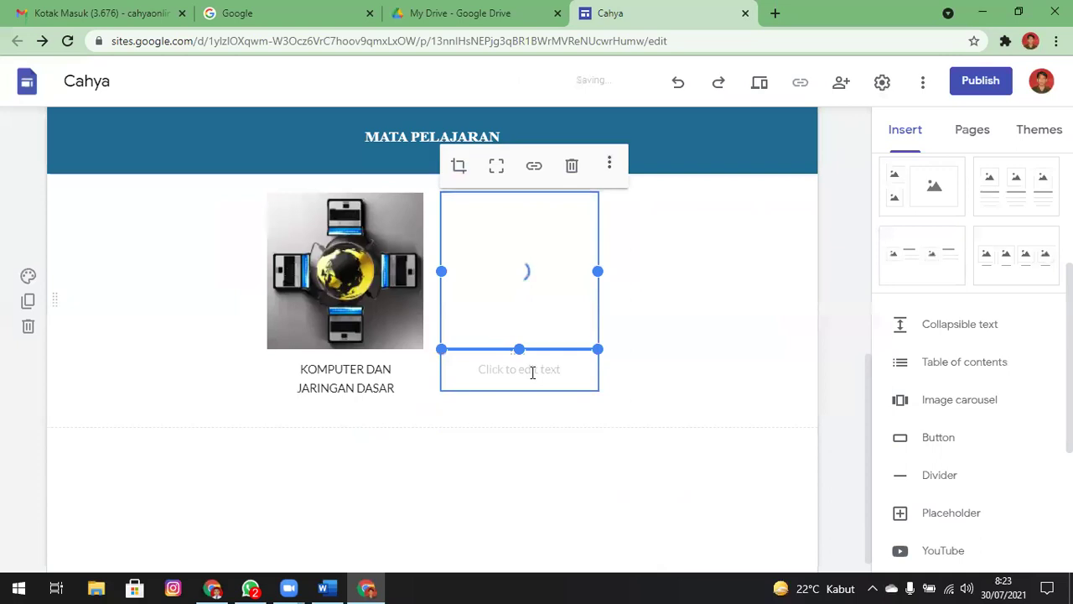
Caption the dark green illustration DASAR DESAIN GRAFIS in the English-interface site.
{"action": "left_click", "coordinate": [533, 372]}
{"action": "type", "text": "DASAR DESAI"}
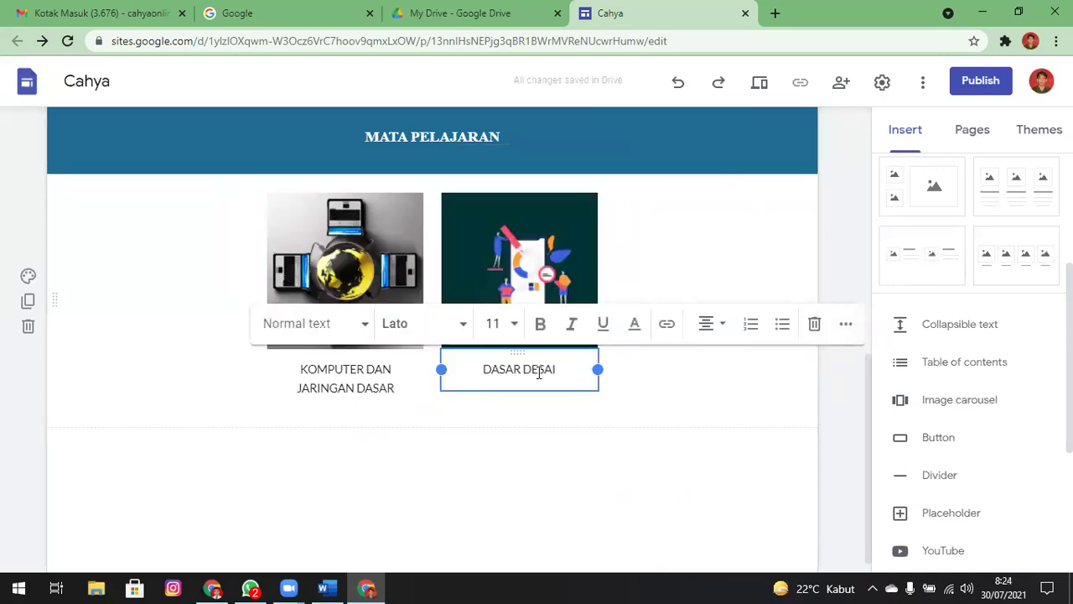
{"action": "type", "text": "N GRAFIS"}
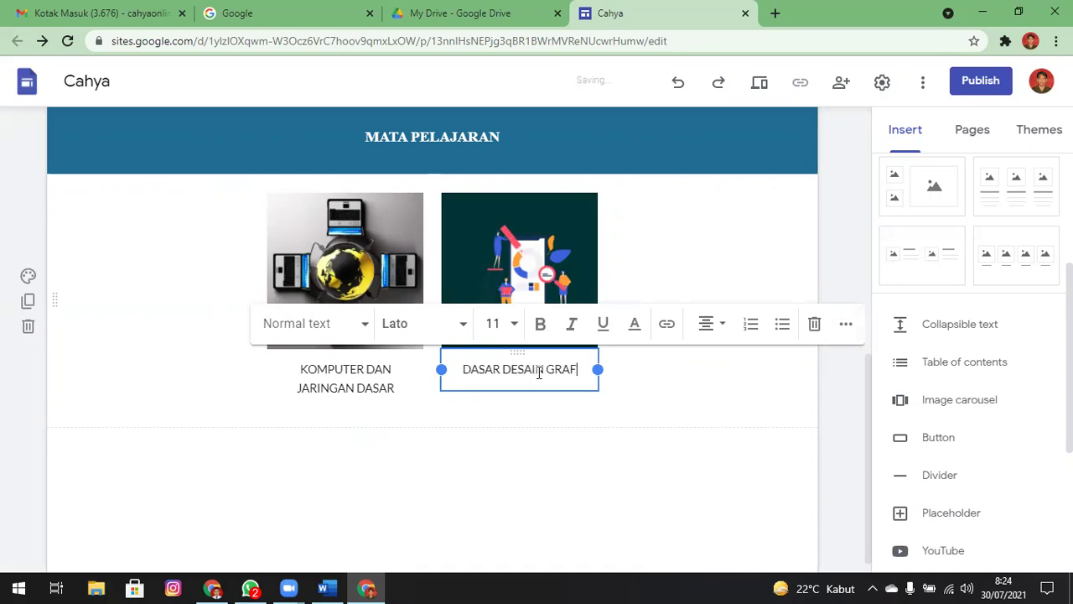
Copy the DASAR DESAIN GRAFIS caption under the matching illustration in the Indonesian-interface site and remove the extra blank line.
{"action": "triple_click", "coordinate": [518, 382]}
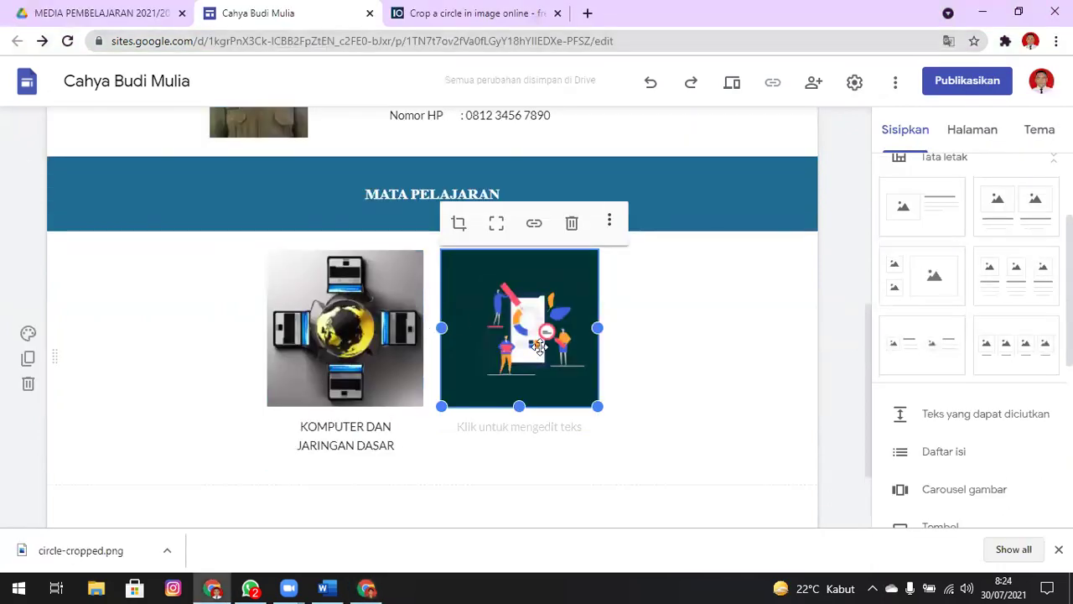
{"action": "scroll", "coordinate": [537, 344], "scroll_direction": "down", "scroll_amount": 3}
{"action": "left_click", "coordinate": [527, 309]}
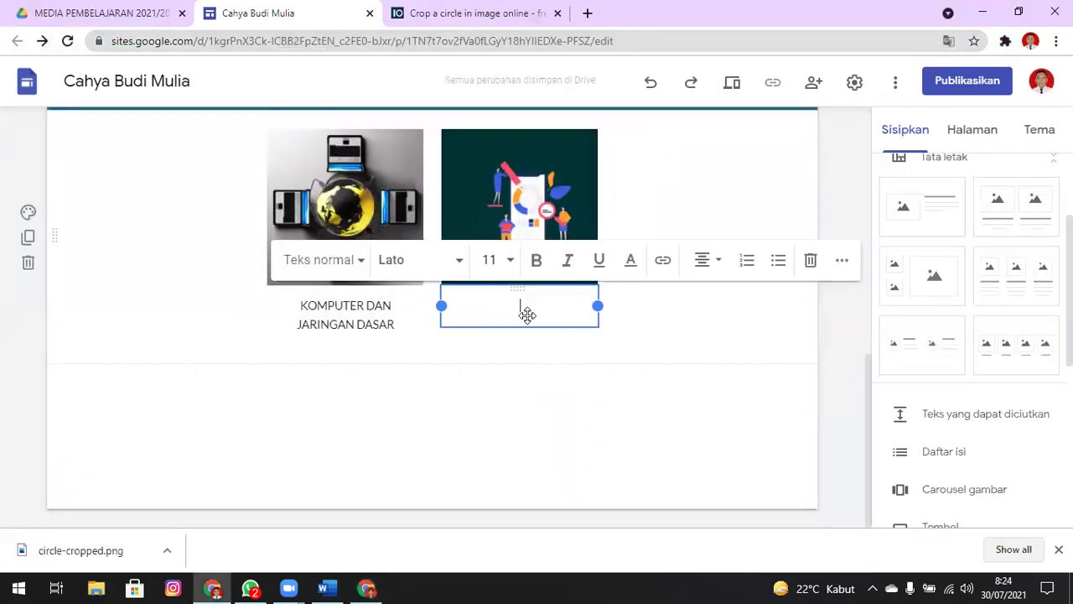
{"action": "type", "text": "DASAR DESAIN GRAFIS"}
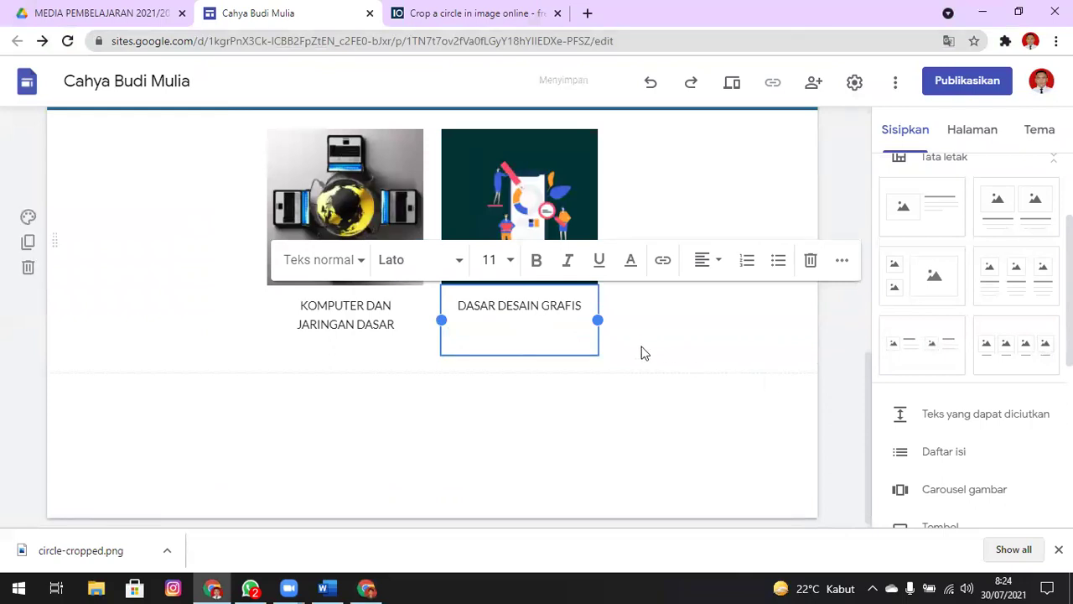
{"action": "key", "text": "BackSpace"}
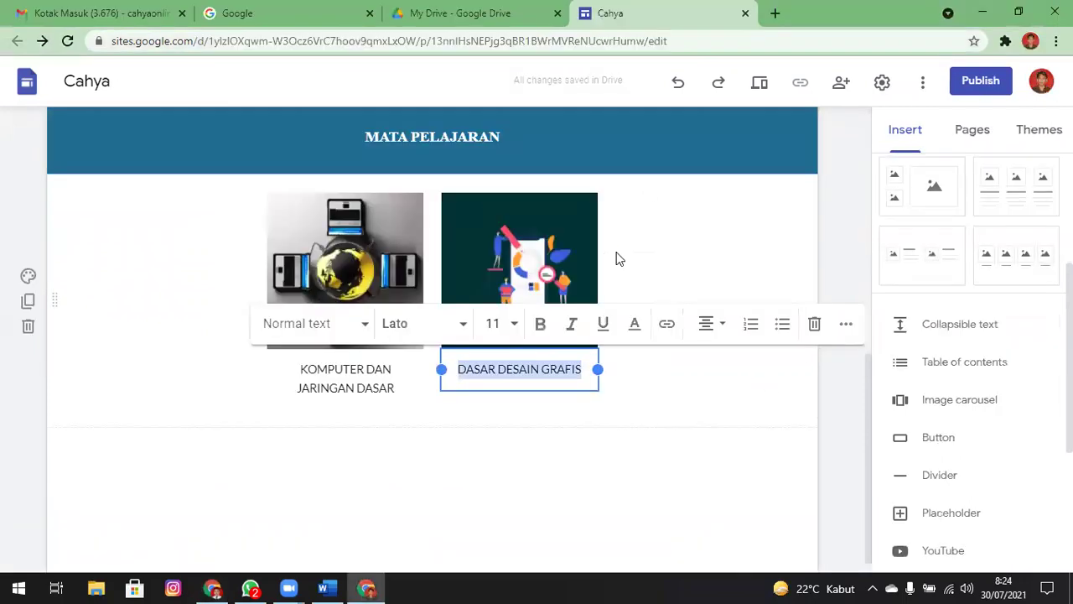
Return to the English-interface site and add a footer below the MATA PELAJARAN section.
{"action": "key", "text": "alt+Tab"}
{"action": "key", "text": "alt+Tab"}
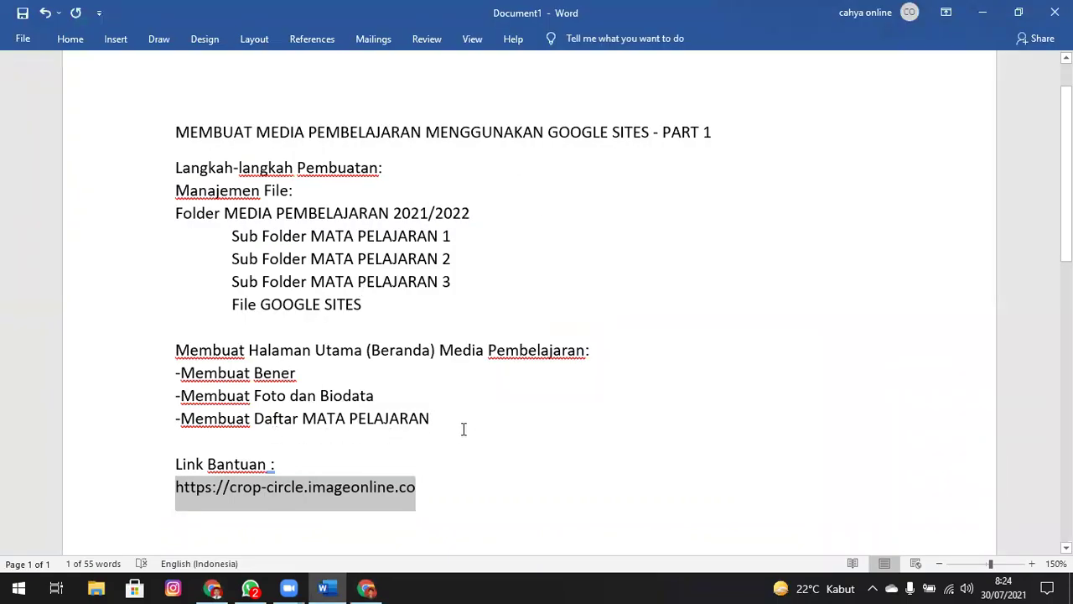
{"action": "key", "text": "alt+Tab"}
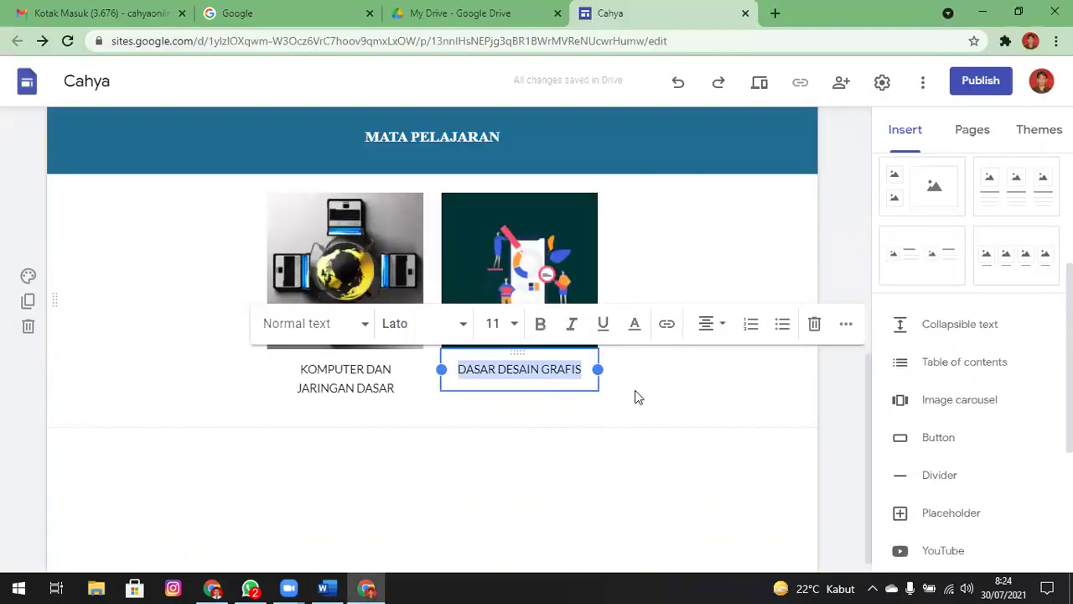
{"action": "scroll", "coordinate": [630, 391], "scroll_direction": "up", "scroll_amount": 1}
{"action": "scroll", "coordinate": [428, 567], "scroll_direction": "down", "scroll_amount": 1}
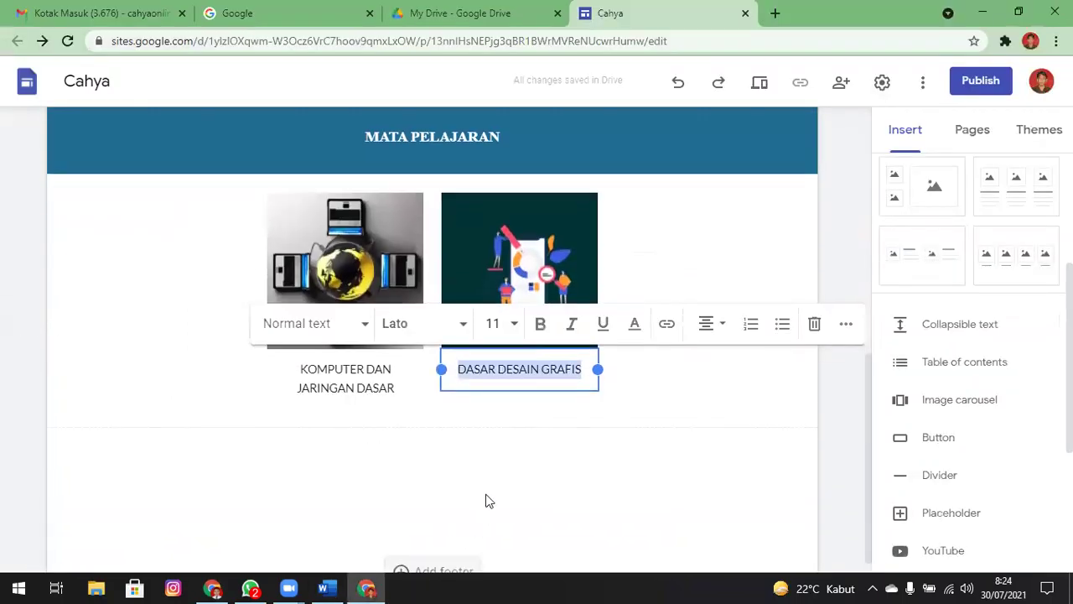
{"action": "left_click", "coordinate": [864, 388]}
{"action": "left_click_drag", "start_coordinate": [866, 386], "coordinate": [863, 408]}
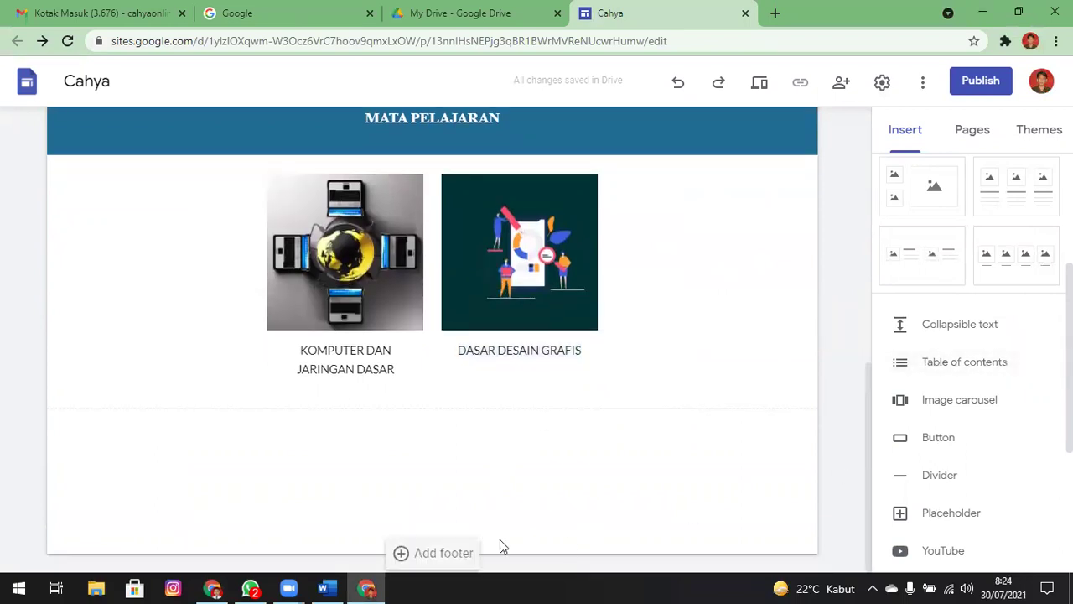
{"action": "left_click", "coordinate": [437, 553]}
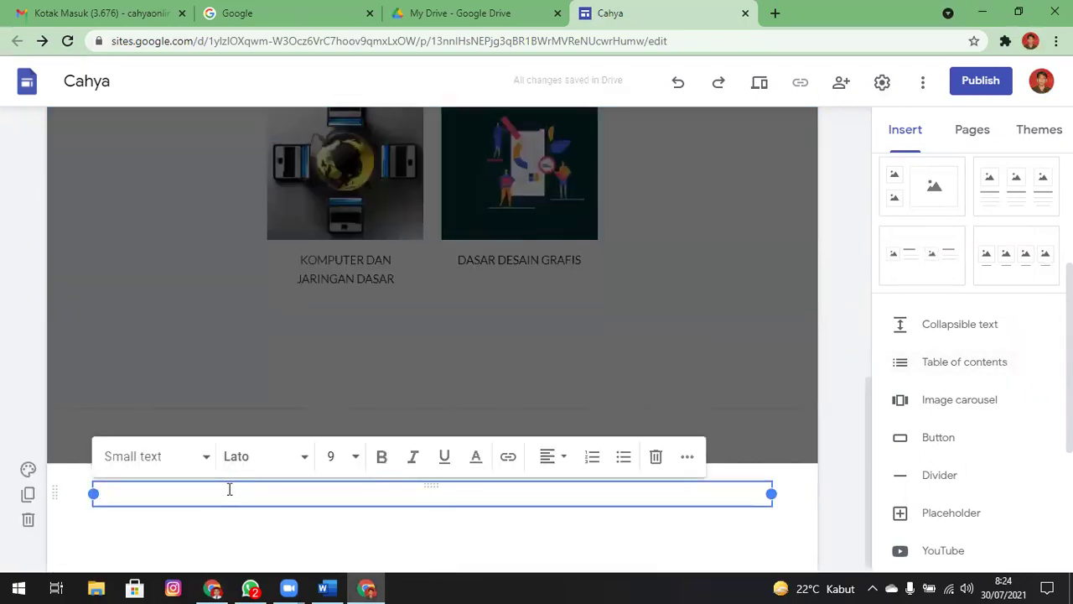
Center the text in the English-interface site's footer and leave the text box empty.
{"action": "left_click", "coordinate": [561, 456]}
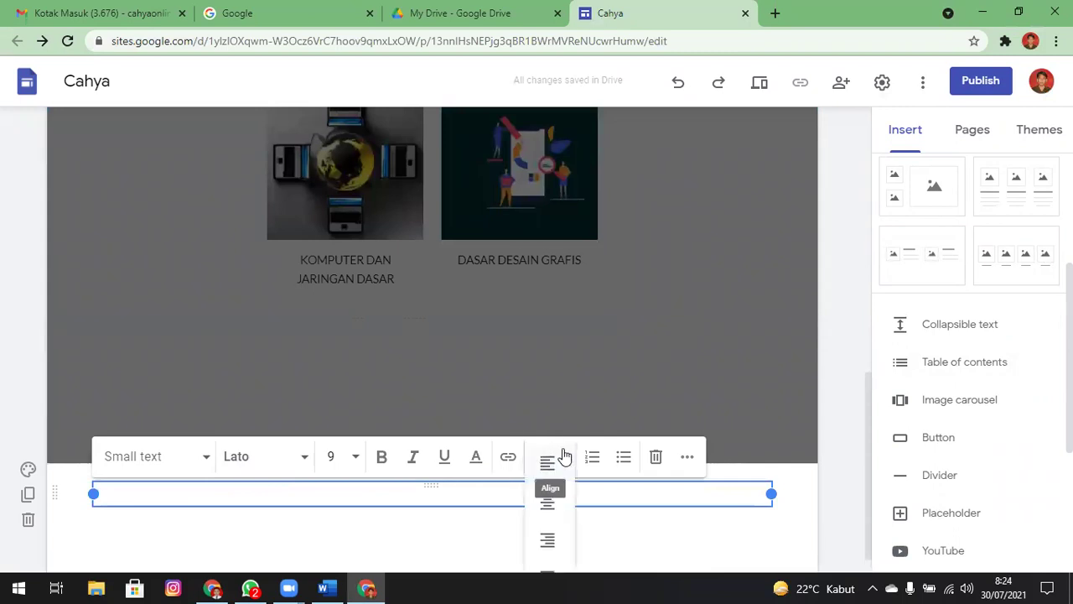
{"action": "left_click", "coordinate": [551, 508]}
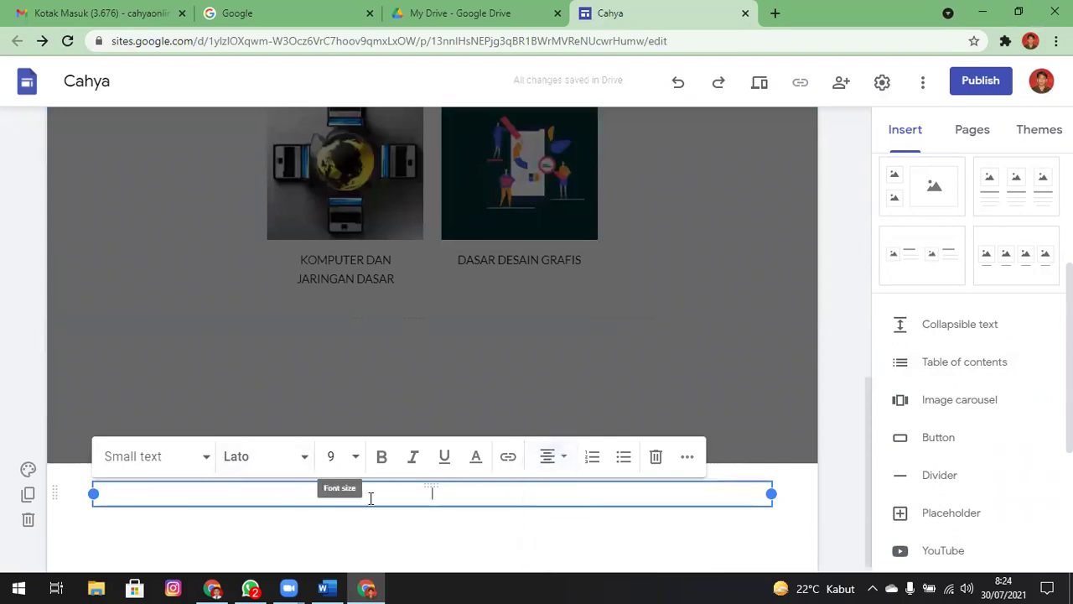
{"action": "type", "text": "SM"}
{"action": "key", "text": "BackSpace"}
{"action": "key", "text": "BackSpace"}
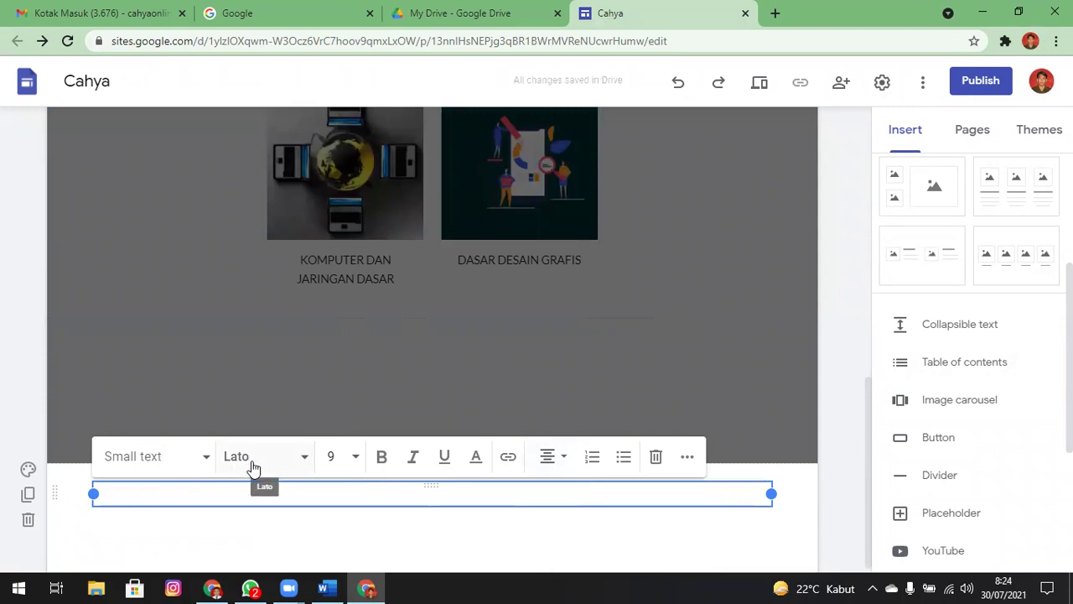
Format the footer text as bold Times New Roman at size 14.
{"action": "left_click", "coordinate": [354, 457]}
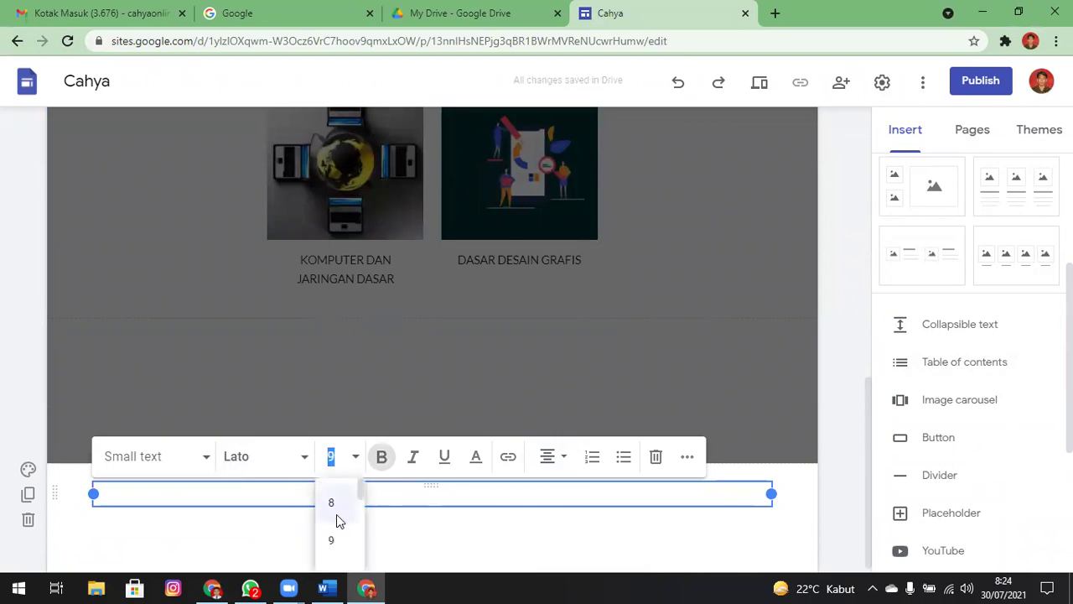
{"action": "scroll", "coordinate": [331, 529], "scroll_direction": "up", "scroll_amount": 2}
{"action": "scroll", "coordinate": [506, 520], "scroll_direction": "down", "scroll_amount": 1}
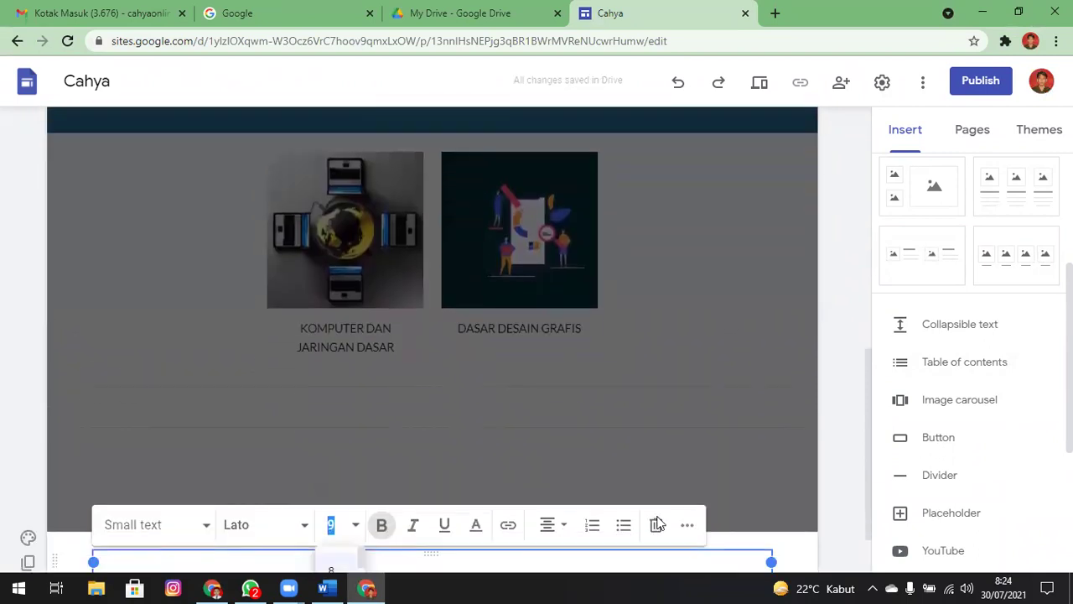
{"action": "scroll", "coordinate": [658, 524], "scroll_direction": "down", "scroll_amount": 1}
{"action": "scroll", "coordinate": [360, 499], "scroll_direction": "down", "scroll_amount": 1}
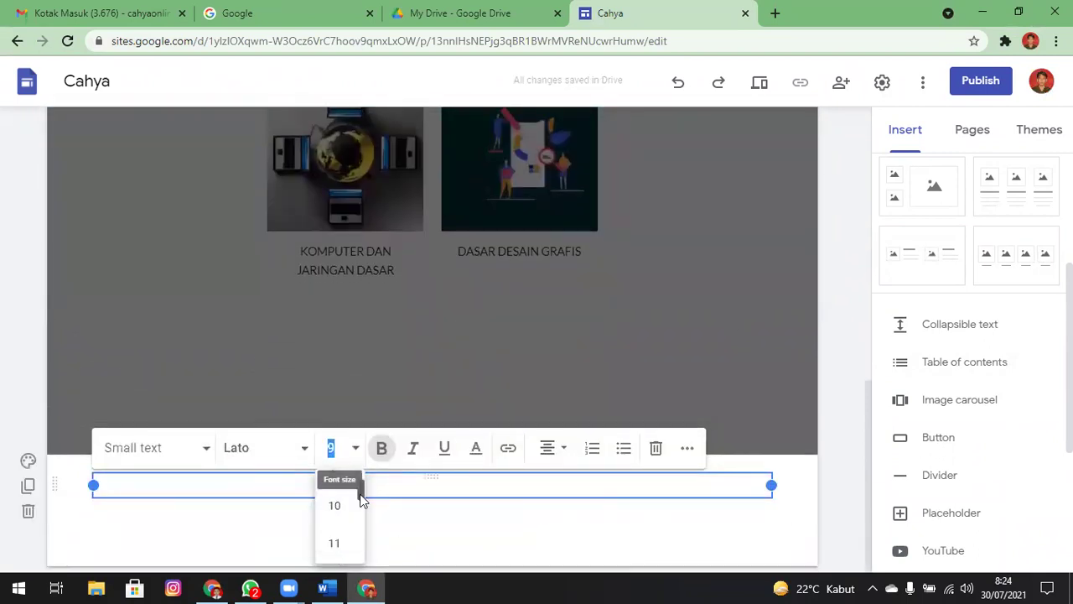
{"action": "left_click", "coordinate": [335, 540]}
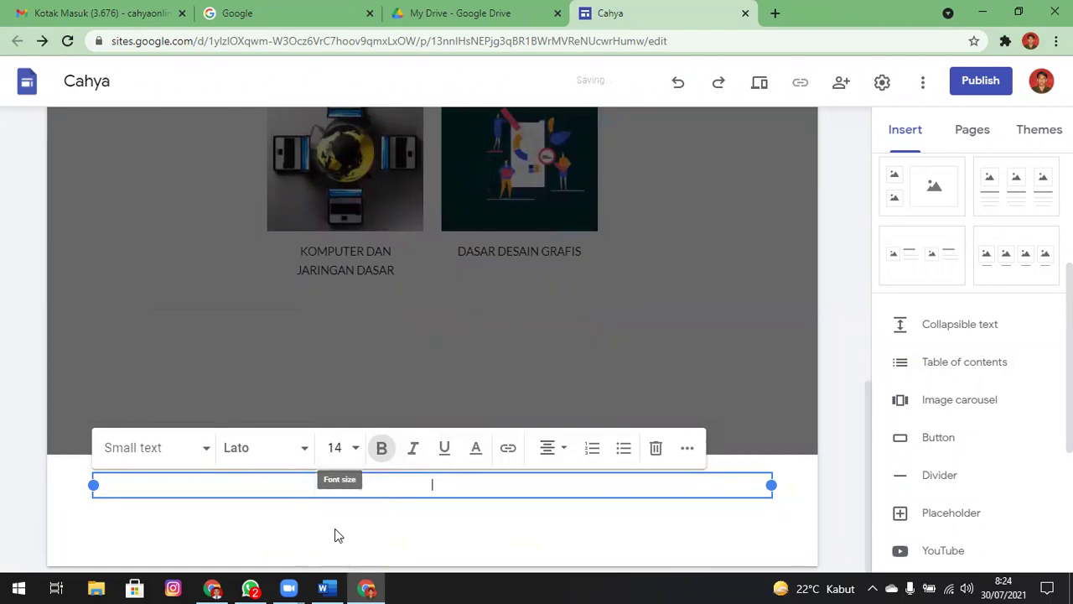
{"action": "left_click", "coordinate": [280, 456]}
{"action": "left_click_drag", "start_coordinate": [413, 462], "coordinate": [397, 551]}
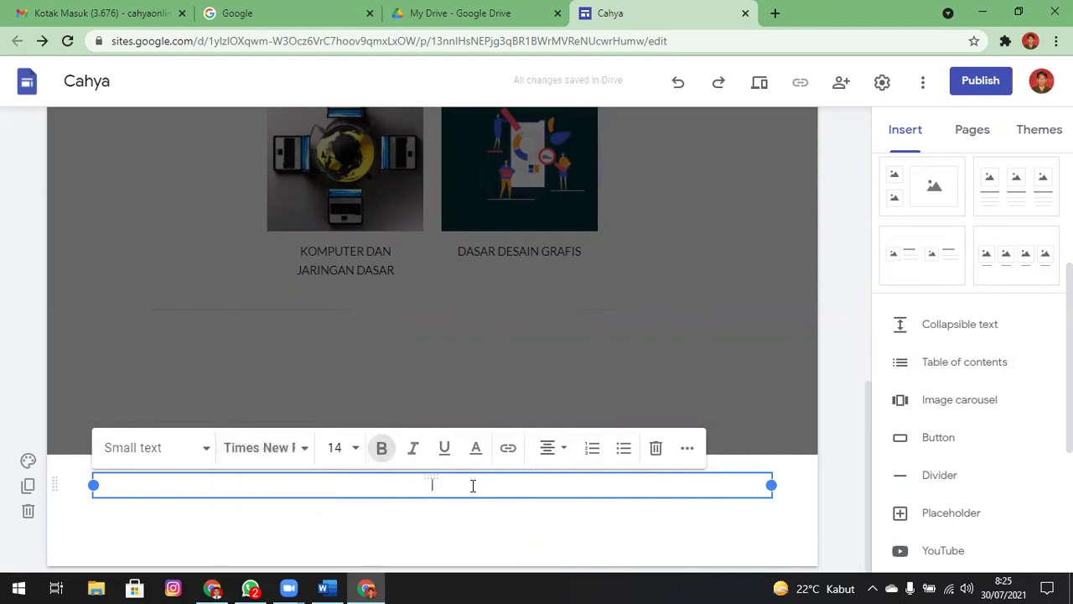
Enter and copy the footer text SMKN 1 HAURWANGI 2021/2022, and give the footer section the Emphasis 2 background.
{"action": "type", "text": "SMKN 1 HAURWANGI 2021"}
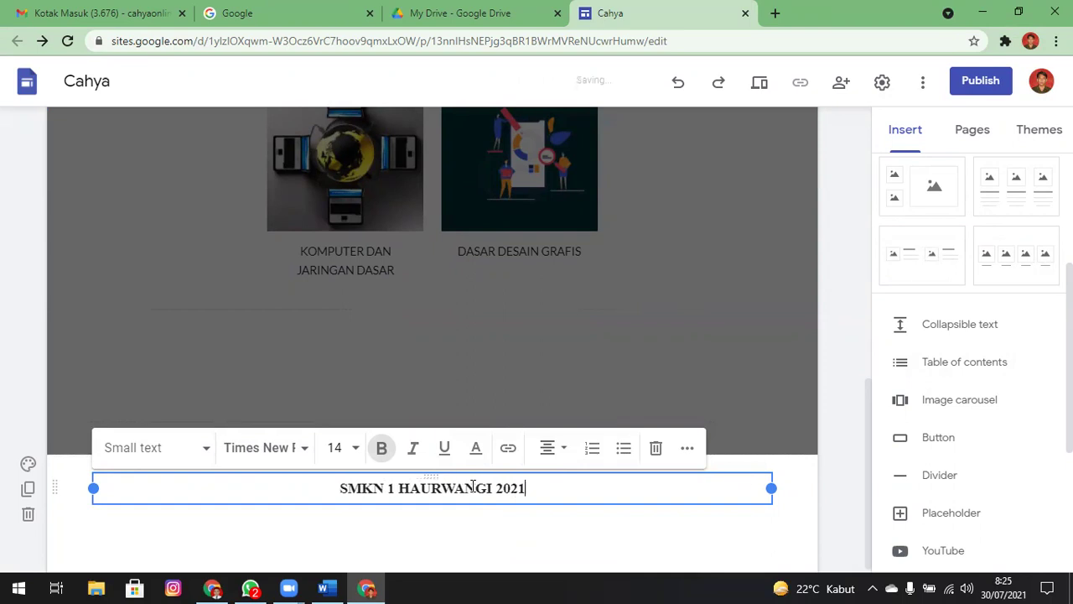
{"action": "type", "text": "/2022"}
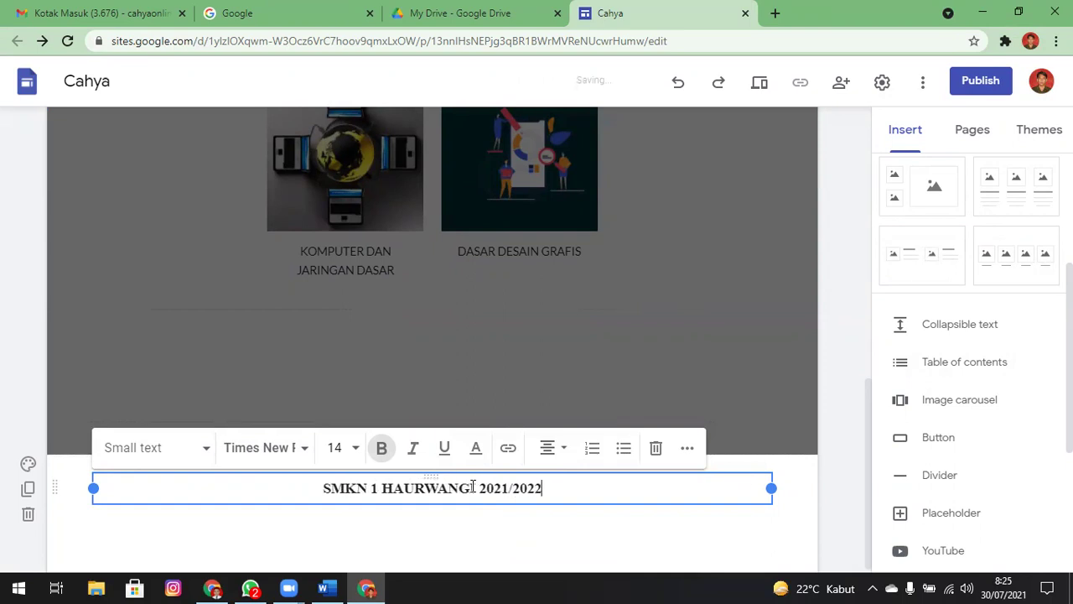
{"action": "key", "text": "ctrl+a"}
{"action": "key", "text": "ctrl+c"}
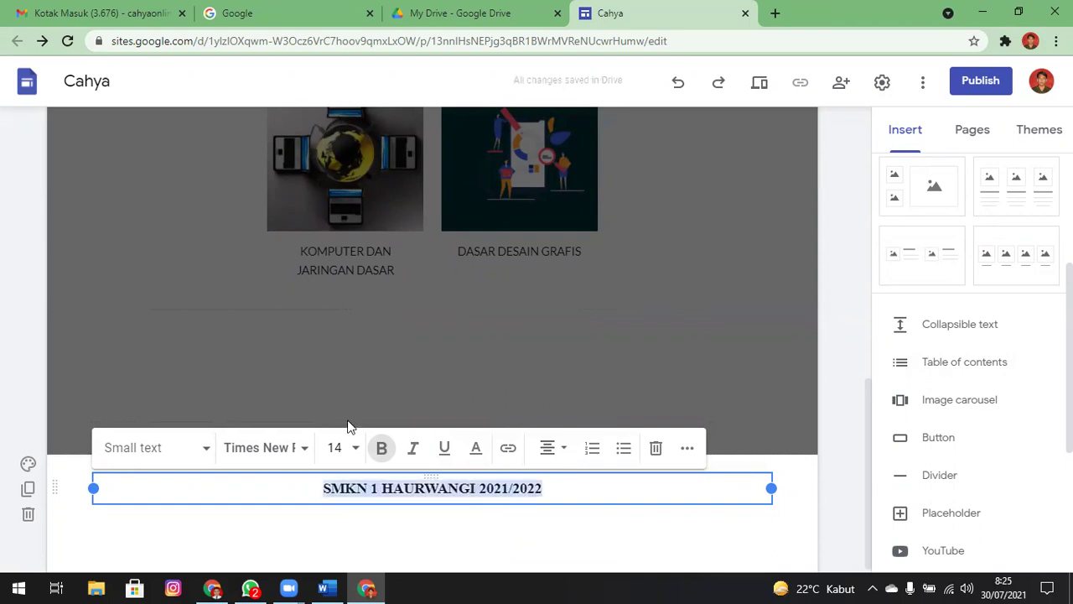
{"action": "left_click", "coordinate": [27, 466]}
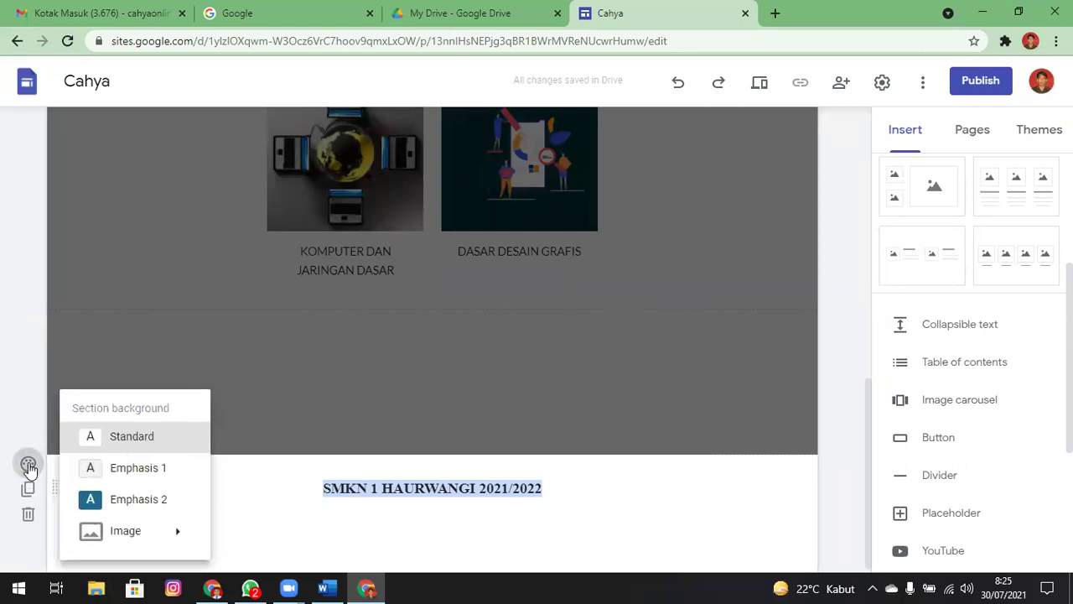
{"action": "left_click", "coordinate": [126, 507]}
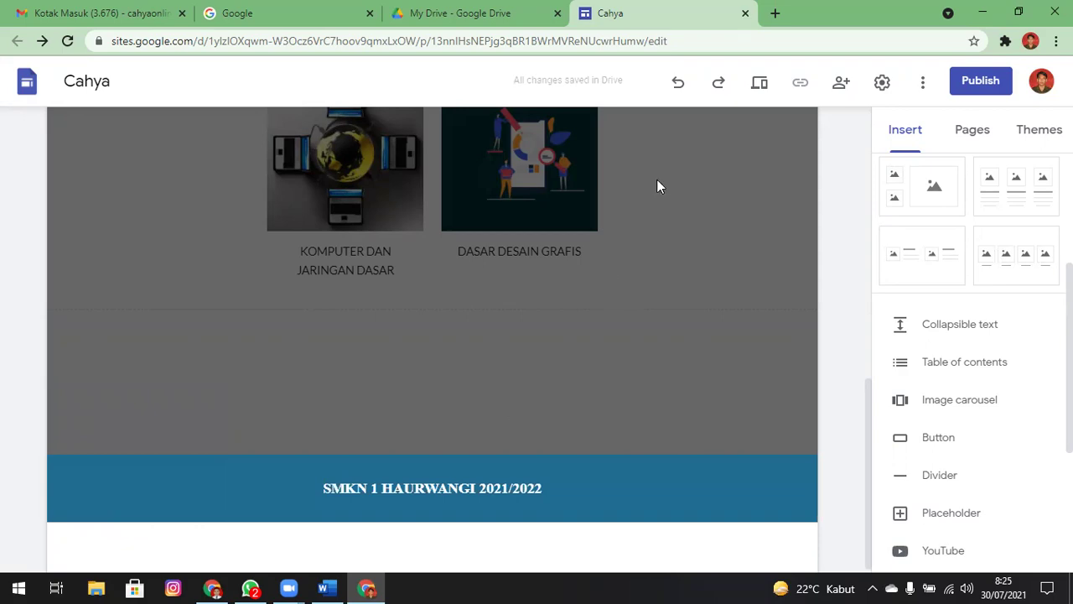
Switch to the Indonesian-interface site, add a footer, and paste the copied SMKN 1 HAURWANGI 2021/2022 text into it.
{"action": "left_click", "coordinate": [327, 588]}
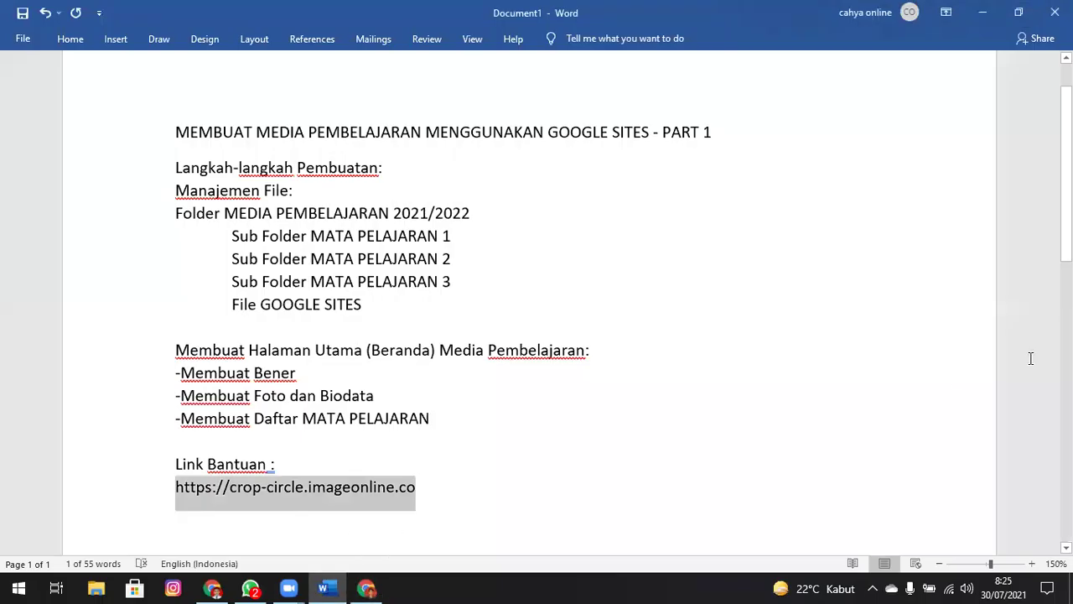
{"action": "scroll", "coordinate": [900, 228], "scroll_direction": "down", "scroll_amount": 1}
{"action": "key", "text": "alt+Tab"}
{"action": "key", "text": "Tab"}
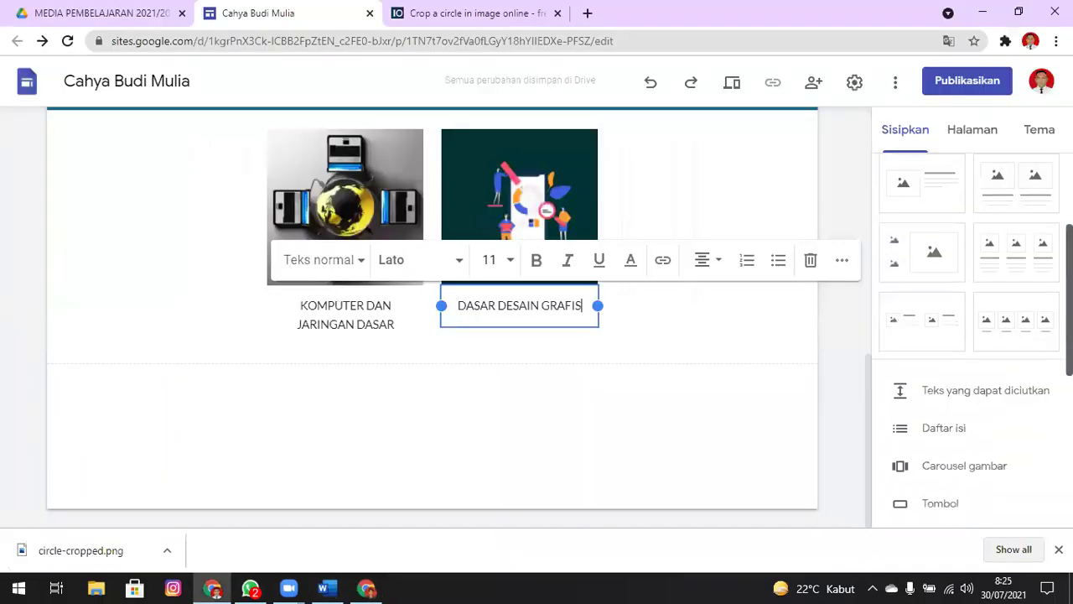
{"action": "left_click", "coordinate": [462, 528]}
{"action": "left_click", "coordinate": [457, 511]}
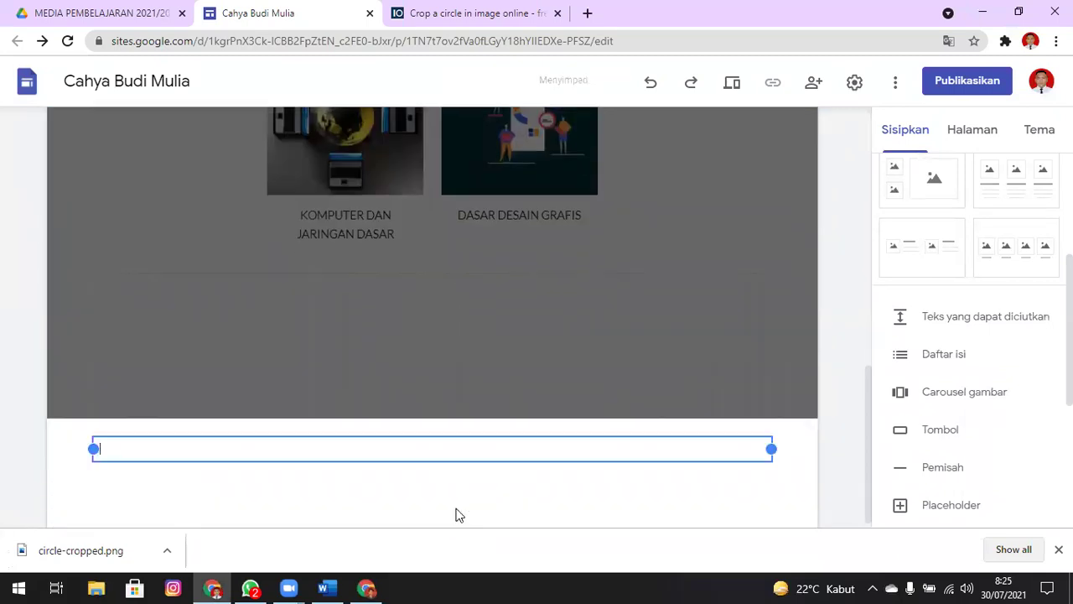
{"action": "key", "text": "ctrl+v"}
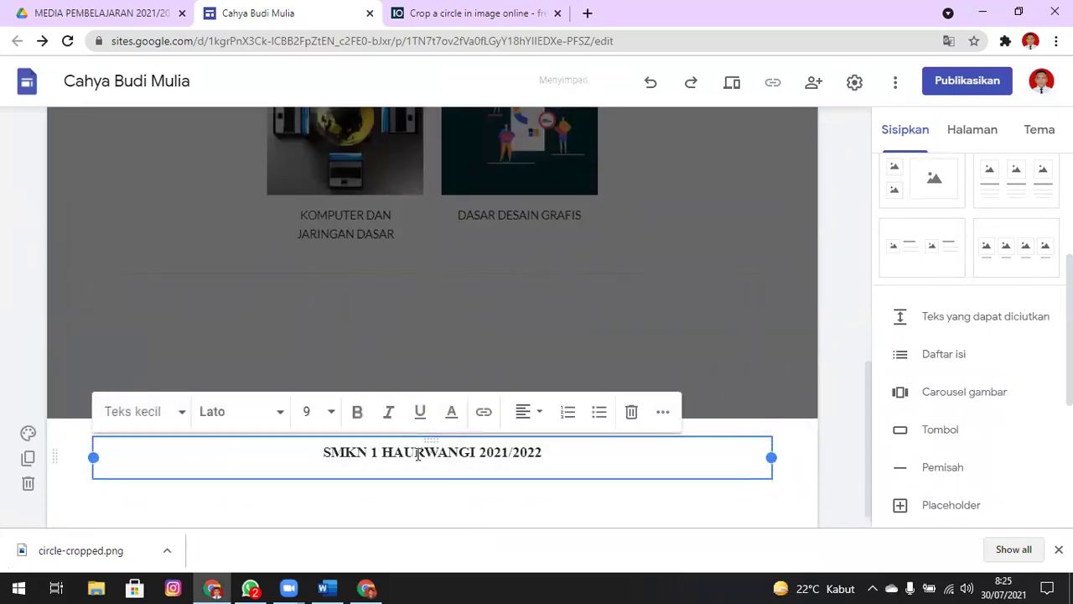
Apply the same blue section background to the footer in the Indonesian-interface site.
{"action": "left_click", "coordinate": [418, 454]}
{"action": "key", "text": "Escape"}
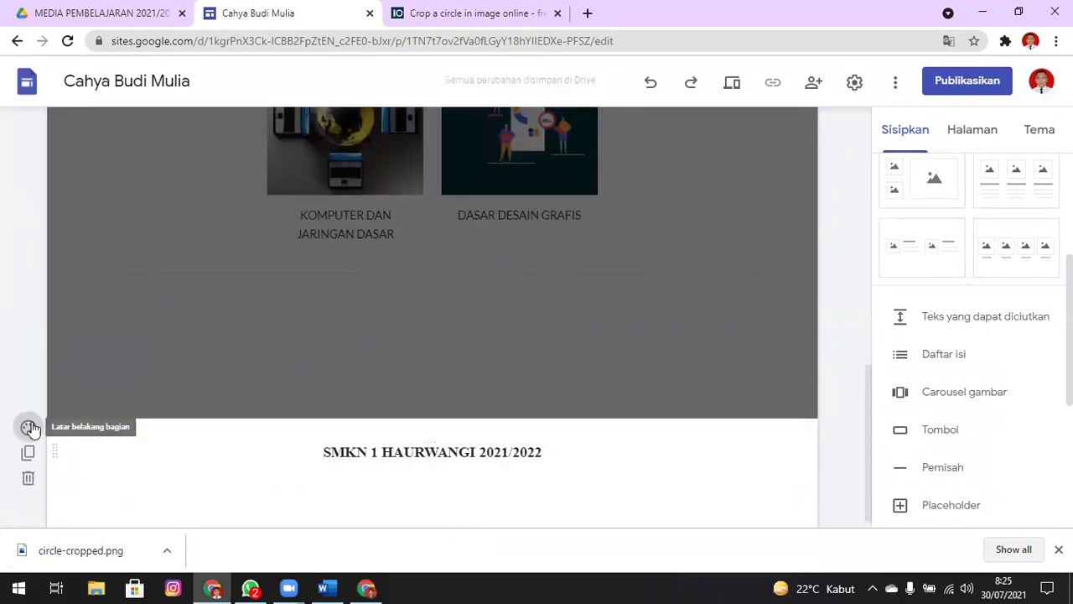
{"action": "left_click", "coordinate": [28, 427]}
{"action": "left_click", "coordinate": [120, 468]}
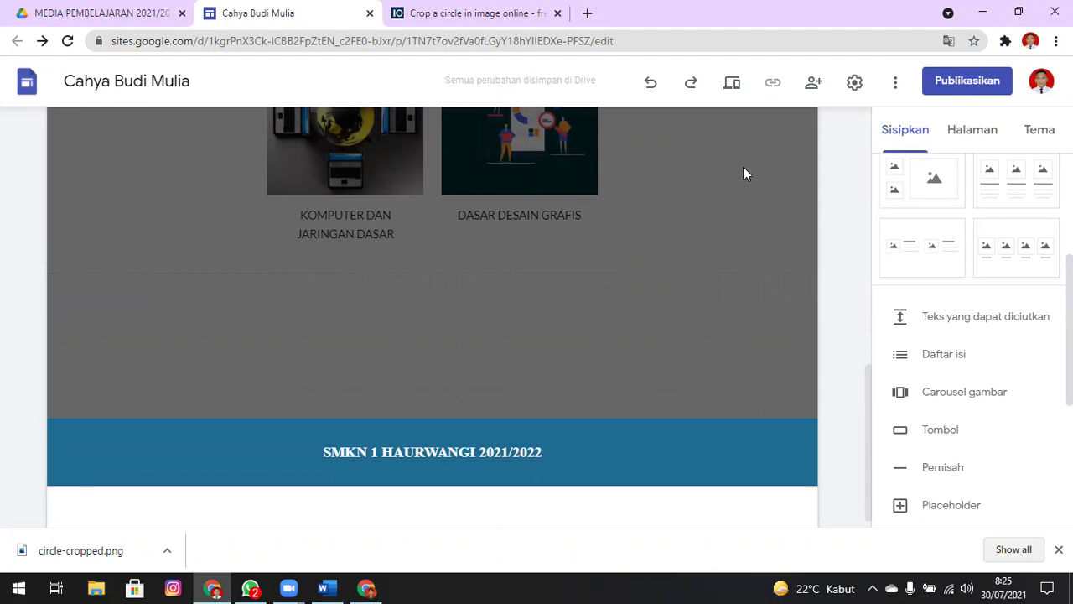
Preview the Indonesian-interface site in the desktop and phone layouts, checking the biodata and MATA PELAJARAN sections.
{"action": "left_click", "coordinate": [734, 84]}
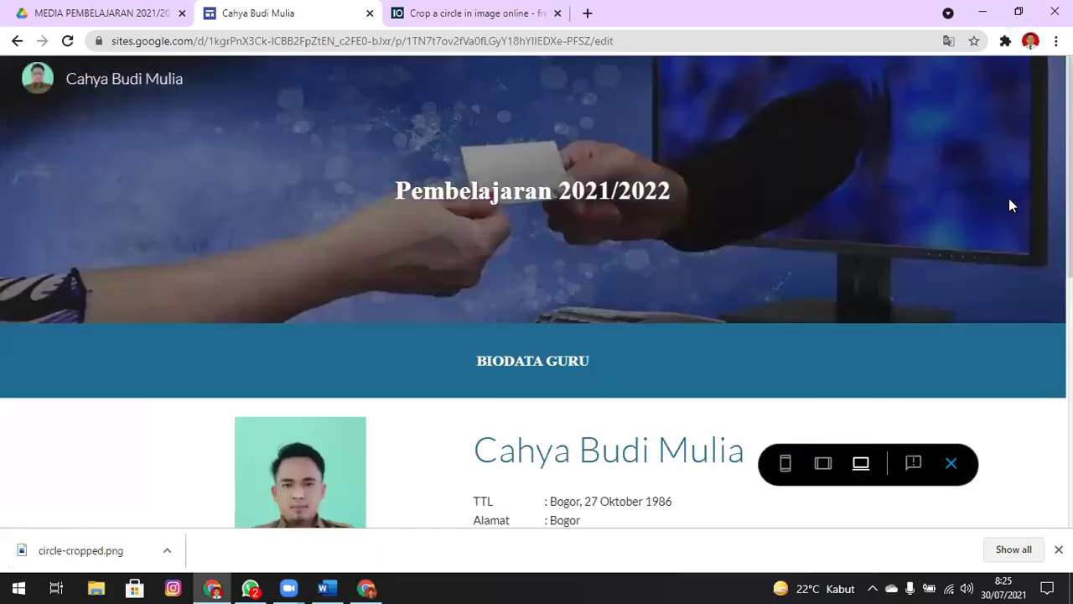
{"action": "scroll", "coordinate": [1009, 200], "scroll_direction": "down", "scroll_amount": 3}
{"action": "scroll", "coordinate": [1005, 213], "scroll_direction": "down", "scroll_amount": 2}
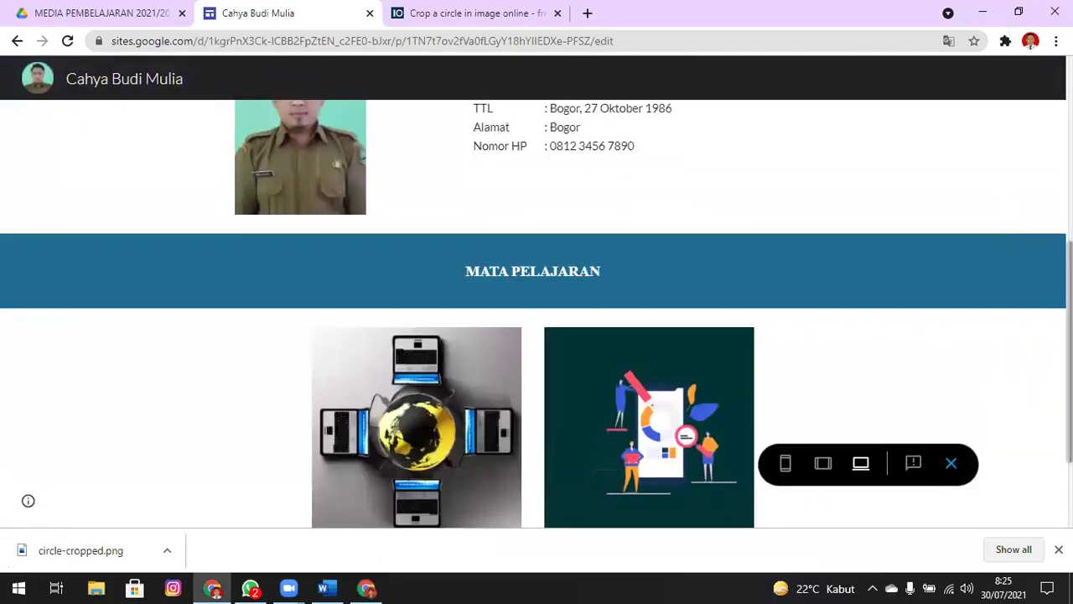
{"action": "scroll", "coordinate": [536, 313], "scroll_direction": "down", "scroll_amount": 2}
{"action": "scroll", "coordinate": [536, 314], "scroll_direction": "up", "scroll_amount": 1}
{"action": "scroll", "coordinate": [537, 313], "scroll_direction": "down", "scroll_amount": 1}
{"action": "scroll", "coordinate": [822, 426], "scroll_direction": "up", "scroll_amount": 6}
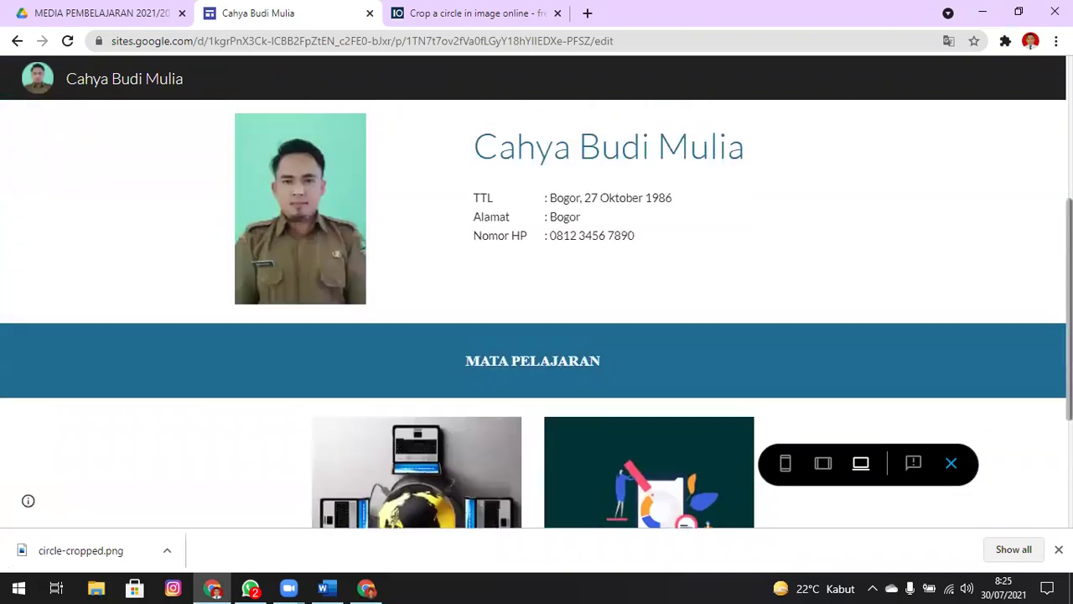
{"action": "left_click", "coordinate": [793, 465]}
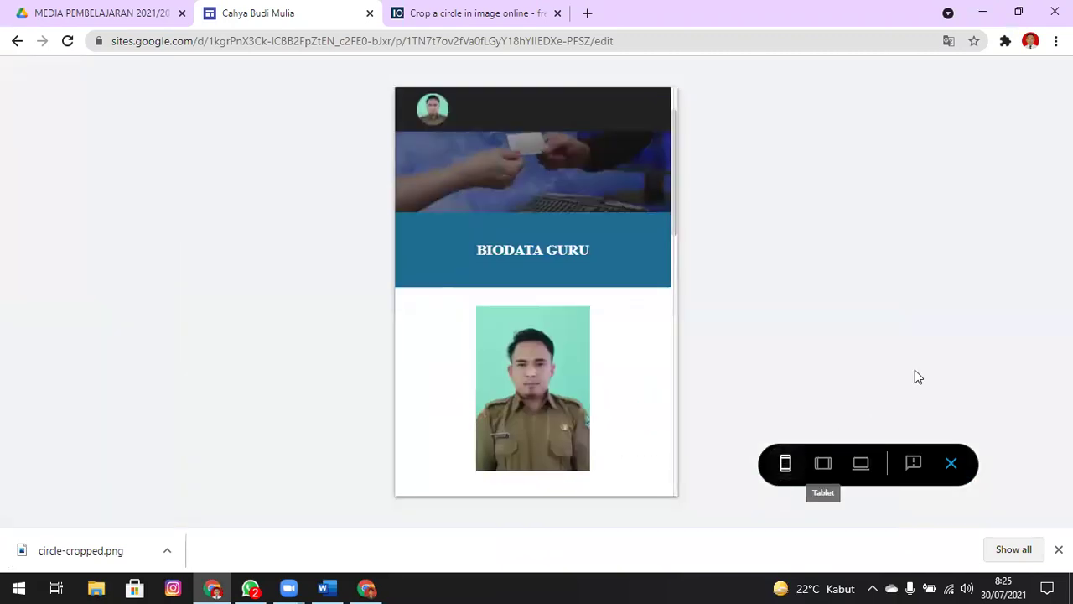
{"action": "mouse_move", "coordinate": [674, 146]}
{"action": "left_mouse_down"}
{"action": "mouse_move", "coordinate": [695, 417]}
{"action": "mouse_move", "coordinate": [676, 154]}
{"action": "left_mouse_up"}
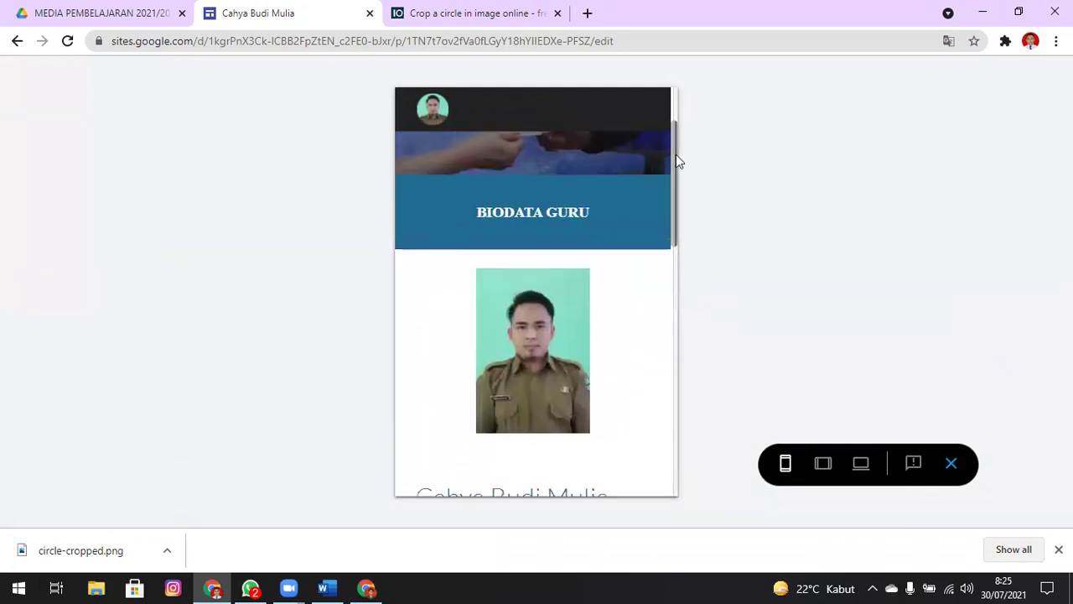
Preview the English-interface site down to its footer in the desktop layout, check the phone layout, and close the preview.
{"action": "key", "text": "alt+Tab"}
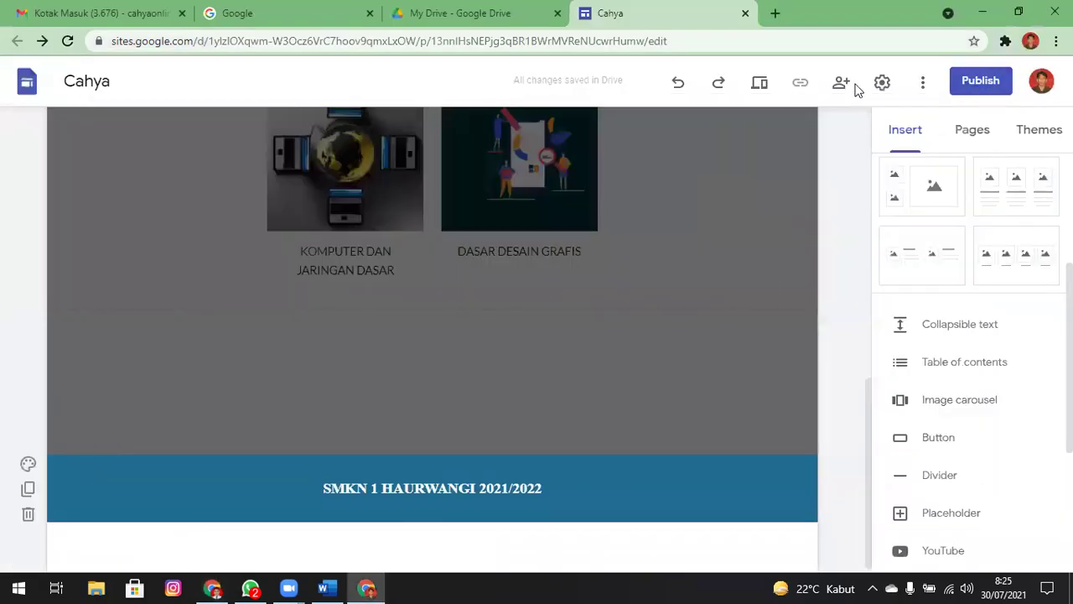
{"action": "left_click", "coordinate": [761, 83]}
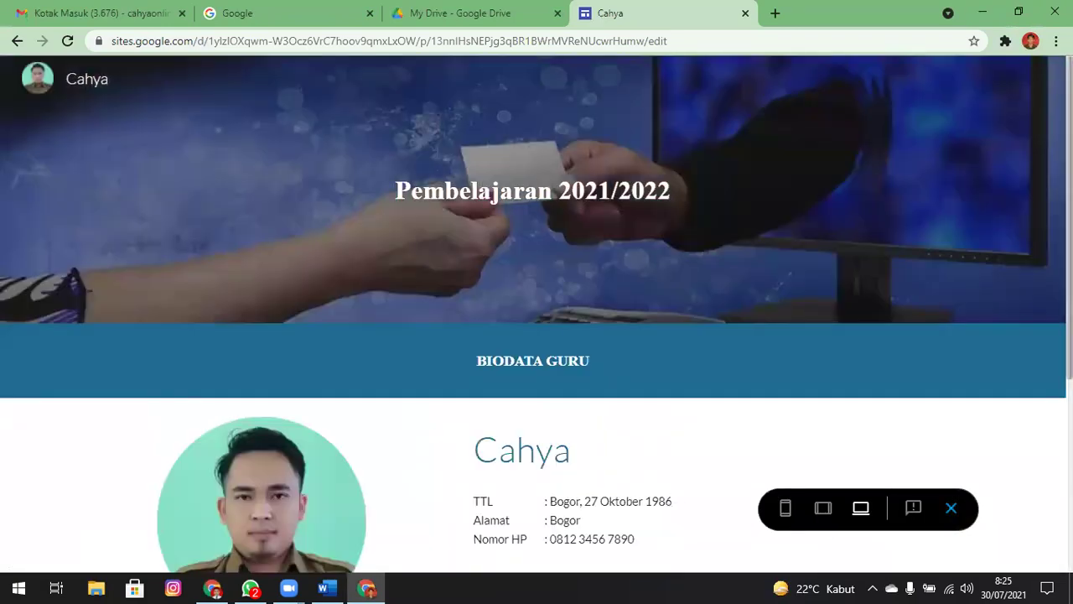
{"action": "scroll", "coordinate": [766, 83], "scroll_direction": "down", "scroll_amount": 4}
{"action": "scroll", "coordinate": [536, 336], "scroll_direction": "down", "scroll_amount": 2}
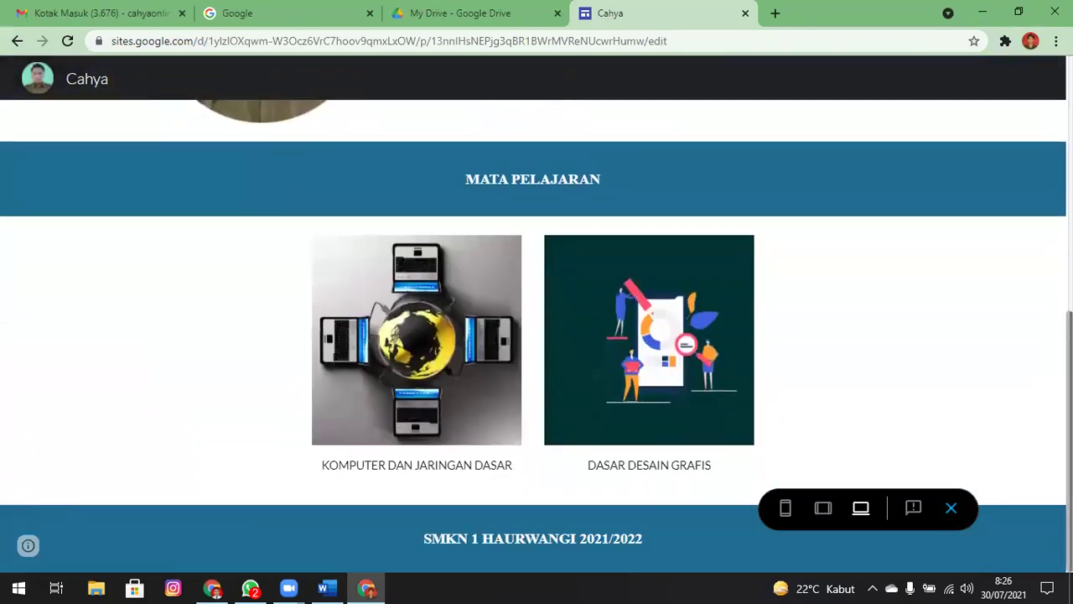
{"action": "left_click", "coordinate": [785, 508]}
{"action": "left_click_drag", "start_coordinate": [671, 250], "coordinate": [717, 187]}
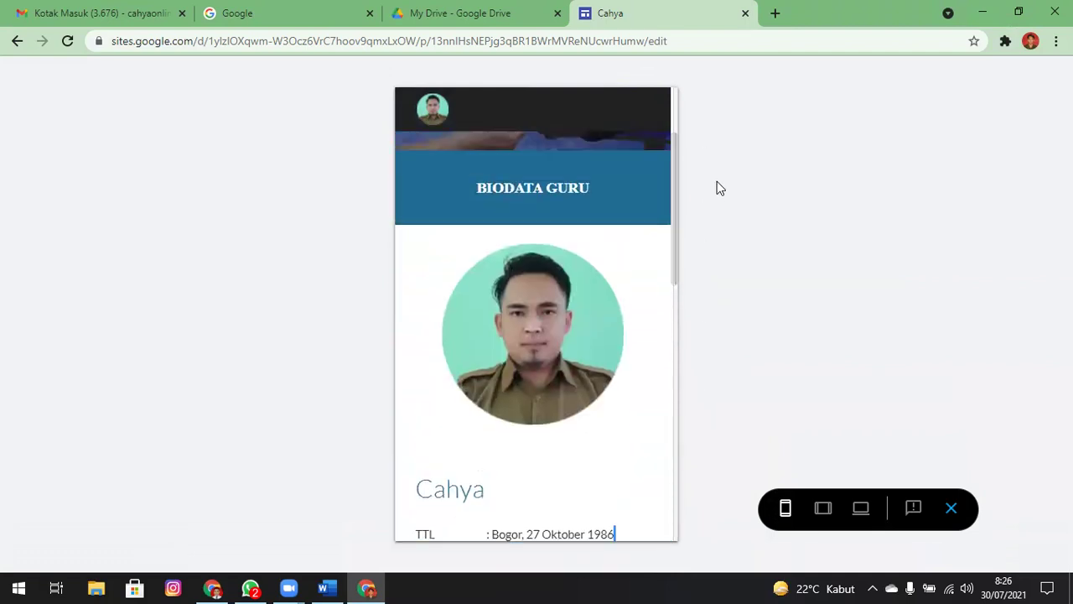
{"action": "left_click", "coordinate": [951, 508]}
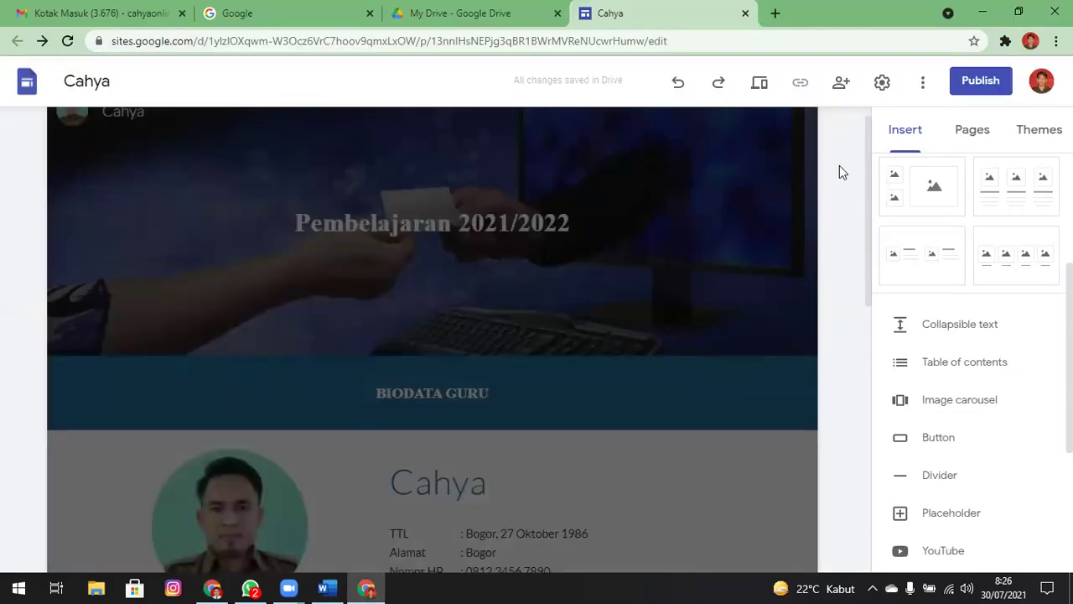
{"action": "scroll", "coordinate": [870, 139], "scroll_direction": "up", "scroll_amount": 2}
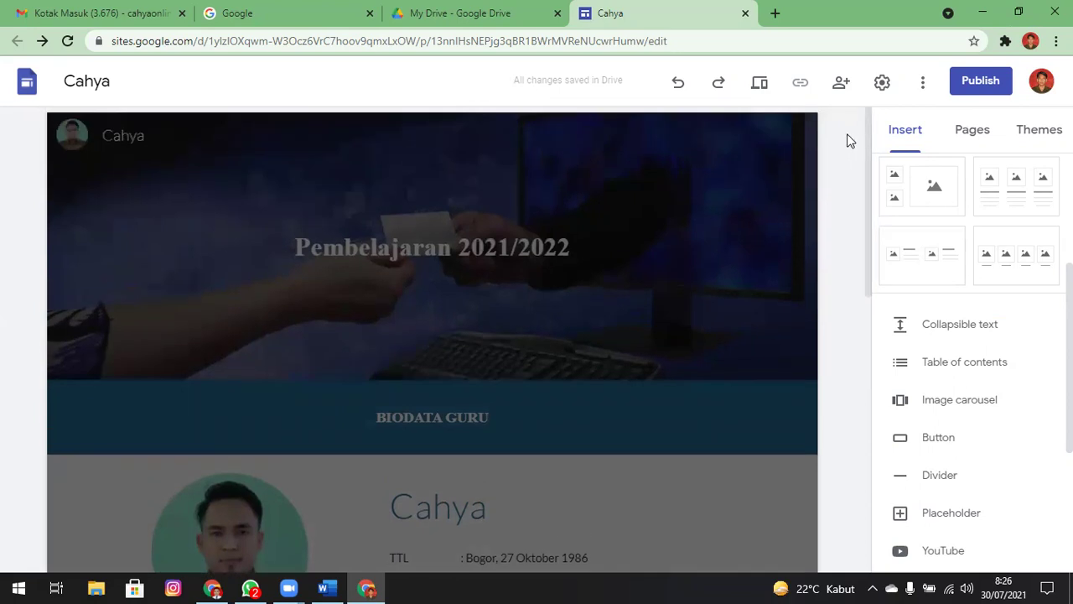
Close the Indonesian-interface site's phone preview, start publishing that site, and check its proposed web address.
{"action": "left_click", "coordinate": [707, 239]}
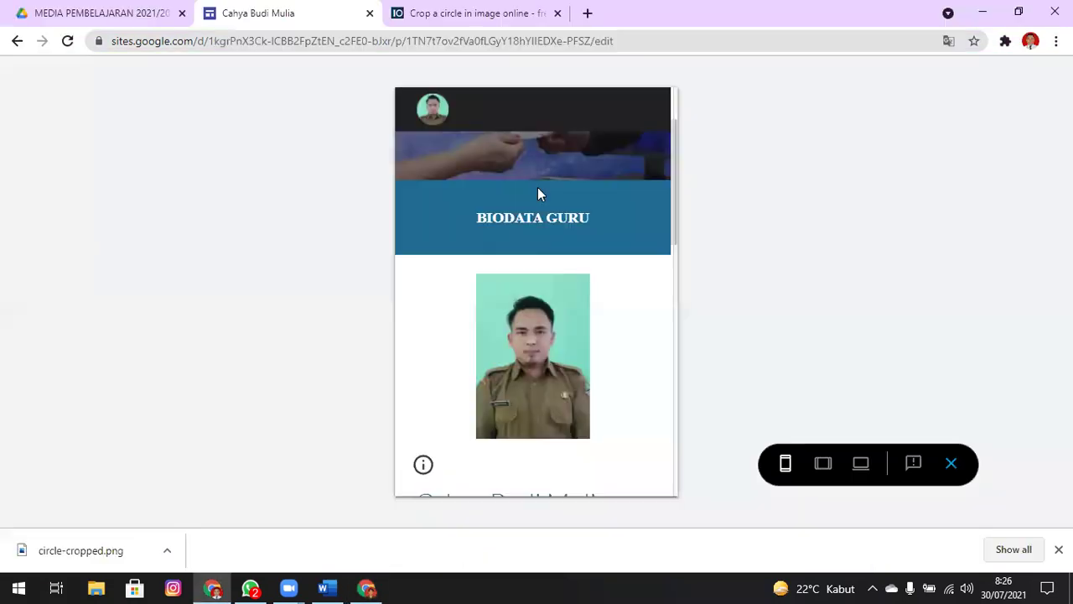
{"action": "left_click", "coordinate": [953, 465]}
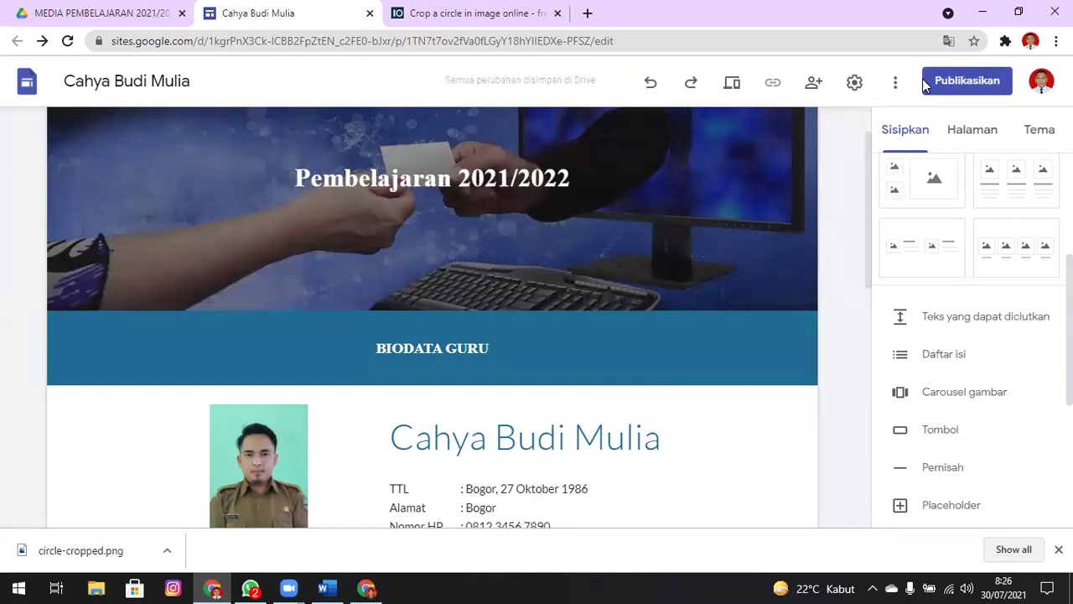
{"action": "left_click", "coordinate": [964, 80]}
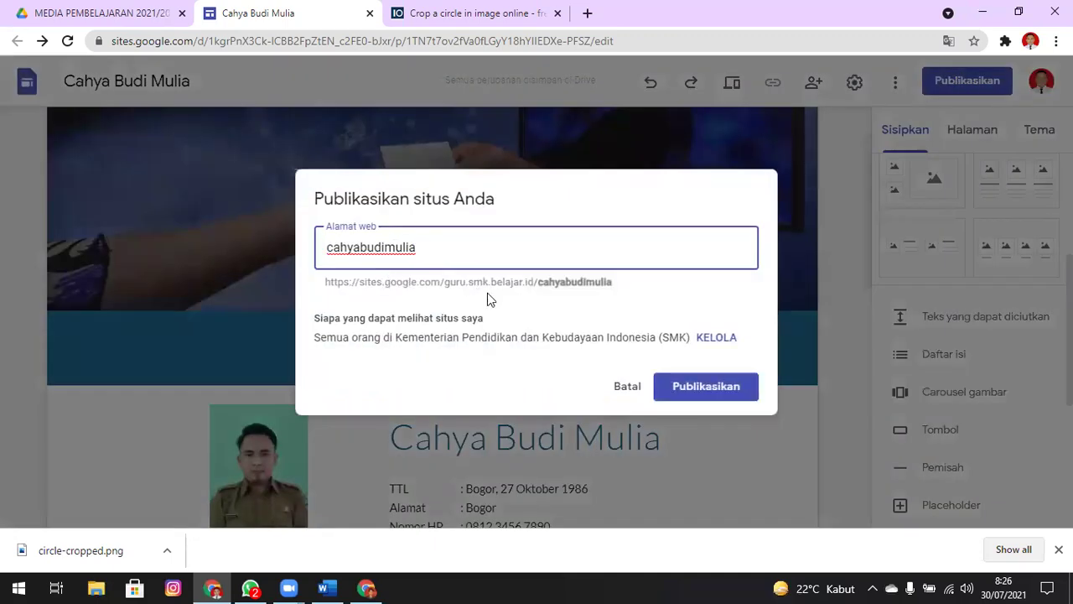
{"action": "left_click_drag", "start_coordinate": [330, 286], "coordinate": [568, 299]}
{"action": "left_click", "coordinate": [612, 288]}
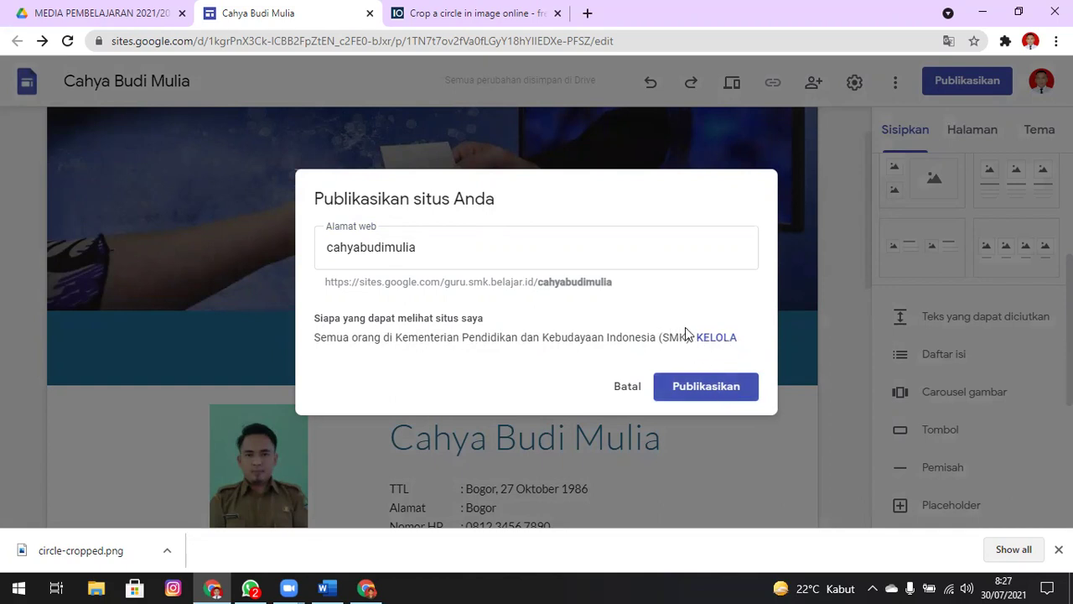
Set who can view the published Indonesian-interface site to Publik and save the sharing change.
{"action": "left_click", "coordinate": [711, 336]}
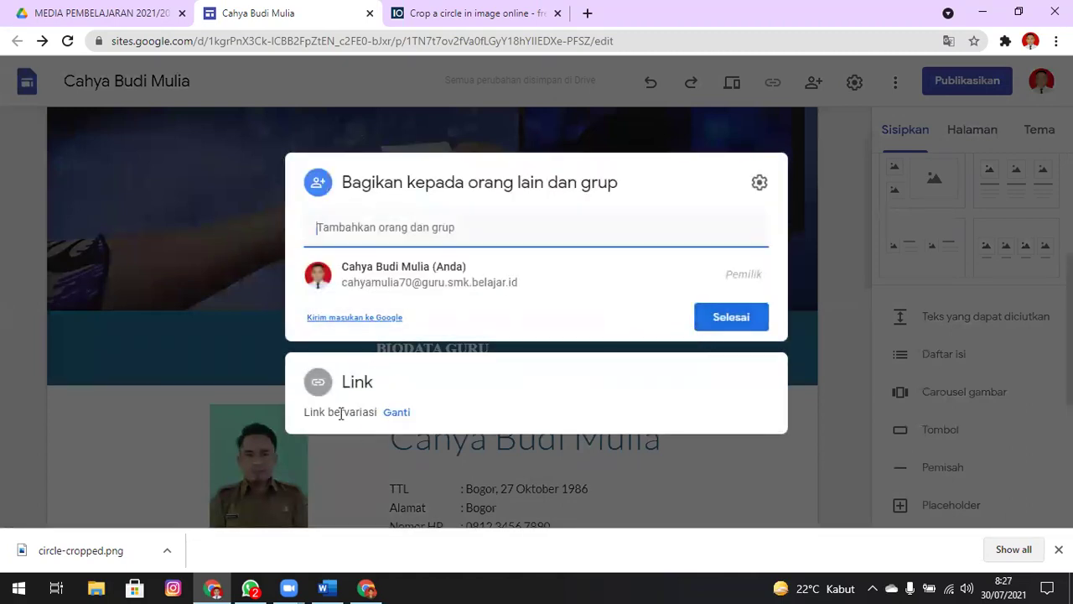
{"action": "left_click", "coordinate": [399, 418]}
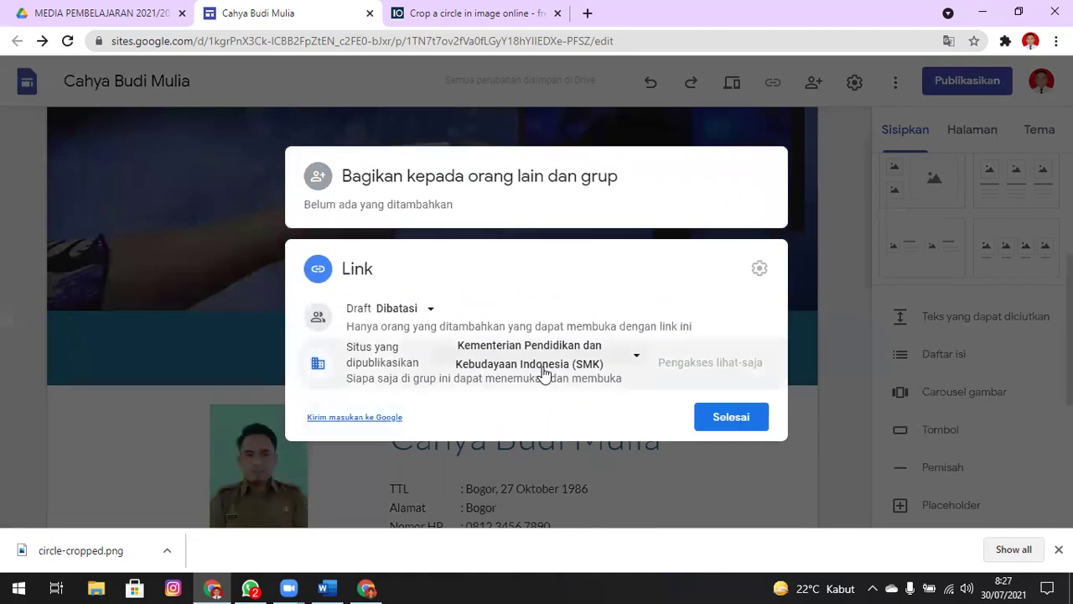
{"action": "left_click", "coordinate": [605, 359]}
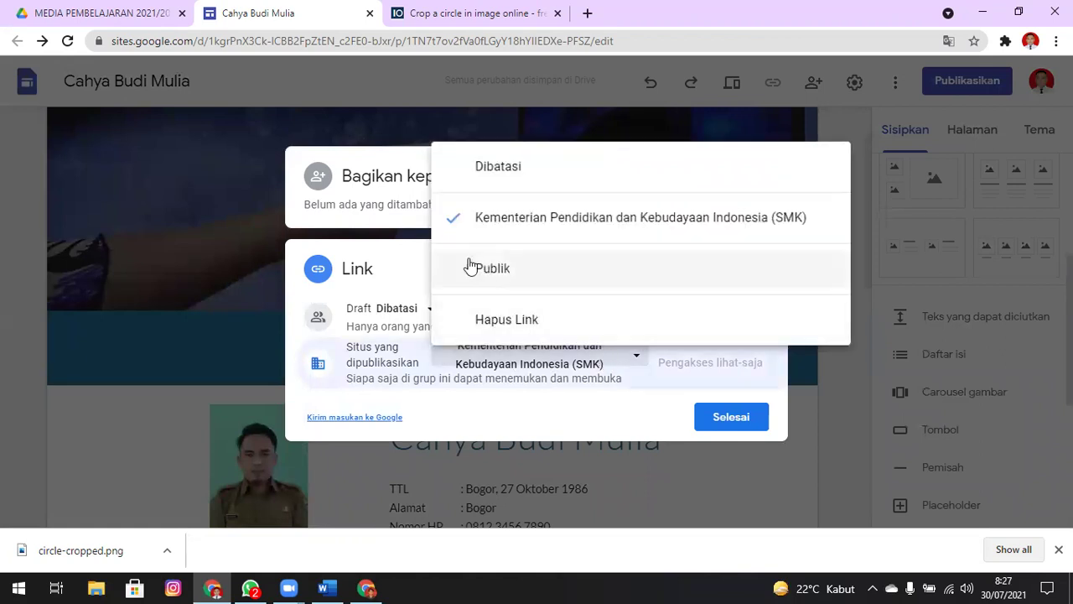
{"action": "left_click", "coordinate": [495, 274]}
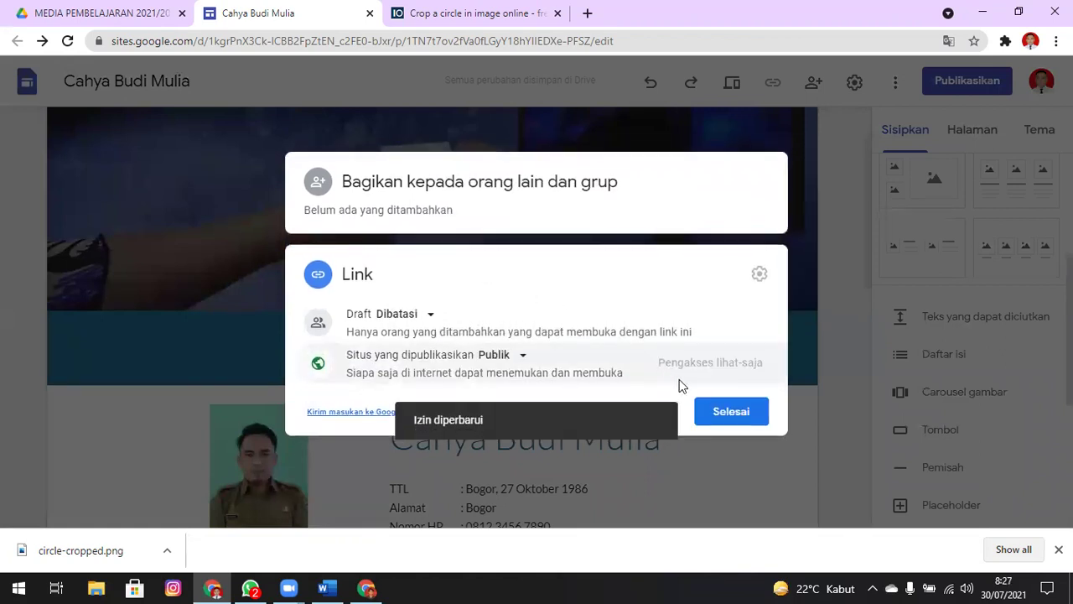
{"action": "left_click", "coordinate": [740, 411]}
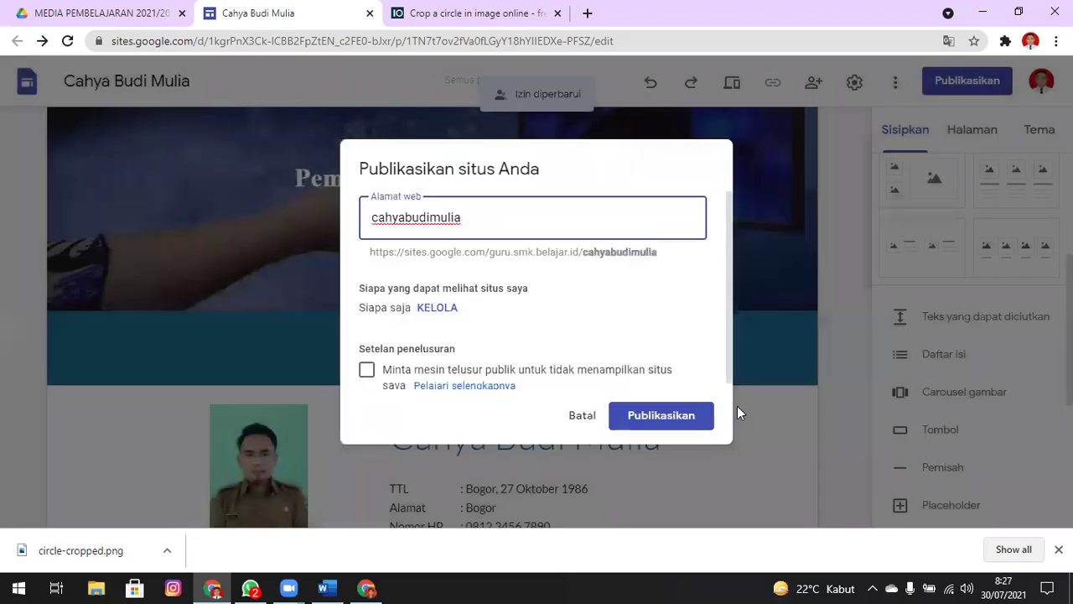
Publish the Indonesian-interface site and open its published version.
{"action": "left_click", "coordinate": [692, 419]}
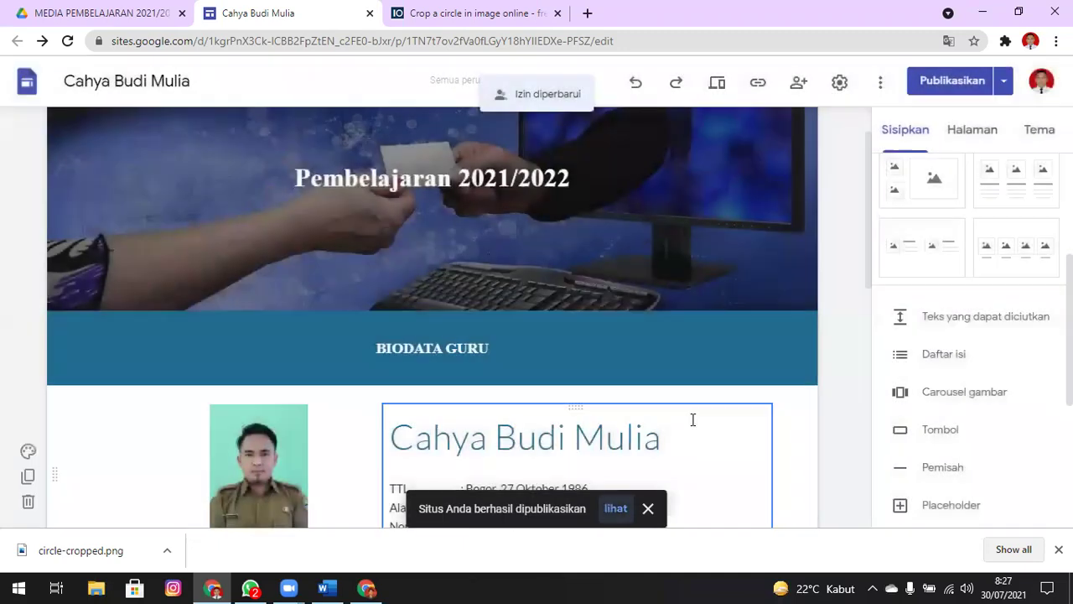
{"action": "left_click", "coordinate": [1005, 83]}
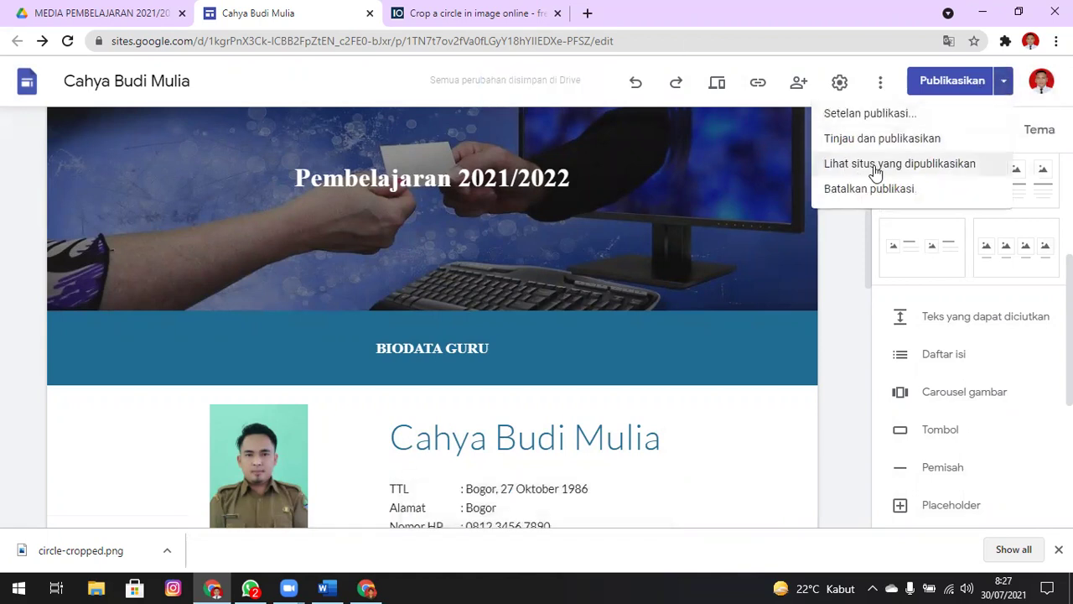
{"action": "left_click", "coordinate": [917, 173]}
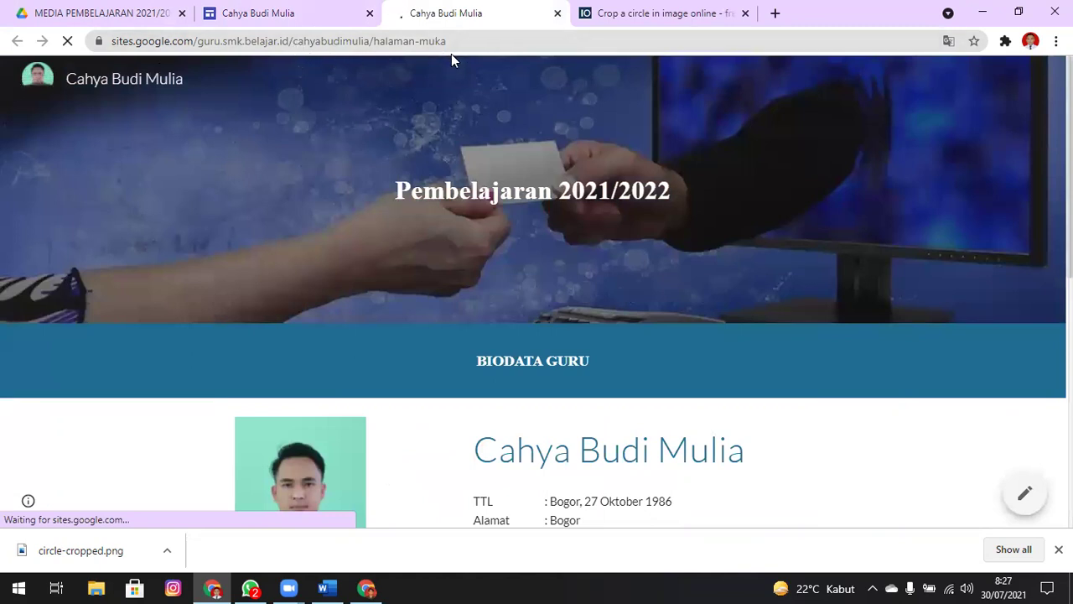
Switch to the English-interface site, start publishing it, and review the access options for the published site.
{"action": "key", "text": "alt+Tab"}
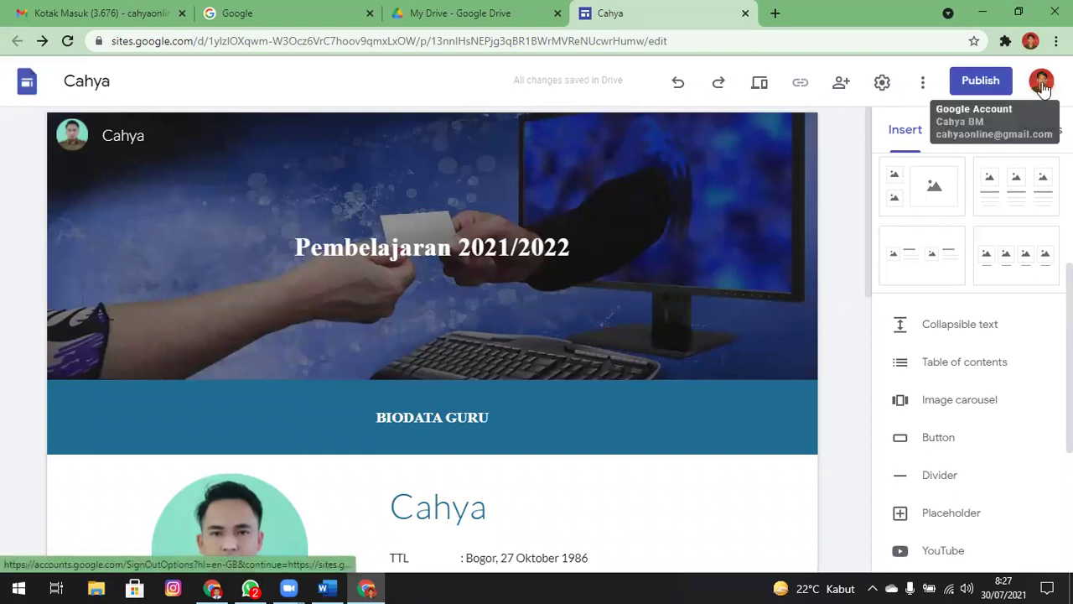
{"action": "left_click", "coordinate": [995, 84]}
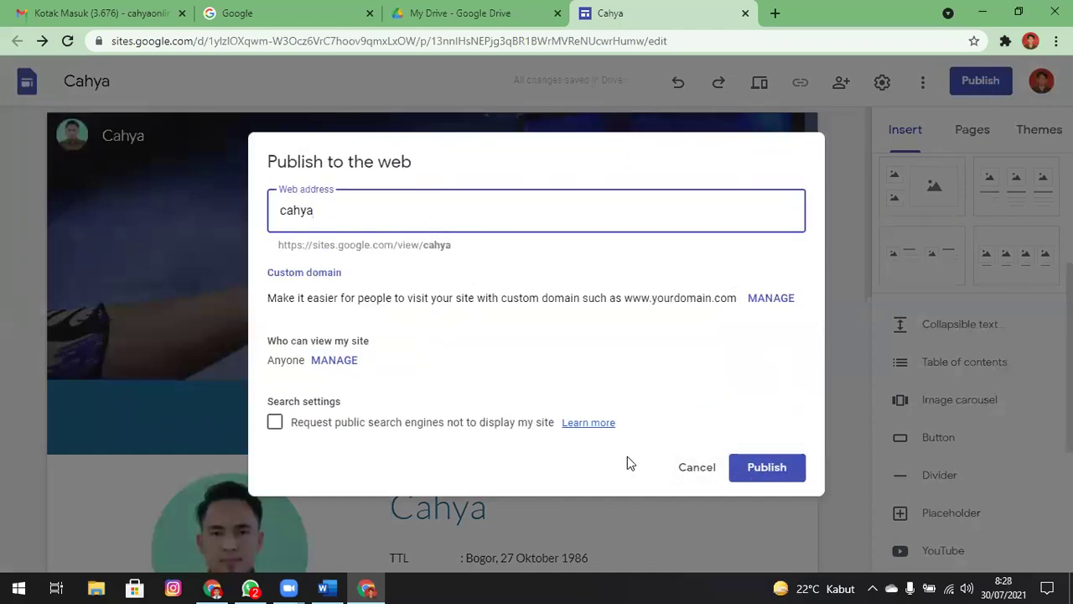
{"action": "left_click", "coordinate": [355, 362]}
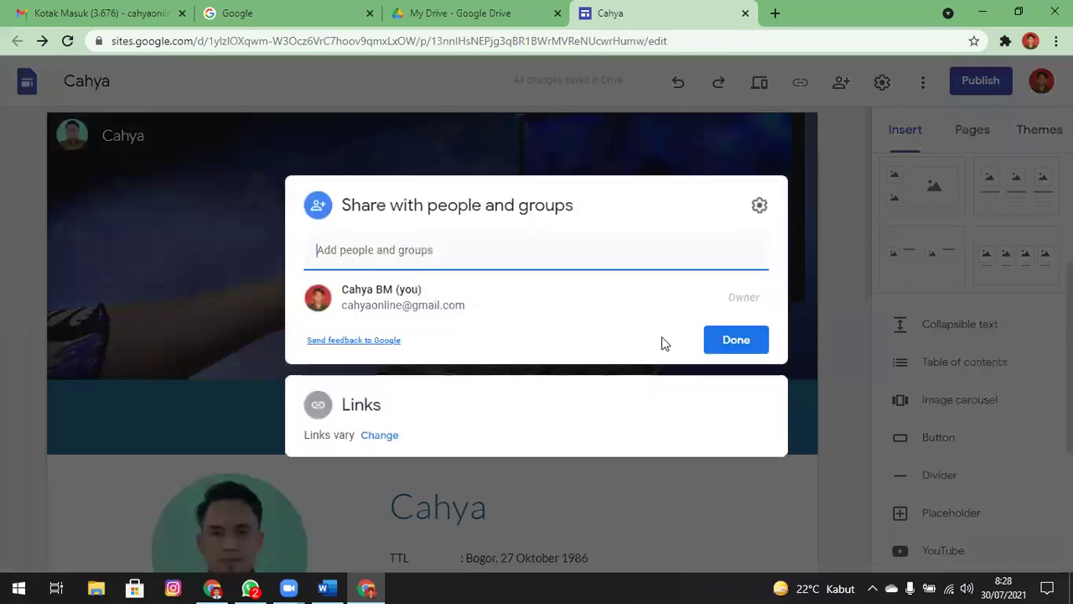
{"action": "left_click", "coordinate": [386, 434]}
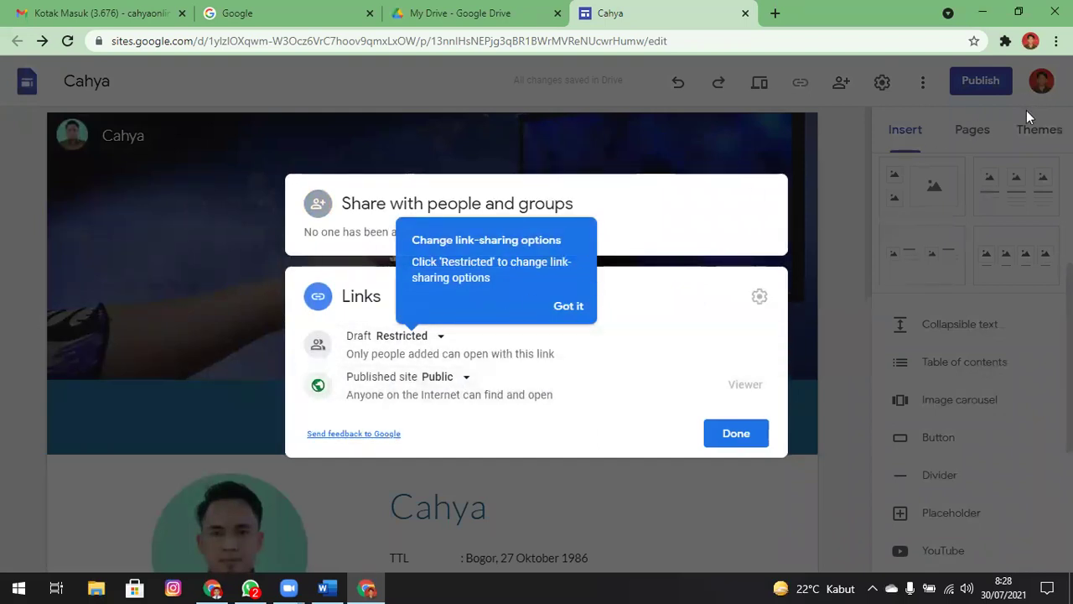
{"action": "left_click", "coordinate": [457, 379]}
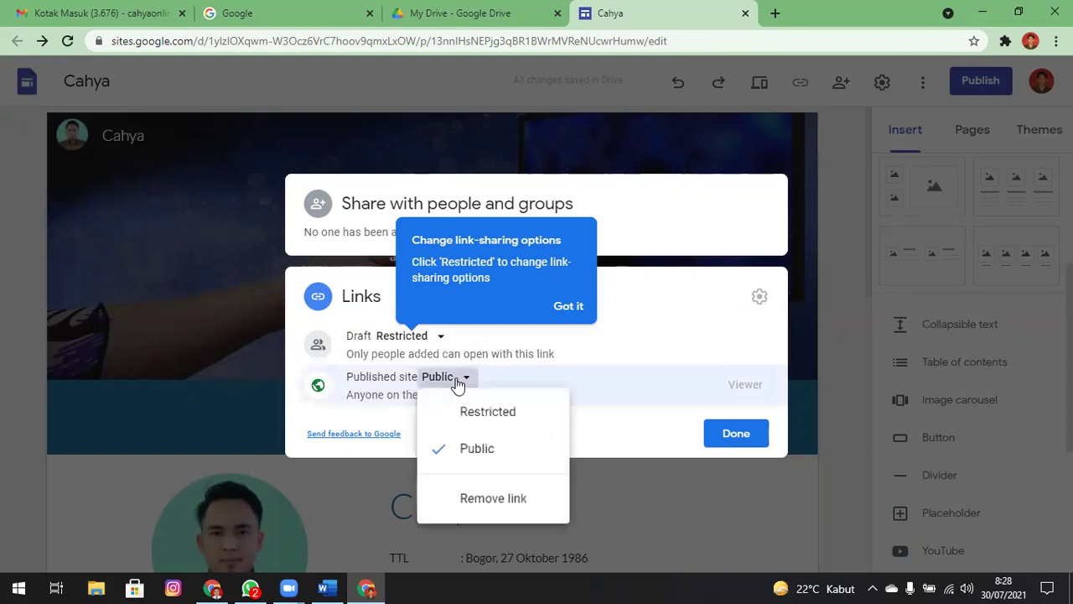
{"action": "left_click", "coordinate": [645, 452]}
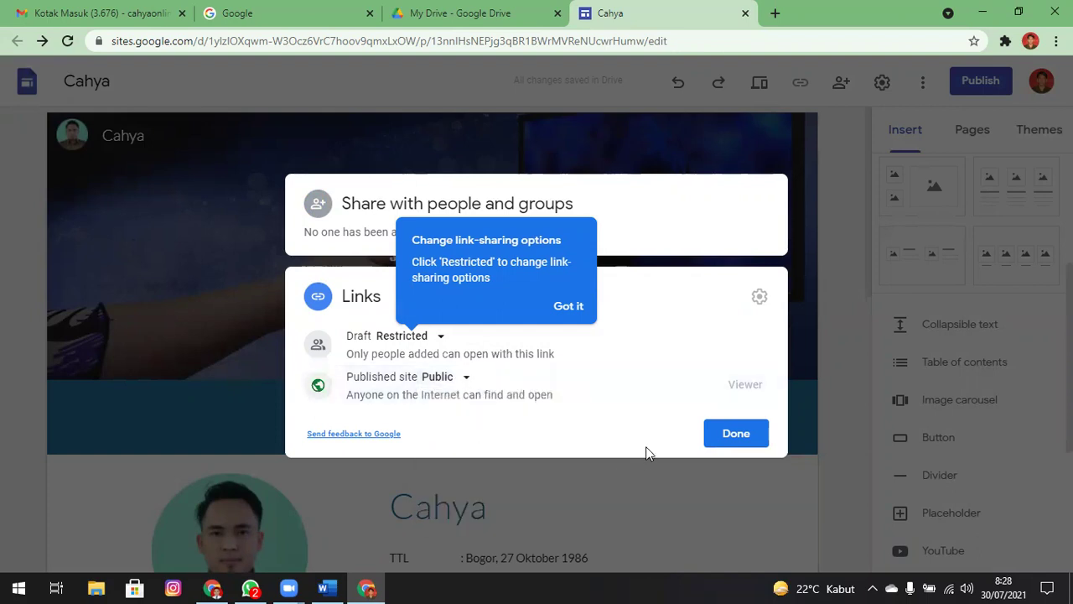
{"action": "left_click", "coordinate": [736, 434]}
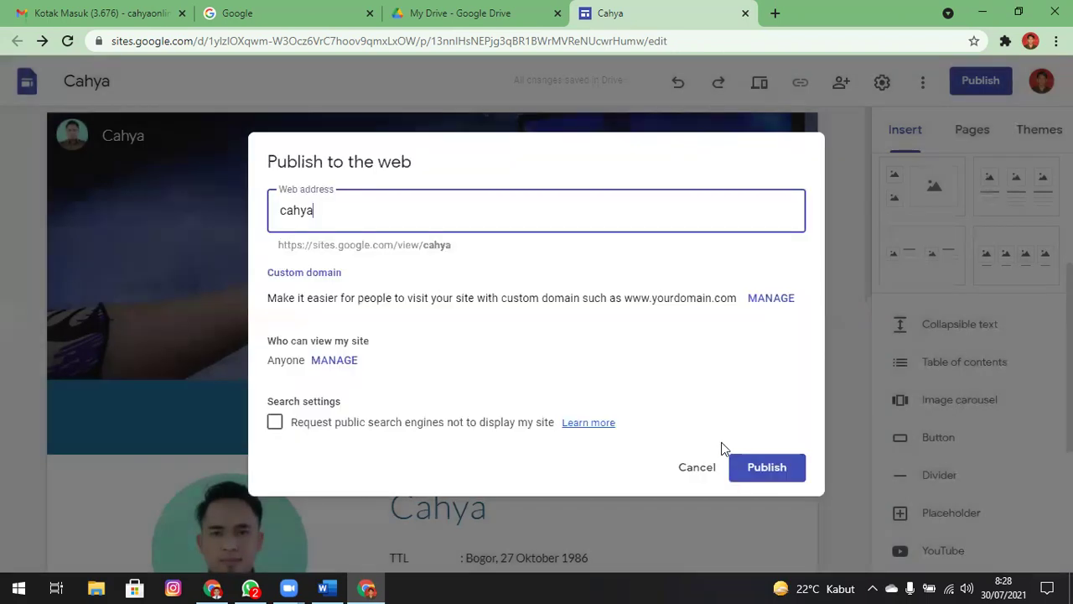
Publish the English-interface site and view its published home page down to the MATA PELAJARAN section.
{"action": "left_click", "coordinate": [772, 468]}
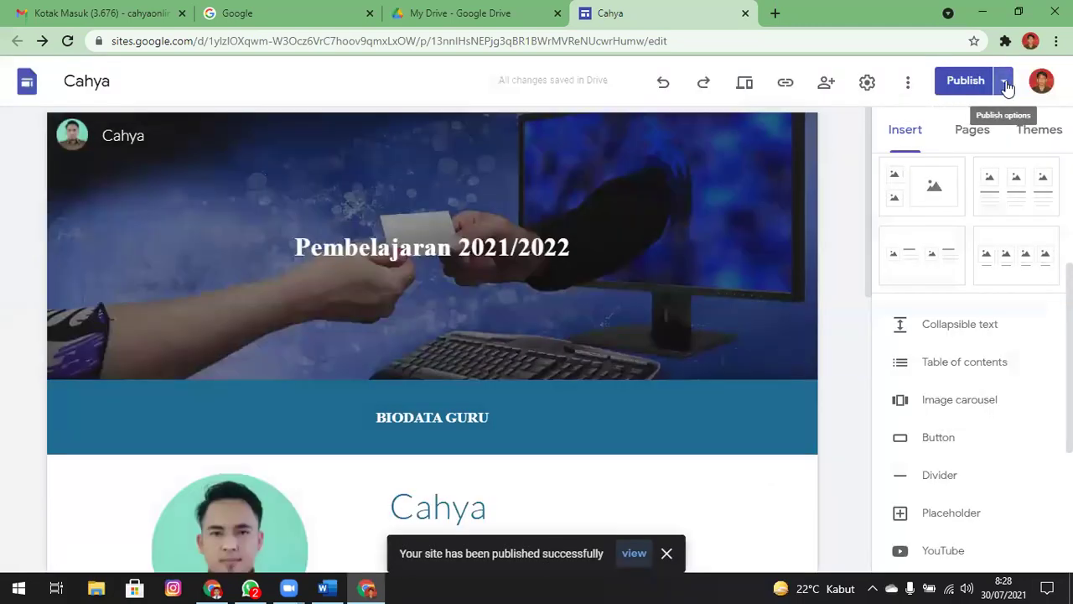
{"action": "left_click", "coordinate": [1006, 82]}
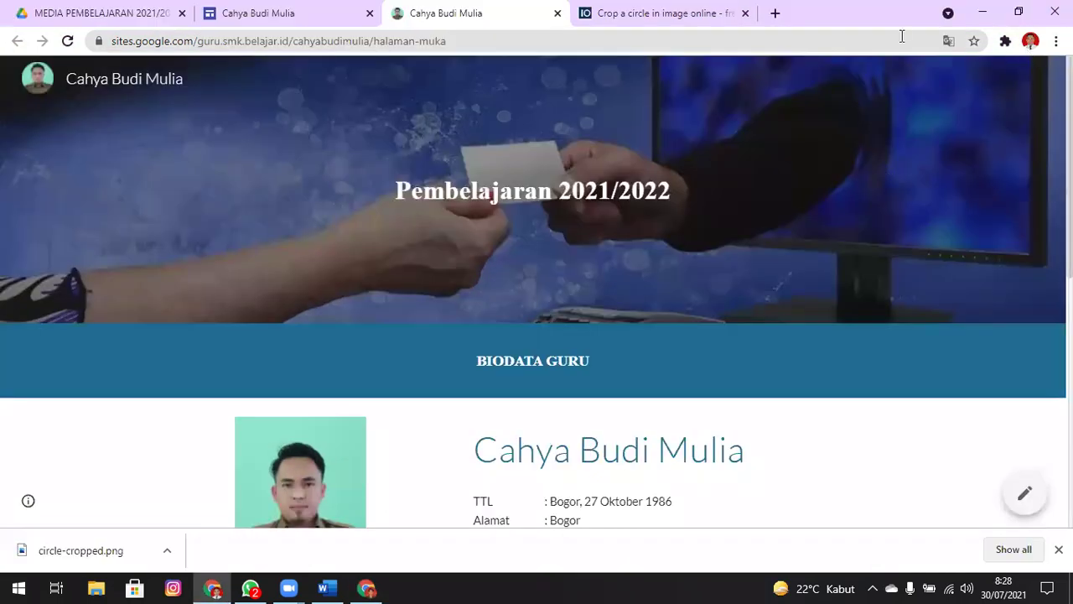
{"action": "left_click", "coordinate": [114, 13]}
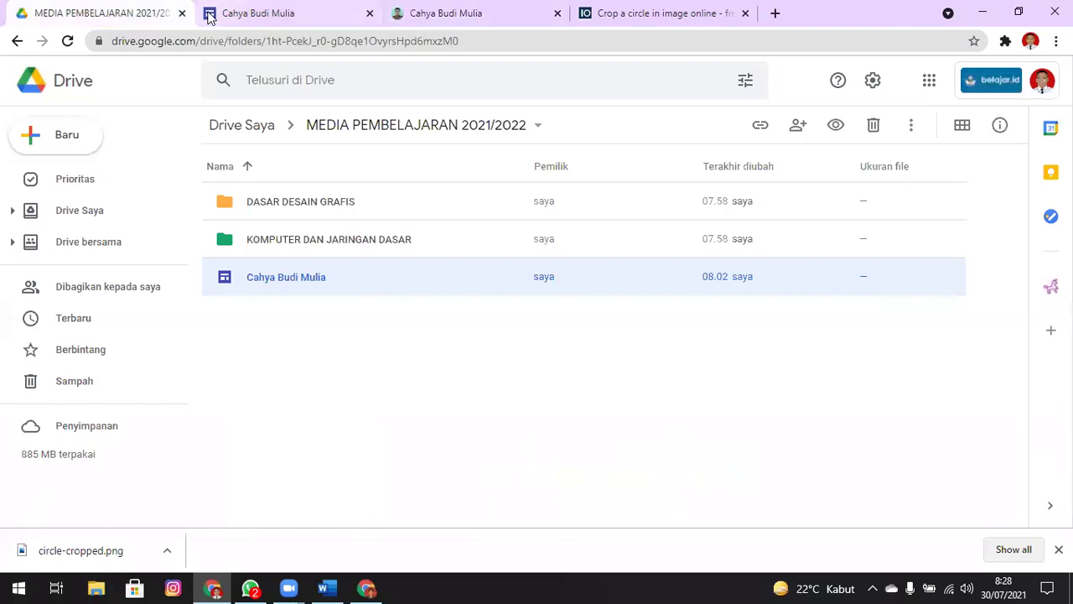
{"action": "left_click", "coordinate": [211, 15]}
{"action": "left_click", "coordinate": [1003, 83]}
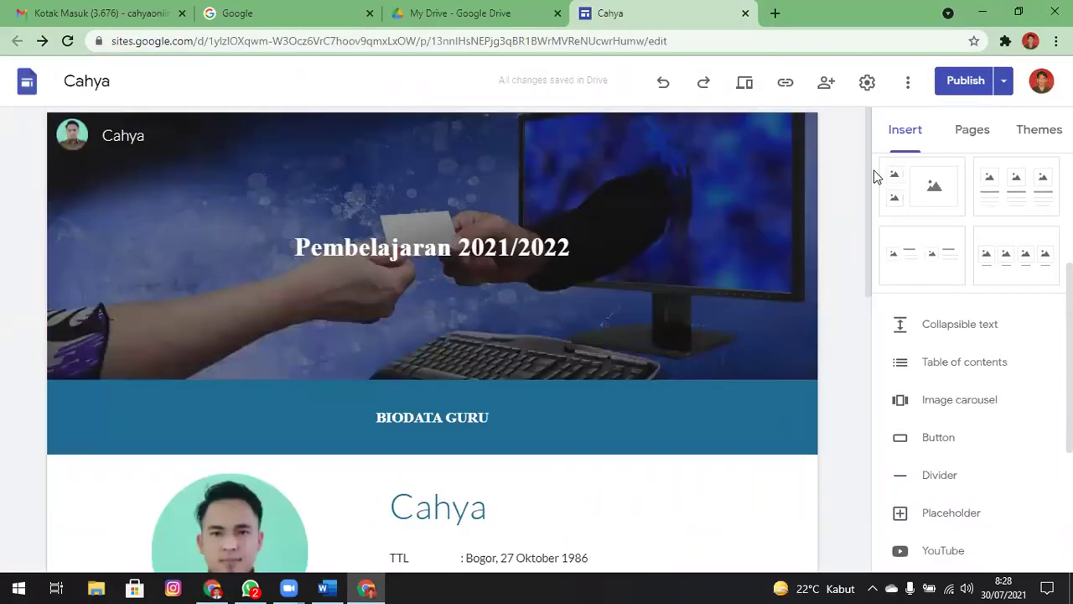
{"action": "left_click", "coordinate": [1003, 81]}
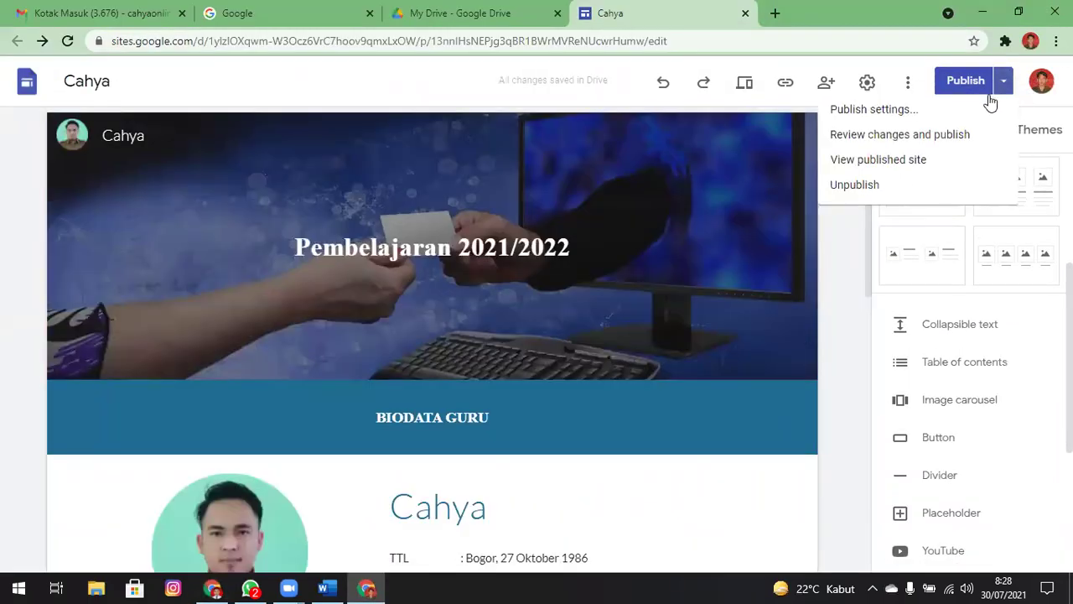
{"action": "left_click", "coordinate": [883, 166]}
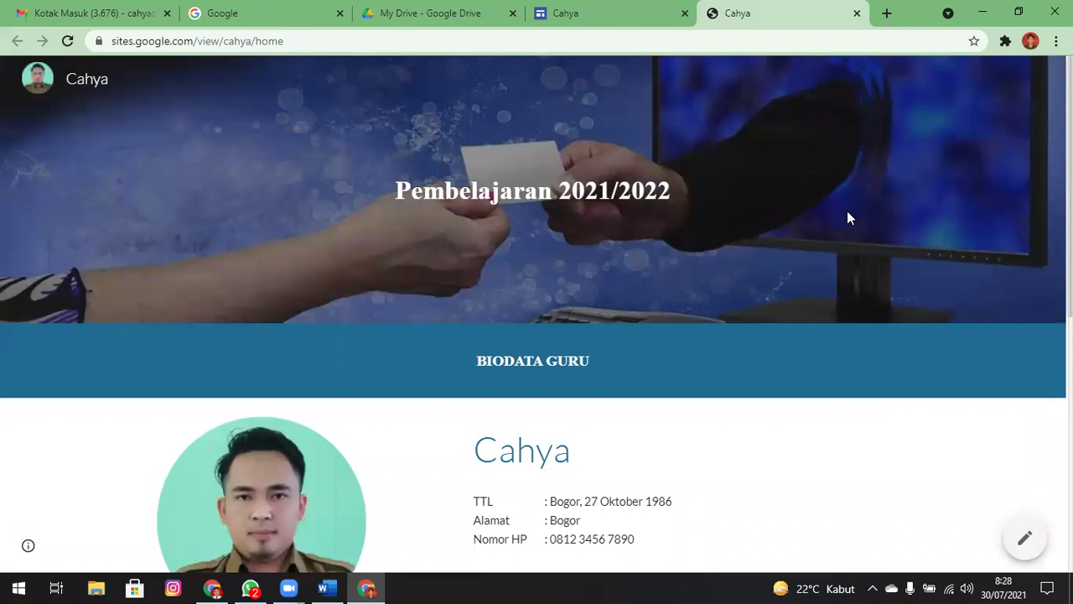
{"action": "scroll", "coordinate": [844, 212], "scroll_direction": "down", "scroll_amount": 5}
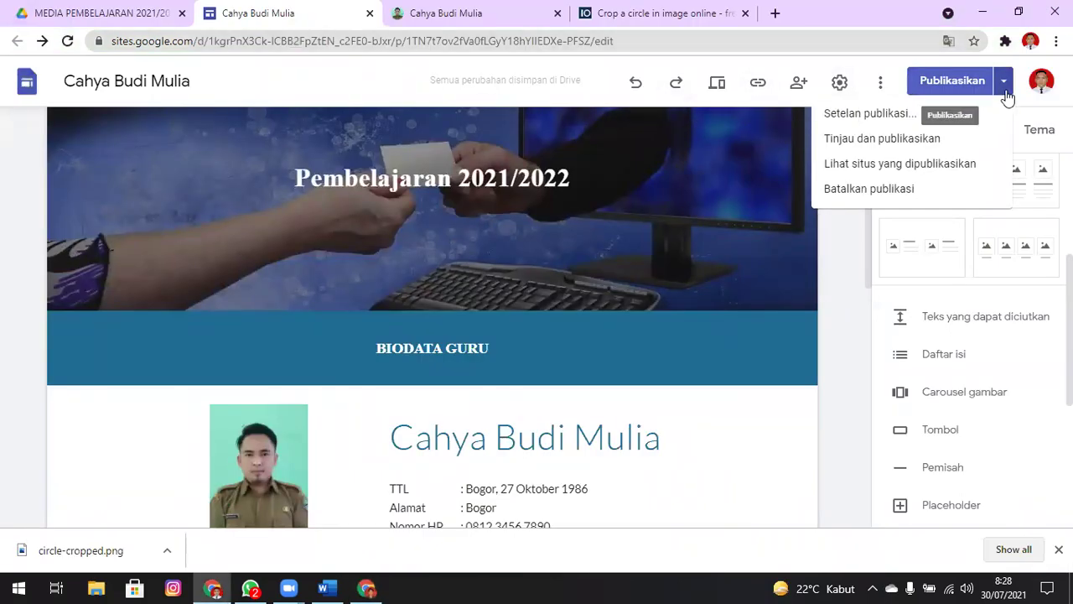
Limit access to the published Indonesian-interface site to Kementerian Pendidikan dan Kebudayaan Indonesia (SMK) in its sharing settings.
{"action": "left_click", "coordinate": [805, 86]}
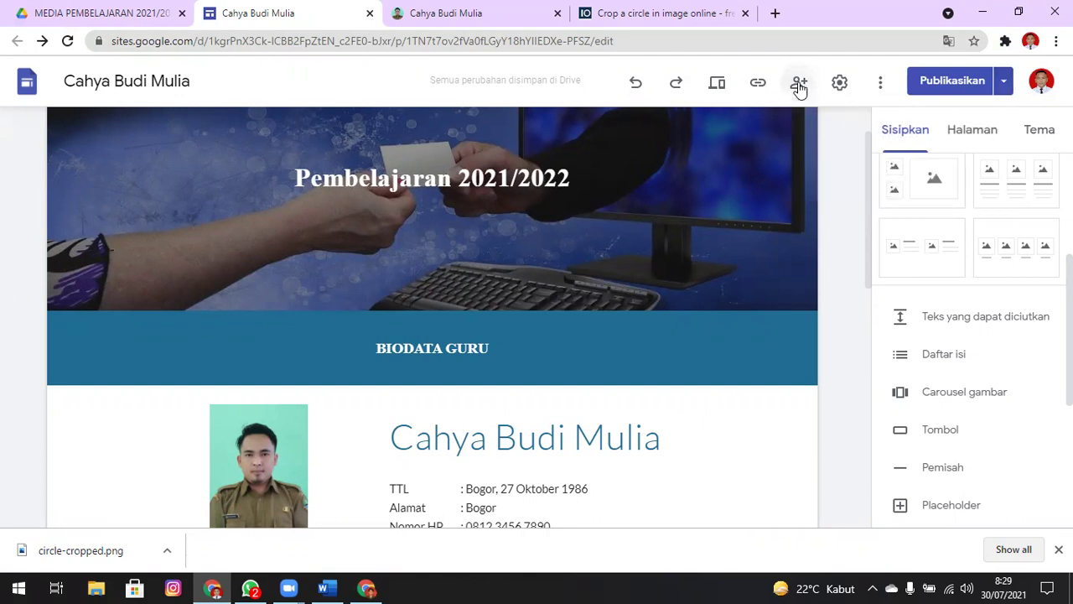
{"action": "left_click", "coordinate": [799, 83]}
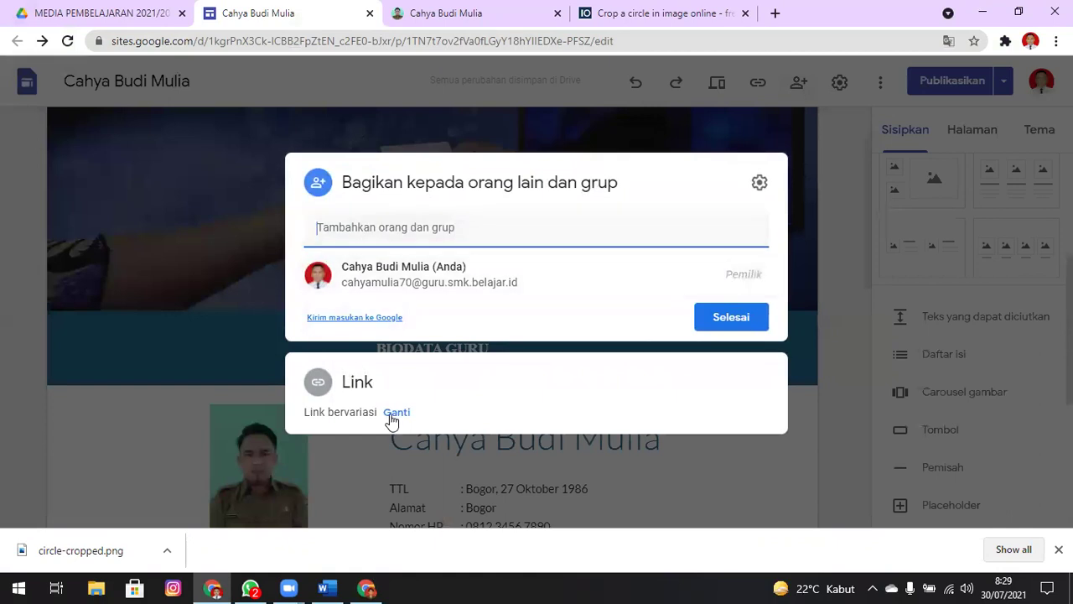
{"action": "left_click", "coordinate": [395, 413]}
{"action": "left_click", "coordinate": [502, 357]}
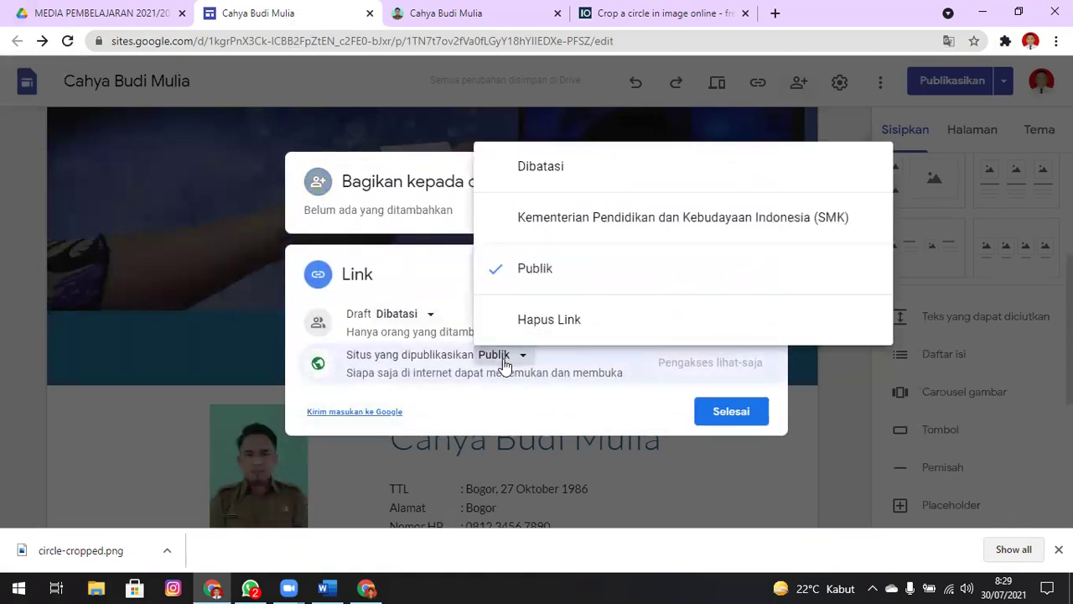
{"action": "left_click", "coordinate": [592, 223]}
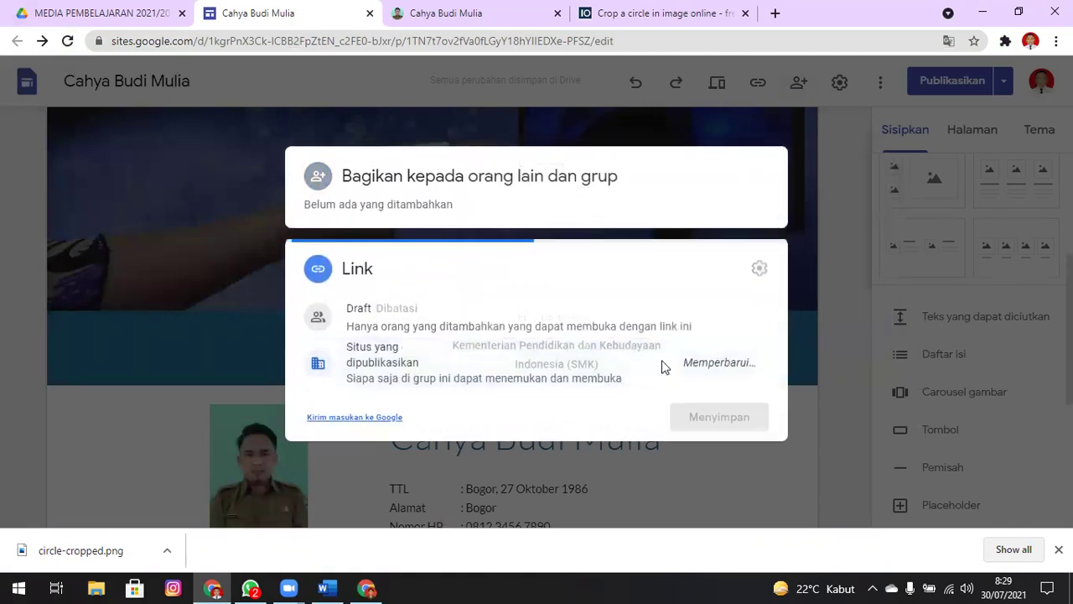
{"action": "left_click", "coordinate": [736, 422]}
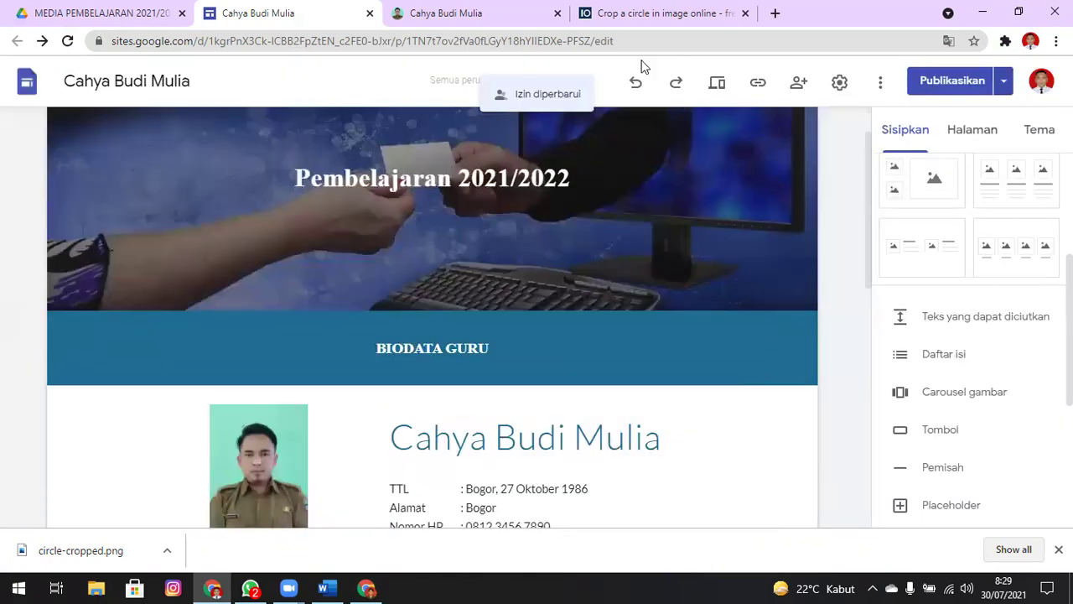
Copy the published Indonesian-interface site's address and open it in a new tab of the other account's browser window.
{"action": "key", "text": "ctrl+Tab"}
{"action": "left_click", "coordinate": [471, 43]}
{"action": "key", "text": "ctrl+c"}
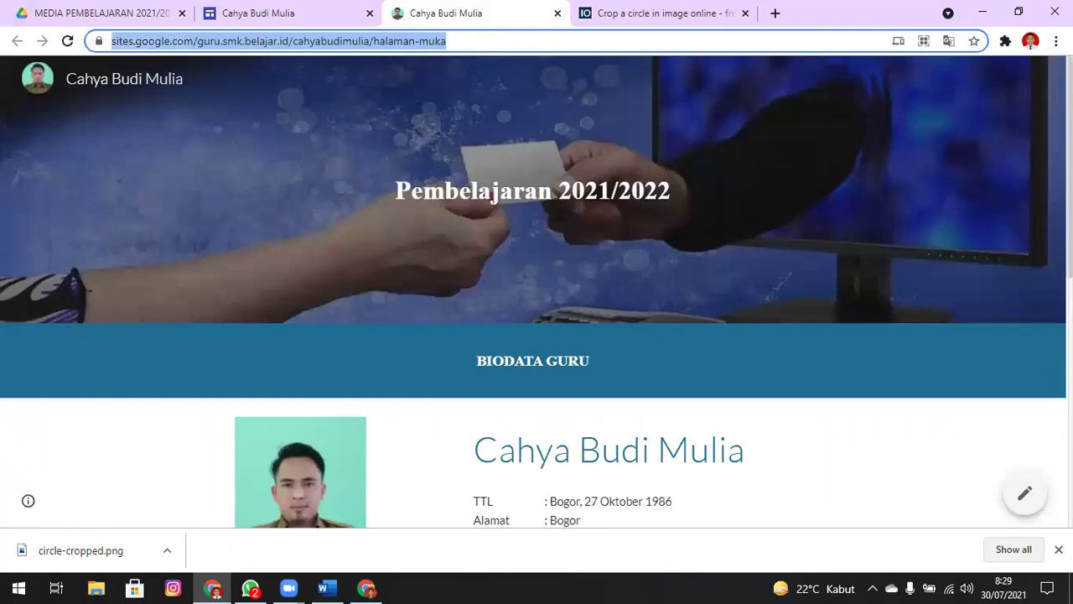
{"action": "key", "text": "alt+Tab"}
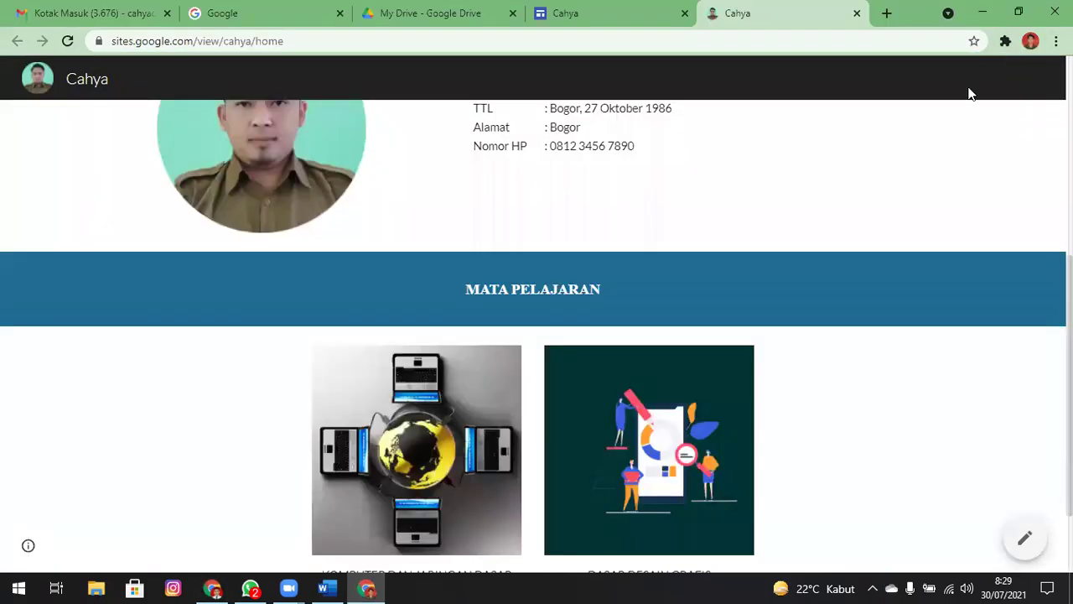
{"action": "left_click", "coordinate": [886, 12]}
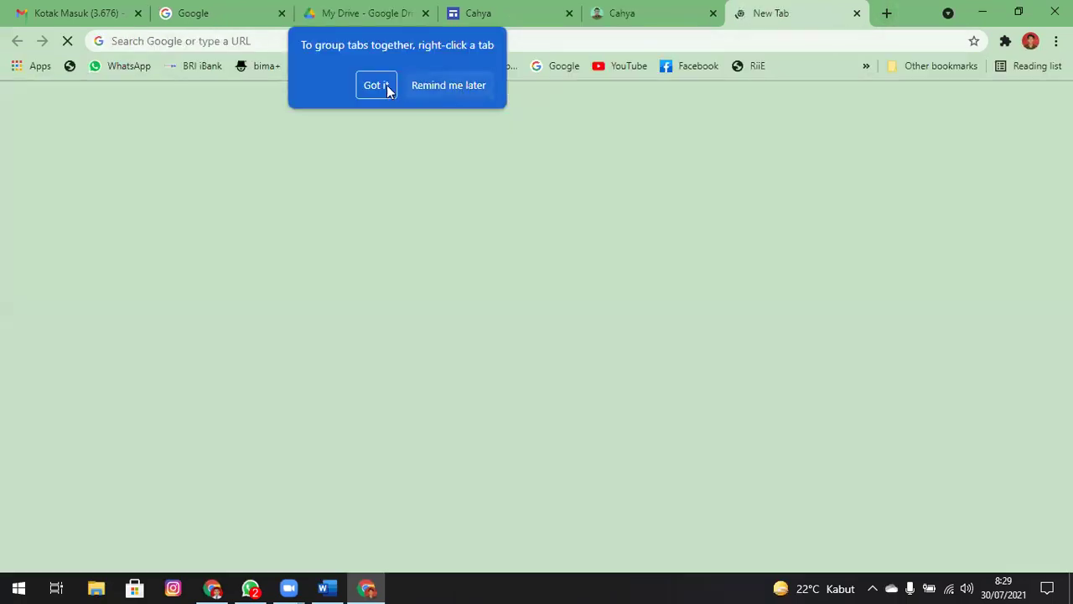
{"action": "left_click", "coordinate": [377, 85]}
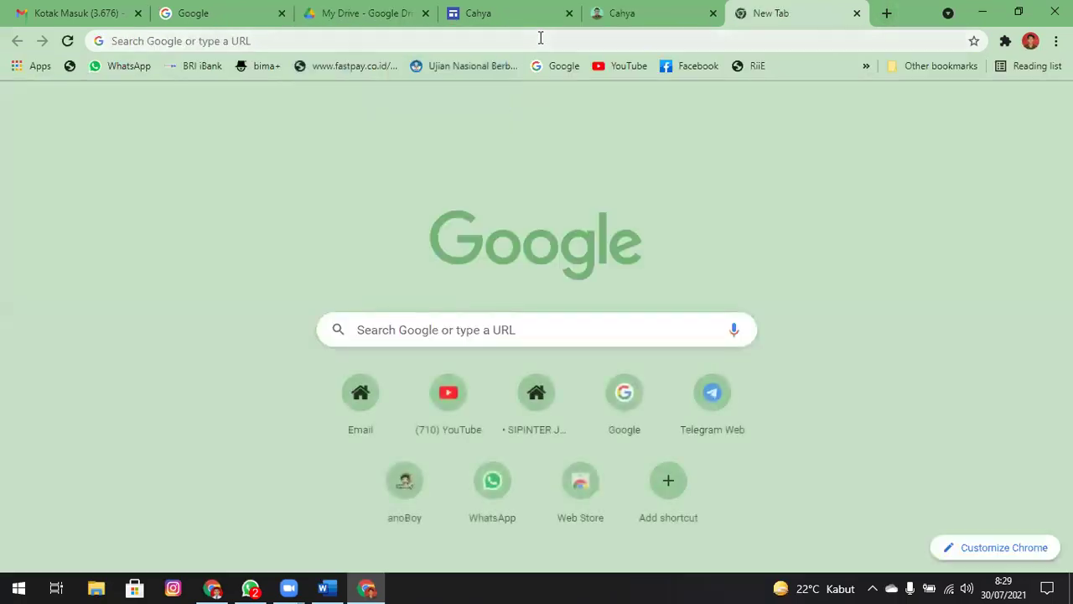
{"action": "left_click", "coordinate": [539, 39]}
{"action": "key", "text": "ctrl+v"}
{"action": "key", "text": "Return"}
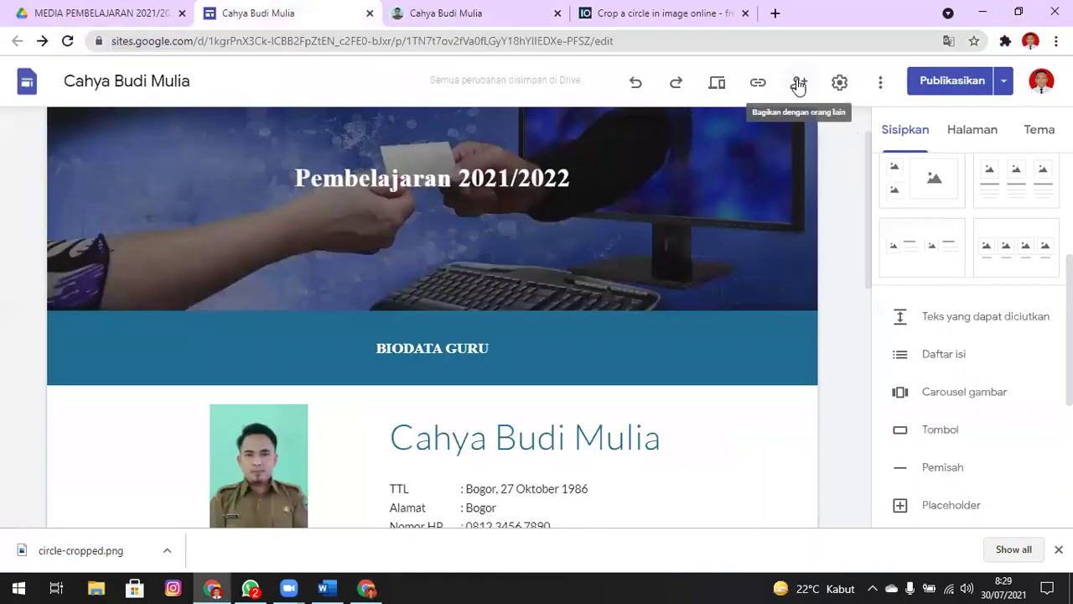
Set the published Indonesian-interface site's access to Publik in its link sharing settings and save the change.
{"action": "left_click", "coordinate": [797, 82]}
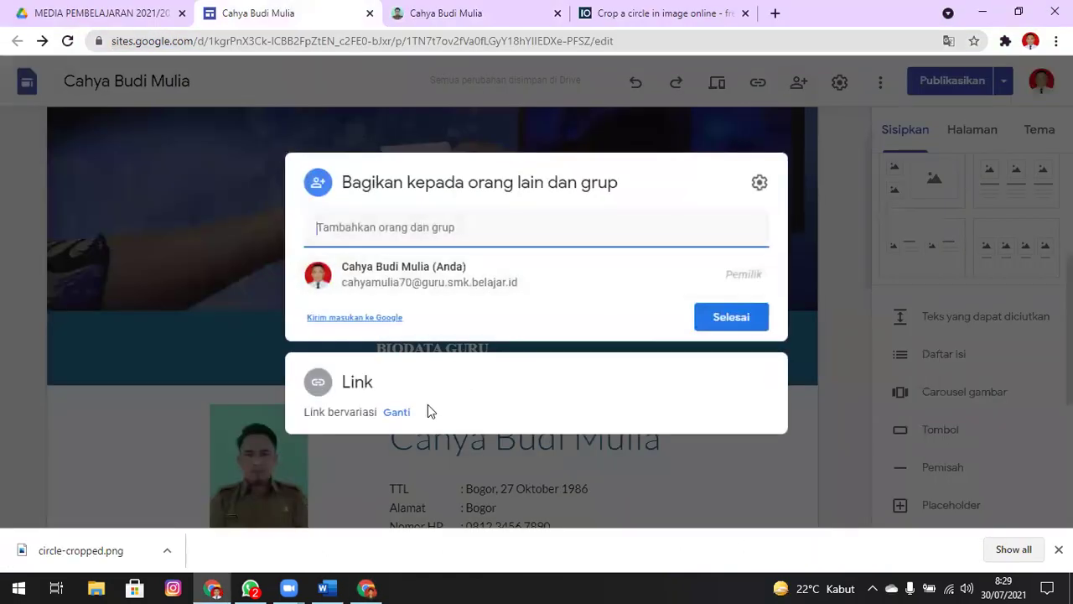
{"action": "left_click", "coordinate": [399, 411]}
{"action": "left_click", "coordinate": [601, 360]}
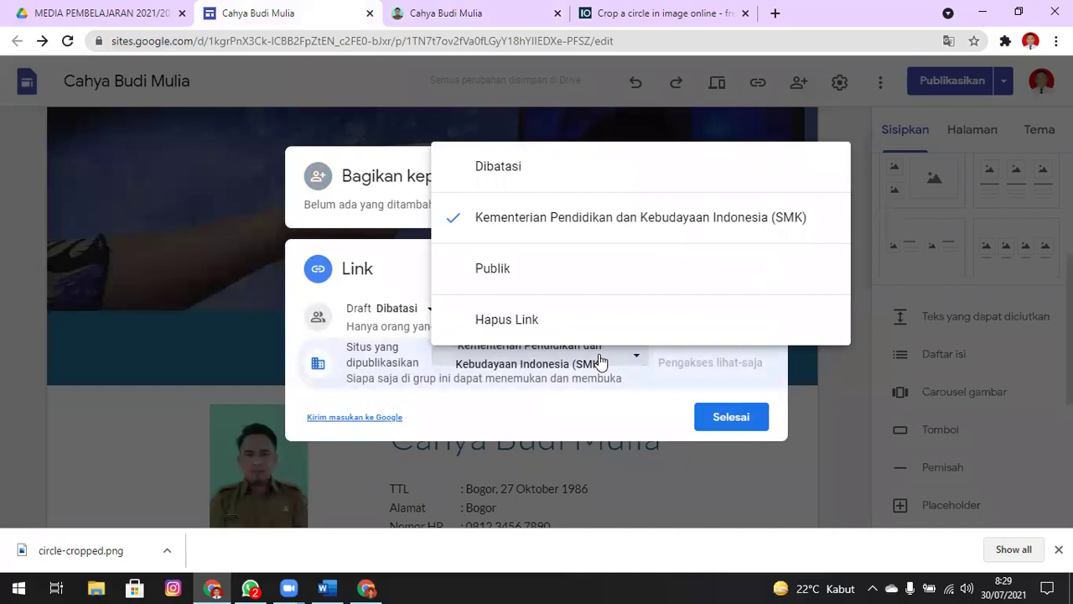
{"action": "left_click", "coordinate": [507, 271]}
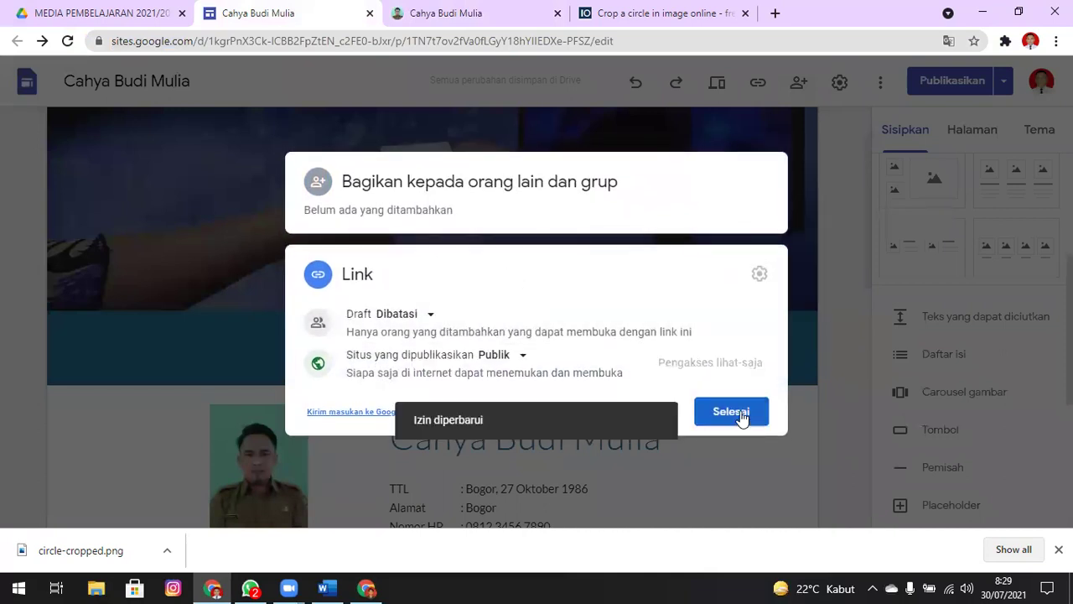
{"action": "left_click", "coordinate": [734, 415]}
Switch to the other account's browser window and reload the published Indonesian-interface site to test public access.
{"action": "key", "text": "alt+Tab"}
{"action": "left_click", "coordinate": [66, 41]}
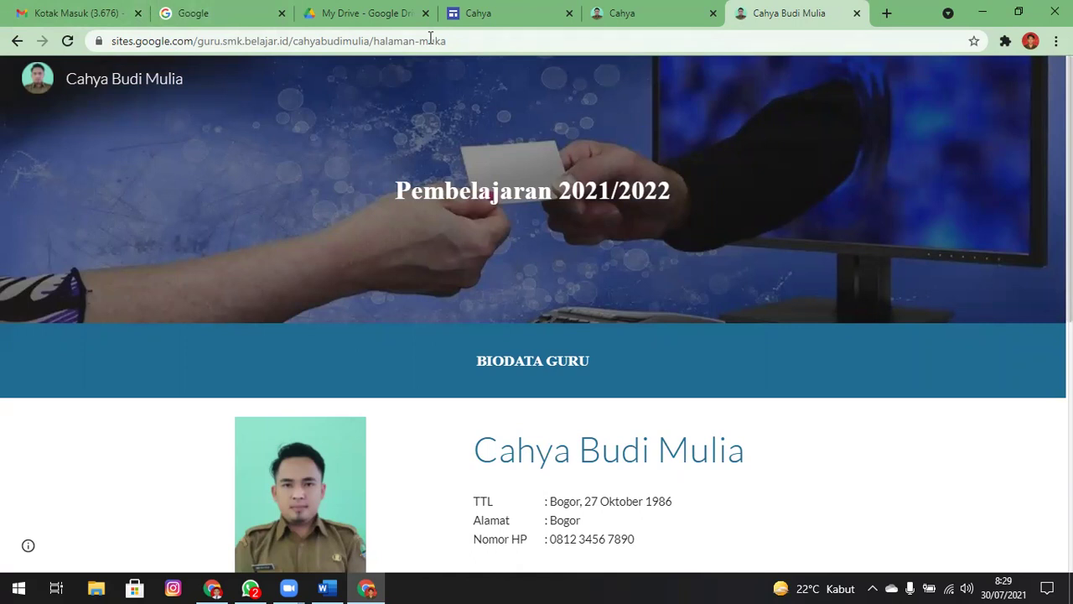
{"action": "left_click", "coordinate": [894, 30]}
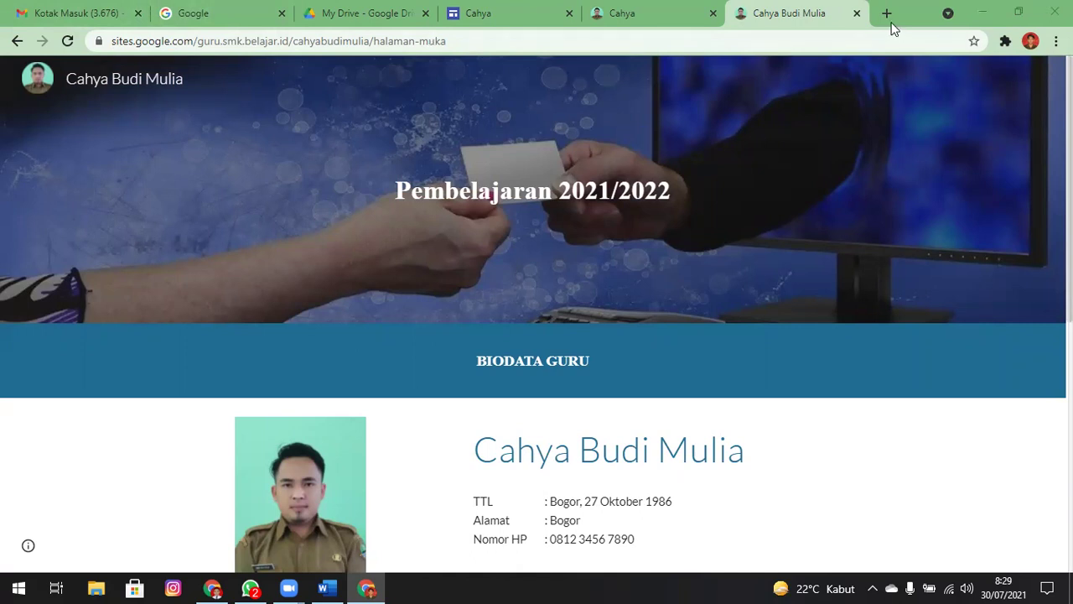